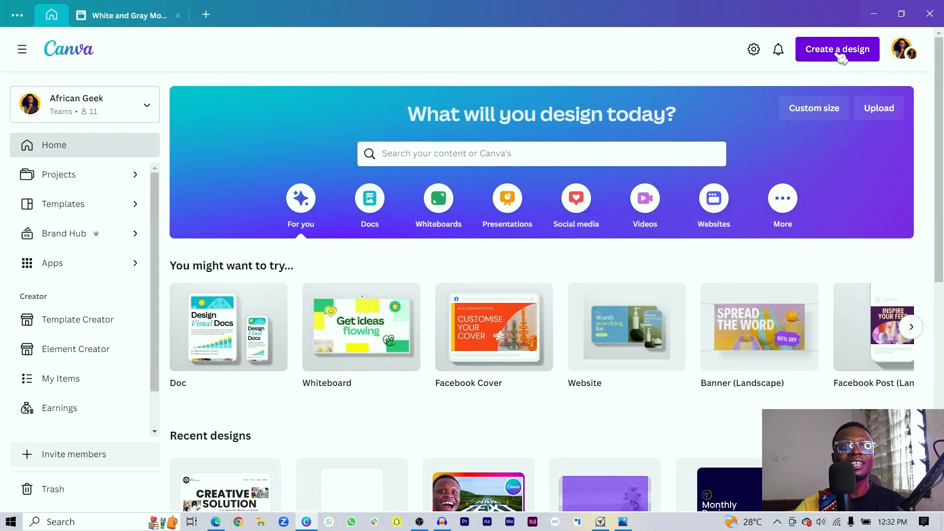
- Create a new blank Website design by searching 'web' in Create a design
left_click(820, 49)
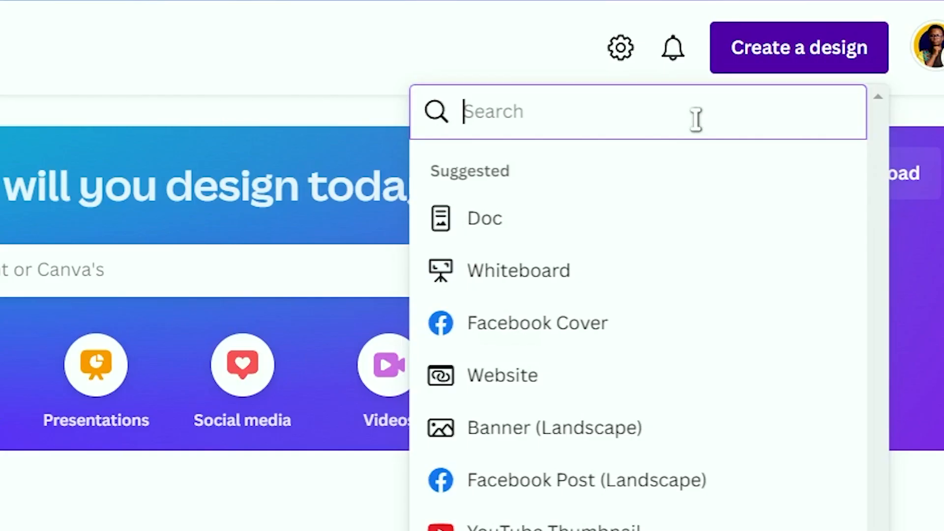
type("website")
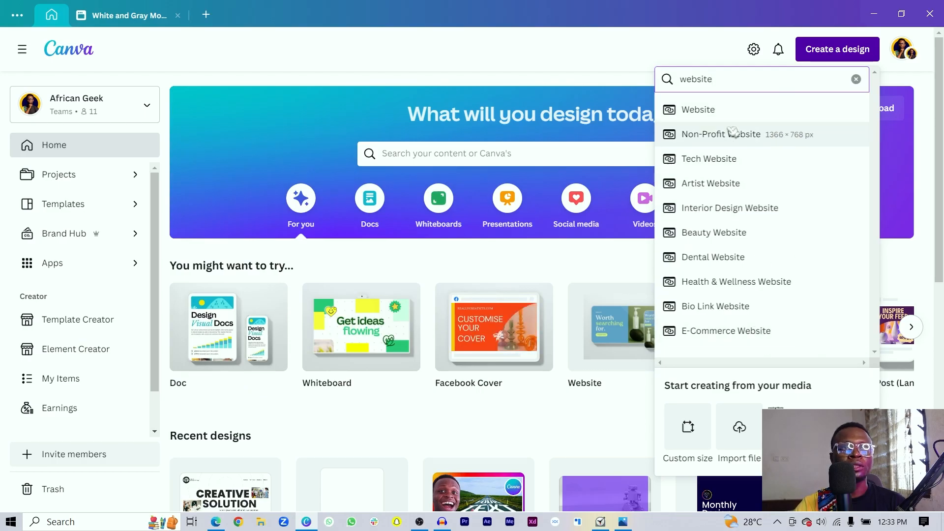
left_click(721, 111)
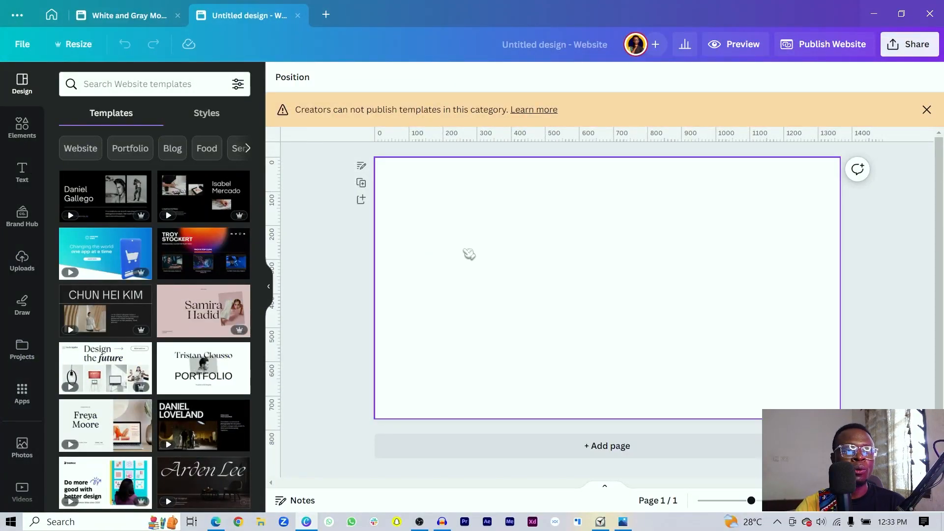
- Add a circle with No colour fill and a solid black border of weight 2
key("c")
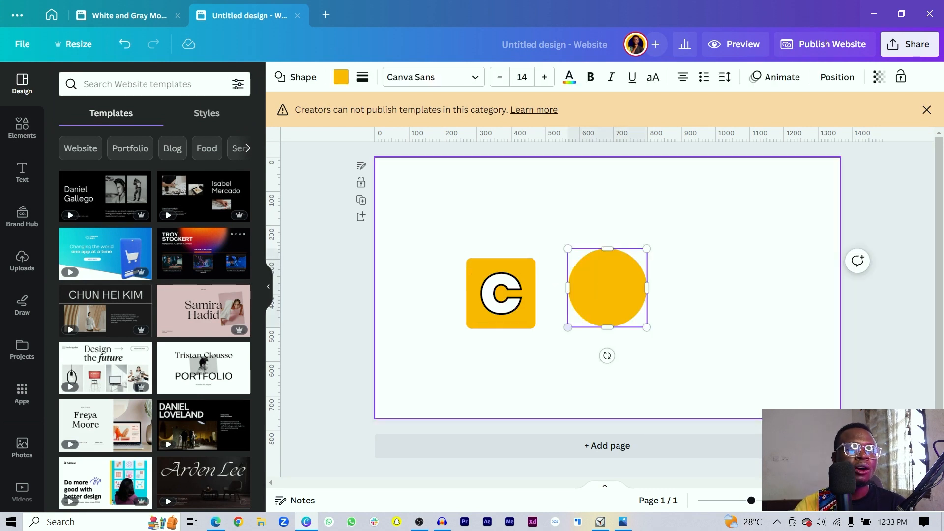
left_click(341, 77)
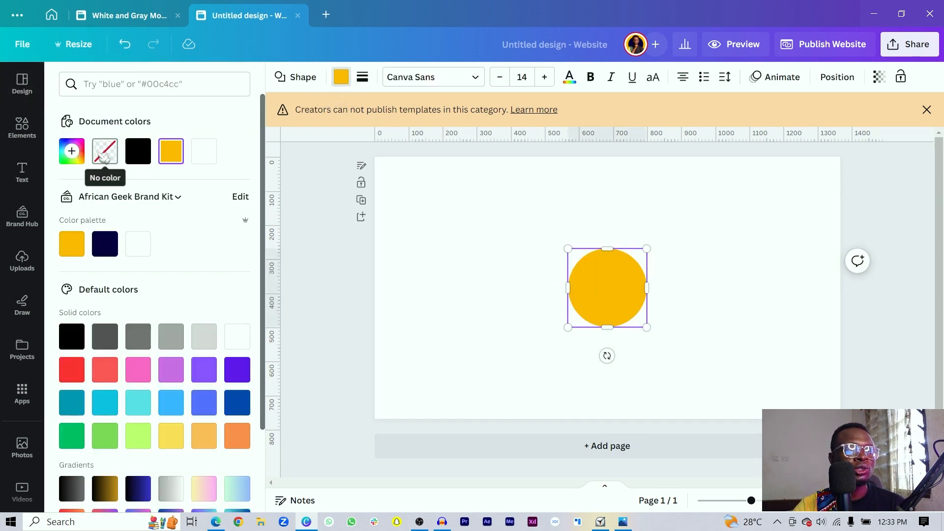
left_click(103, 149)
left_click(342, 102)
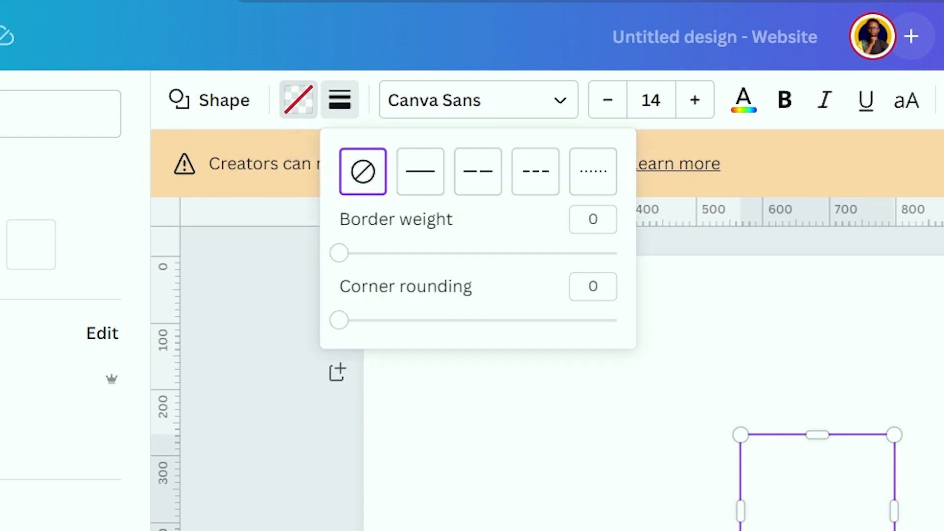
left_click(423, 185)
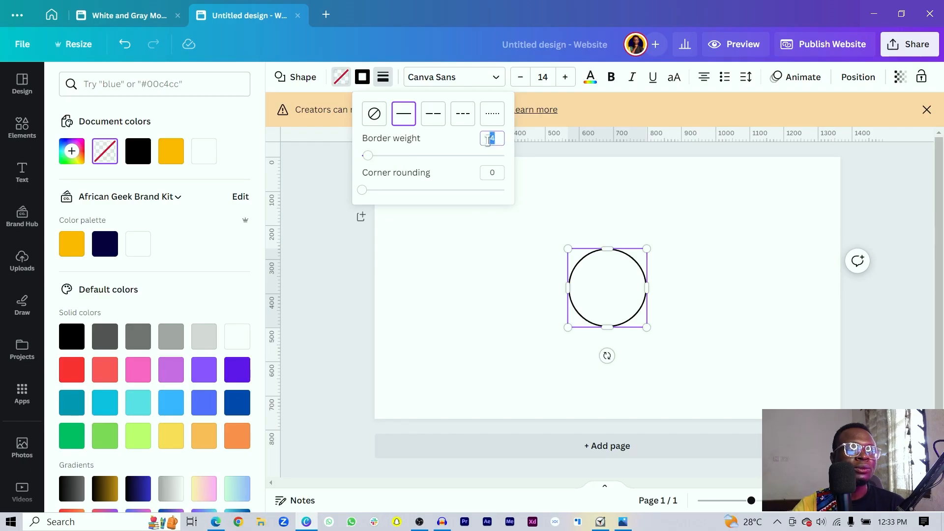
type("2")
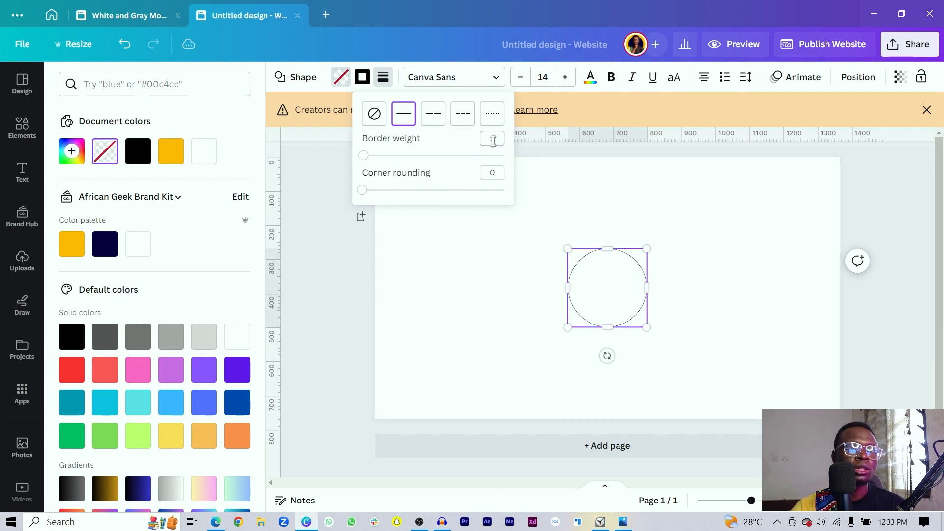
left_click(518, 359)
left_click(567, 301)
scroll(567, 301, "up", 3)
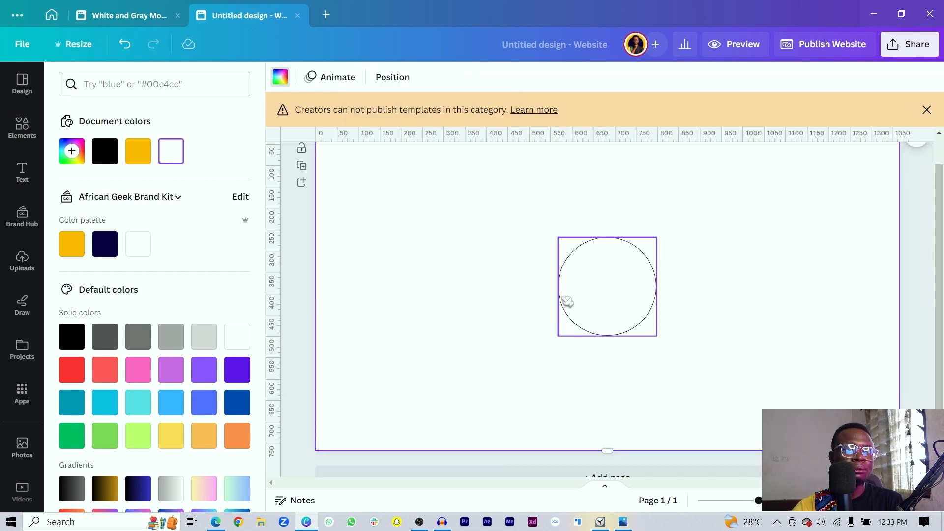
- Duplicate the circle and shrink the copy into a smaller concentric inner ring
key("ctrl+d")
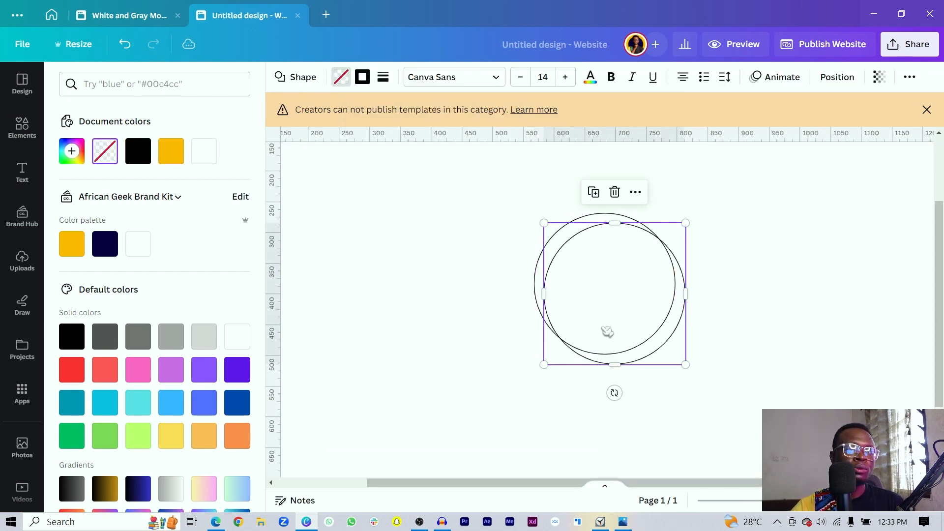
left_click_drag(607, 331, 594, 316)
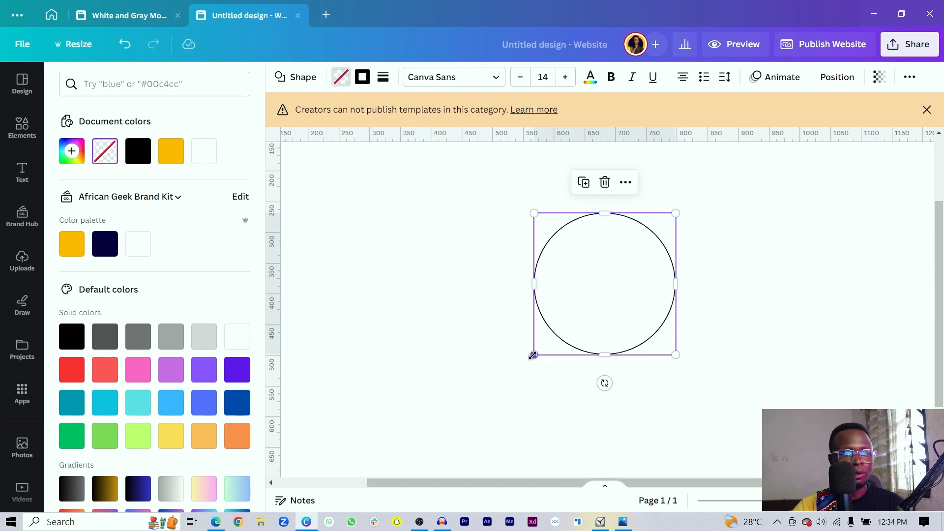
left_click_drag(532, 355, 570, 334)
left_click(554, 386)
left_click(586, 351)
- Add two larger centred rings from copies, then group all four circles
key("ctrl+d")
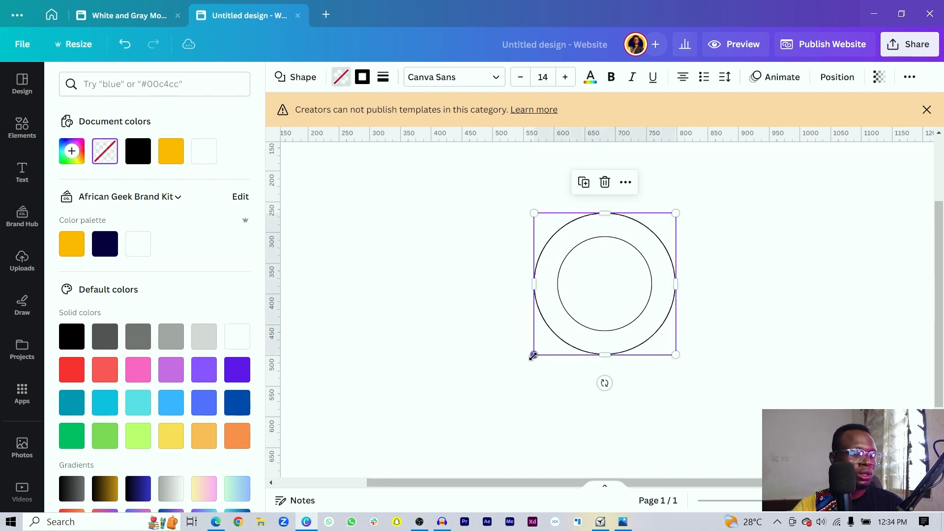
left_click_drag(532, 355, 521, 393)
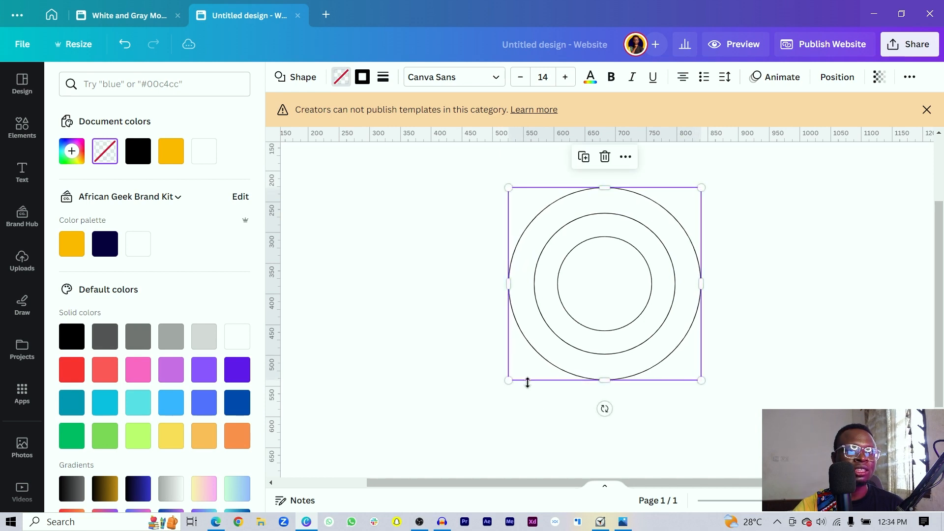
key("ctrl+d")
left_click_drag(499, 310, 527, 334)
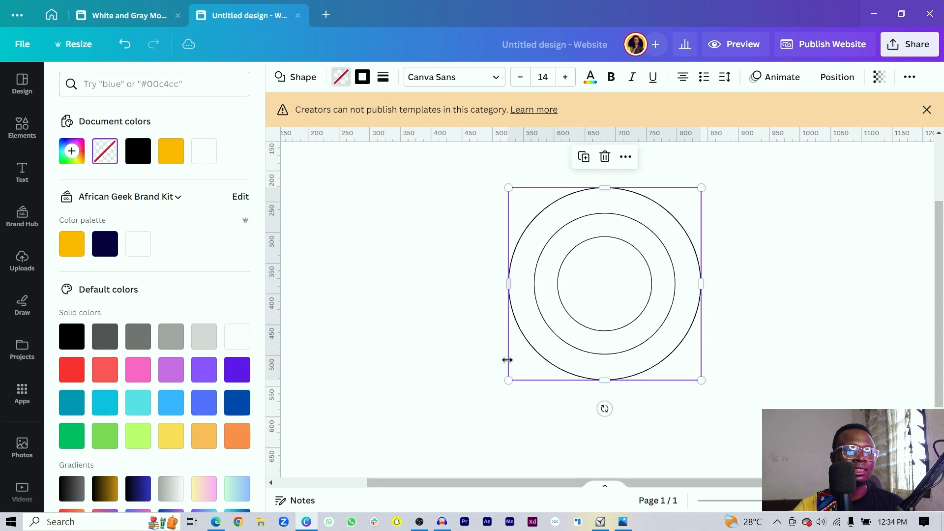
left_click_drag(513, 380, 487, 417)
left_click_drag(392, 344, 643, 314)
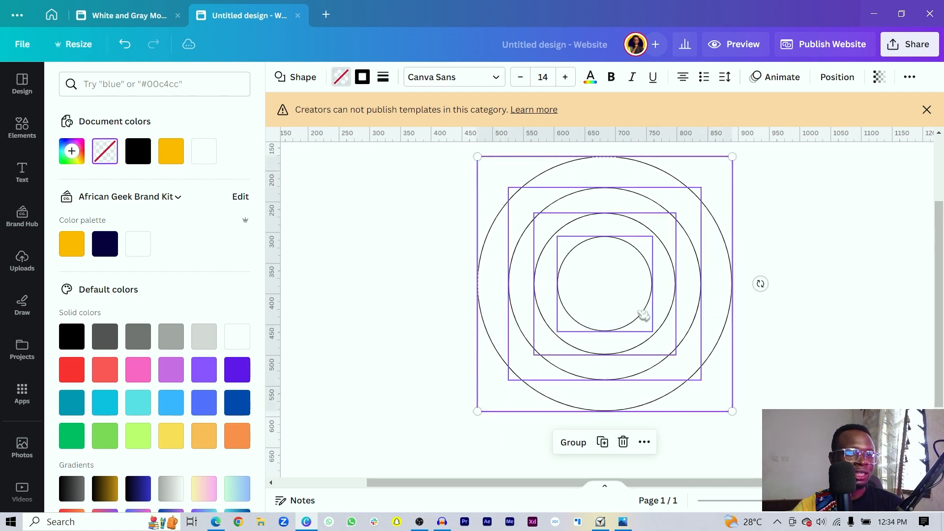
key("ctrl+g")
scroll(637, 315, "down", 1)
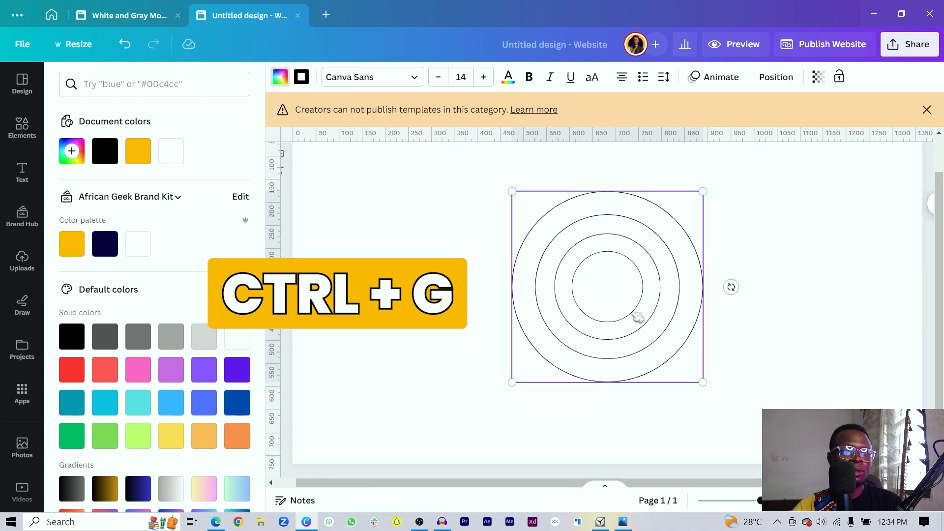
- Enlarge the ring group to span the page width and move it up the page
scroll(633, 317, "down", 1)
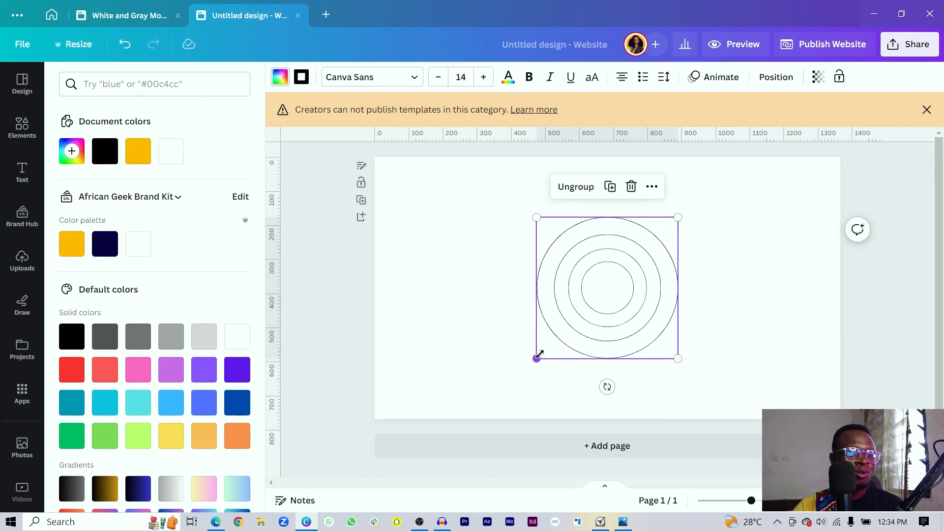
left_click_drag(537, 359, 385, 491)
key("ctrl+z")
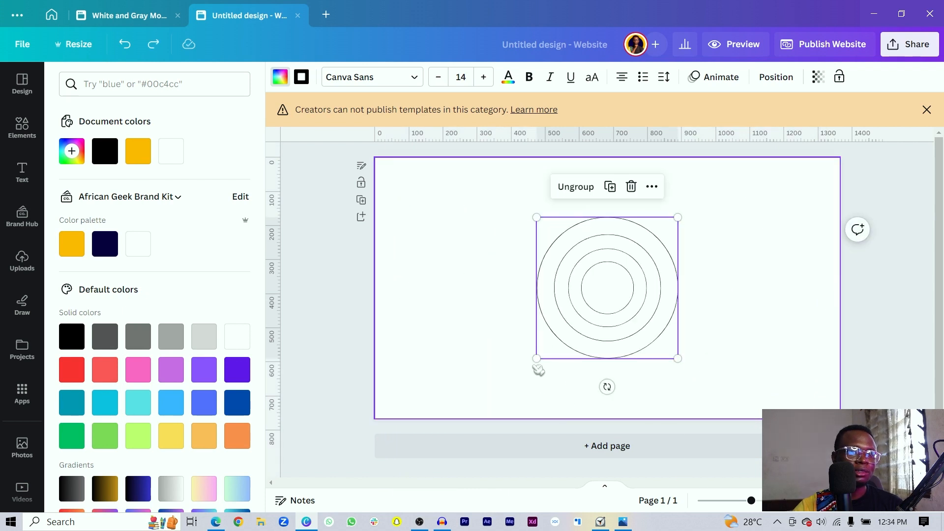
left_click_drag(536, 359, 388, 514)
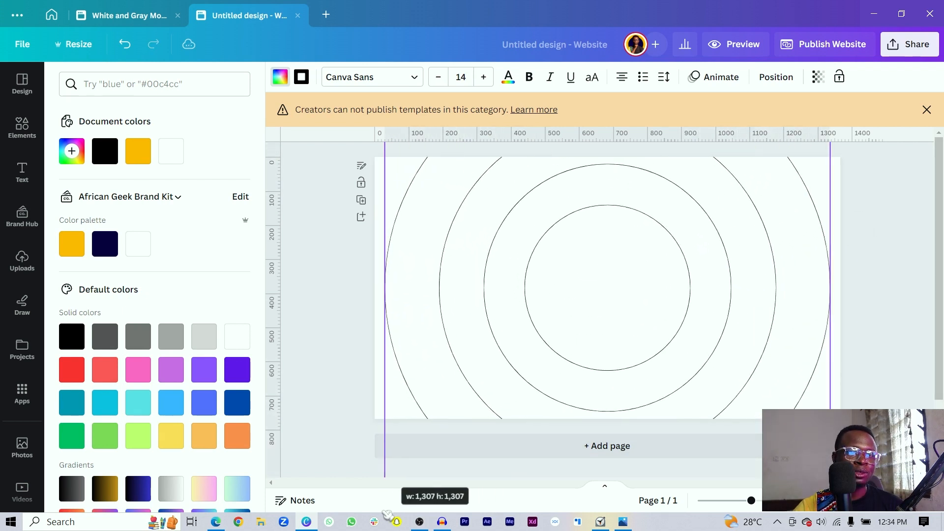
left_click_drag(506, 363, 513, 250)
- Set the ring group's transparency to 30 and deselect it
left_click(818, 77)
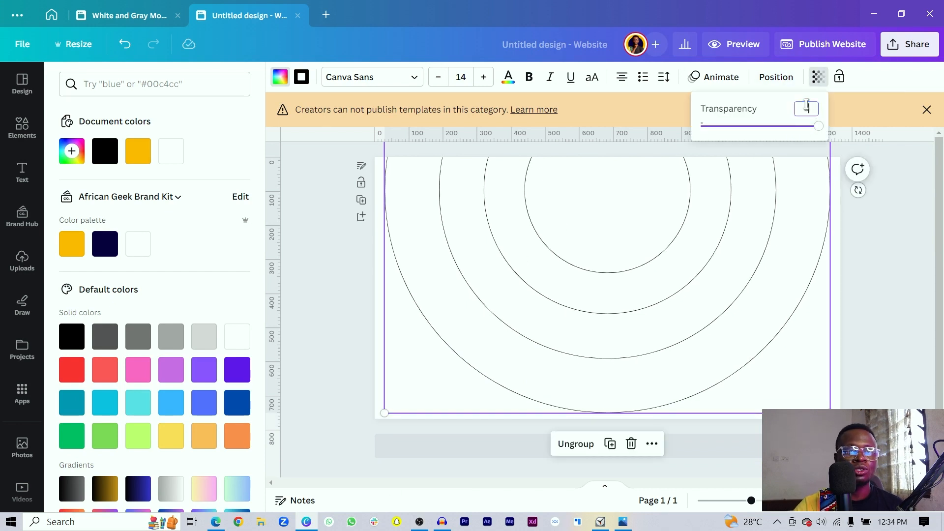
type("50")
key("Return")
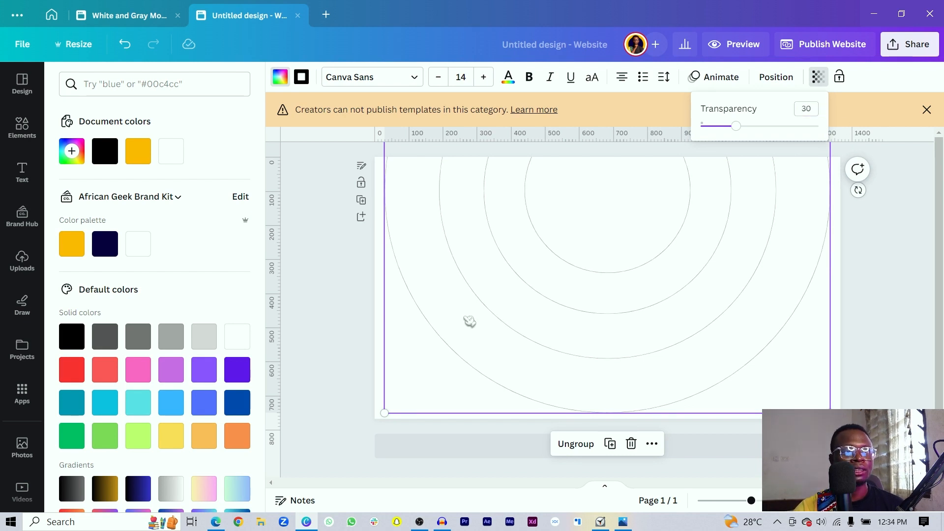
left_click(311, 302)
left_click(314, 274)
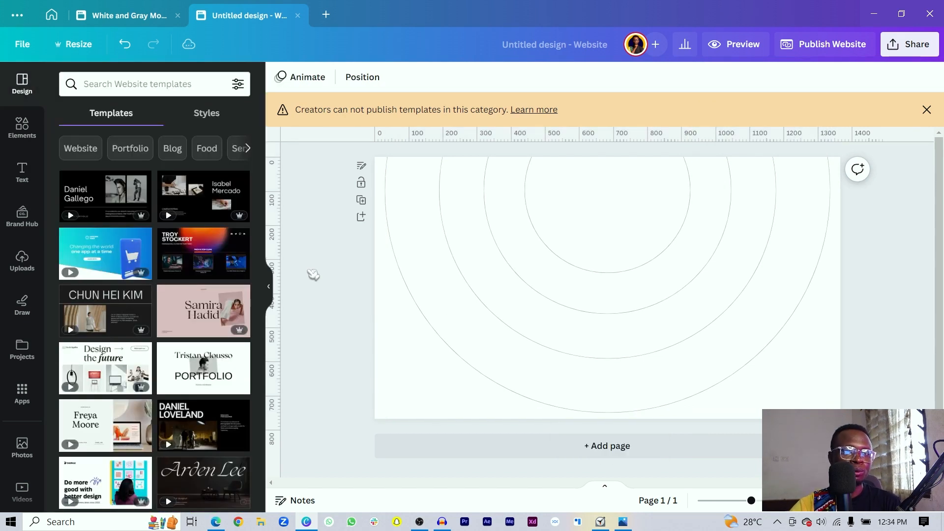
- Add a paragraph text box over the rings and set its font to Poppins Medium
scroll(314, 275, "up", 2)
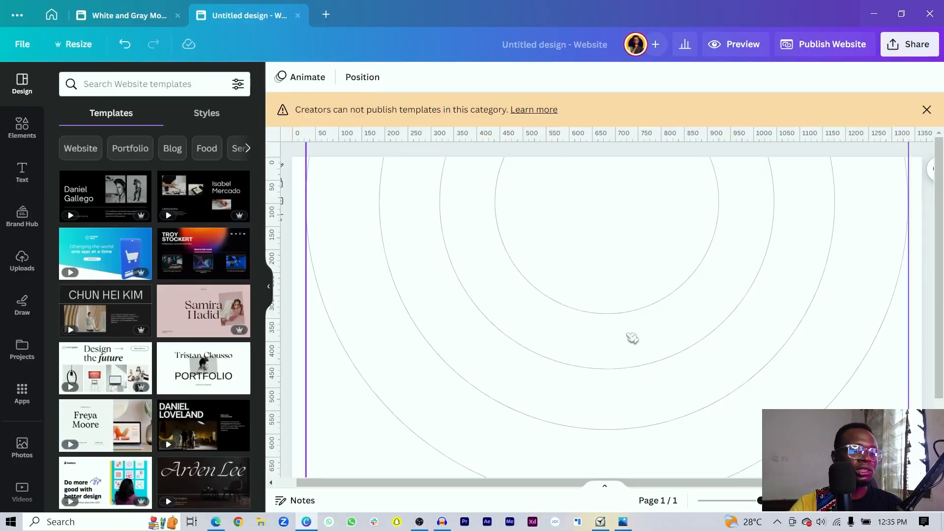
key("t")
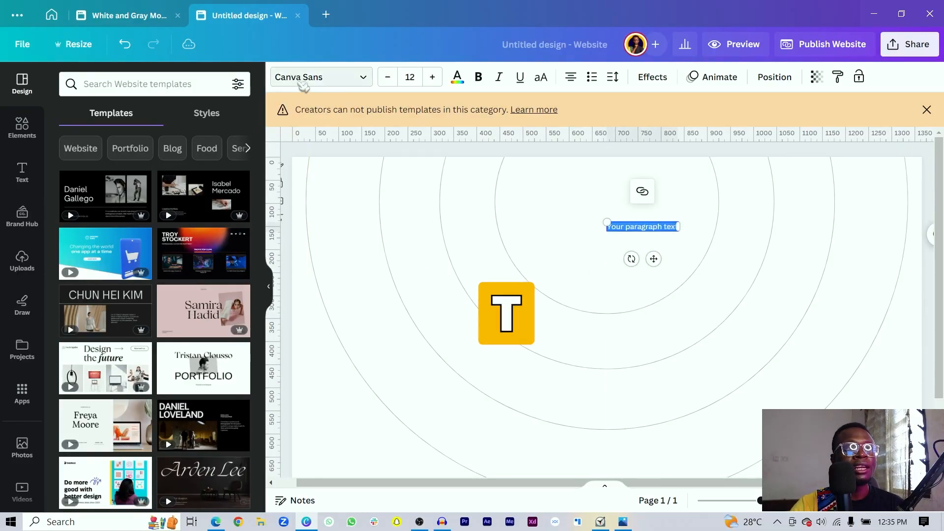
left_click(304, 81)
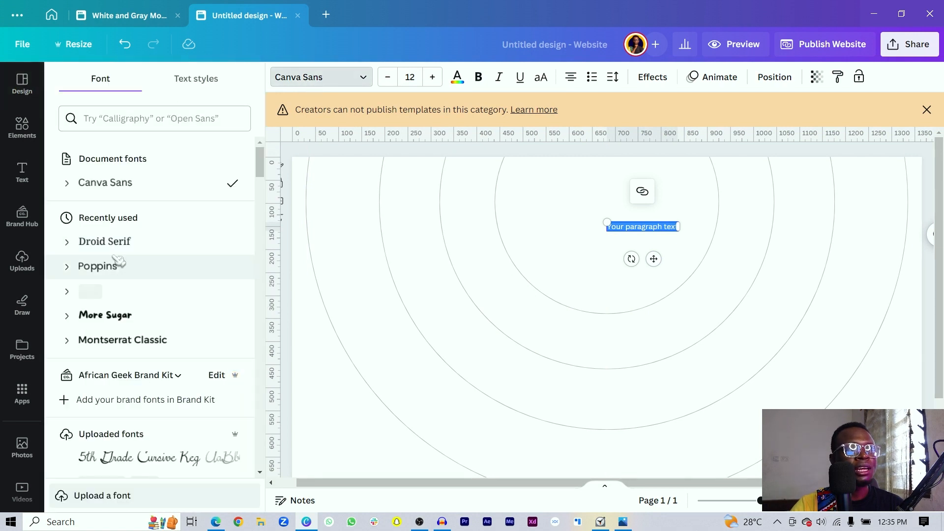
left_click(112, 279)
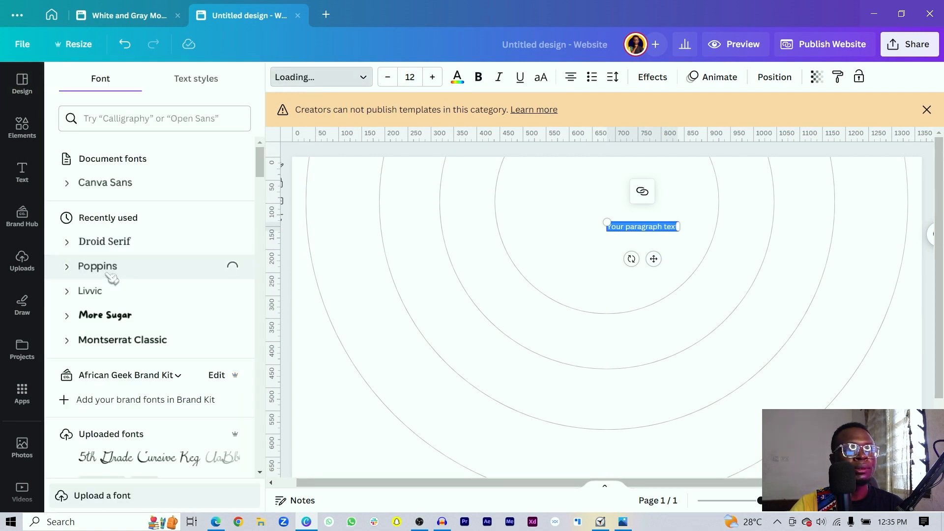
left_click(68, 268)
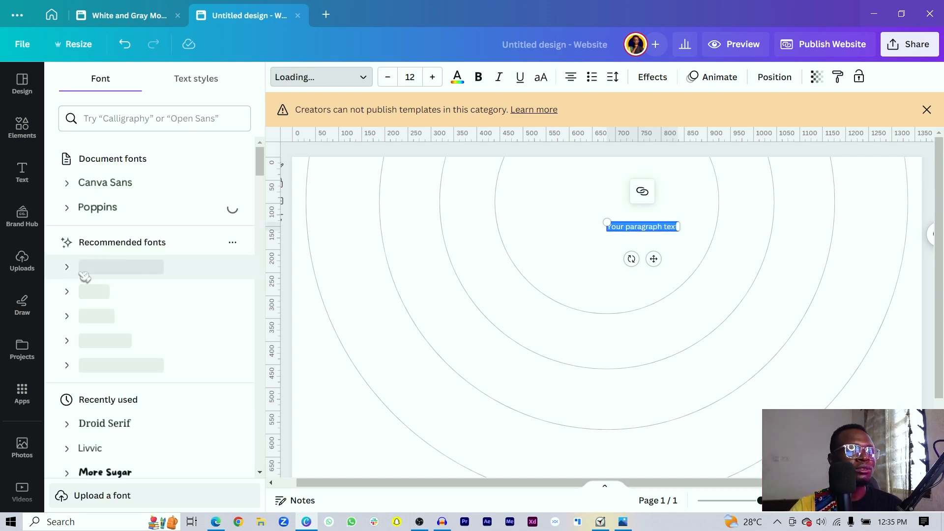
left_click(69, 208)
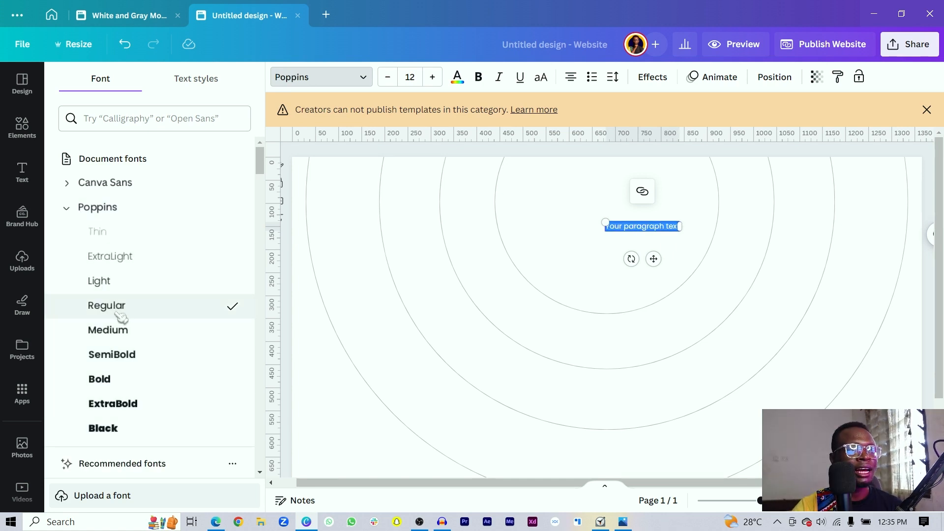
left_click(132, 332)
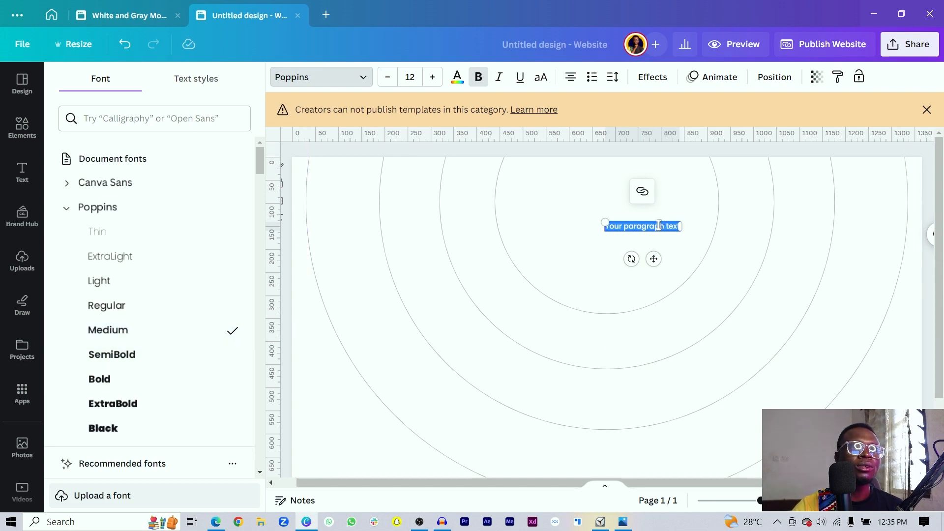
left_click(659, 225)
- Replace the placeholder paragraph text with AGENCY
key("ctrl+a")
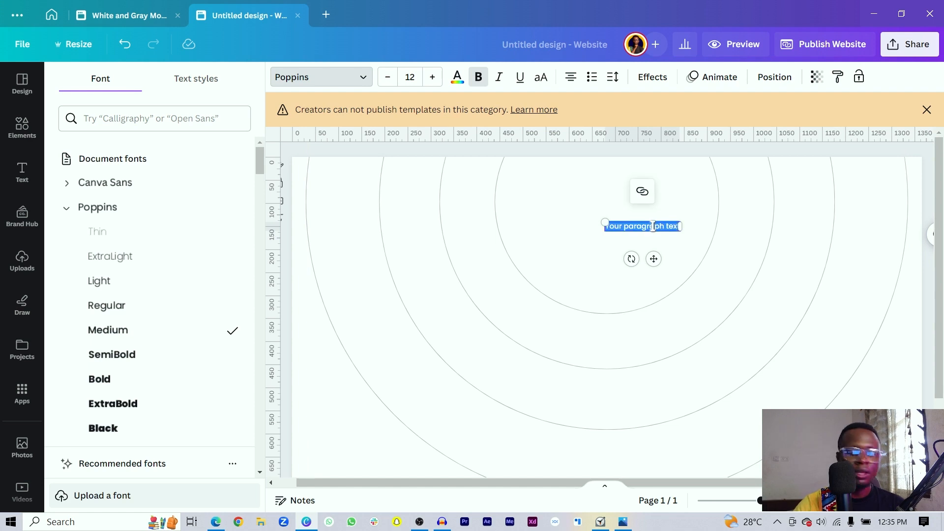
type("AG")
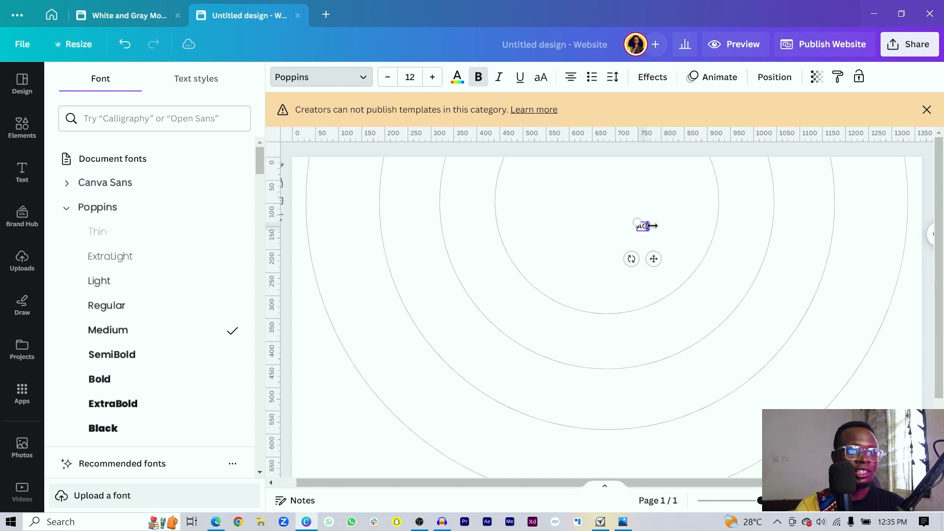
type("ENCY")
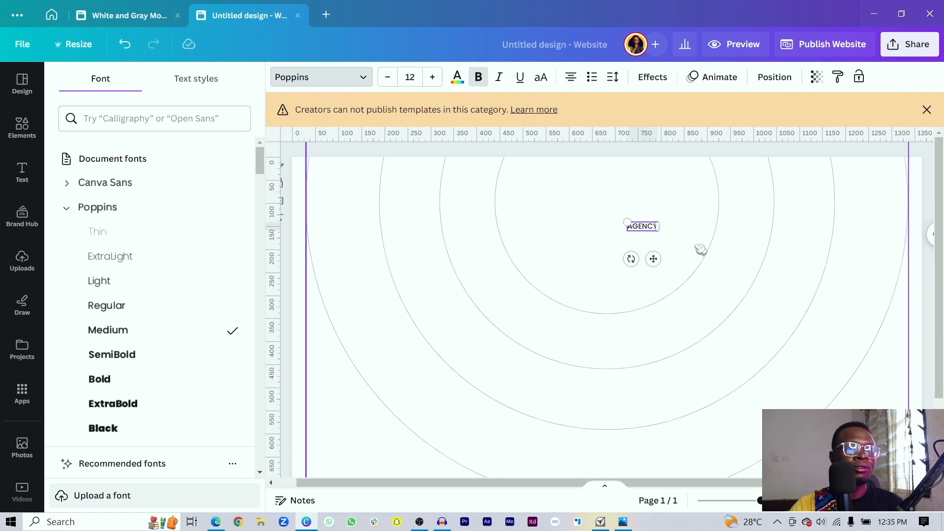
left_click(698, 250)
left_click(651, 228)
- Duplicate AGENCY to its right and make the copy read PORTFOLIO
key("ctrl+d")
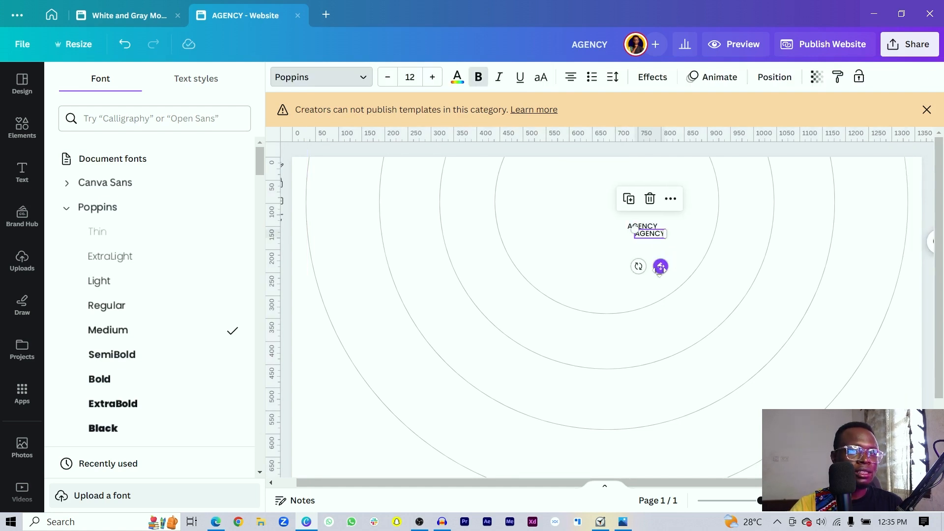
left_click_drag(660, 266, 696, 261)
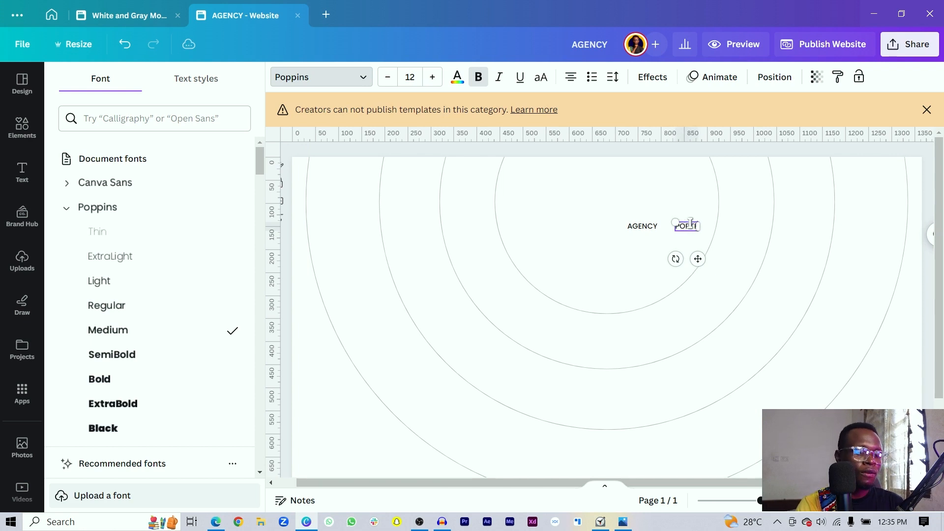
left_click(758, 241)
left_click(702, 227)
- Add a SERVICES copy to the right of PORTFOLIO
key("ctrl+d")
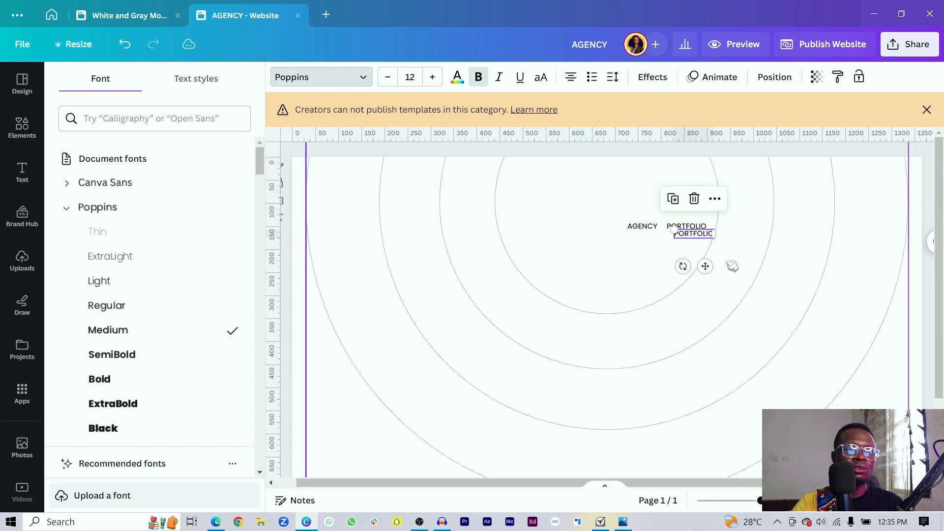
left_click_drag(704, 268, 744, 263)
double_click(733, 227)
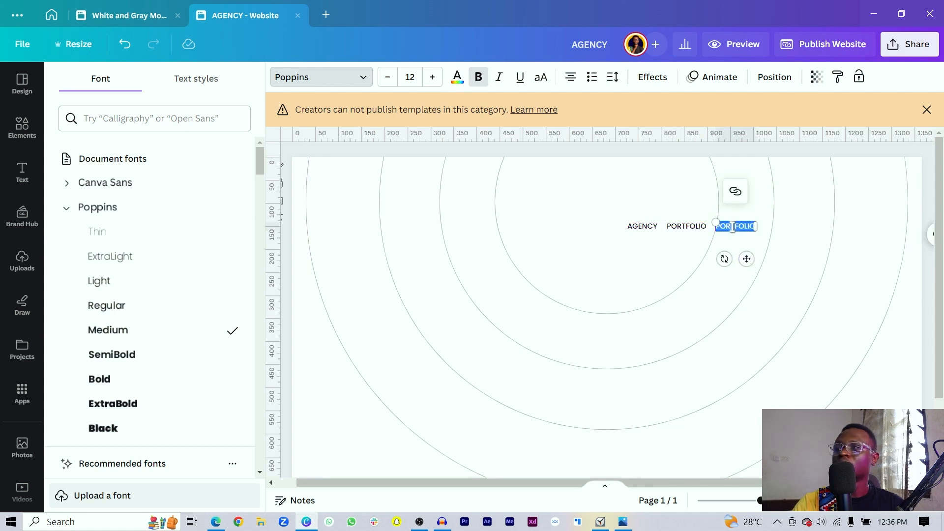
type("SERVICES")
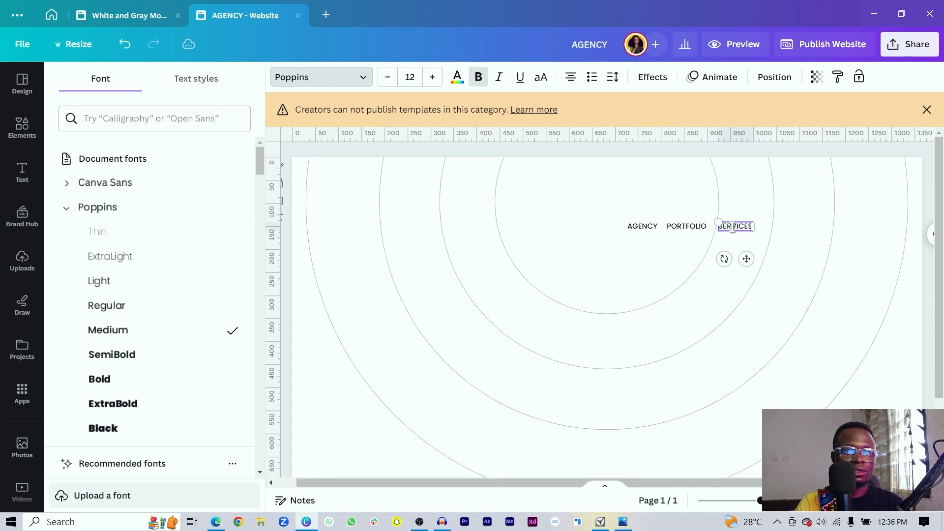
left_click(779, 356)
left_click(740, 229)
- Duplicate SERVICES to the end of the row for CONTACT US
key("ctrl+d")
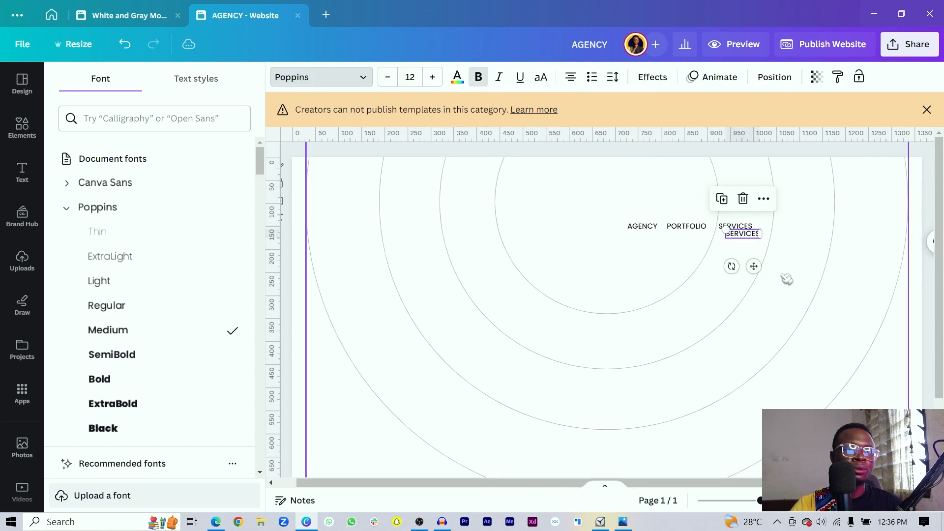
left_click_drag(754, 266, 793, 258)
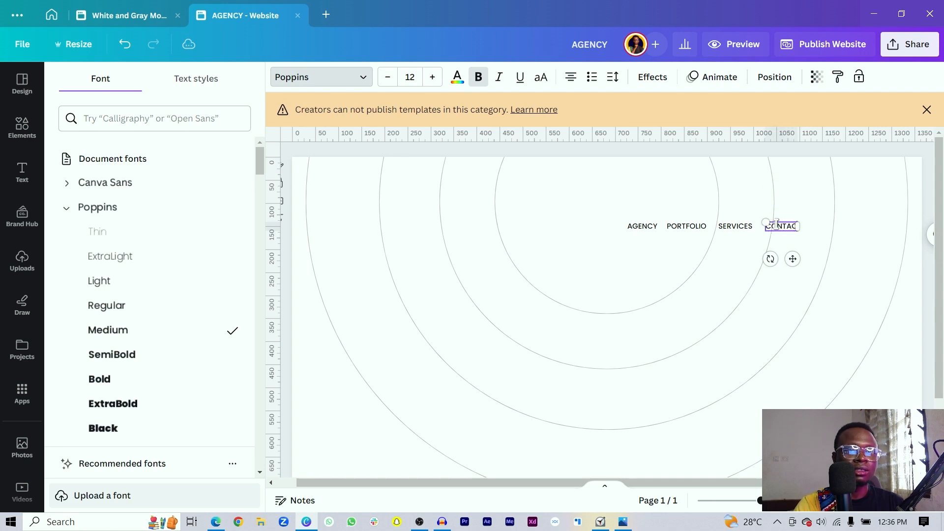
left_click(762, 237)
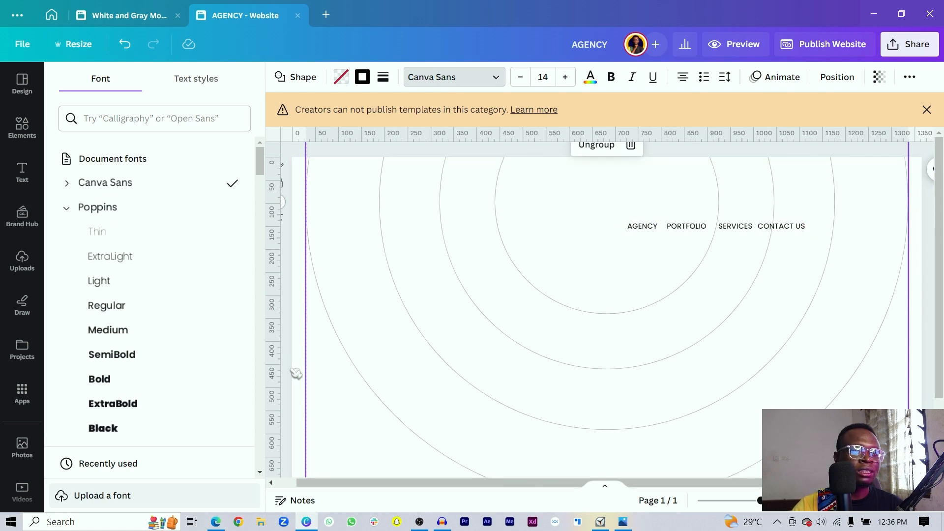
- Fade the concentric ring group to transparency 16 and lock it
left_click_drag(296, 374, 462, 342)
left_click(818, 76)
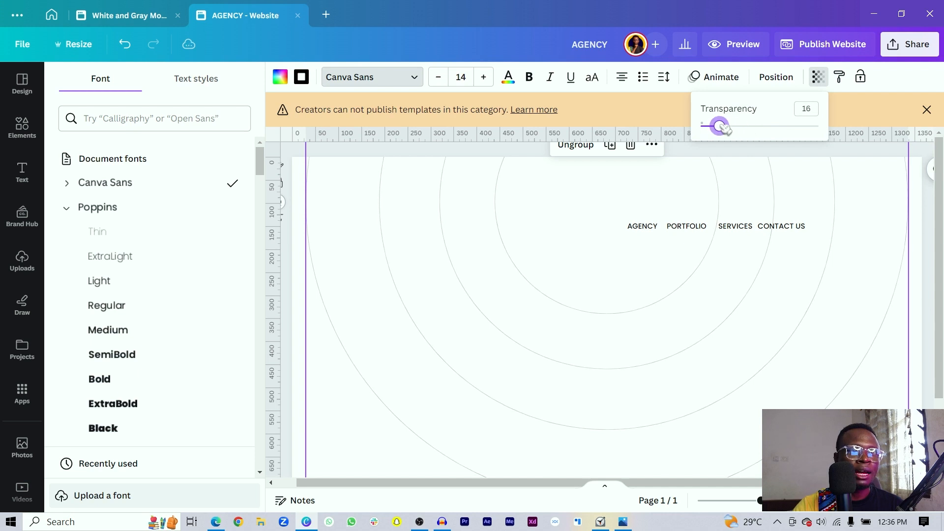
left_click(742, 218)
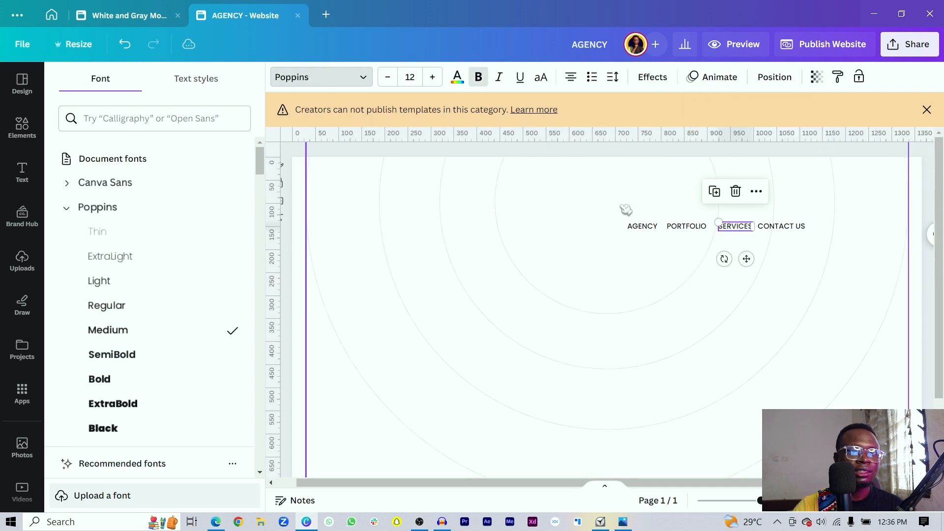
left_click(621, 207)
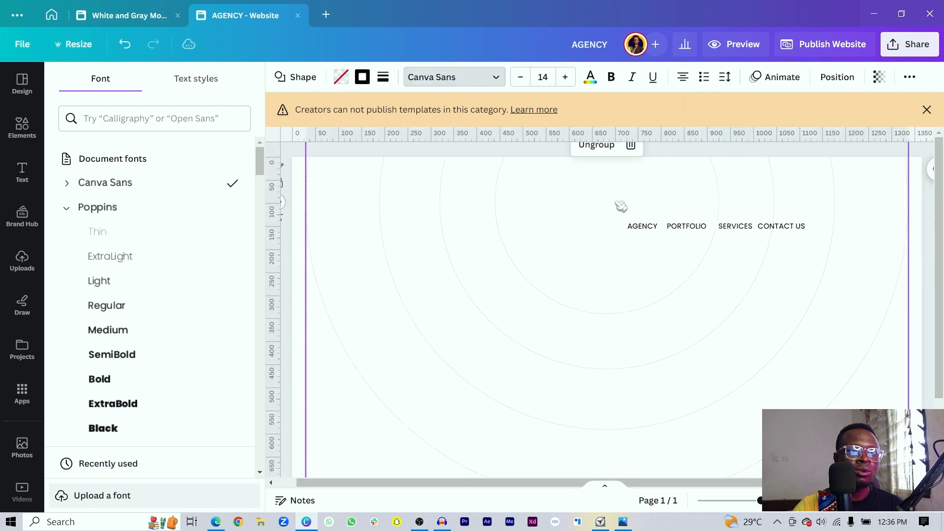
right_click(568, 233)
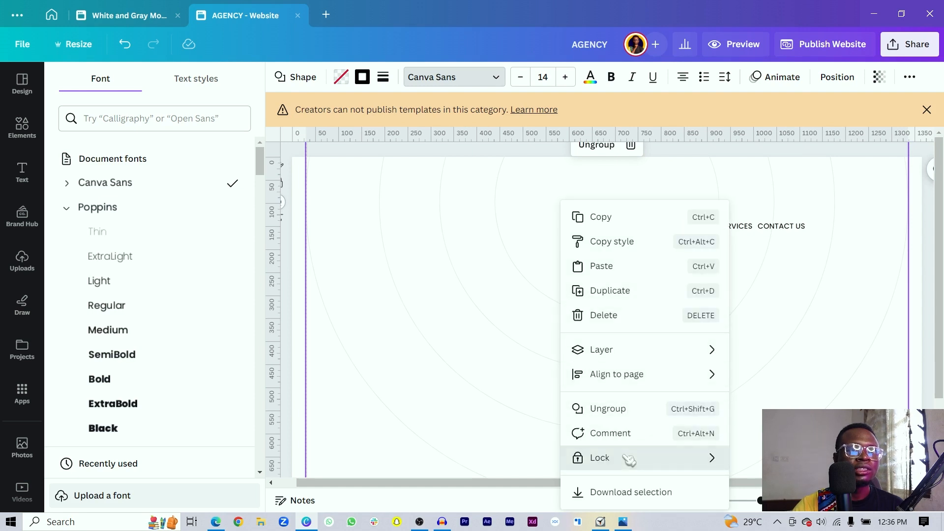
mouse_move(635, 457)
left_click(741, 460)
- Drag the four AGENCY–CONTACT US menu items up and toward the right edge
left_click_drag(595, 180, 900, 306)
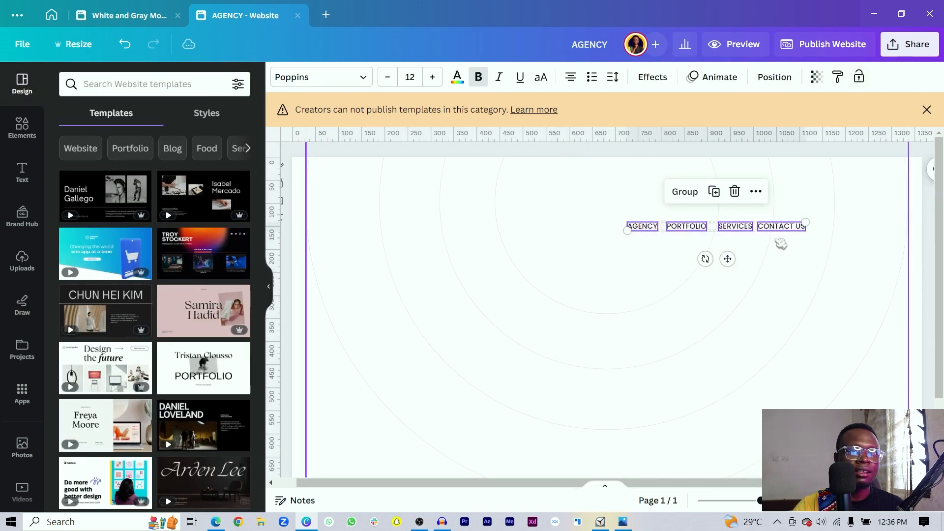
left_click_drag(777, 231, 850, 196)
left_click(524, 244)
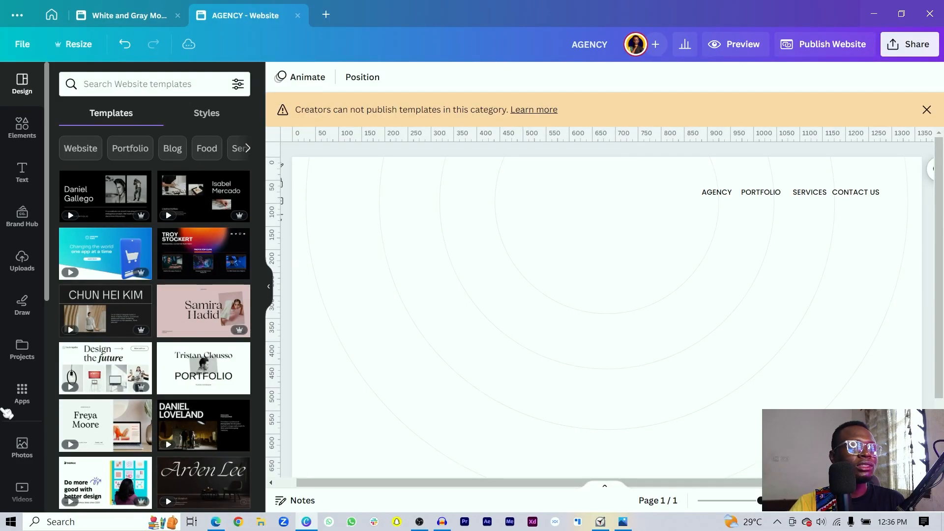
scroll(22, 394, "down", 5)
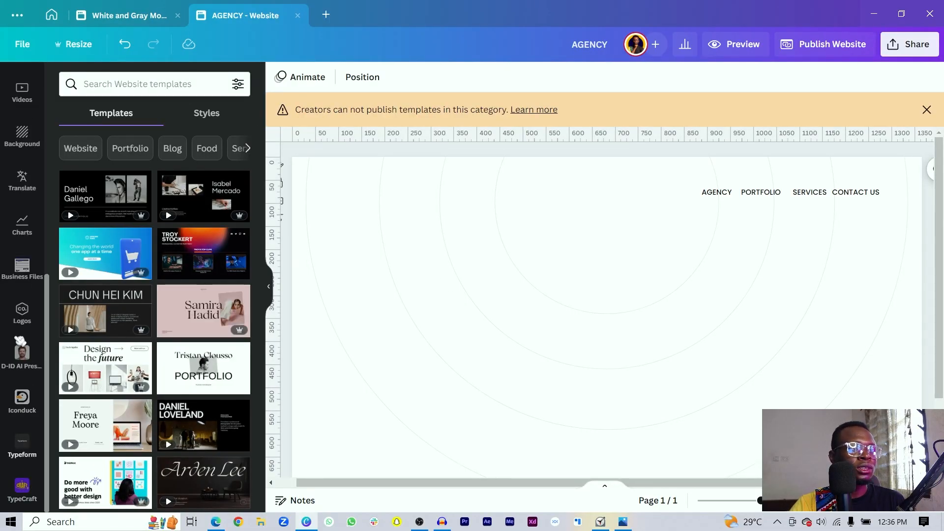
scroll(27, 302, "up", 3)
- Search the Apps panel for TYPECRAFT and open the TypeCraft app
left_click(26, 155)
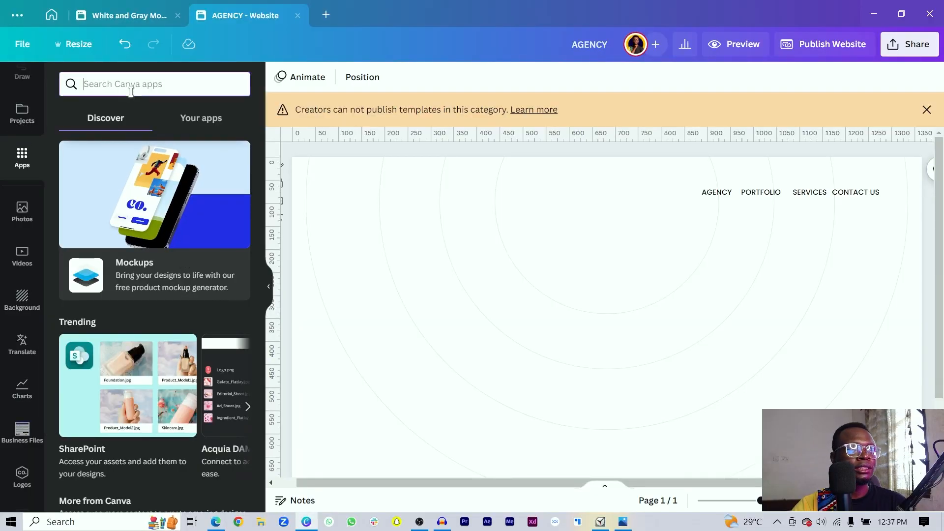
type("AFT")
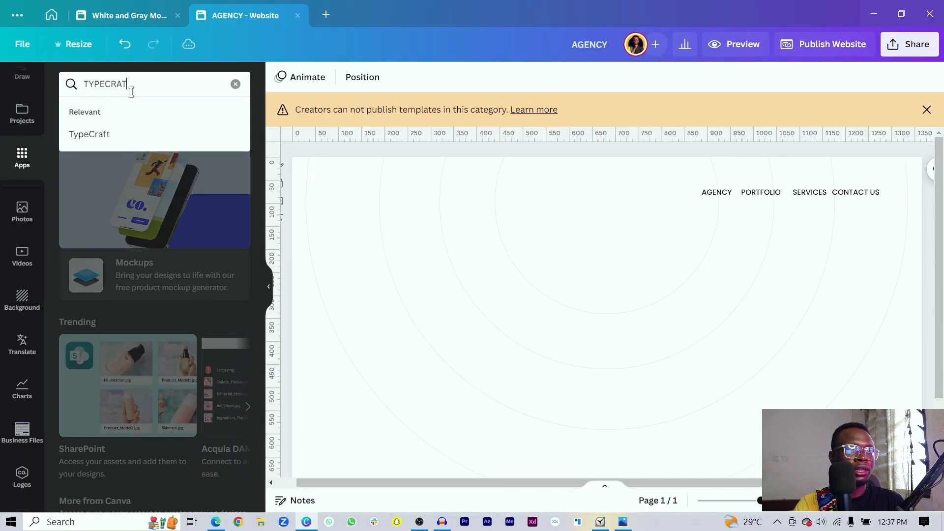
key("Return")
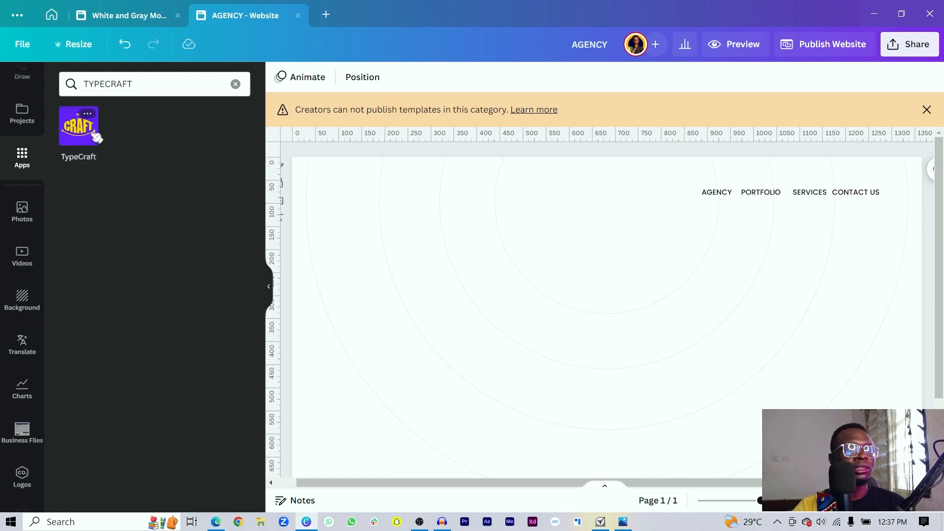
left_click(78, 125)
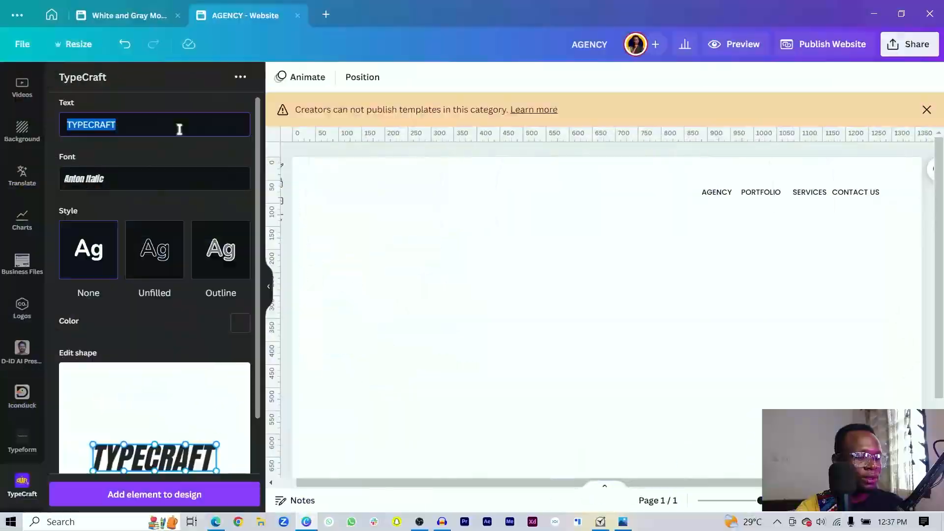
- Enter VEXTOR in TypeCraft and set its font to CooperHewittBold
type("VEXTOR")
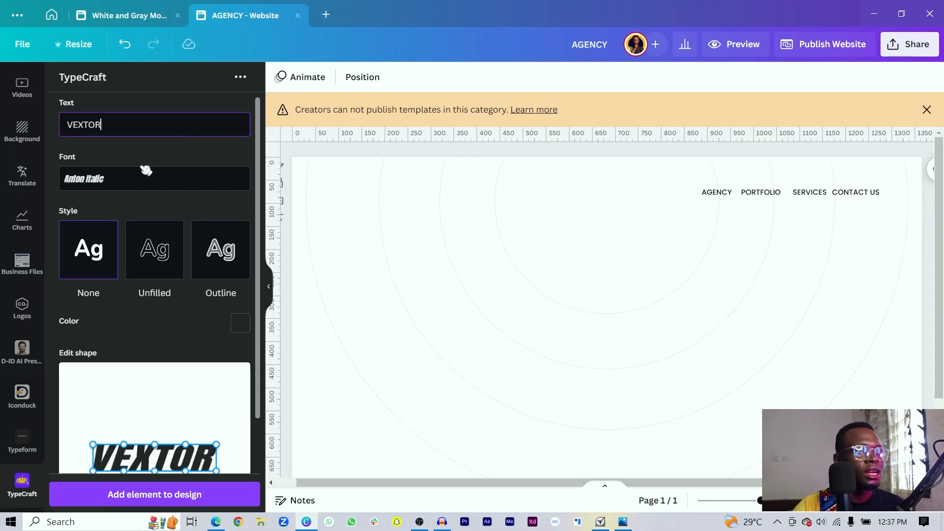
left_click(146, 170)
scroll(99, 246, "down", 5)
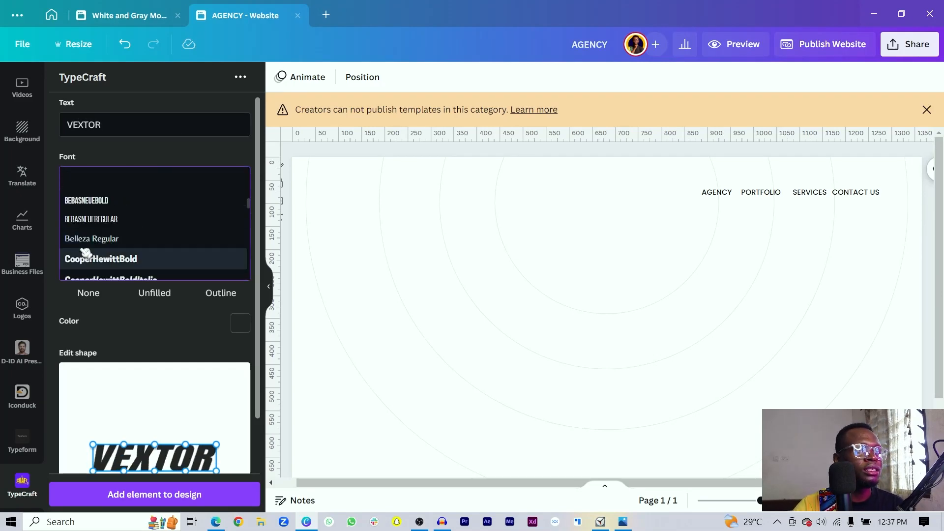
left_click(92, 266)
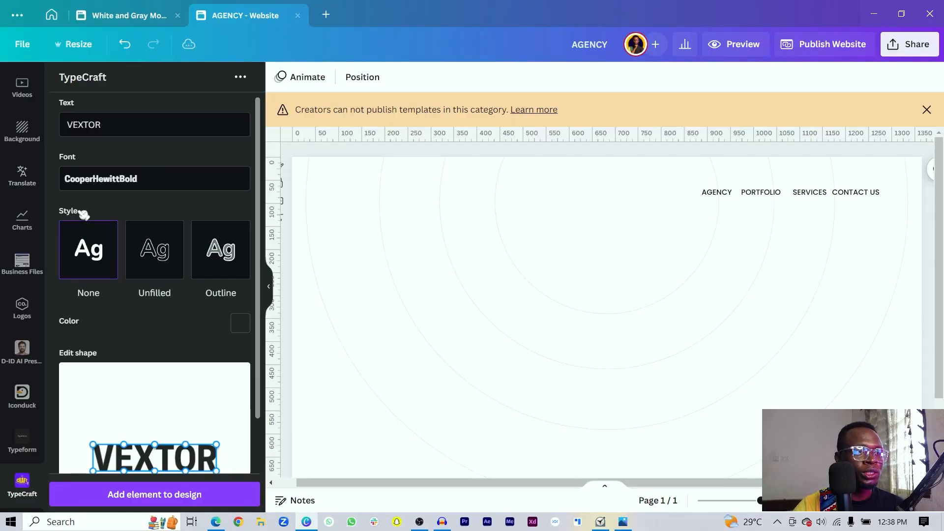
- Warp VEXTOR into a bulging diamond shape and add it to the page
scroll(81, 197, "down", 3)
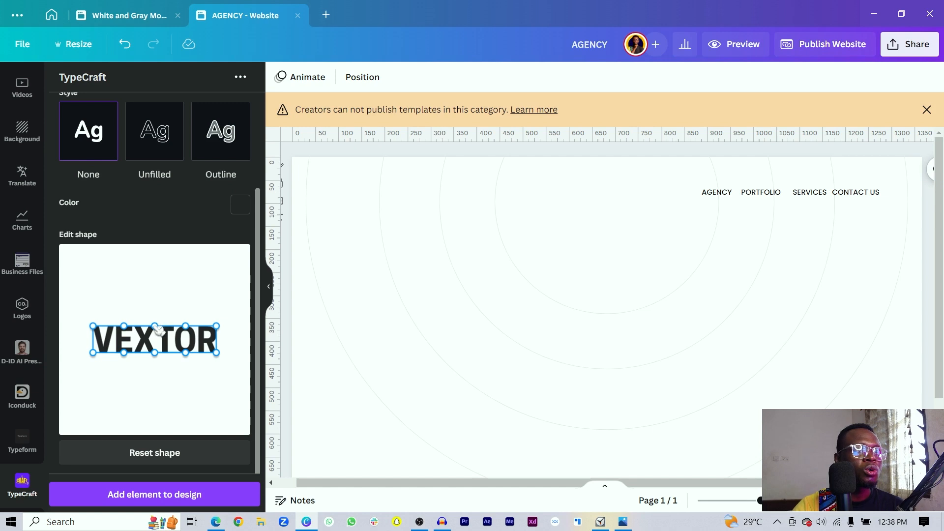
left_click_drag(157, 320, 152, 280)
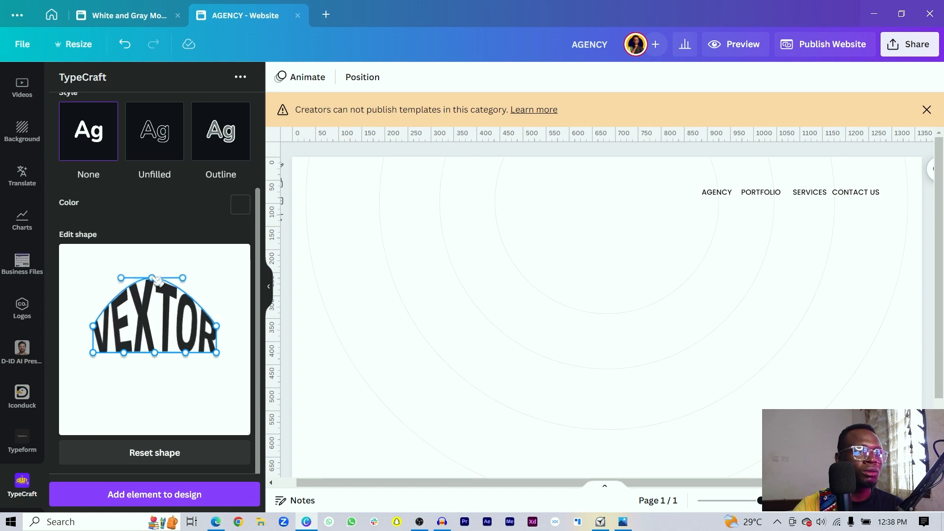
left_click_drag(155, 355, 161, 398)
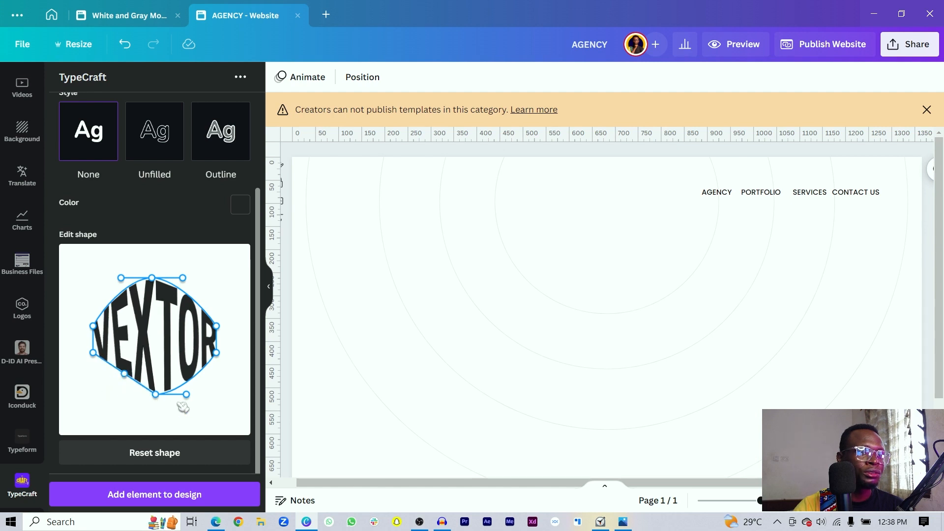
left_click_drag(189, 397, 189, 376)
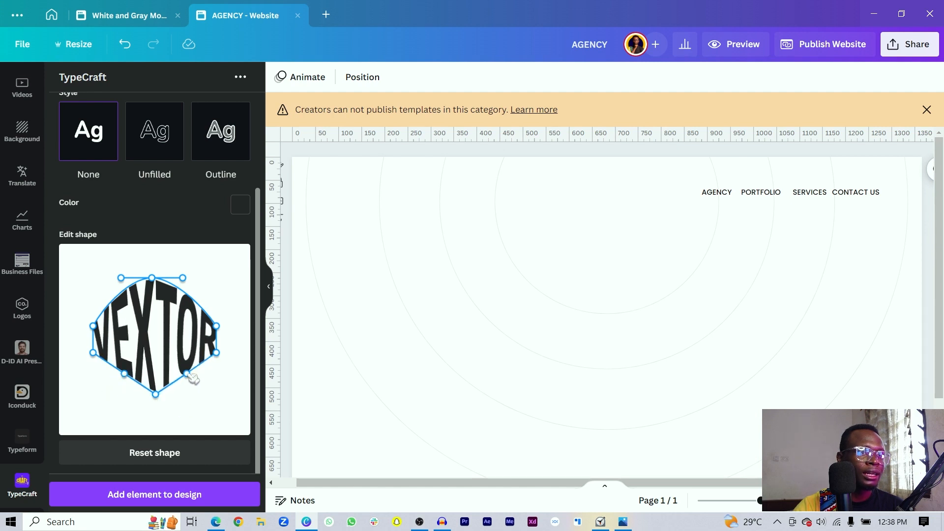
left_click_drag(121, 278, 128, 293)
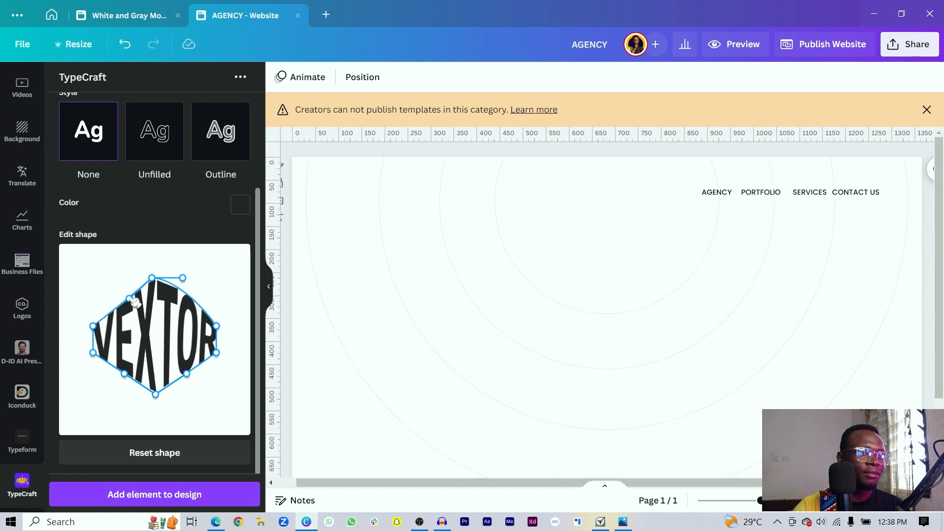
left_click_drag(184, 279, 187, 307)
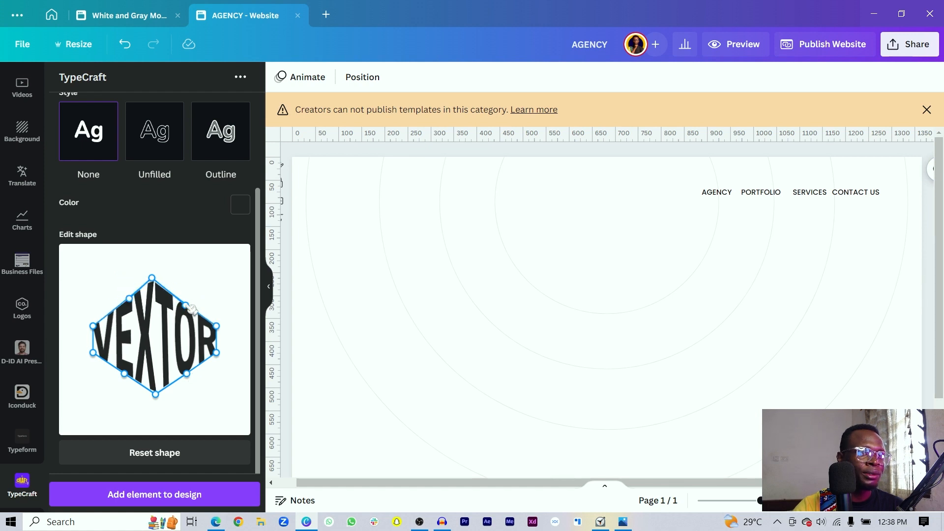
left_click(199, 497)
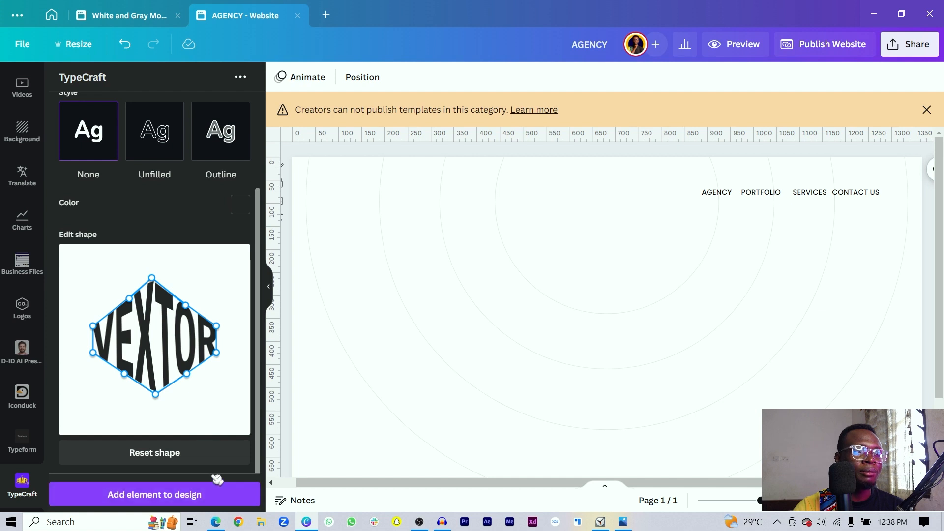
- Add a dark circle and enlarge it to surround the VEXTOR text
left_click(408, 309)
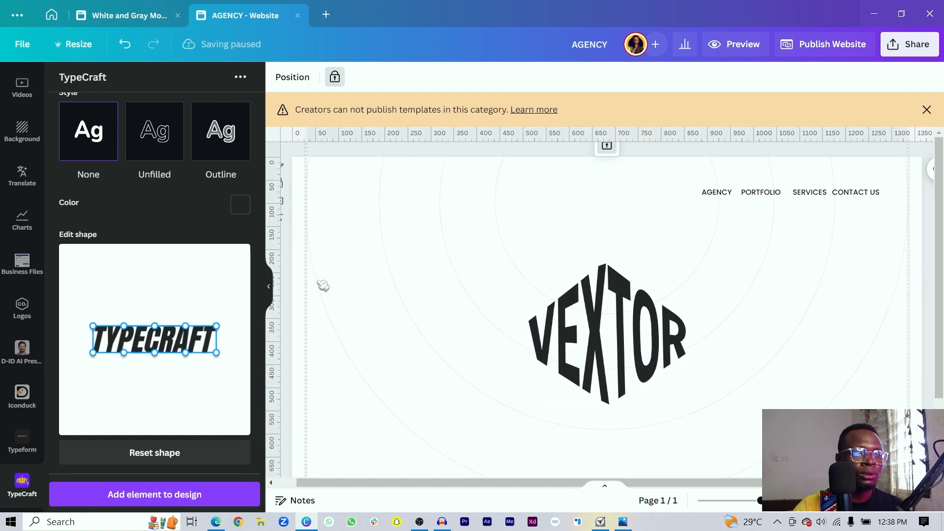
left_click(302, 281)
key("c")
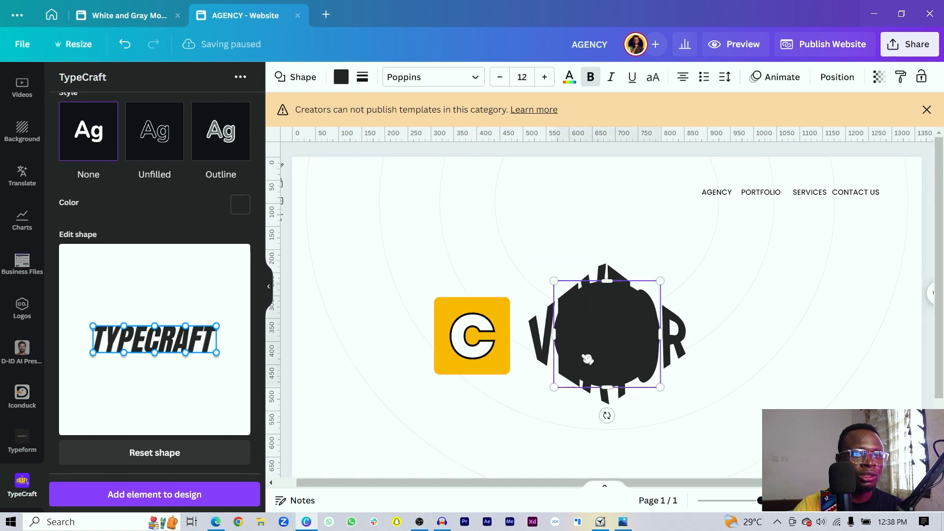
left_click_drag(554, 388, 519, 426)
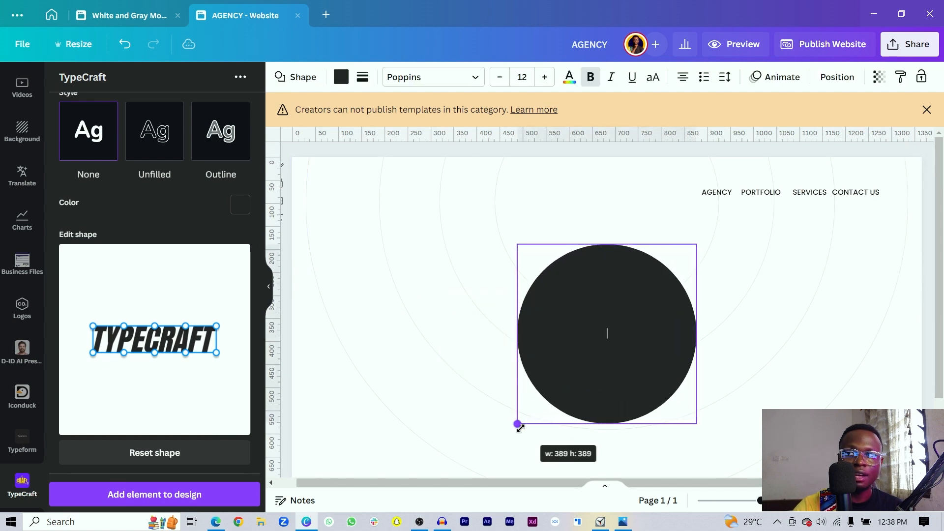
left_click(305, 322)
left_click(557, 342)
- Make the VEXTOR lettering white and shrink the circle badge to about 112 × 112
left_click(556, 342, "ctrl")
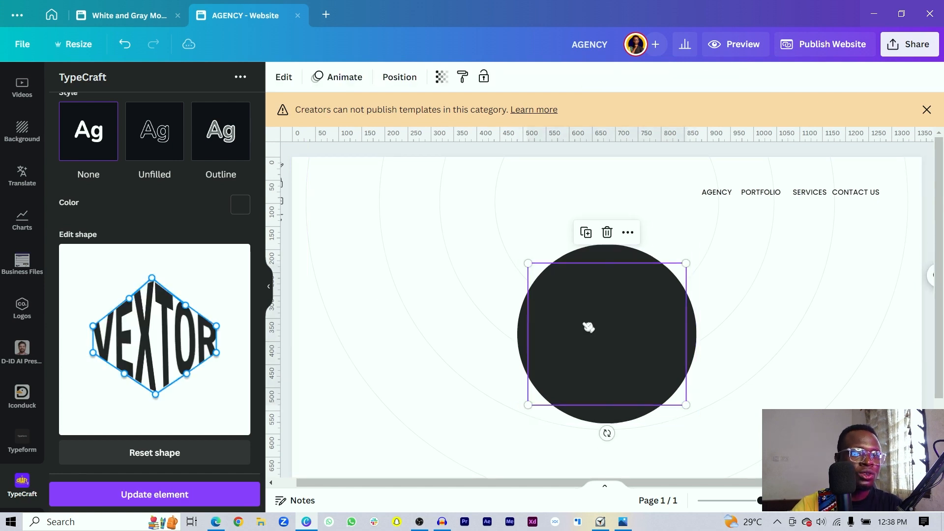
left_click(240, 205)
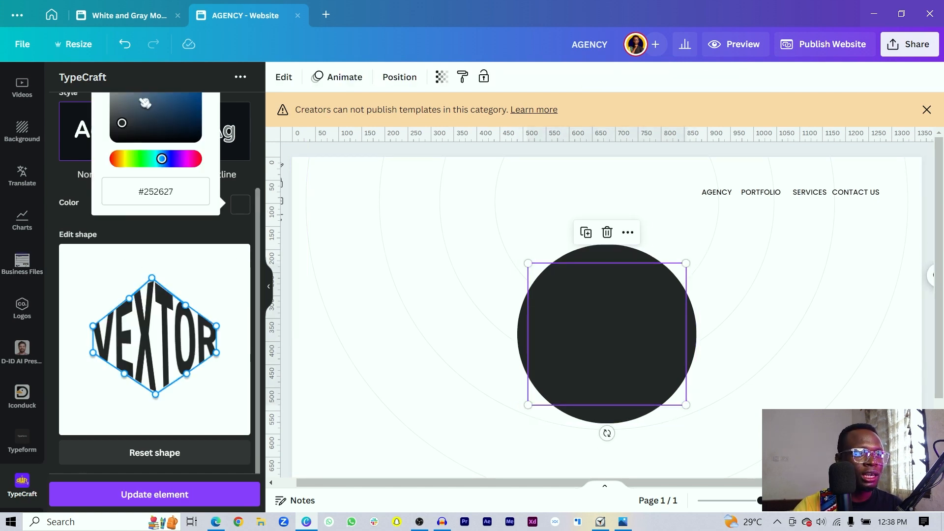
scroll(148, 124, "up", 3)
left_click_drag(134, 205, 92, 161)
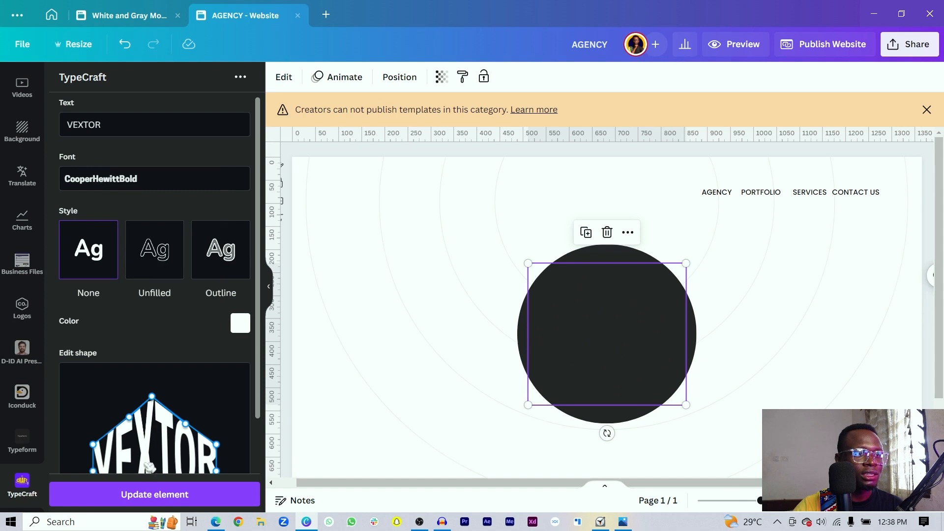
left_click(144, 496)
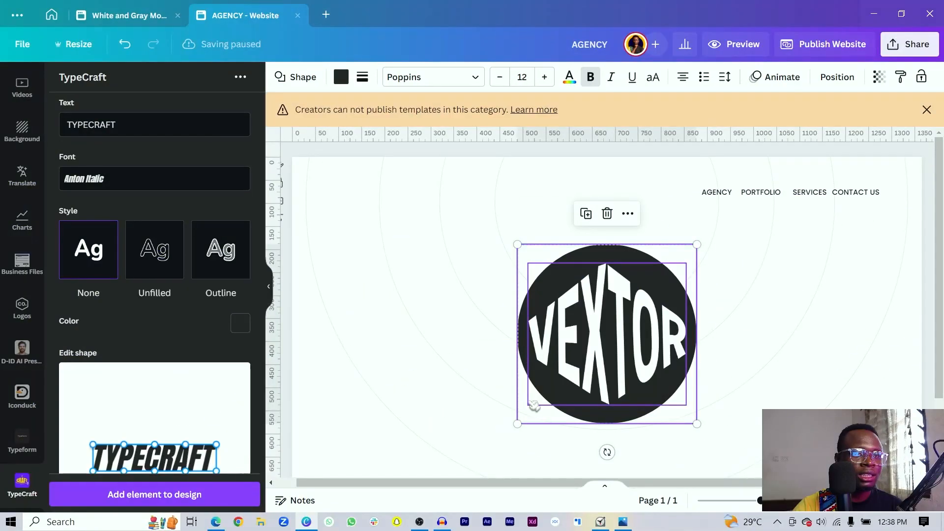
left_click_drag(516, 423, 662, 315)
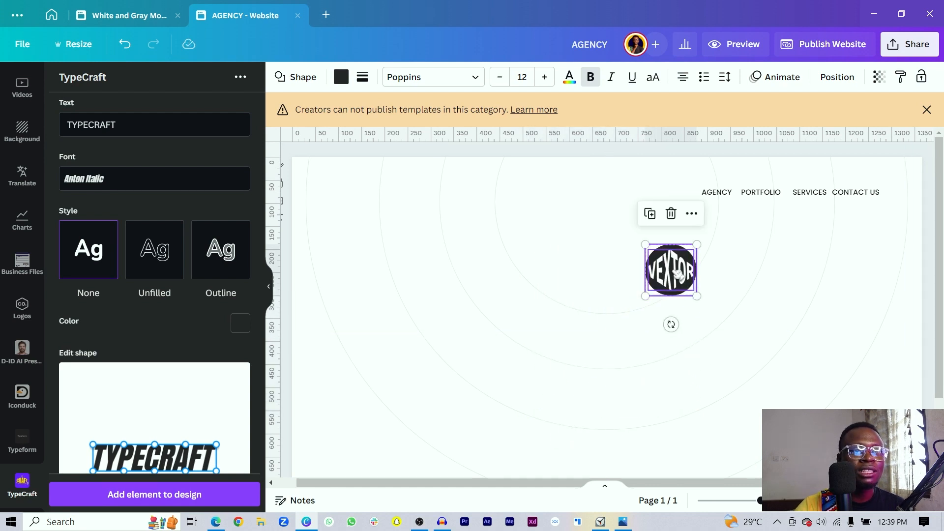
- Move the VEXTOR badge to the top-left corner, shrunk to 86 × 86 and level with the menu row
right_click(678, 273)
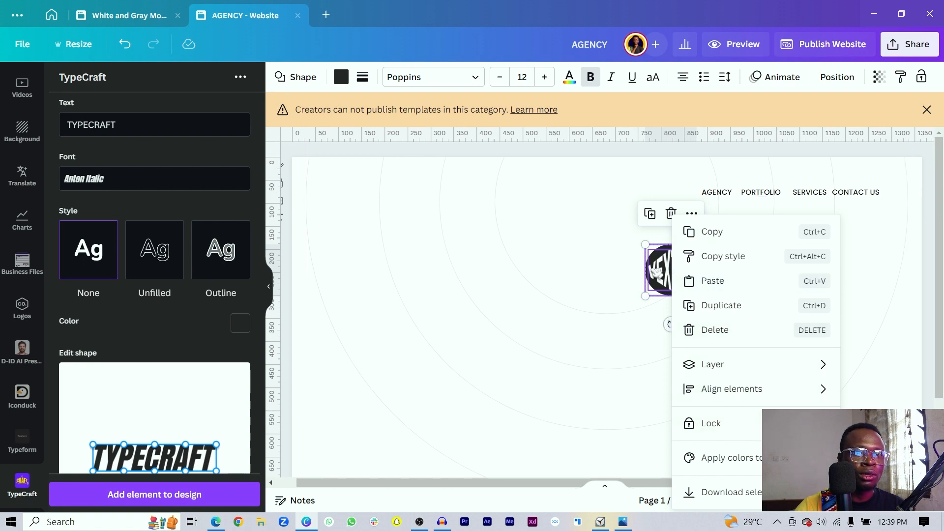
left_click_drag(657, 271, 339, 202)
left_click_drag(381, 175, 349, 197)
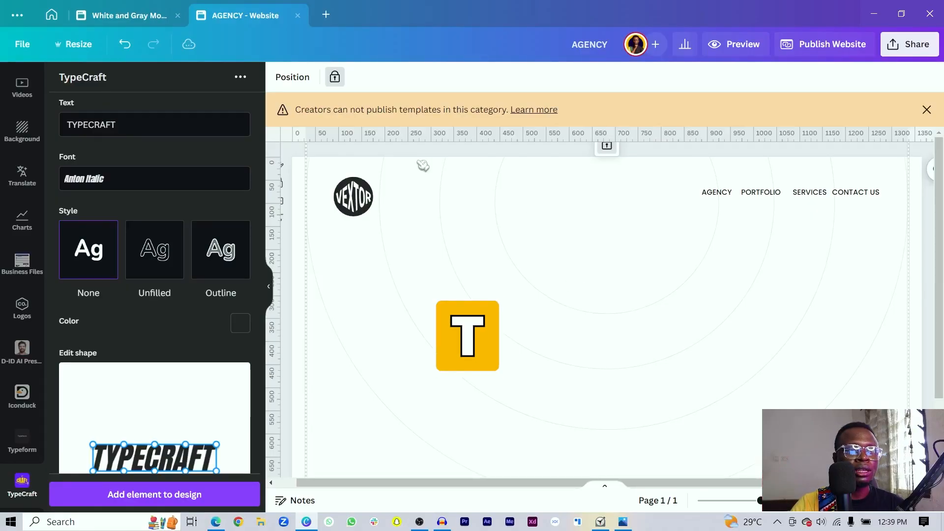
- Add a large CREATIVE heading text box below the logo
left_click(301, 166)
key("t")
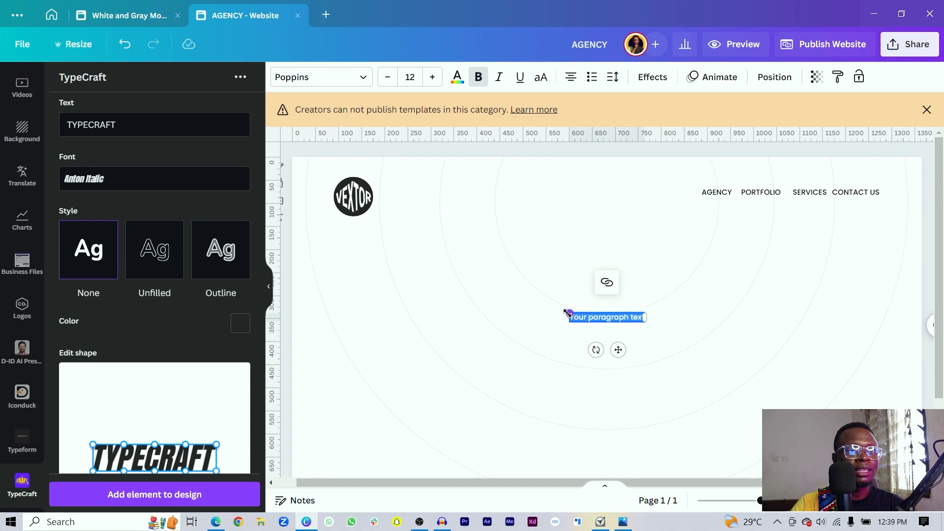
left_click_drag(447, 252, 420, 256)
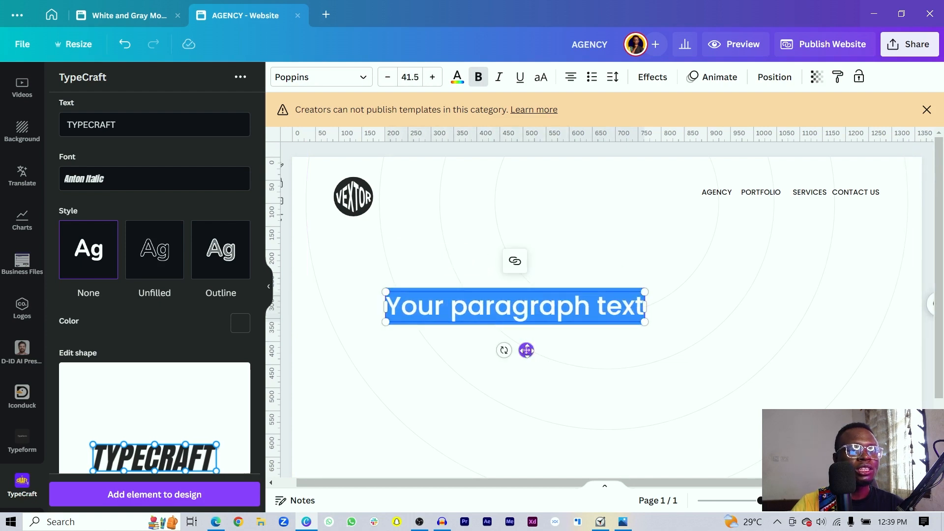
left_click_drag(526, 350, 568, 316)
type("CREATIVE")
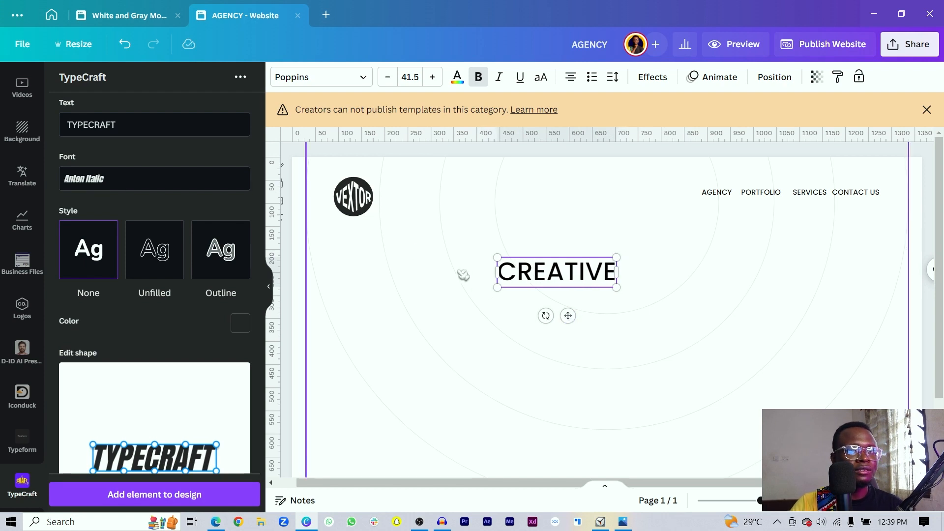
left_click_drag(387, 423, 345, 484)
left_click(433, 394)
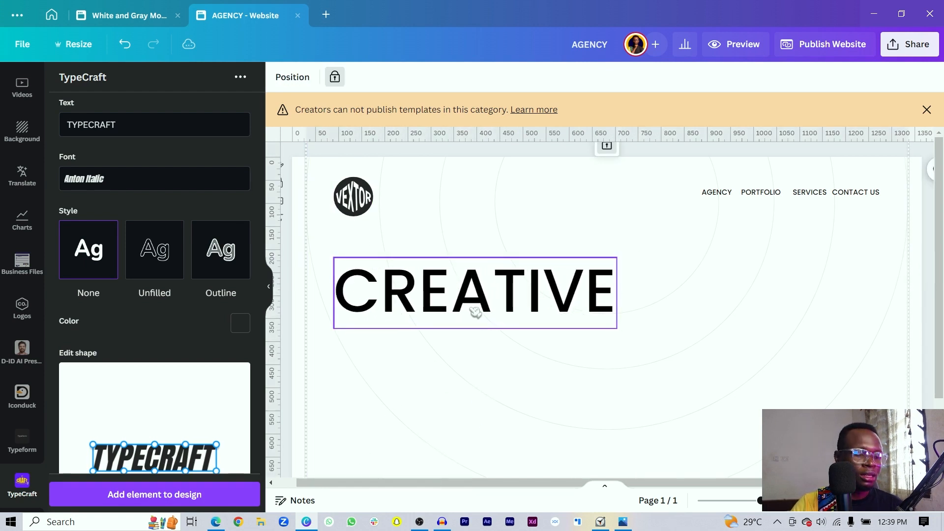
left_click(474, 312)
- Duplicate the heading below the original and change the copy to SOLUTION
key("ctrl+d")
left_click_drag(474, 312, 518, 361)
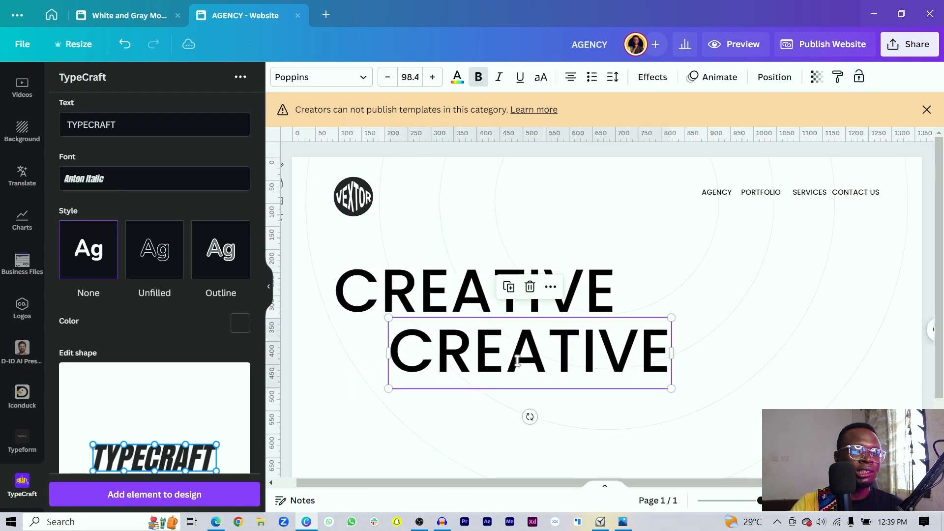
double_click(518, 361)
type("SOLU")
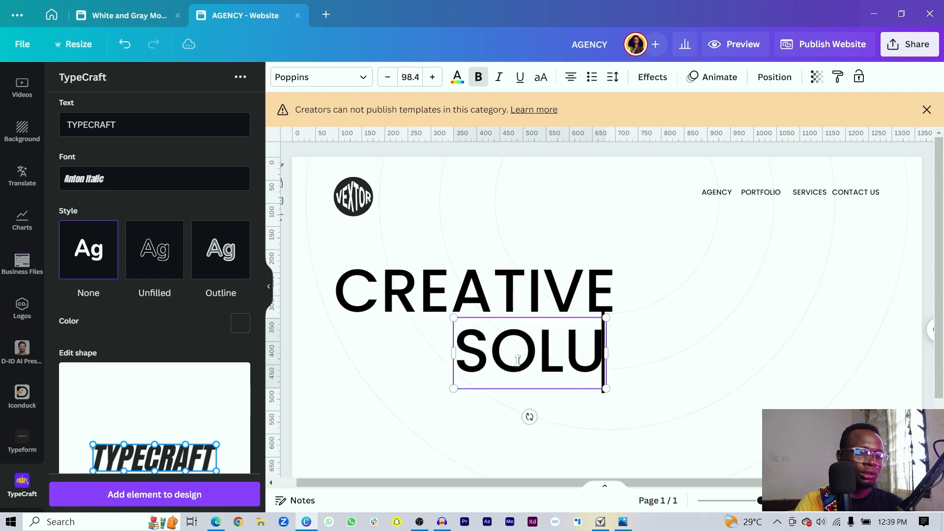
type("TION")
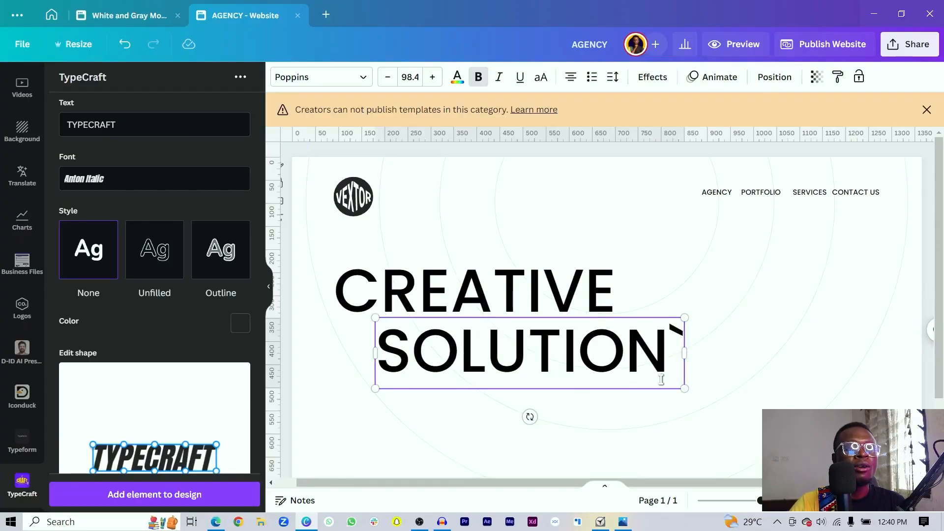
key("BackSpace")
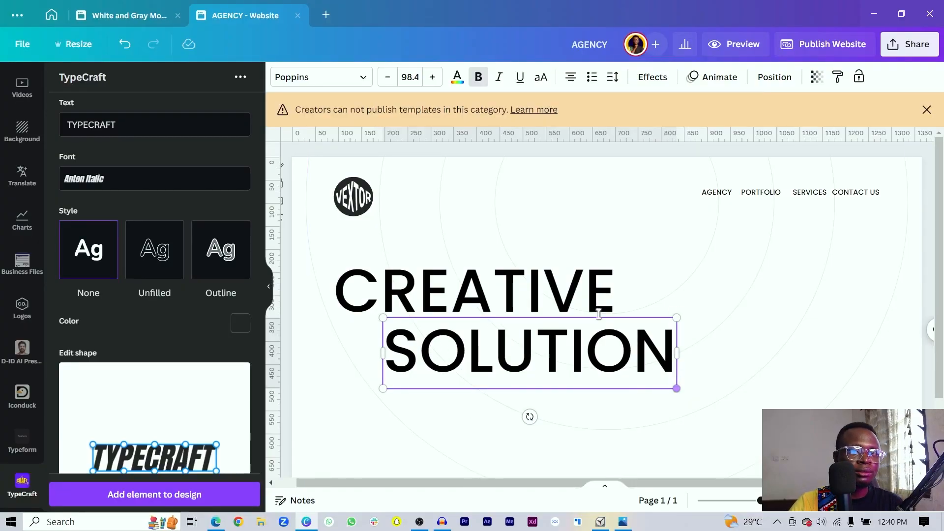
- Scale both headline lines to Poppins size 125, with SOLUTION staggered right
left_click(596, 299, "shift")
left_click_drag(676, 393, 766, 421)
scroll(628, 296, "down", 3)
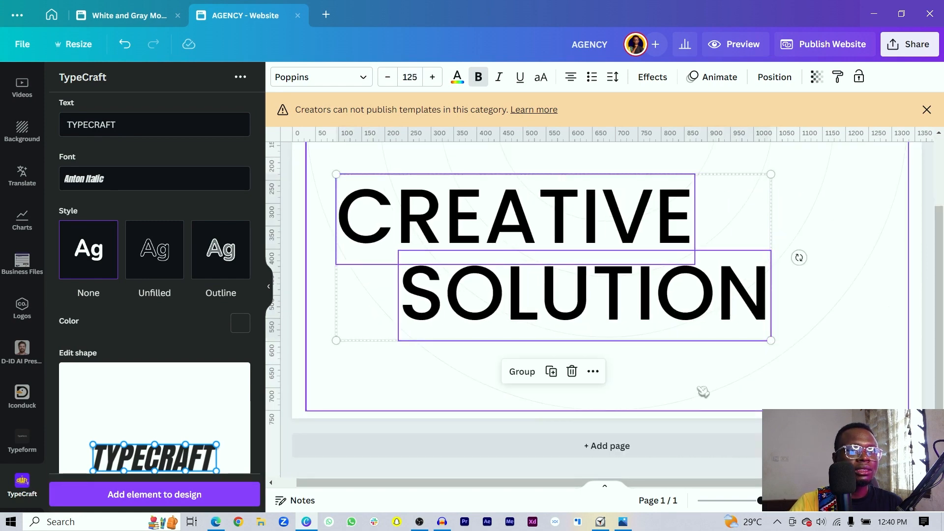
left_click(626, 307)
scroll(667, 353, "up", 1)
scroll(668, 352, "up", 2)
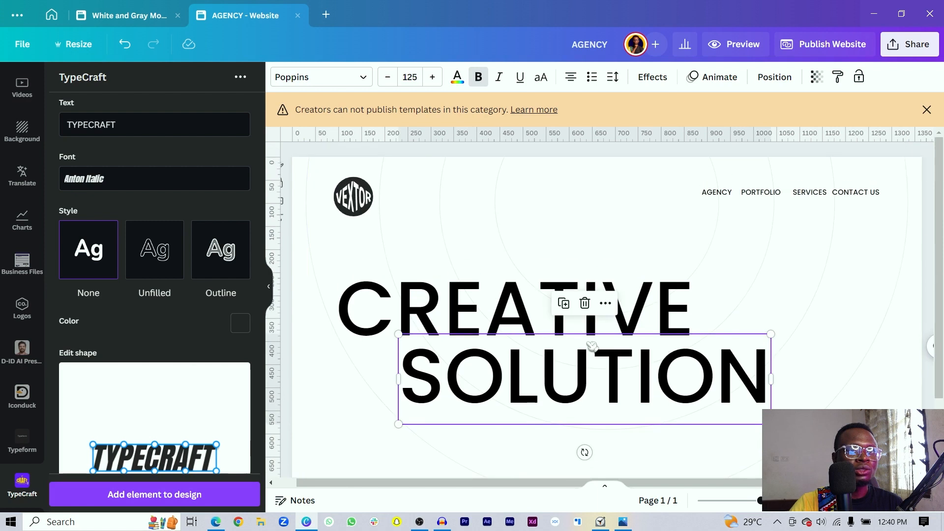
left_click(462, 295)
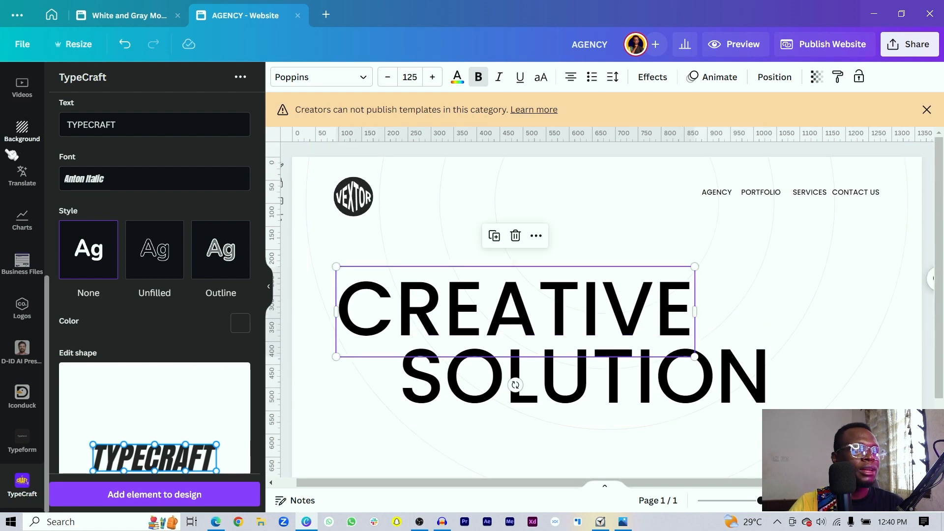
scroll(11, 155, "up", 5)
left_click(22, 125)
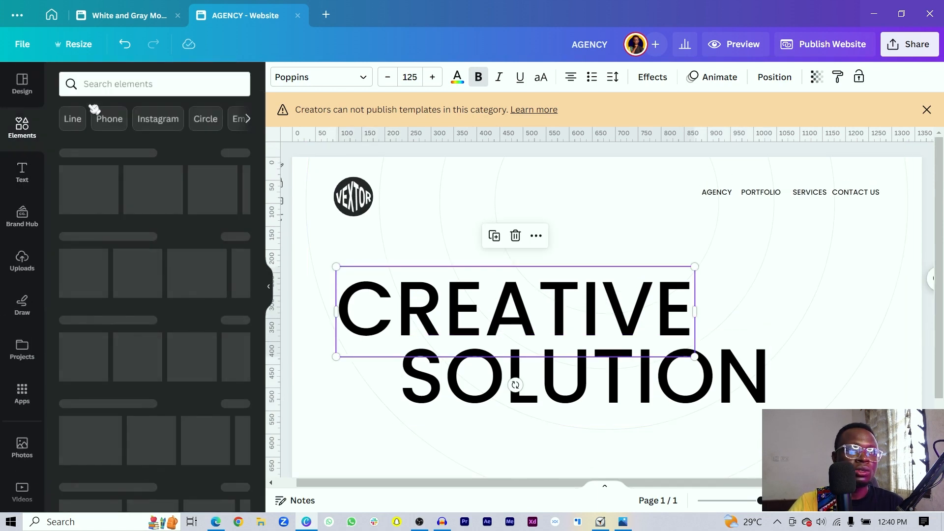
- Search Elements for CREATIVE and place a shrunk colourful desk photo beside the headline
left_click(140, 85)
type("CREA")
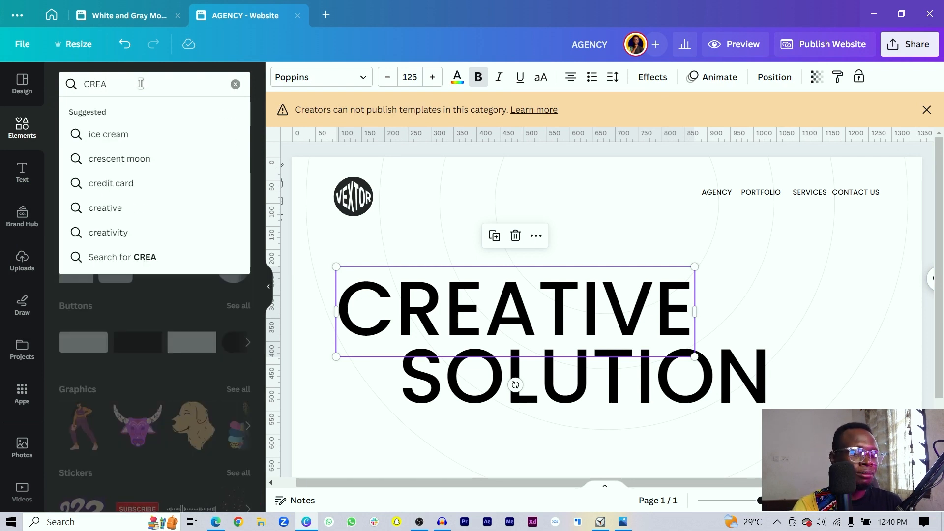
type("TIVE")
key("Return")
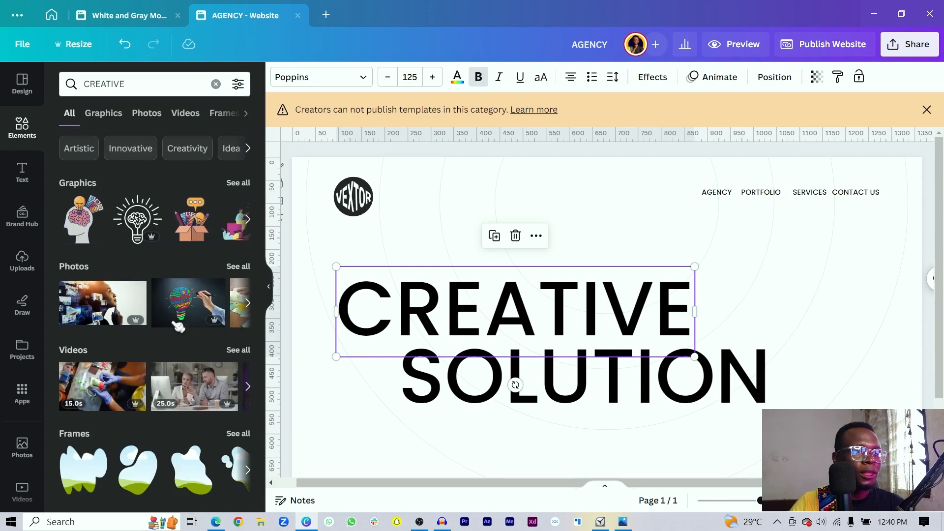
left_click(235, 269)
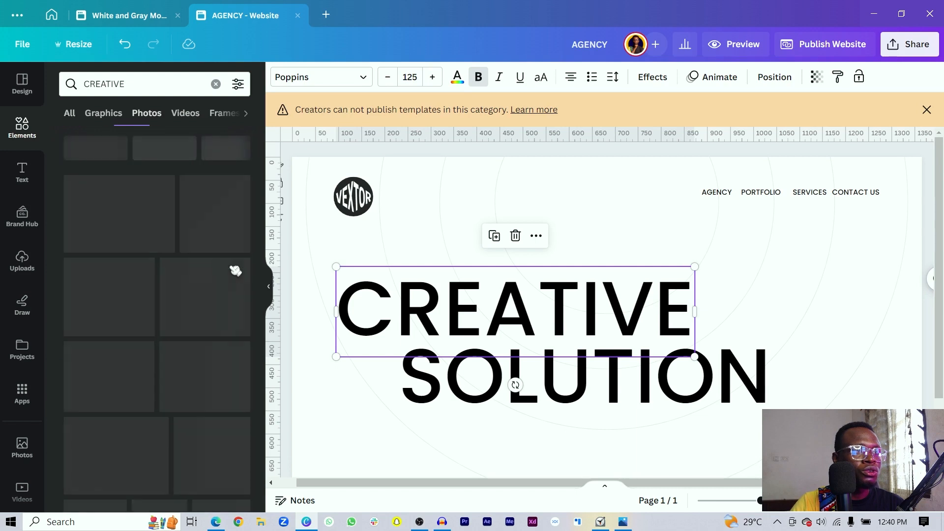
left_click(100, 275)
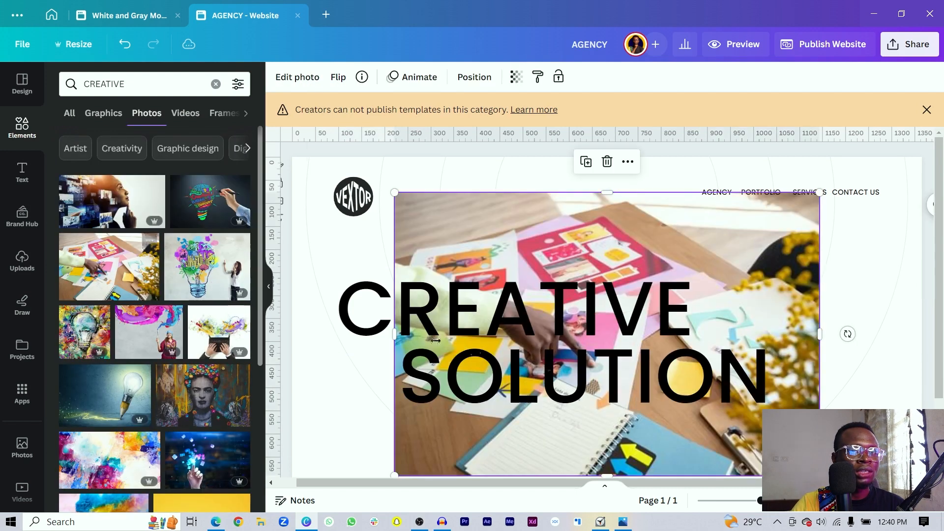
left_click_drag(395, 473, 608, 334)
left_click_drag(742, 286, 838, 293)
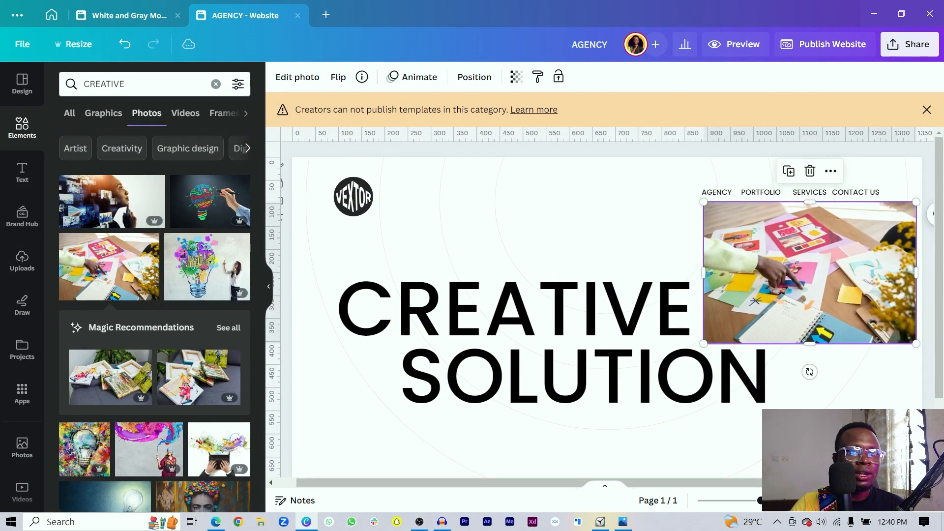
left_click_drag(916, 200, 856, 240)
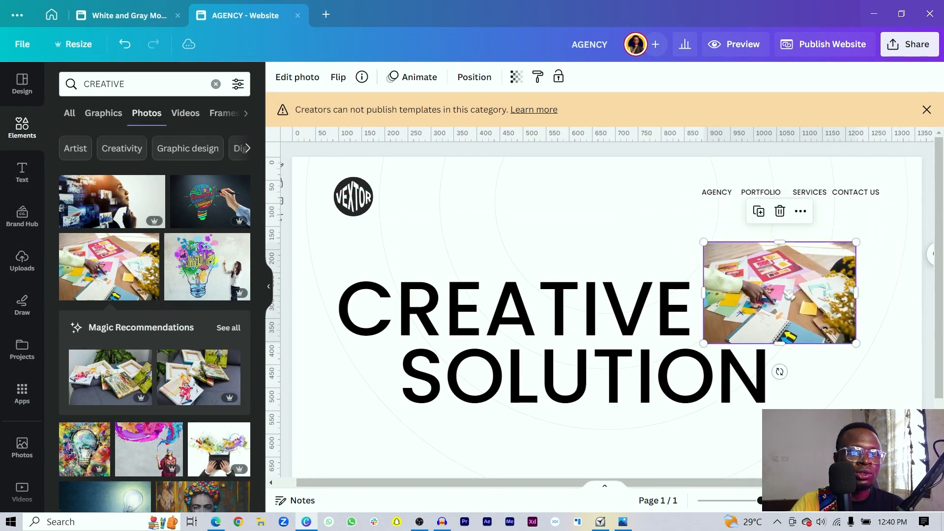
left_click_drag(783, 287, 786, 289)
- Add the hands-over-printouts photo, shrunk and aligned under SOLUTION's right end
scroll(787, 290, "down", 2)
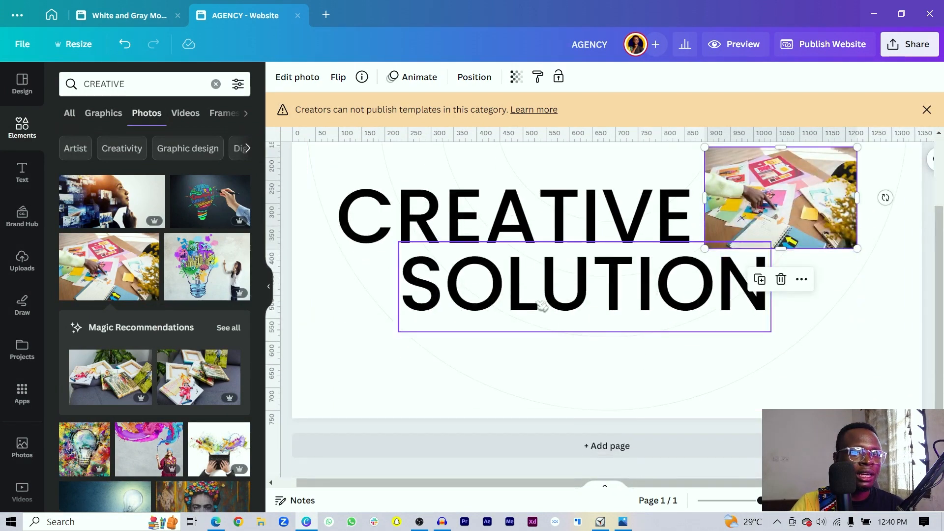
scroll(103, 252, "down", 2)
scroll(106, 255, "down", 6)
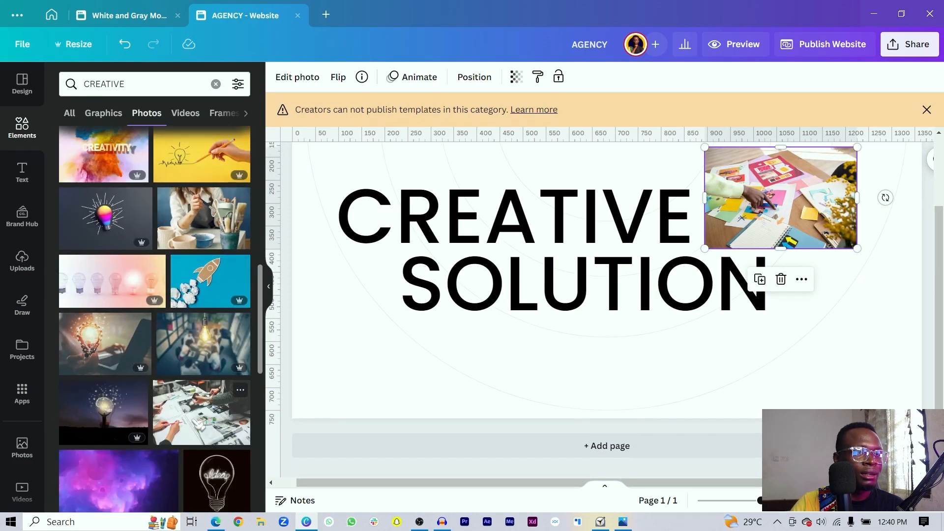
left_click(198, 424)
left_click_drag(389, 165, 622, 341)
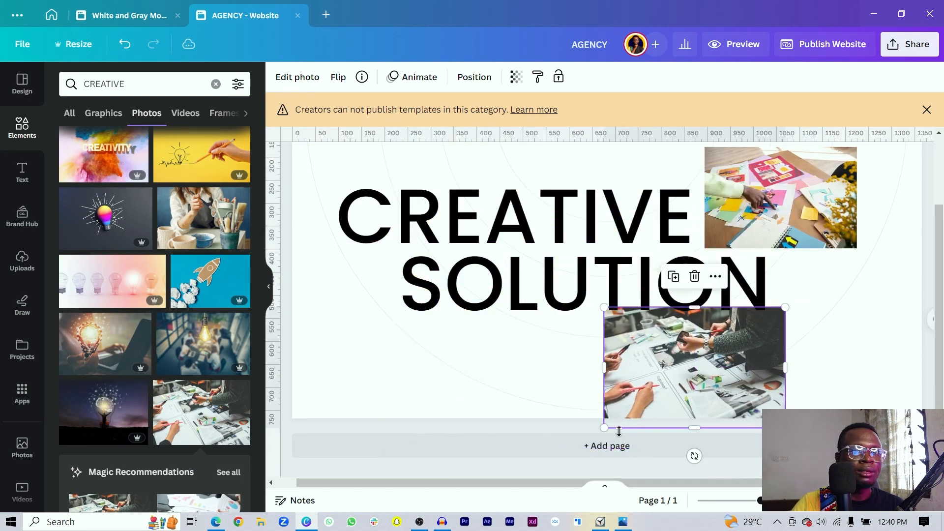
left_click_drag(682, 359, 582, 359)
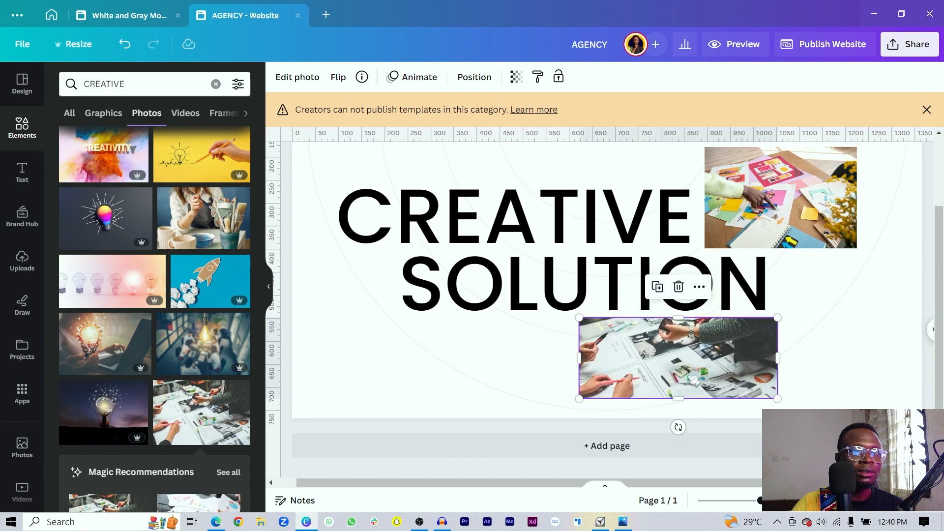
left_click_drag(695, 378, 697, 382)
- Reduce the CREATIVE SOLUTION heading to size 107 and shift it right toward the photos
scroll(541, 344, "up", 2)
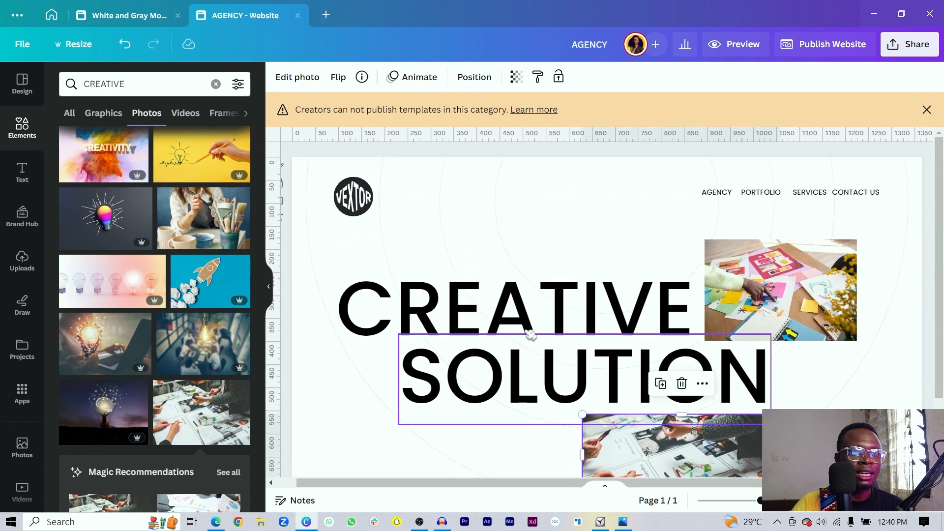
left_click(484, 379)
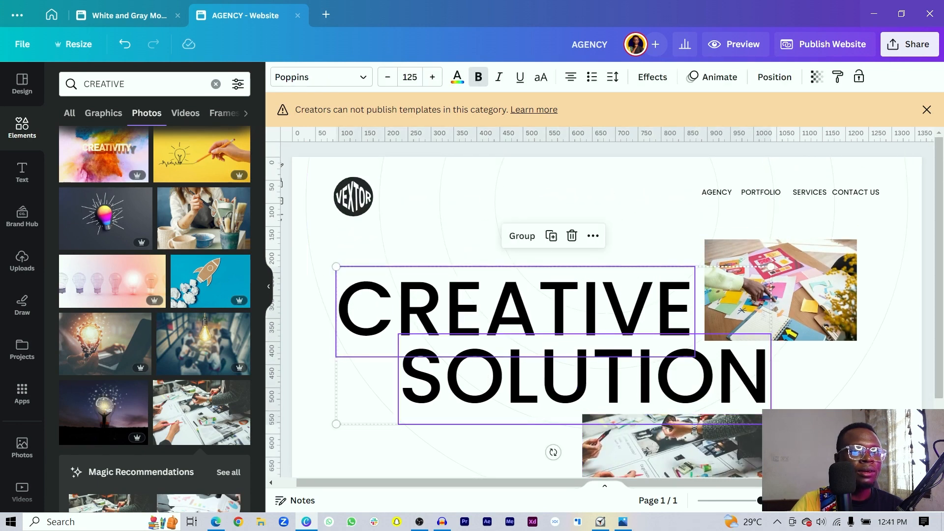
left_click_drag(771, 424, 710, 402)
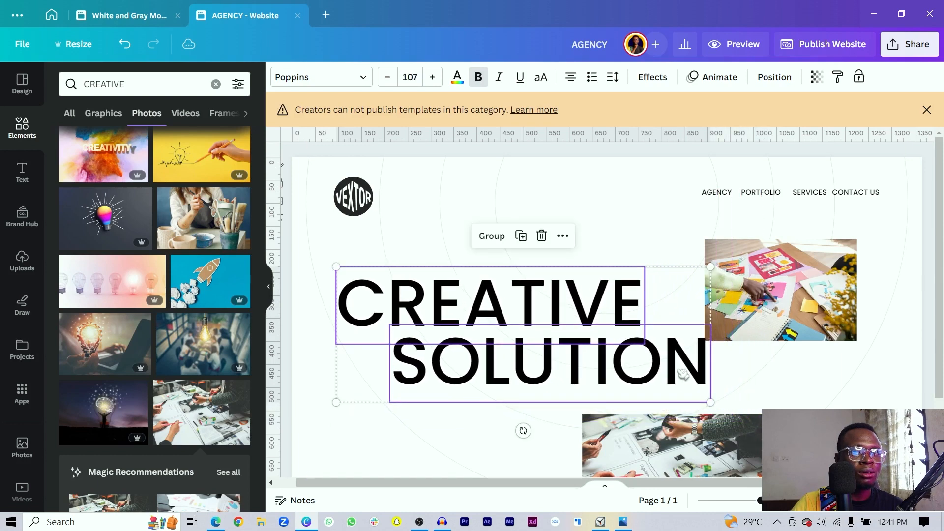
left_click_drag(683, 373, 758, 377)
scroll(716, 398, "down", 2)
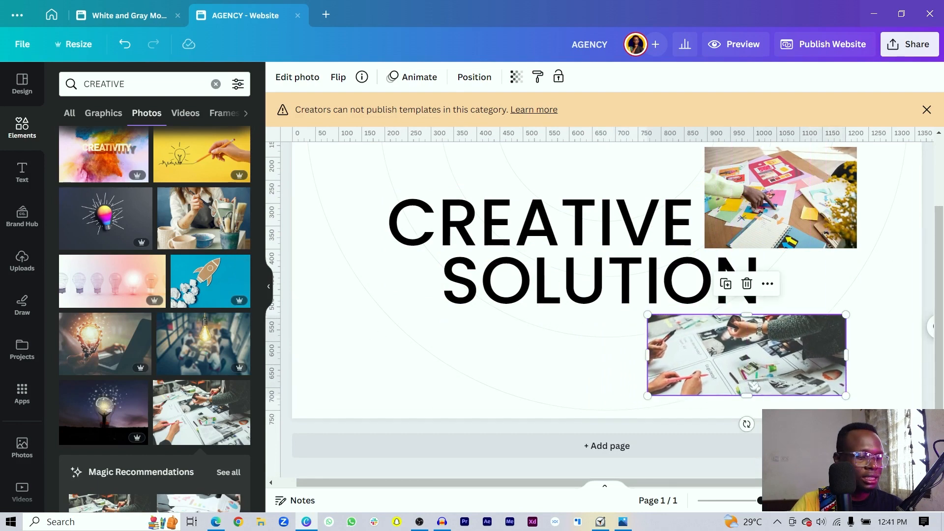
scroll(113, 290, "down", 5)
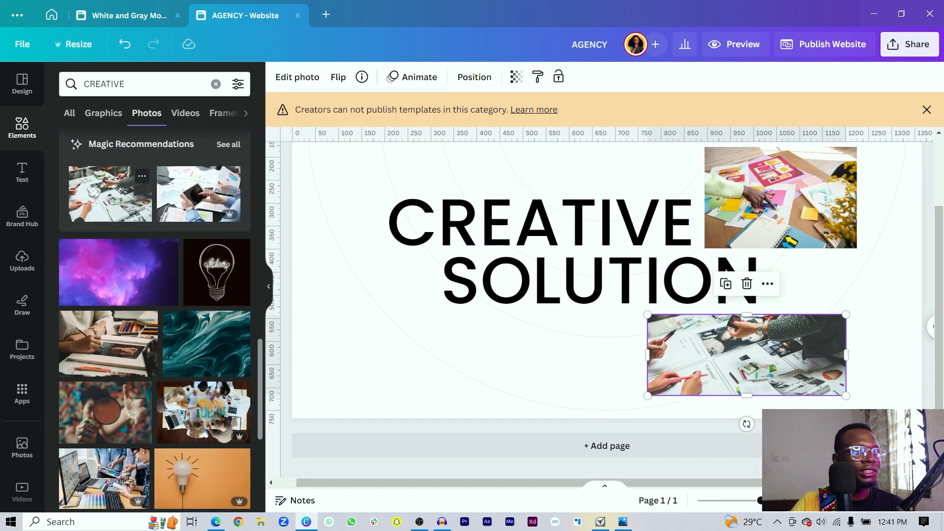
left_click(111, 194)
key("Delete")
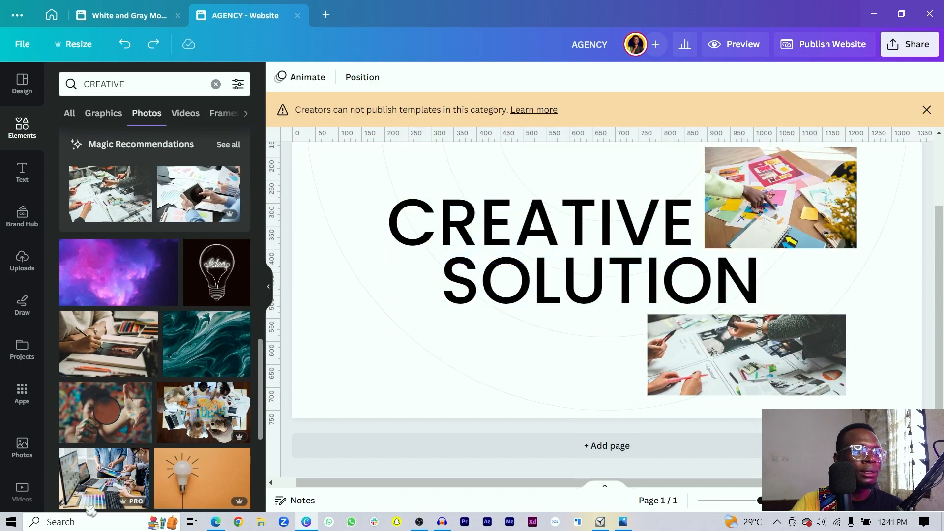
- Add the team-at-computers photo, shrink it and place it narrow beside SOLUTION's left
left_click(129, 470)
left_click_drag(679, 281, 590, 340)
key("ctrl+z")
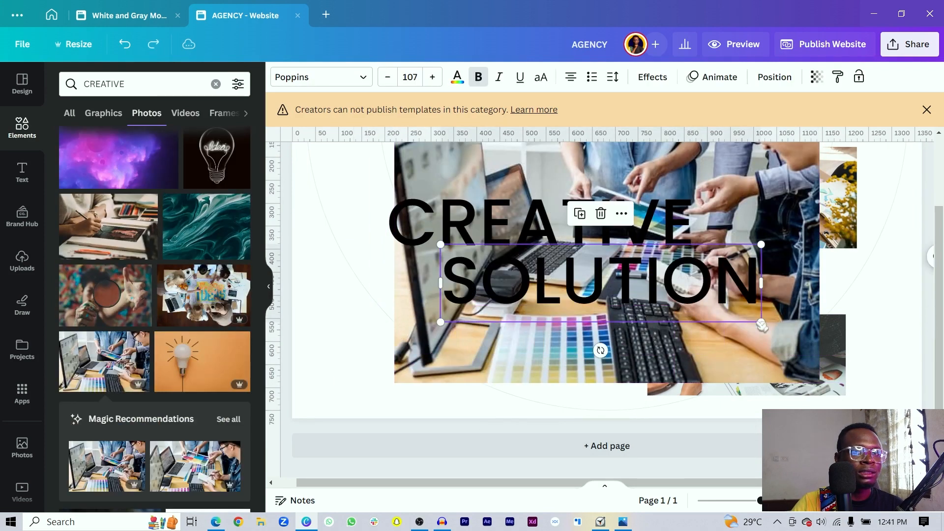
key("ctrl+y")
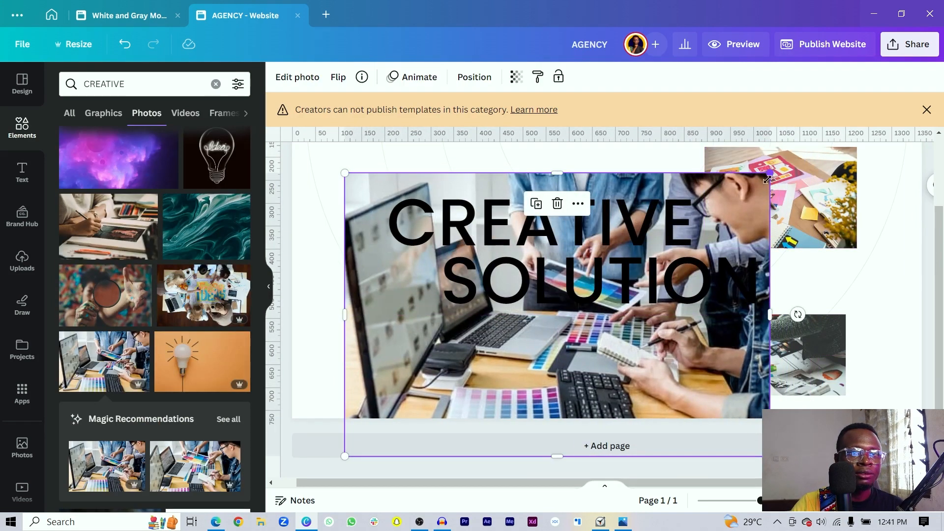
left_click_drag(767, 178, 512, 344)
left_click_drag(398, 340, 375, 243)
left_click_drag(487, 290, 422, 285)
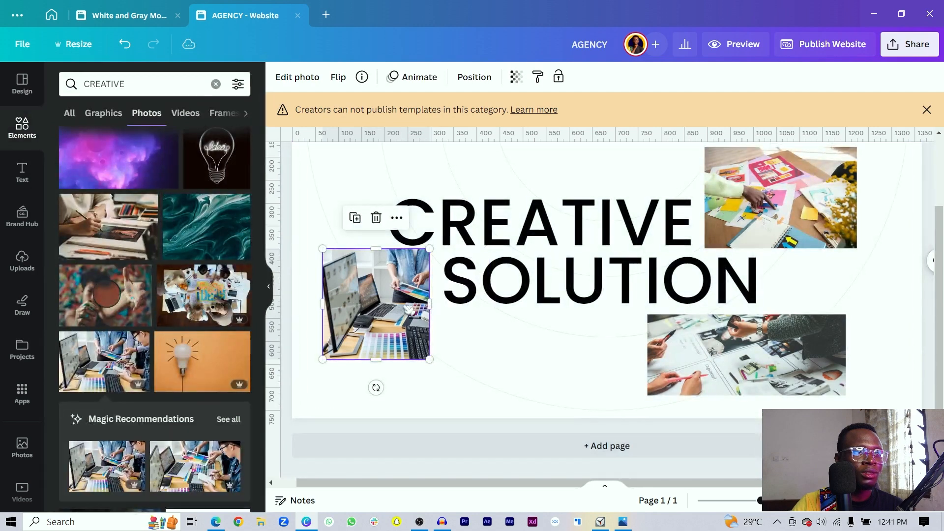
- Crop the team photo to reframe the image within its area
double_click(408, 309)
left_click_drag(408, 309, 330, 303)
left_click(462, 380)
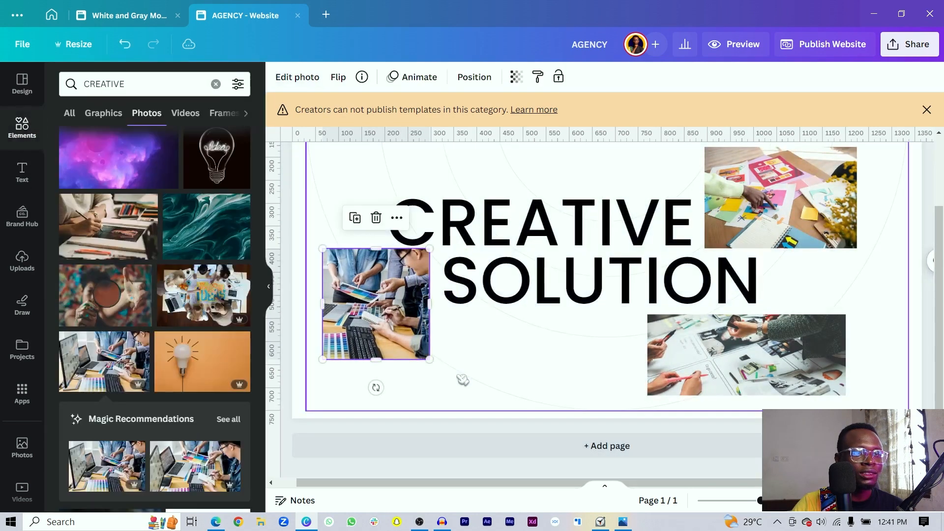
left_click(516, 354)
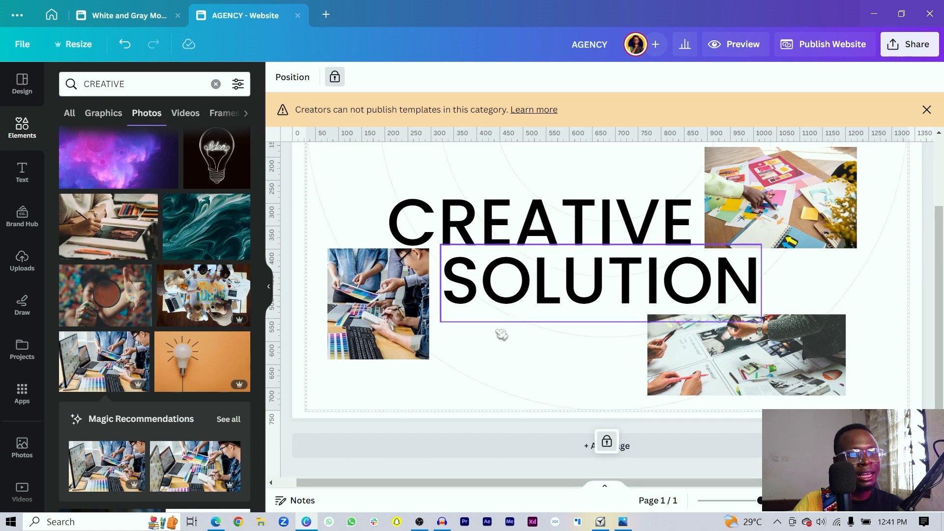
- Open an InPrivate Edge window and go to the Dummy Text Generator page via 'DUMM'
key("ctrl+shift+n")
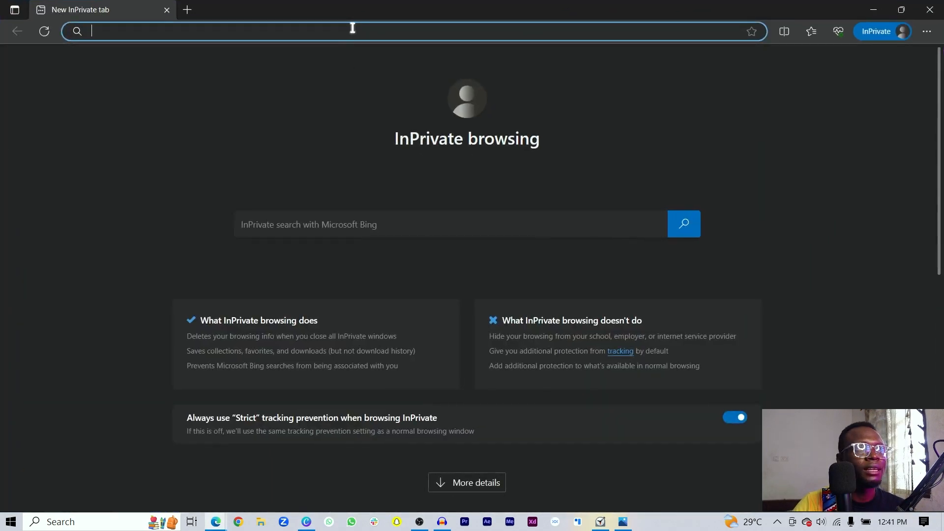
type("DUMMY")
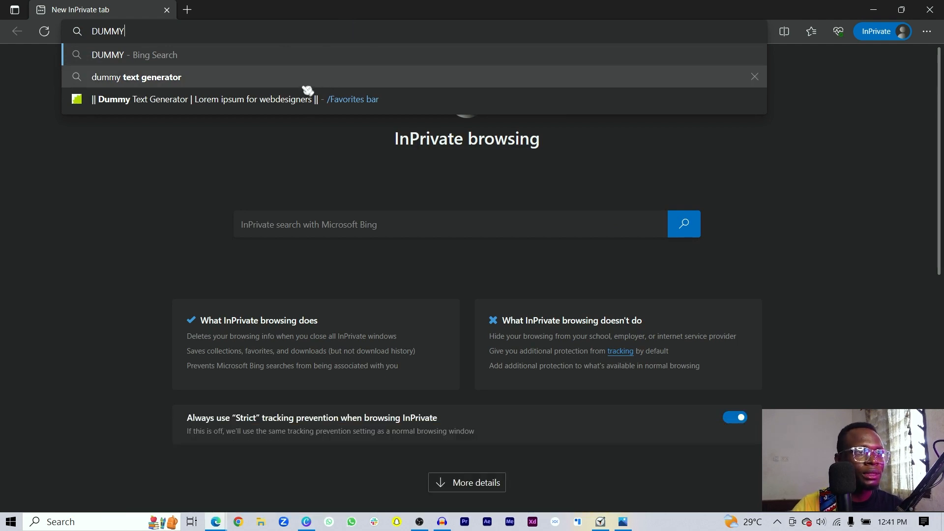
left_click(285, 100)
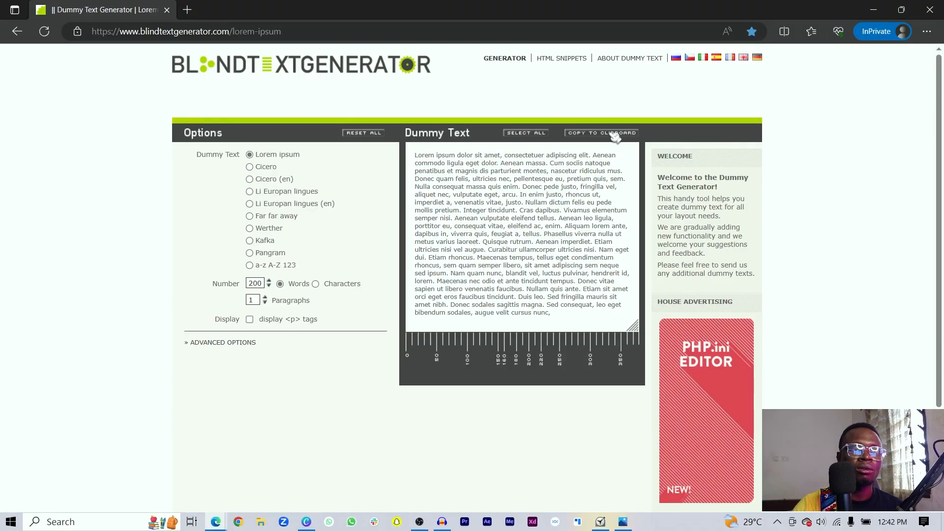
- Copy the generated lorem ipsum and paste it onto a new page in the design
left_click(615, 135)
left_click(930, 10)
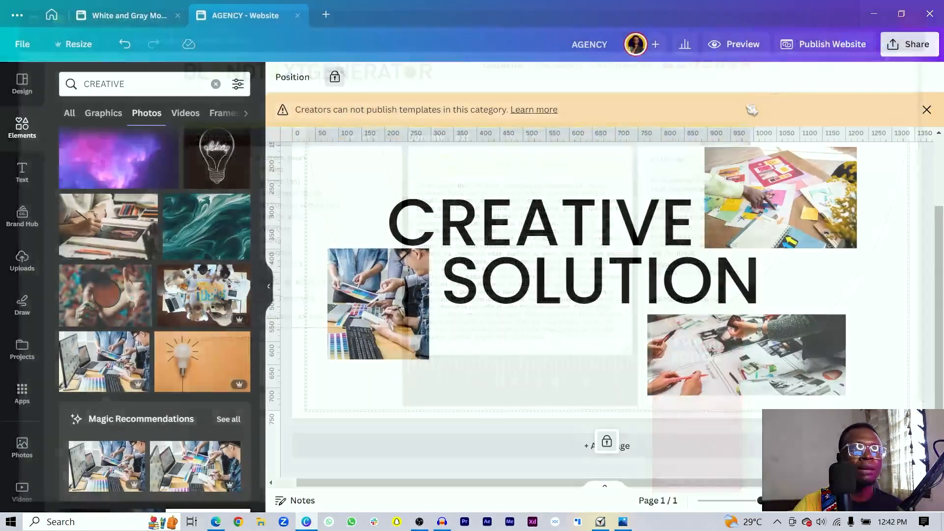
scroll(615, 260, "up", 3)
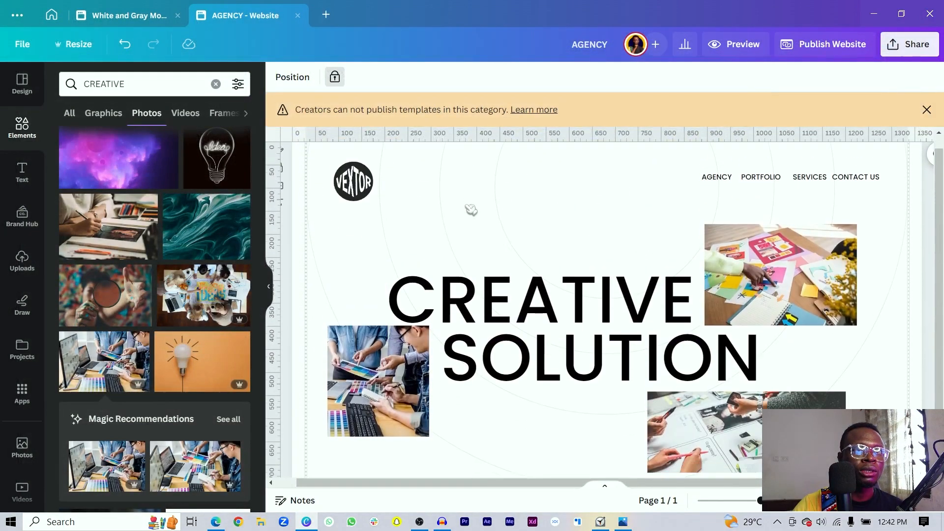
scroll(492, 221, "down", 3)
left_click(711, 453)
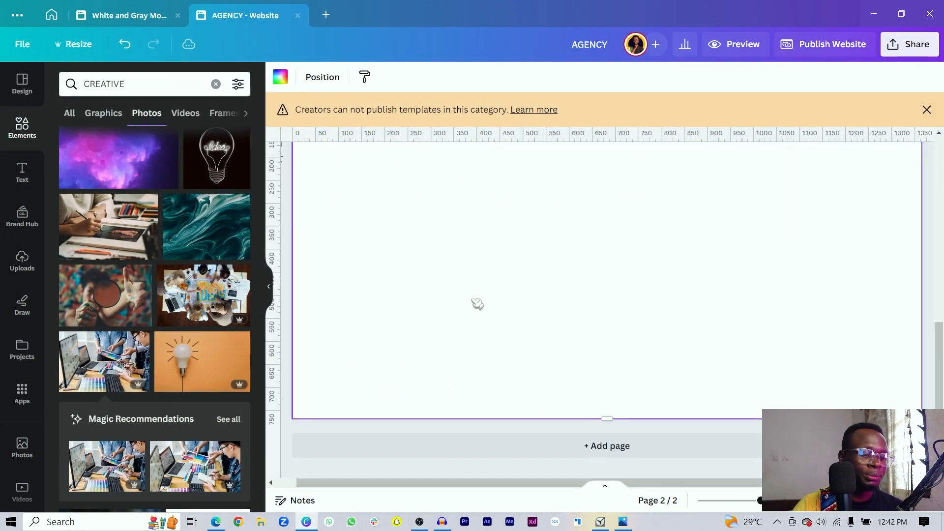
key("ctrl+v")
- Duplicate the lorem ipsum text box and move the copy onto the first page
left_click(438, 383)
scroll(652, 344, "up", 10)
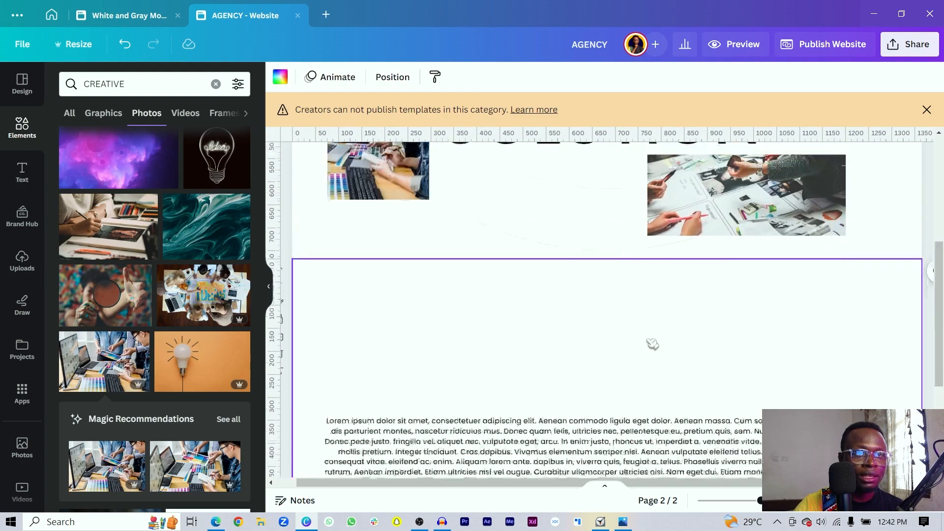
scroll(555, 327, "down", 10)
left_click(535, 227)
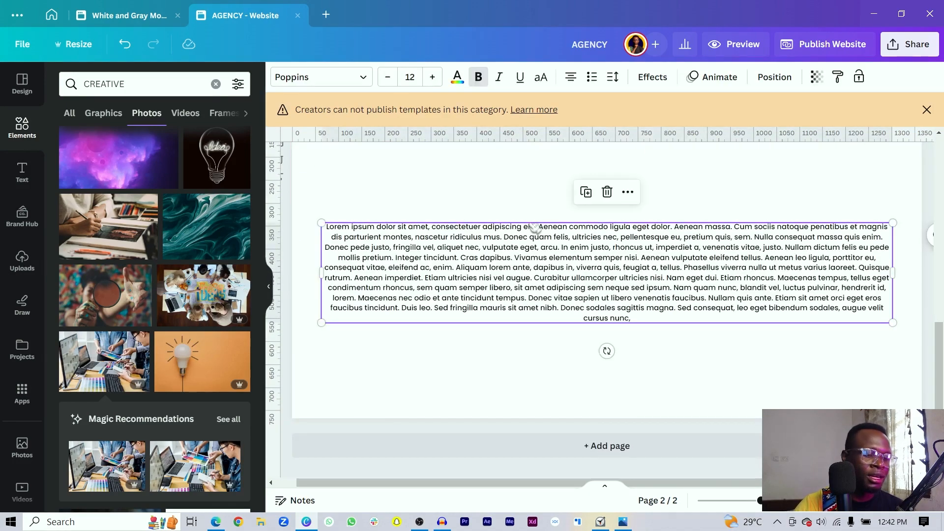
key("ctrl+d")
left_click_drag(539, 256, 570, 161)
scroll(635, 412, "up", 10)
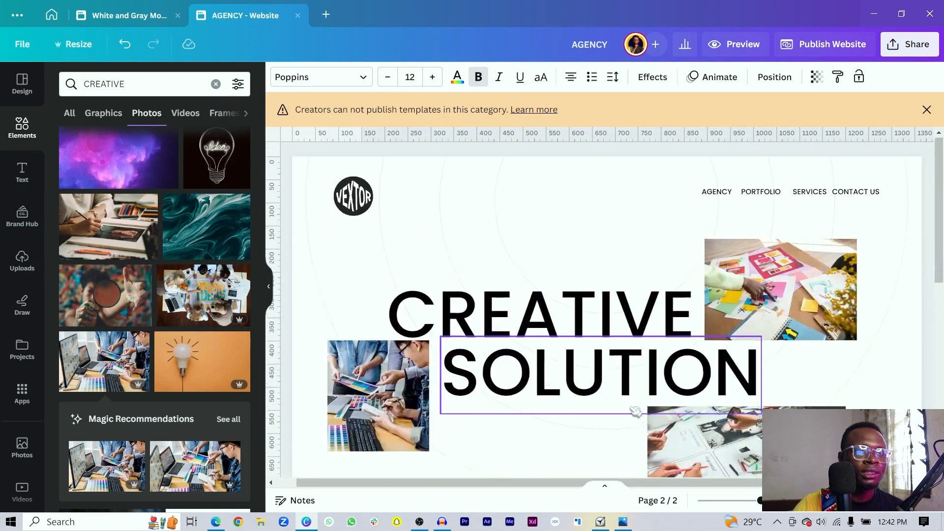
scroll(577, 427, "down", 3)
left_click_drag(587, 480, 549, 284)
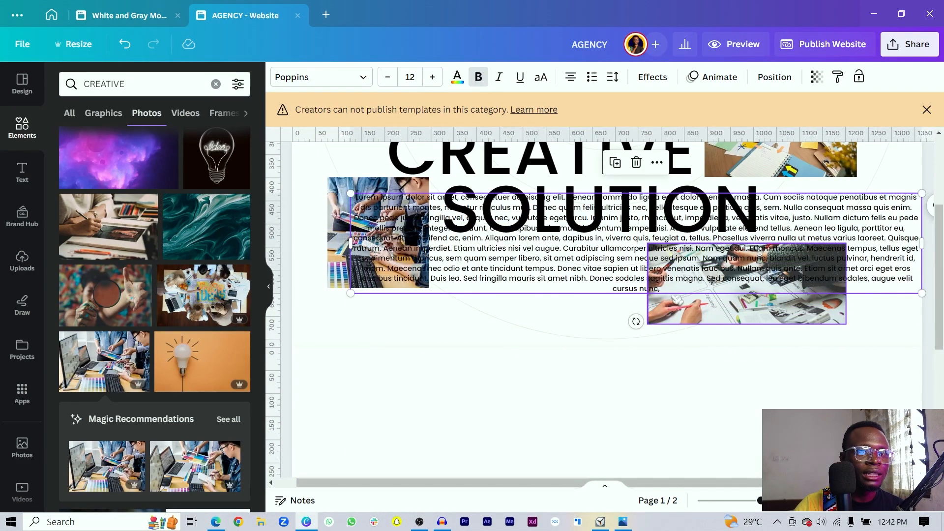
- Trim the copy to three sentences ending 'Aenean massa.' and place it below SOLUTION
left_click(673, 292)
left_click(667, 290)
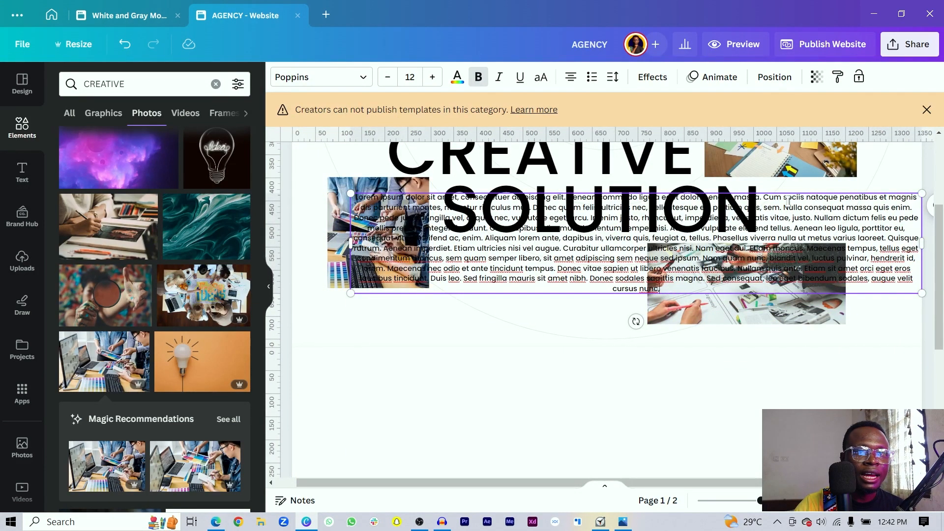
left_click_drag(764, 198, 521, 279)
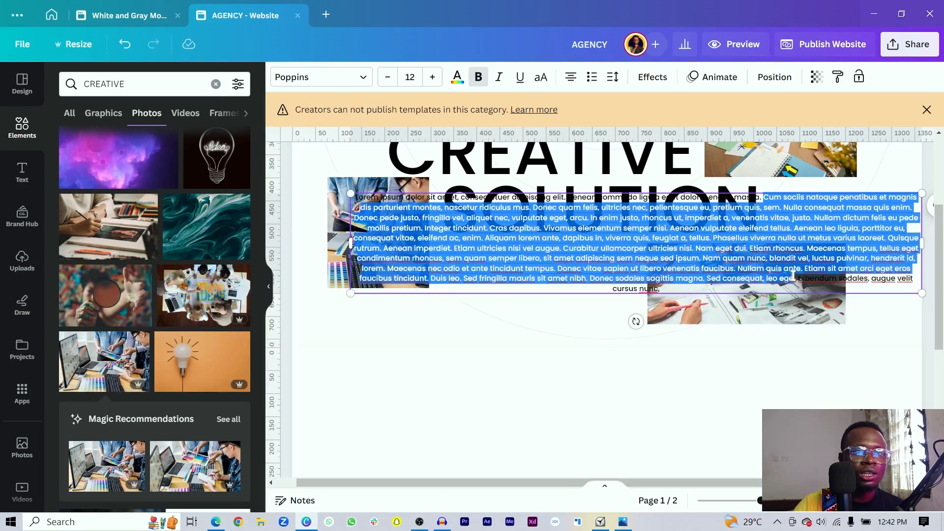
key("BackSpace")
left_click(636, 219)
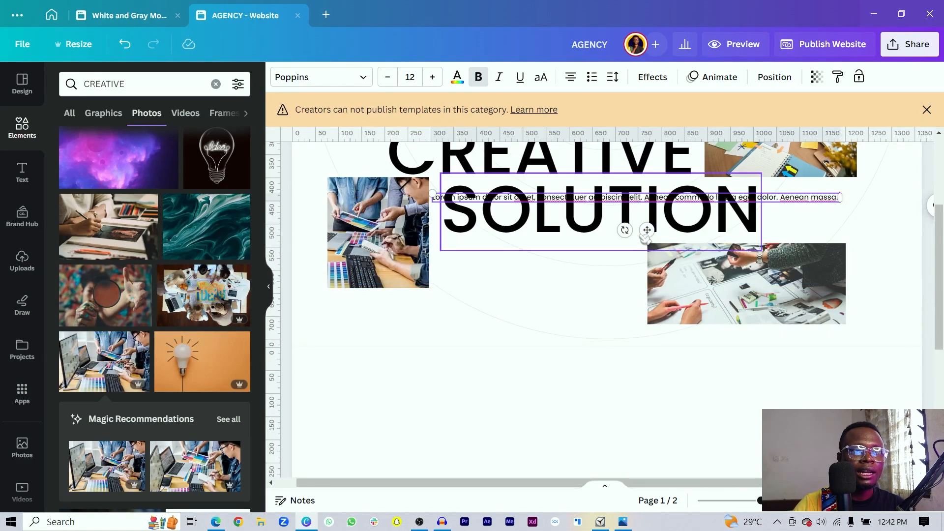
left_click_drag(645, 237, 631, 292)
key("ctrl+z")
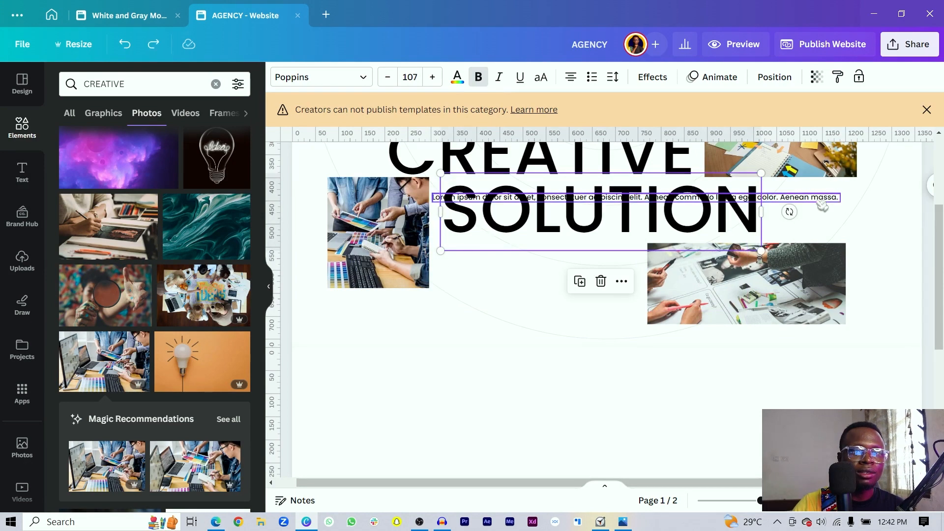
left_click_drag(822, 205, 608, 263)
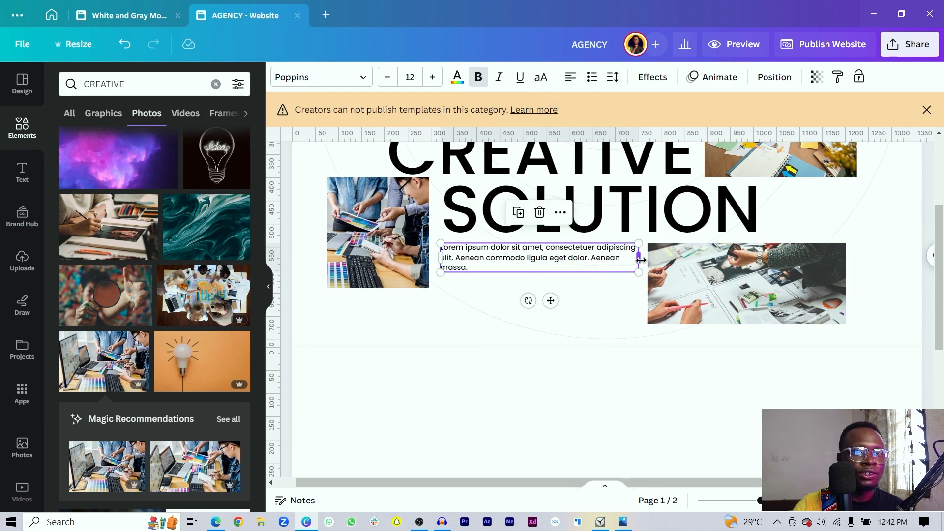
- Insert a blank page 2 directly below the VEXTOR hero page
left_click(341, 322)
scroll(326, 331, "down", 2)
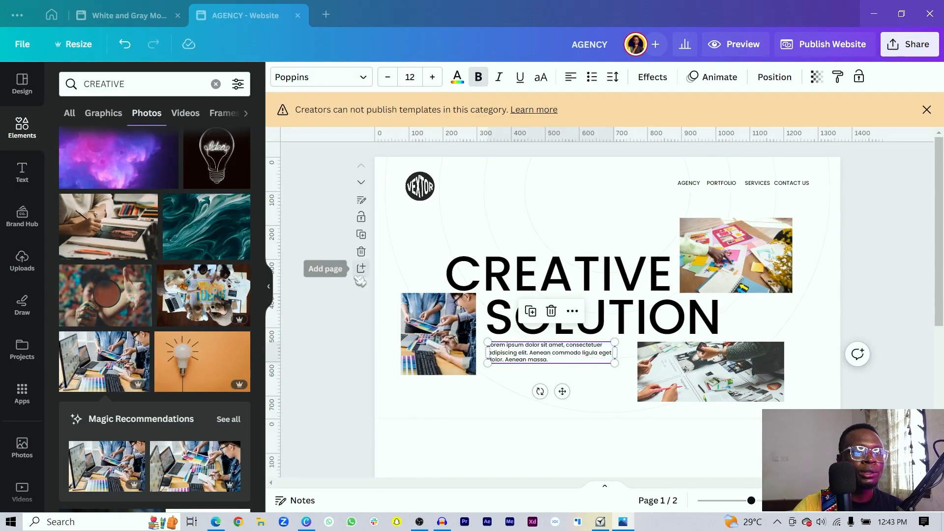
left_click(361, 271)
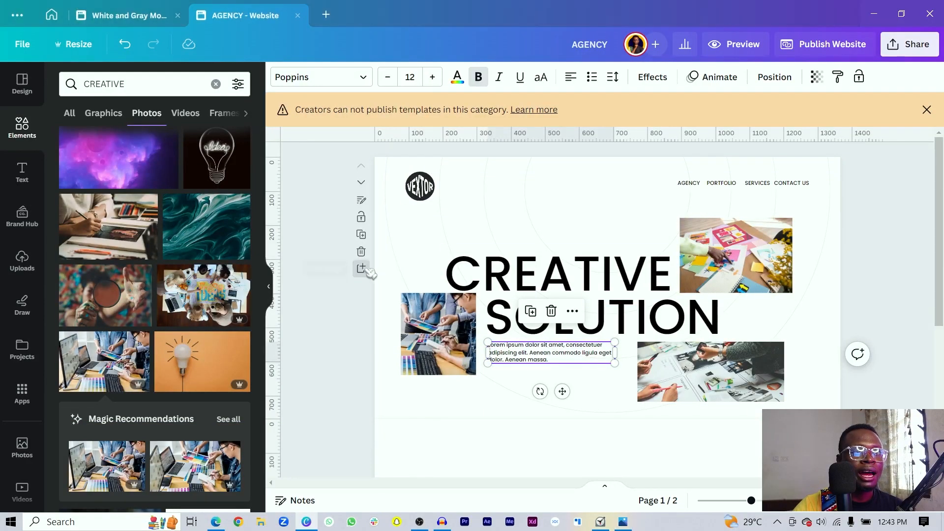
- Search Elements photos for CREATIVE TEAM
scroll(202, 339, "down", 5)
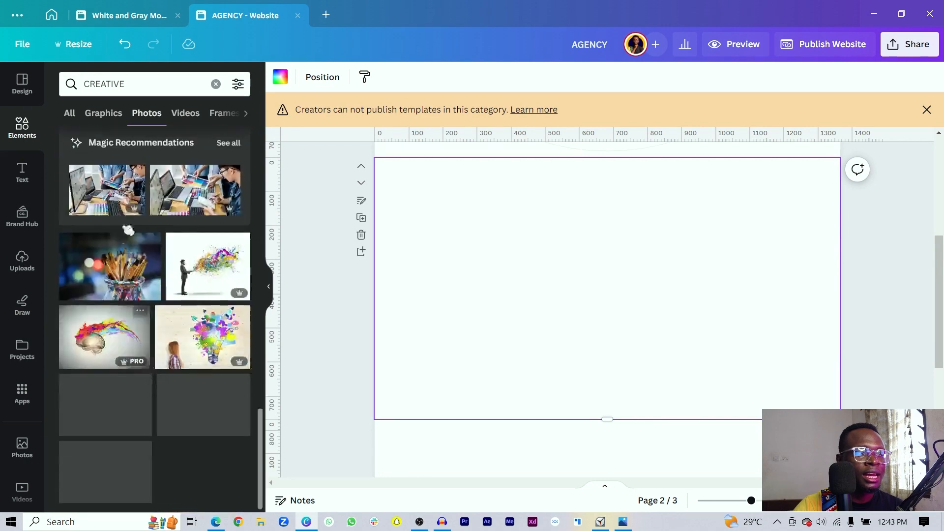
left_click(184, 85)
double_click(175, 84)
type("TEAM WORK")
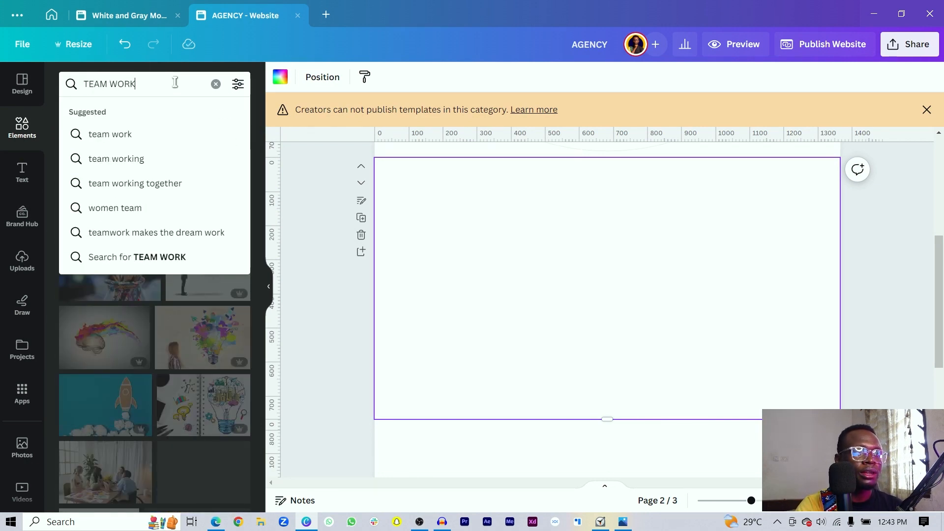
key("Return")
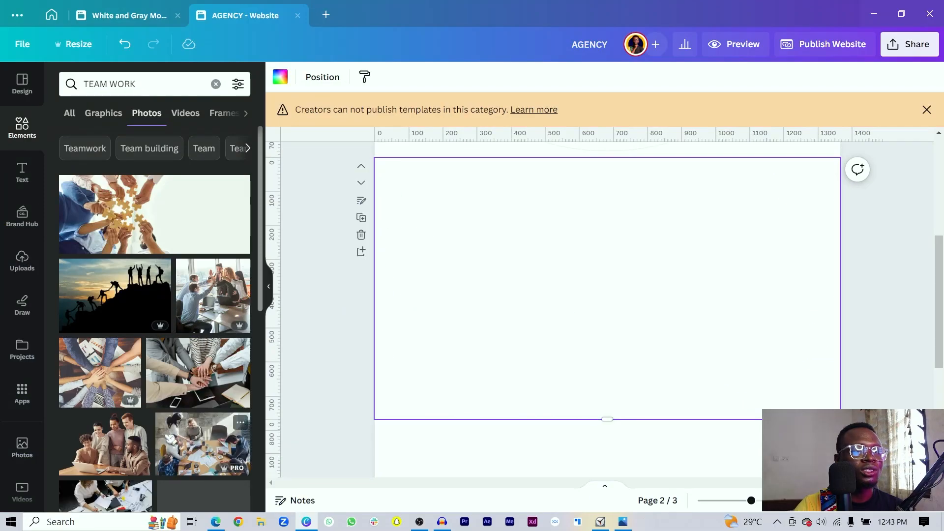
scroll(154, 319, "down", 3)
left_click(150, 90)
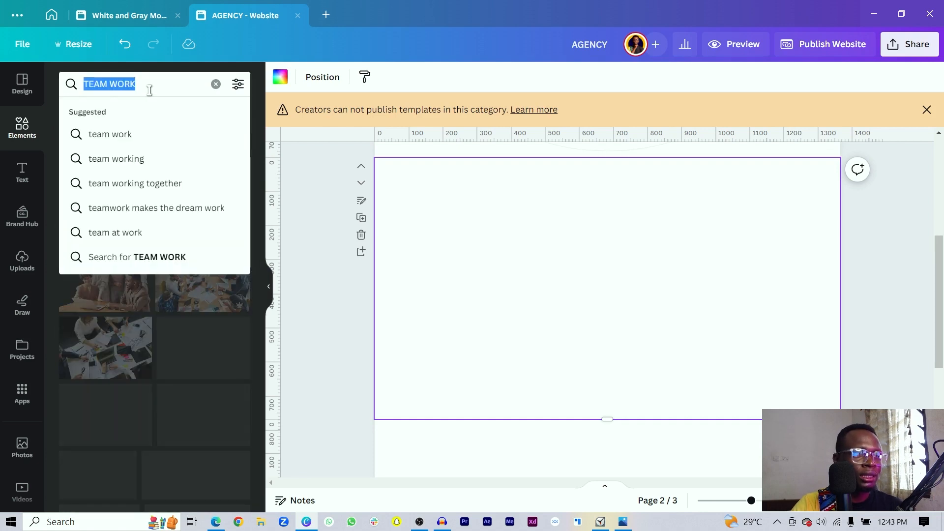
type("CREATIVE TEAM")
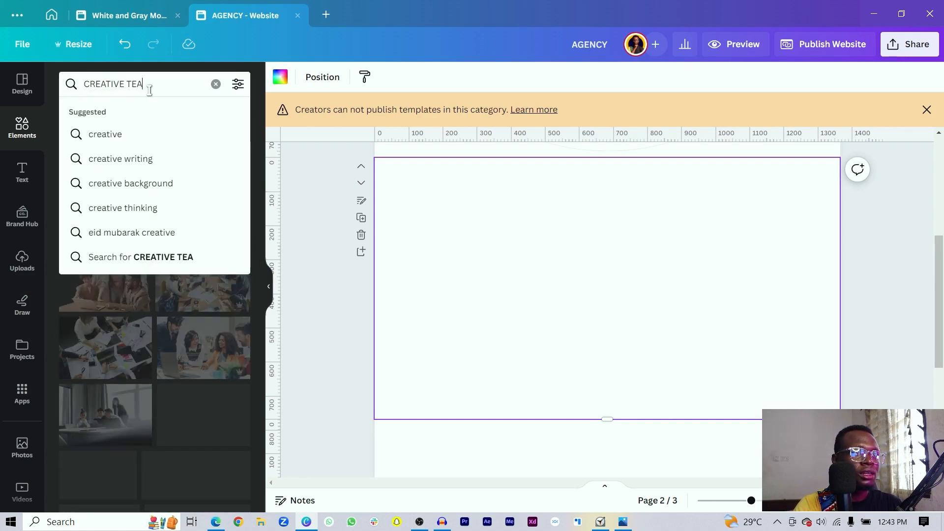
key("Return")
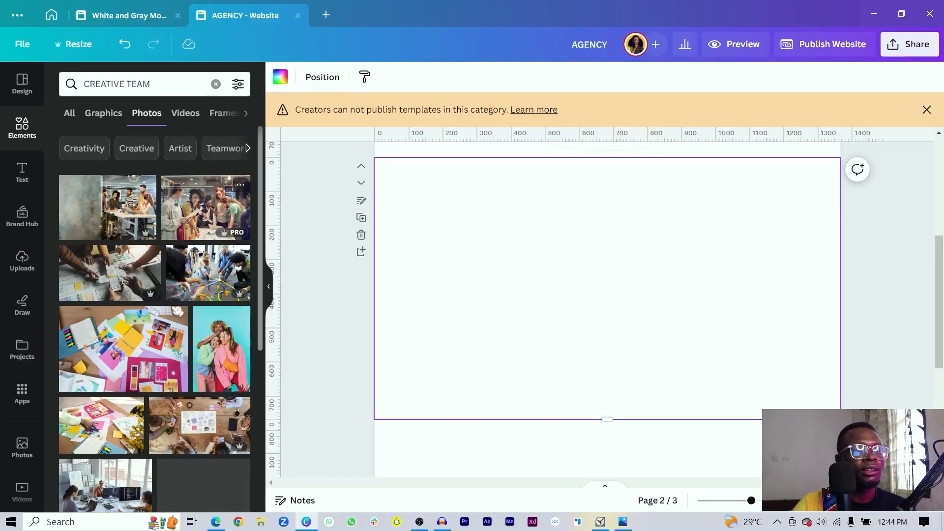
- Add the office team photo and set it as page 2's background
scroll(162, 275, "down", 3)
scroll(162, 275, "up", 3)
left_click(104, 206)
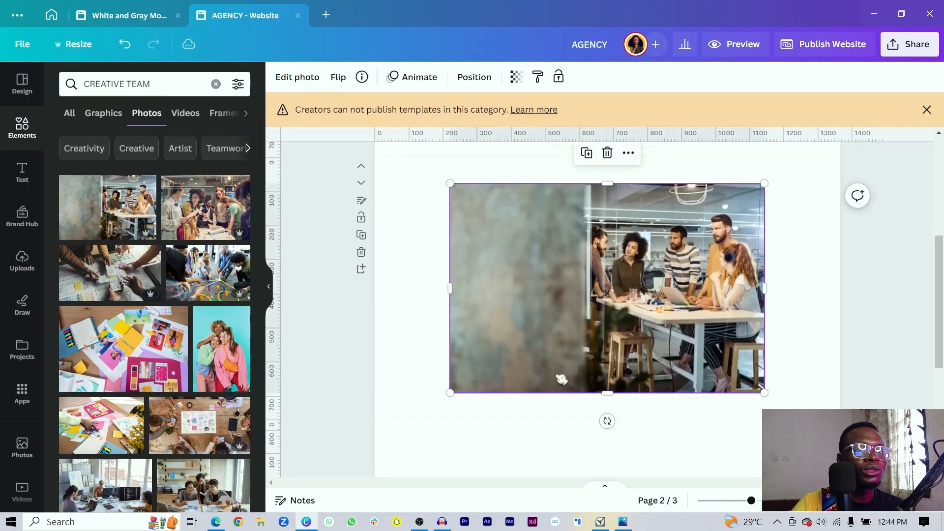
right_click(642, 335)
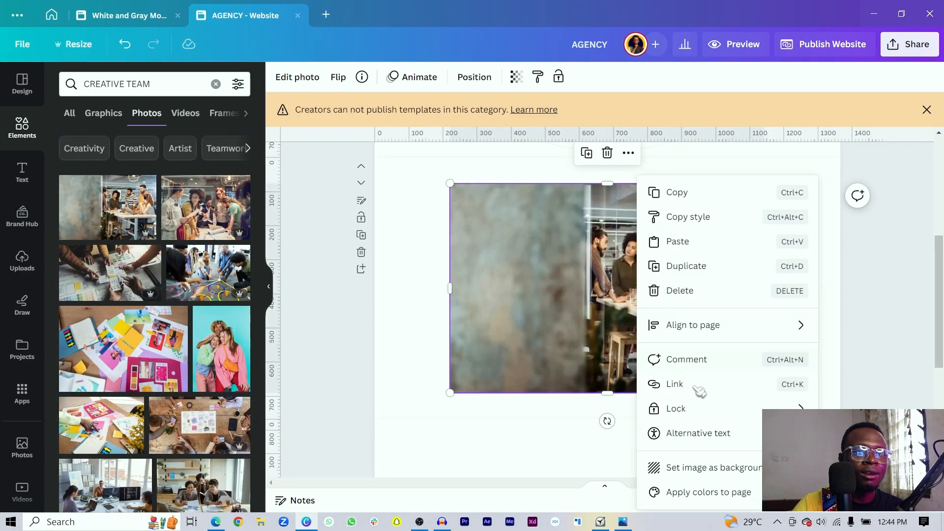
left_click(711, 470)
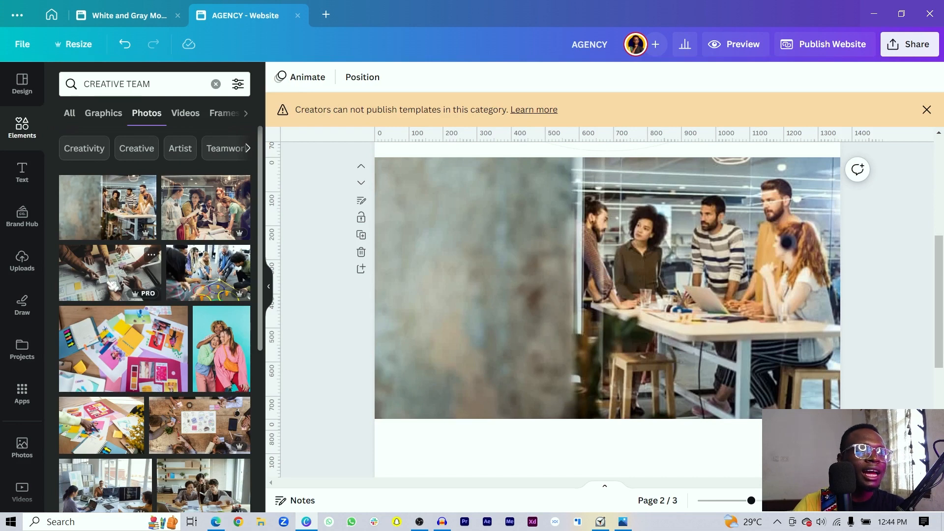
- Add the wireframes and colourful collage photos, shrunk toward the lower left
left_click(112, 285)
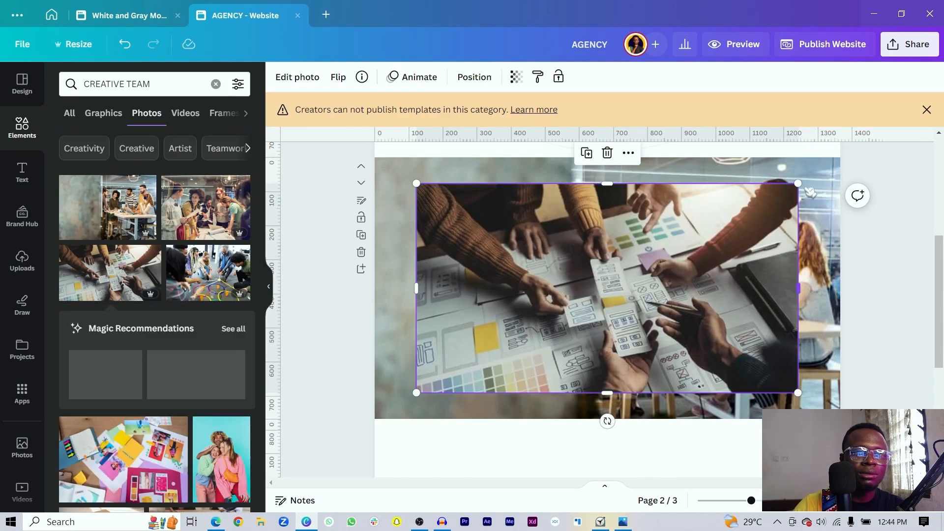
left_click_drag(799, 183, 615, 284)
mouse_move(527, 332)
left_mouse_down()
mouse_move(508, 344)
mouse_move(521, 346)
left_mouse_up()
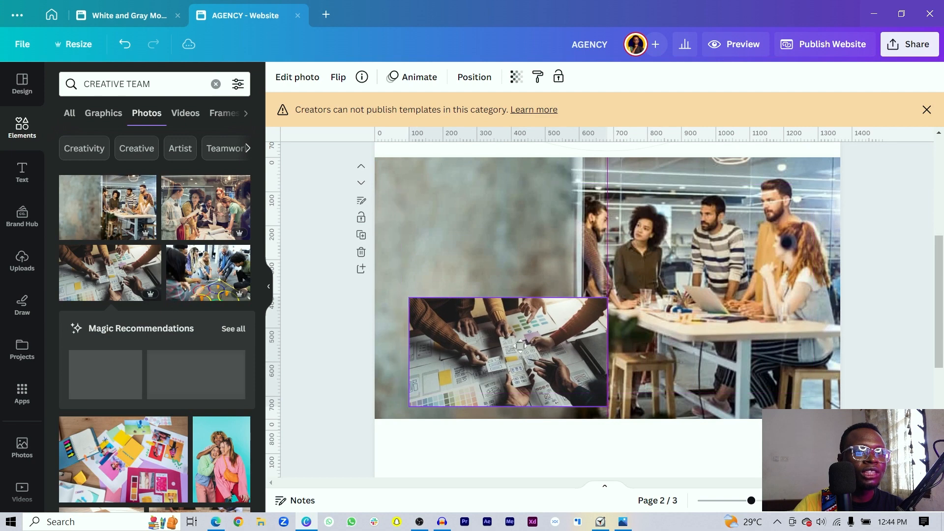
left_click(297, 375)
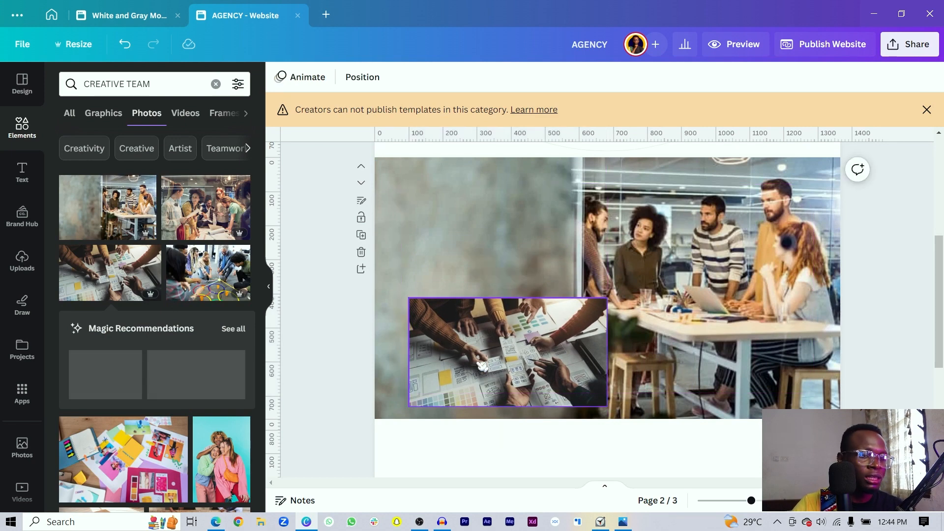
scroll(204, 401, "down", 3)
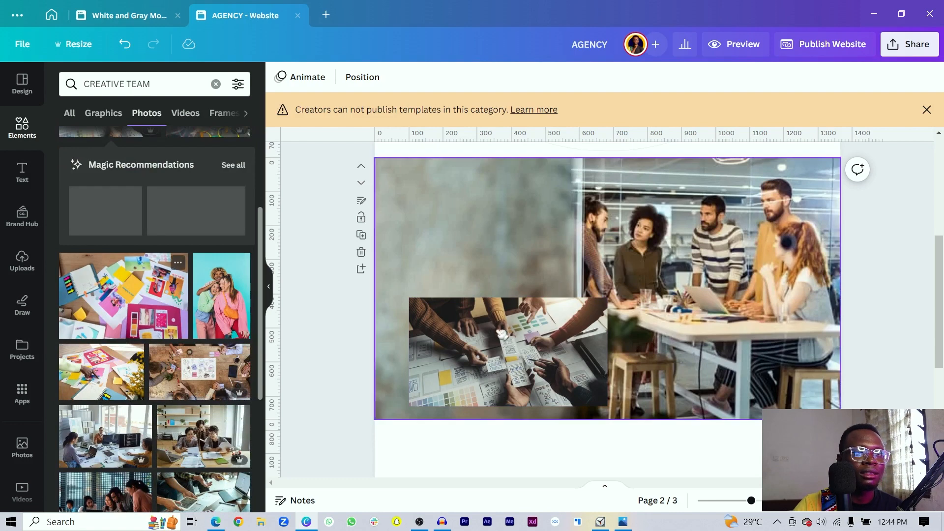
left_click(127, 302)
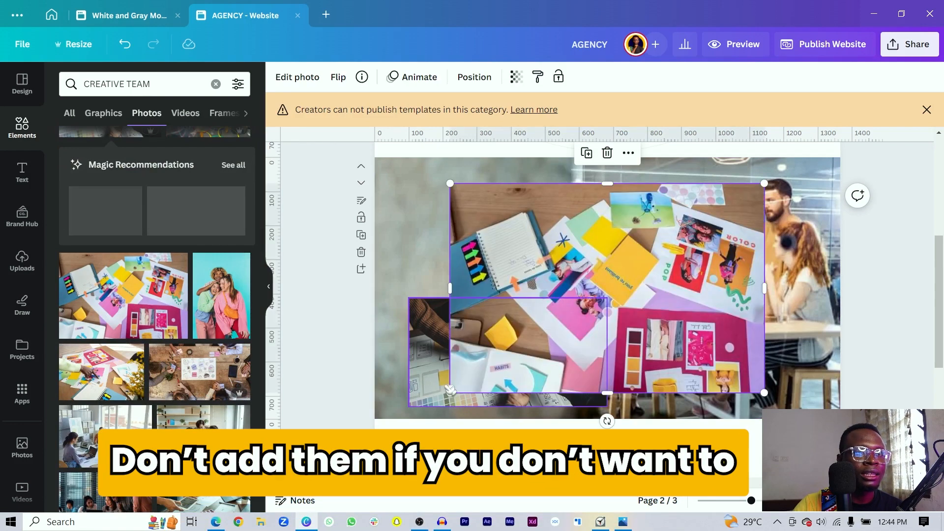
left_click_drag(524, 377, 467, 300)
- Enlarge the collage photo and arrange both small photos as an overlapping pair at left
left_click(494, 365, "shift")
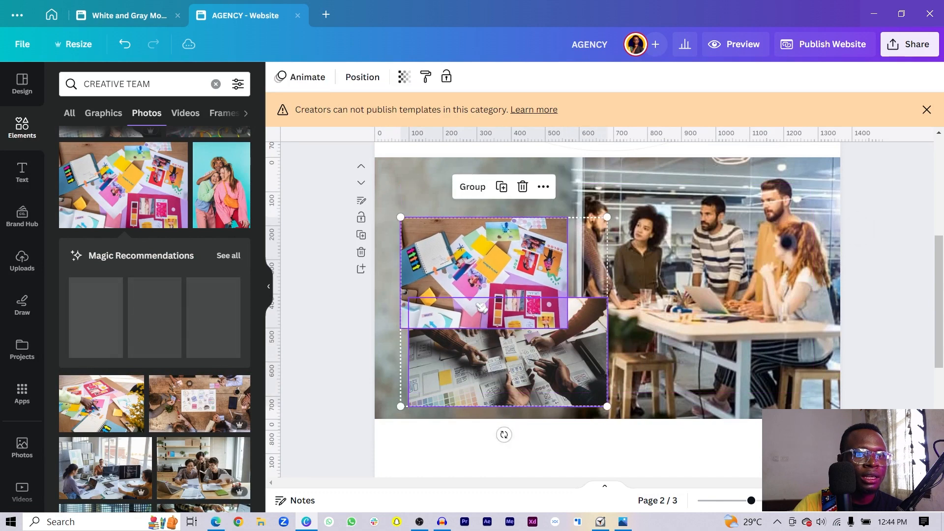
left_click_drag(494, 366, 514, 368)
left_click(318, 303)
left_click(485, 277)
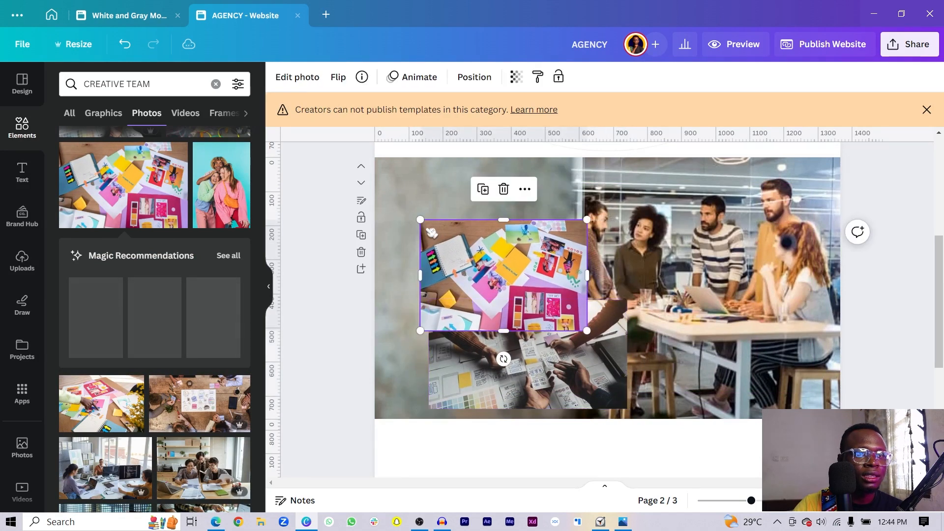
left_click_drag(420, 221, 396, 204)
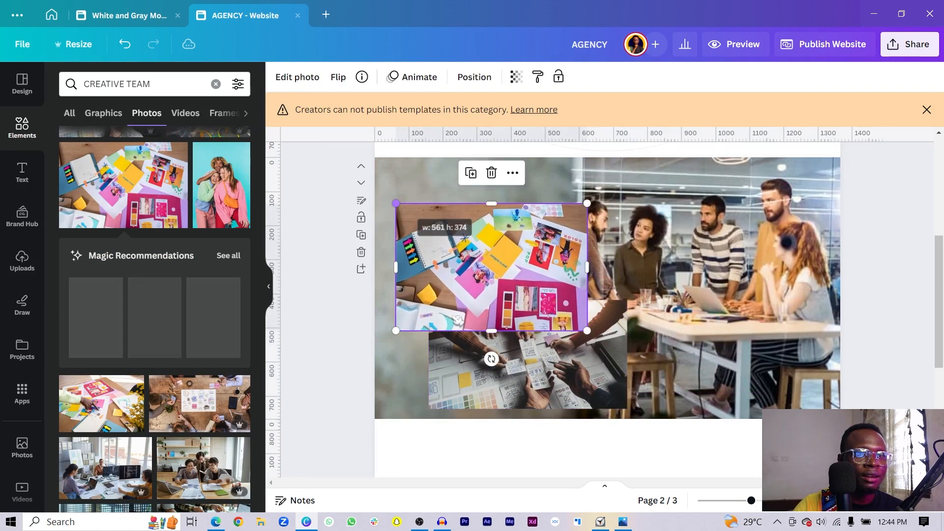
left_click(462, 363, "shift")
left_click_drag(460, 256, 467, 254)
left_click(357, 349)
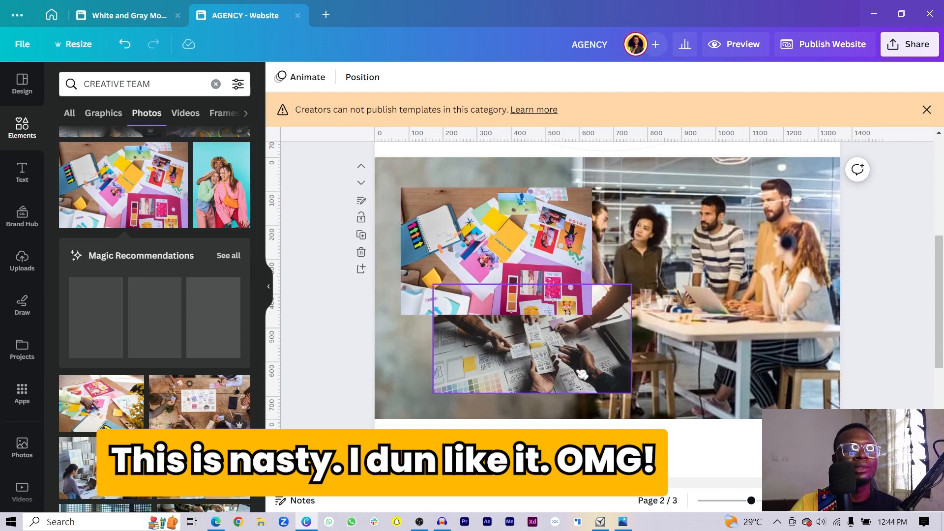
scroll(392, 270, "down", 3)
scroll(369, 257, "up", 7)
scroll(364, 279, "down", 3)
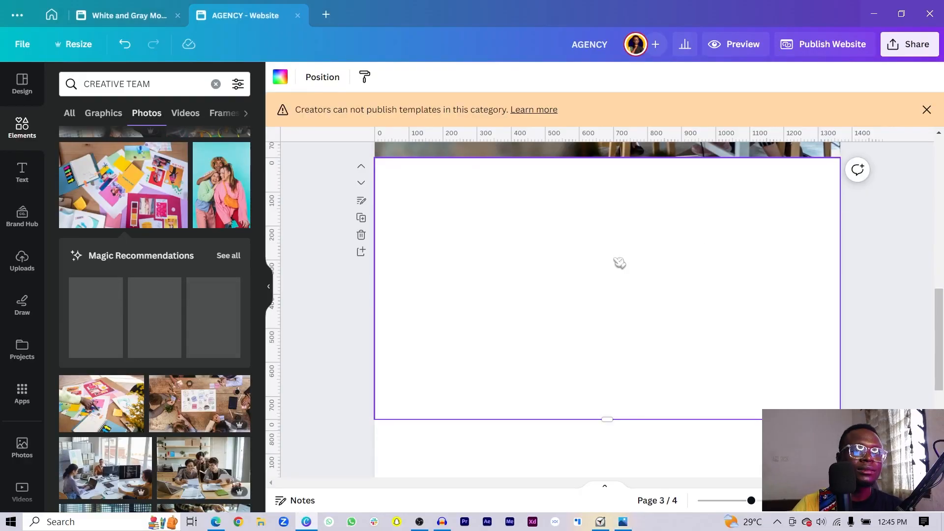
- Add a paragraph text box to page 3 and paste in a copy of page 1's CREATIVE heading
key("t")
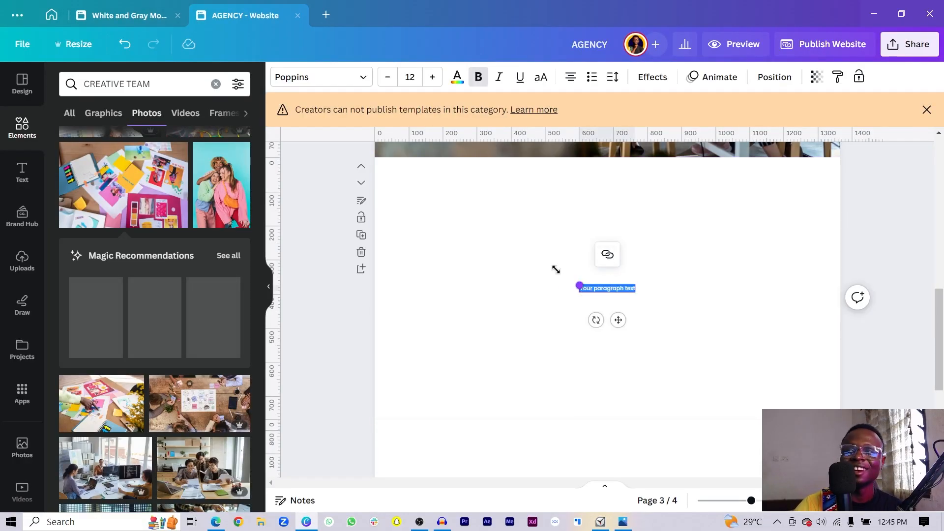
left_click_drag(556, 270, 477, 243)
scroll(498, 253, "up", 10)
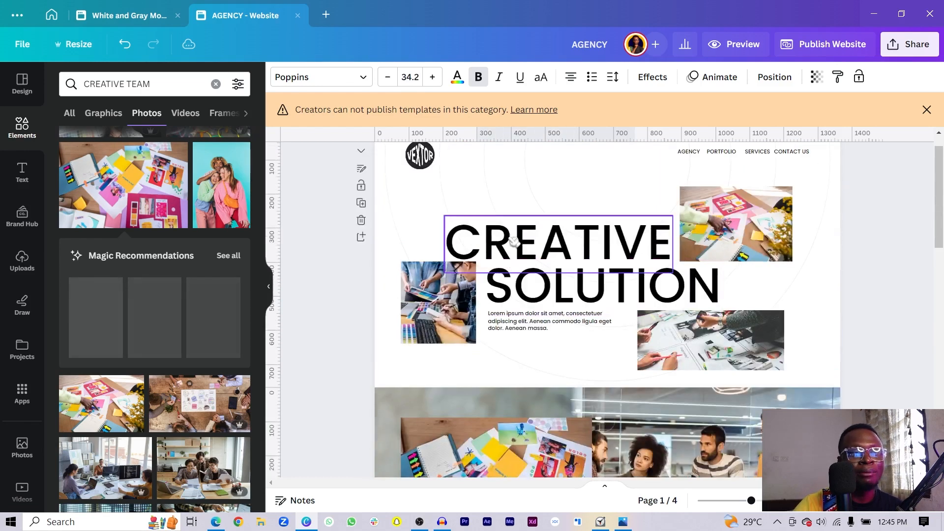
left_click(515, 241)
scroll(507, 266, "down", 3)
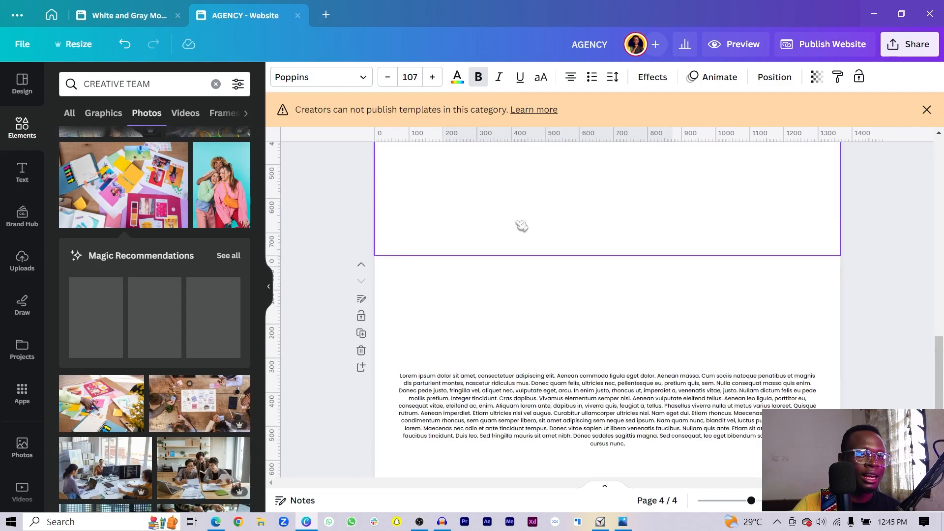
scroll(521, 227, "up", 3)
left_click(515, 253)
key("ctrl+v")
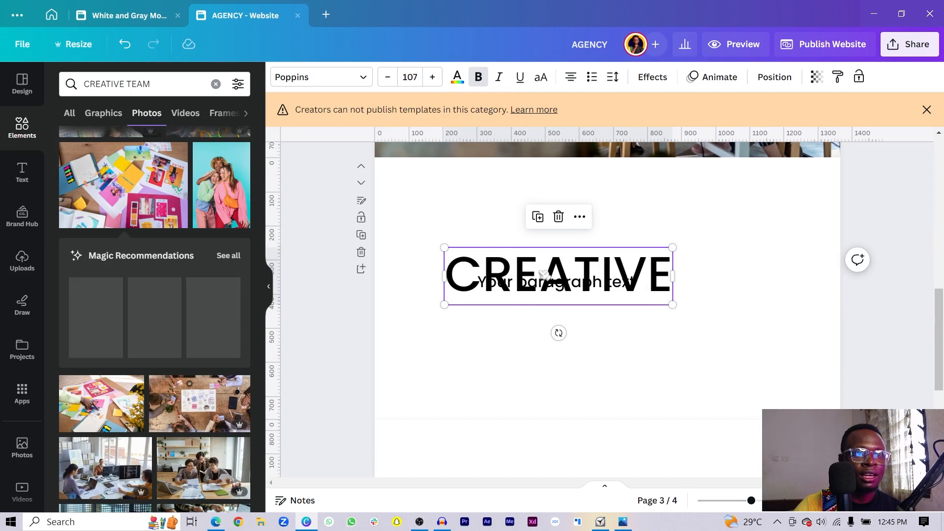
- Rewrite the heading as 'We transform ideas into reality', left-aligned and wrapped onto two lines
left_click_drag(544, 274, 543, 237)
left_click_drag(672, 266, 573, 252)
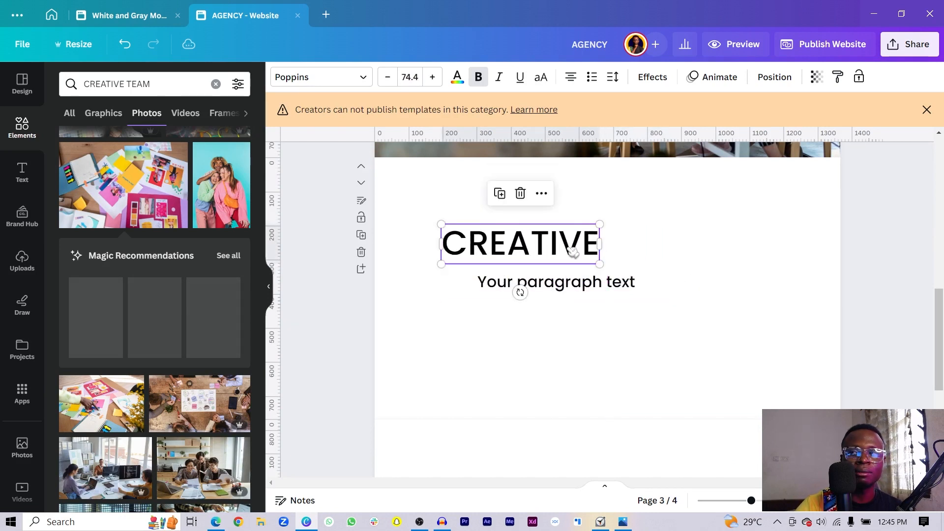
double_click(573, 250)
type("We transform ideas into reality")
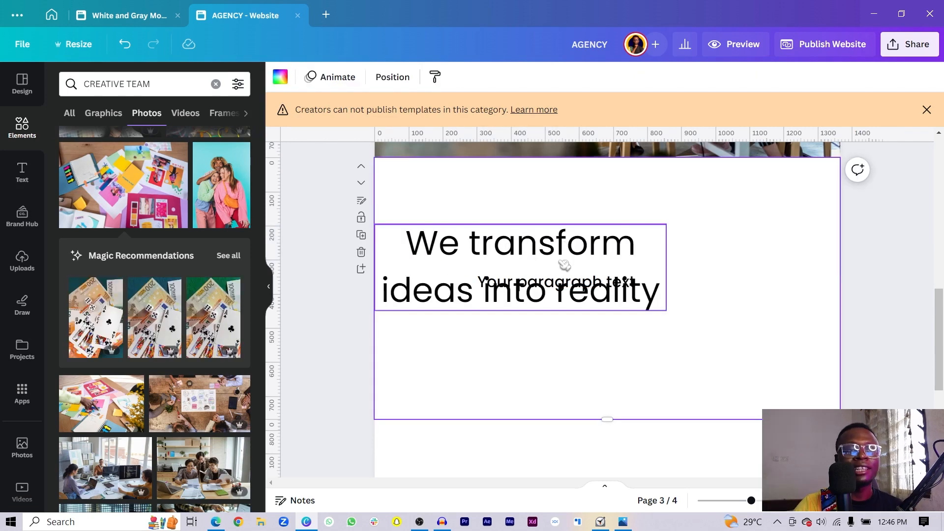
left_click_drag(565, 265, 620, 247)
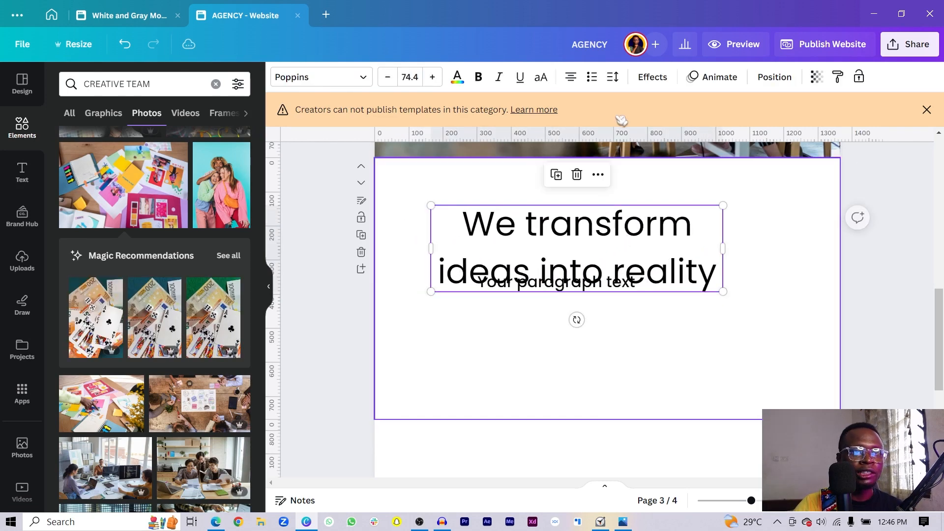
left_click(570, 78)
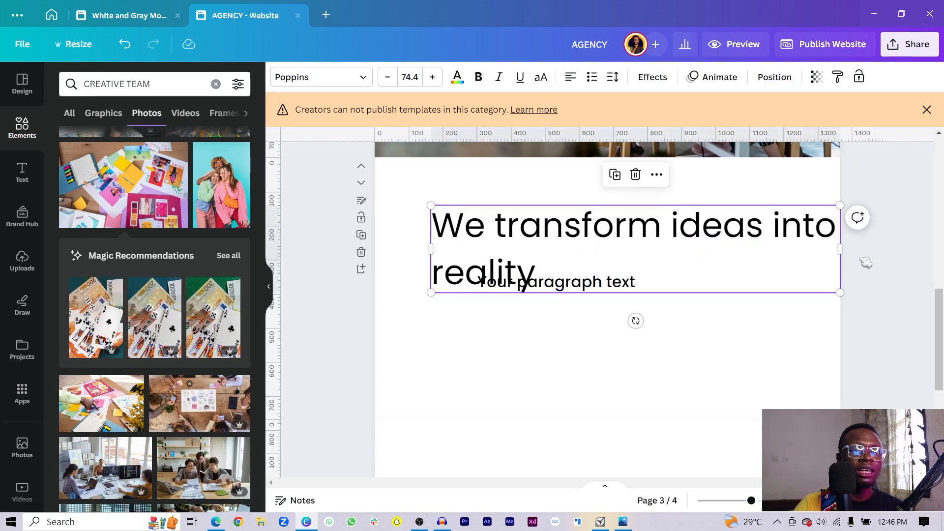
left_click_drag(842, 251, 750, 249)
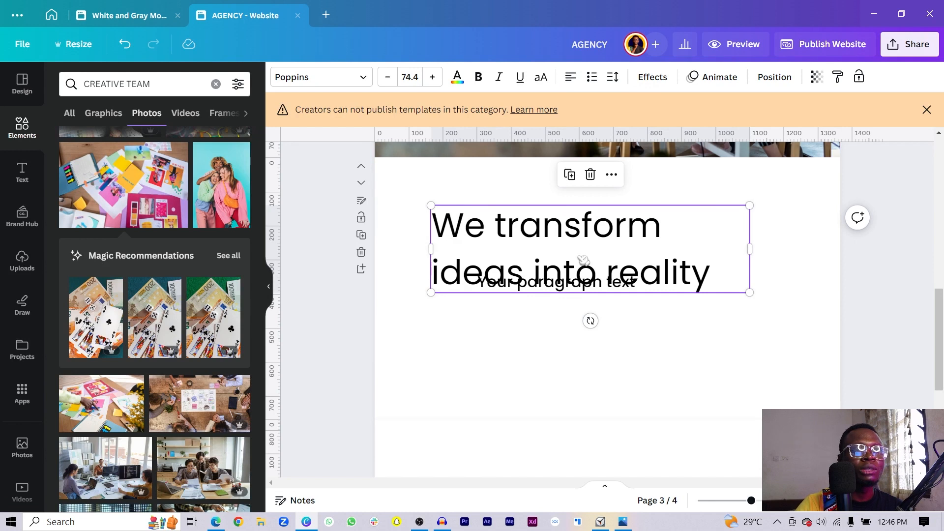
- Set the heading's line spacing to 0.9 and place the placeholder paragraph below it
left_click(613, 78)
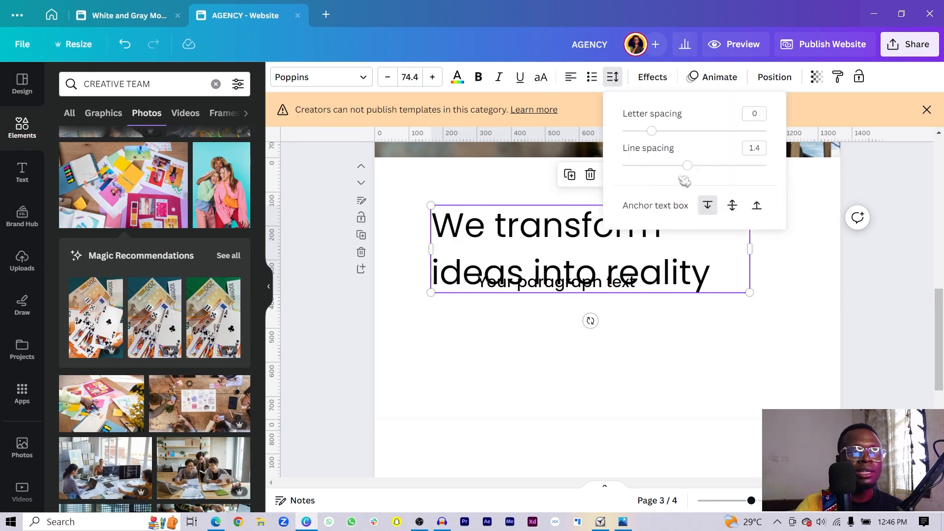
left_click_drag(694, 166, 651, 165)
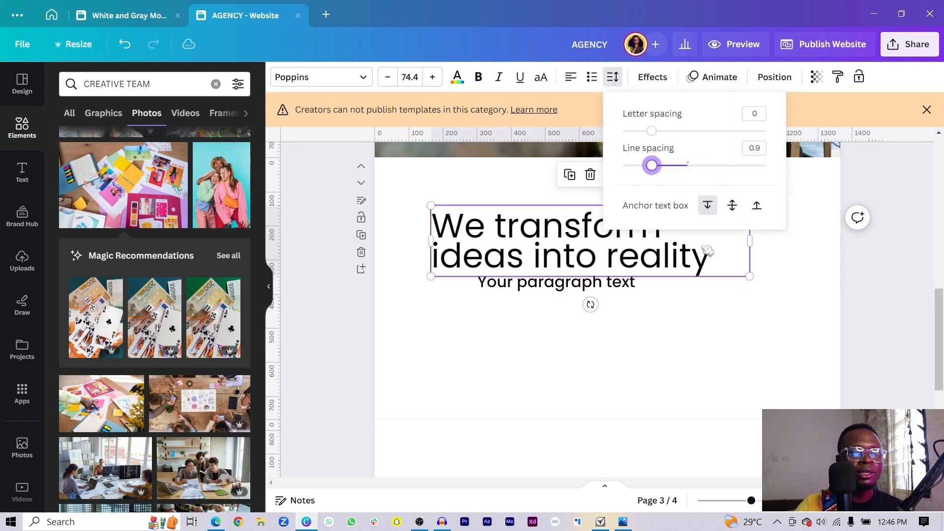
left_click(706, 312)
left_click_drag(597, 290, 627, 379)
mouse_move(548, 236)
left_mouse_down()
mouse_move(544, 249)
mouse_move(525, 250)
mouse_move(537, 251)
left_mouse_up()
left_click(591, 372)
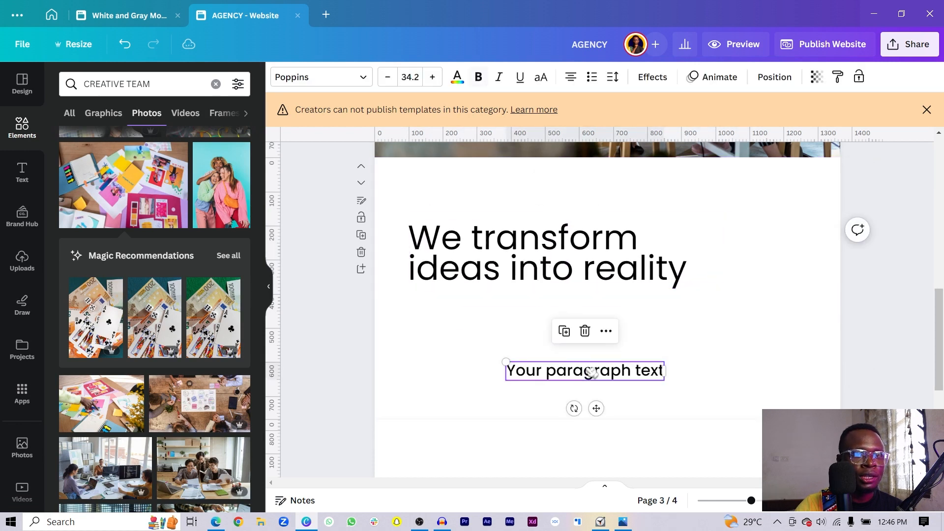
- Move the paragraph beneath the heading, reduce its font size and set it to Poppins Regular
left_click_drag(590, 373, 545, 323)
left_click(388, 77)
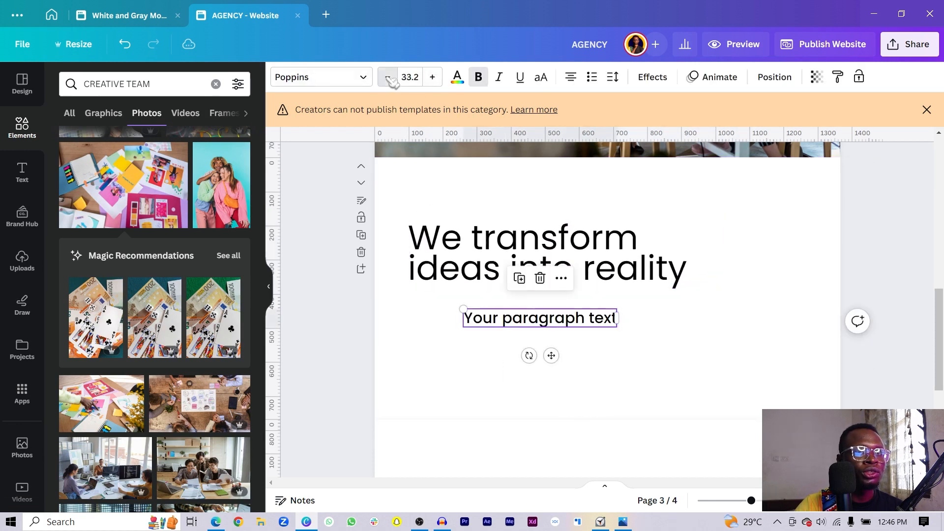
left_click(388, 77)
left_click(388, 78)
left_click(388, 77)
left_click(388, 77)
left_click(326, 77)
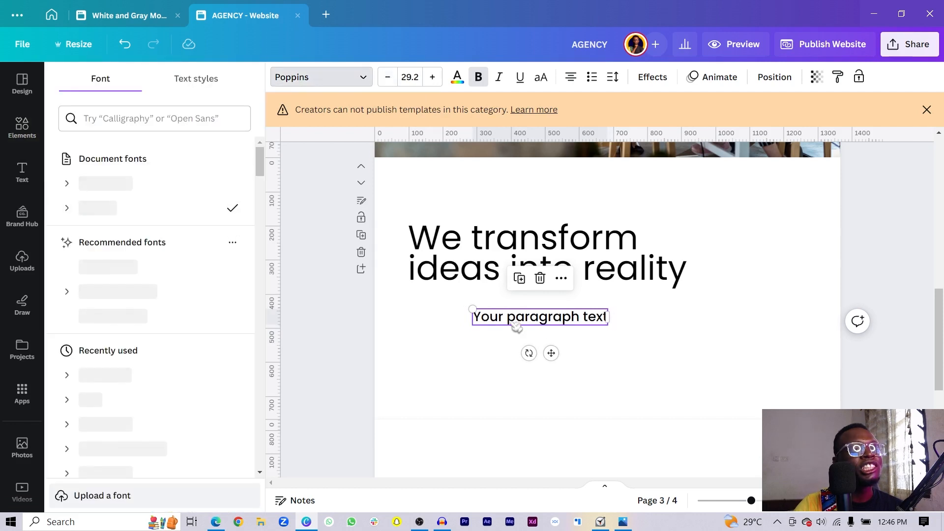
left_click(67, 209)
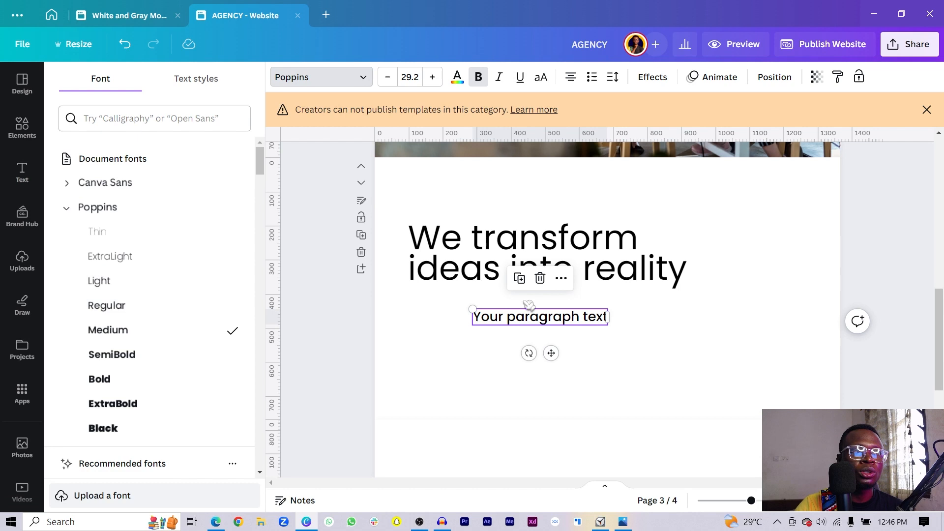
left_click(109, 311)
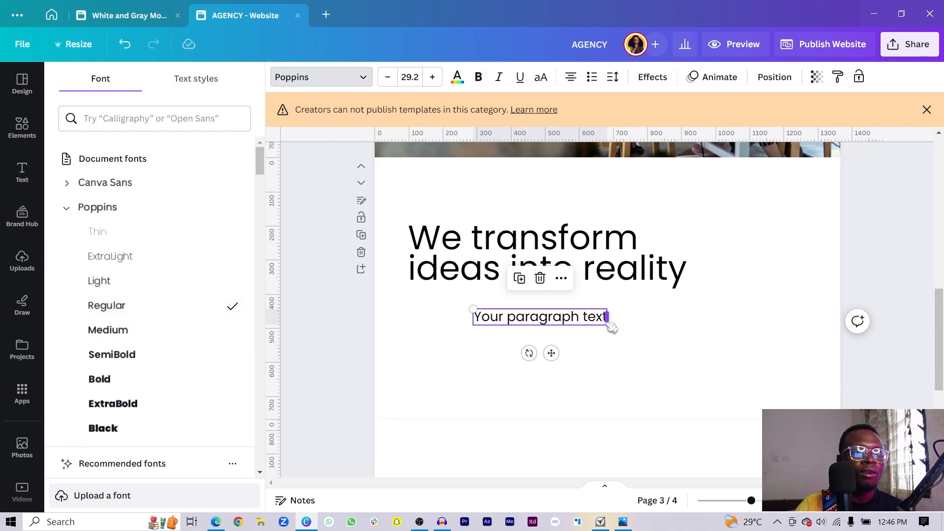
- Align the paragraph box with the heading's left edge and widen it to the heading's width
left_click_drag(609, 327, 577, 316)
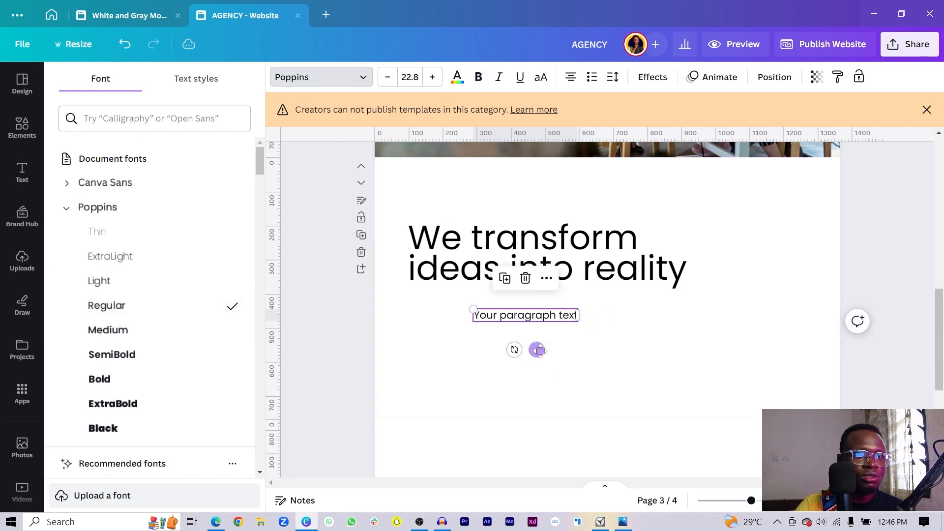
left_click_drag(540, 350, 474, 327)
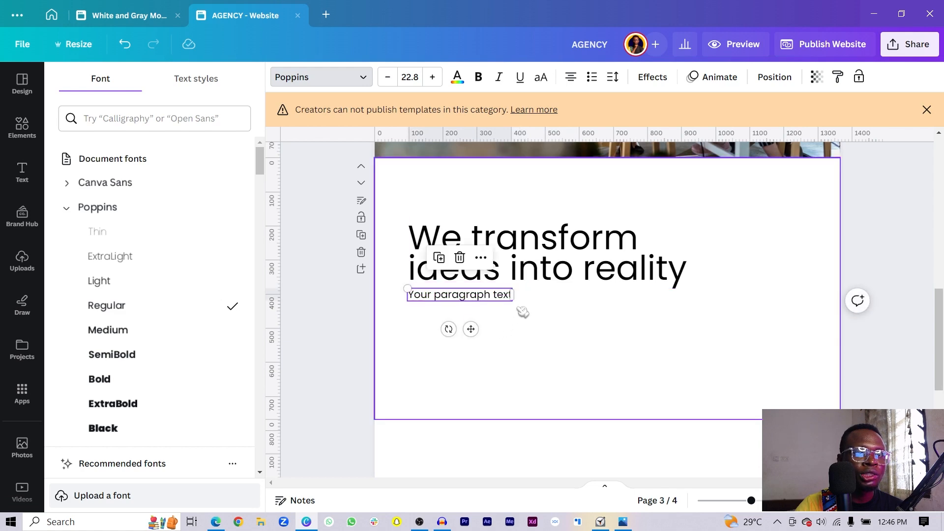
left_click_drag(514, 294, 694, 320)
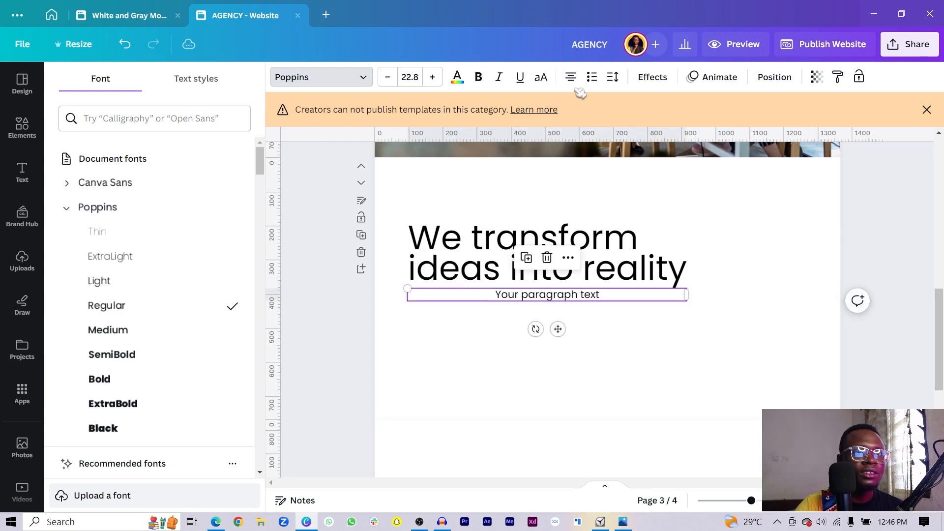
- Copy the opening lorem ipsum text from page 4 and paste it over the page 3 placeholder
scroll(649, 295, "down", 5)
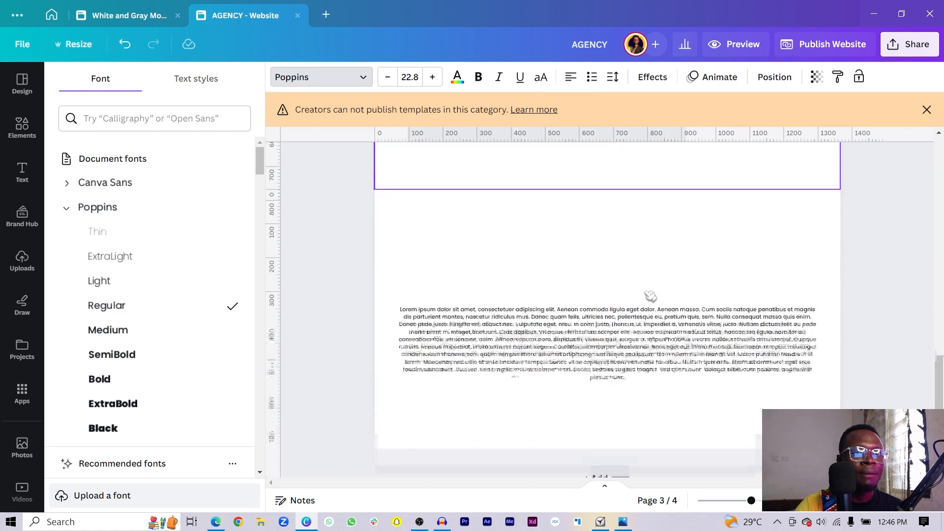
double_click(597, 308)
left_click(557, 294)
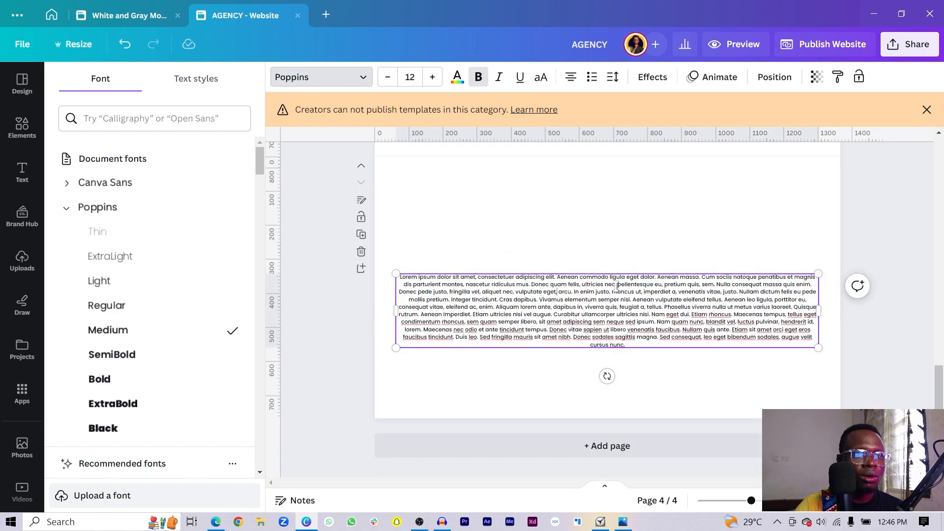
left_click_drag(616, 286, 396, 273)
key("ctrl+c")
scroll(443, 270, "up", 5)
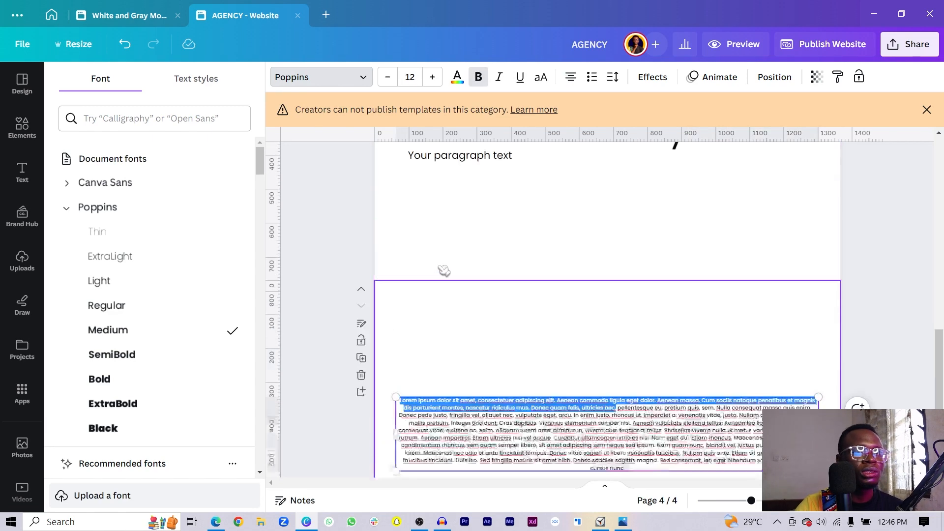
left_click(473, 360)
left_click(473, 360)
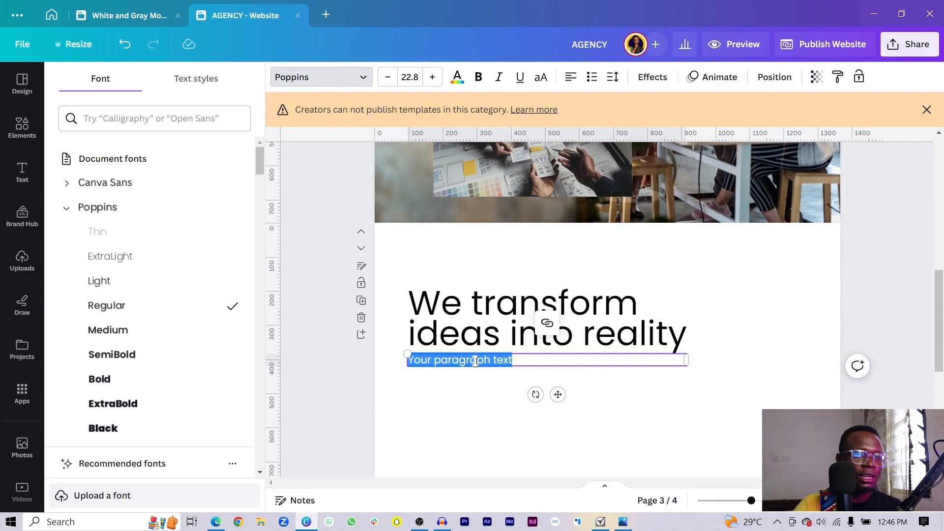
key("ctrl+v")
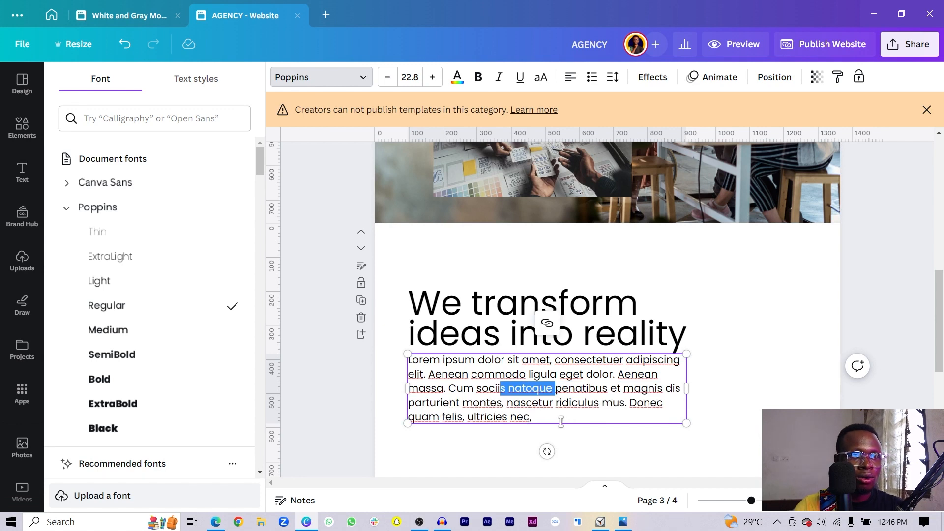
- Trim the pasted text so it ends at 'Cum sociis natoque.'
left_click_drag(554, 422, 553, 422)
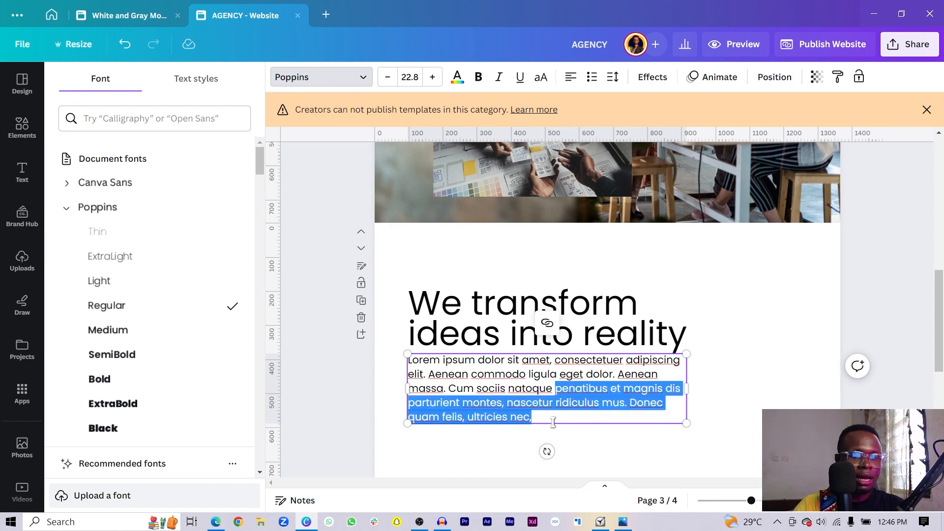
key("BackSpace")
type(".")
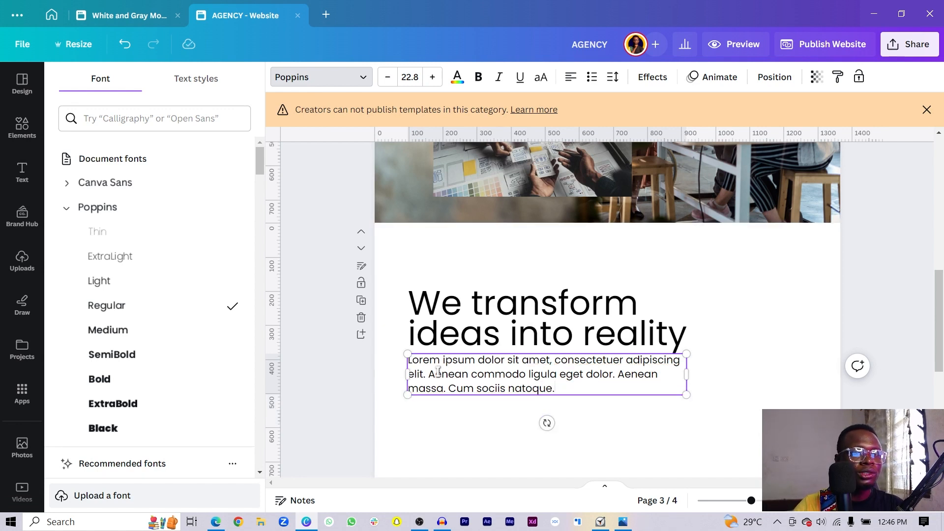
key("BackSpace")
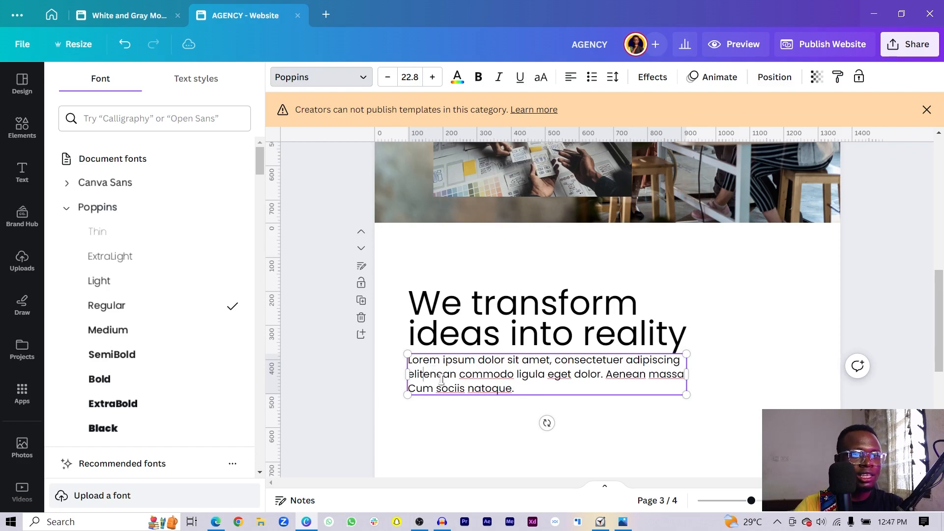
left_click(687, 395)
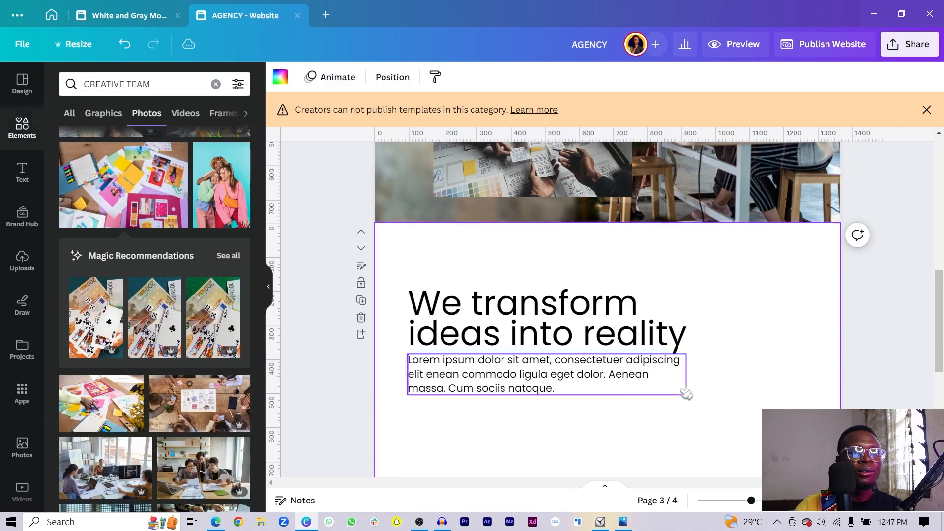
- Slightly shrink the paragraph box so the blurb sits in three lines at size 20.8
left_click(613, 383)
left_click(607, 378)
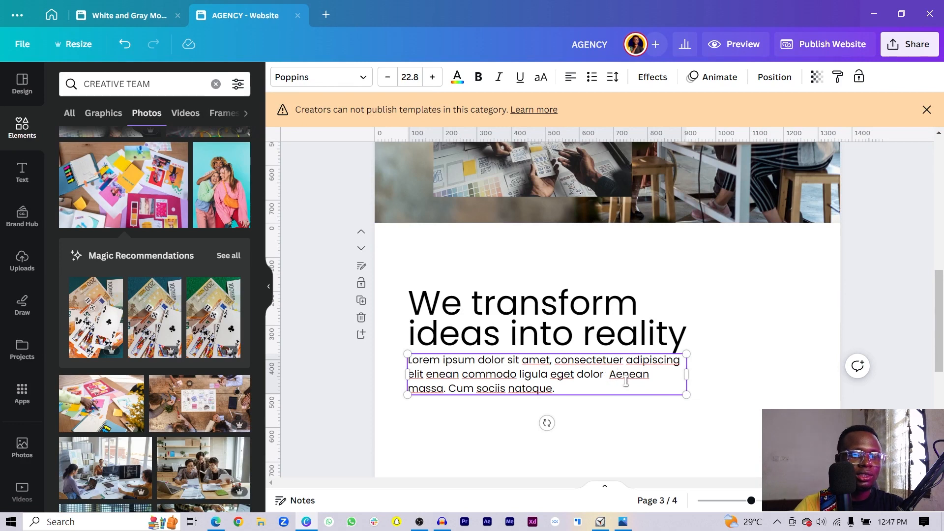
left_click(737, 405)
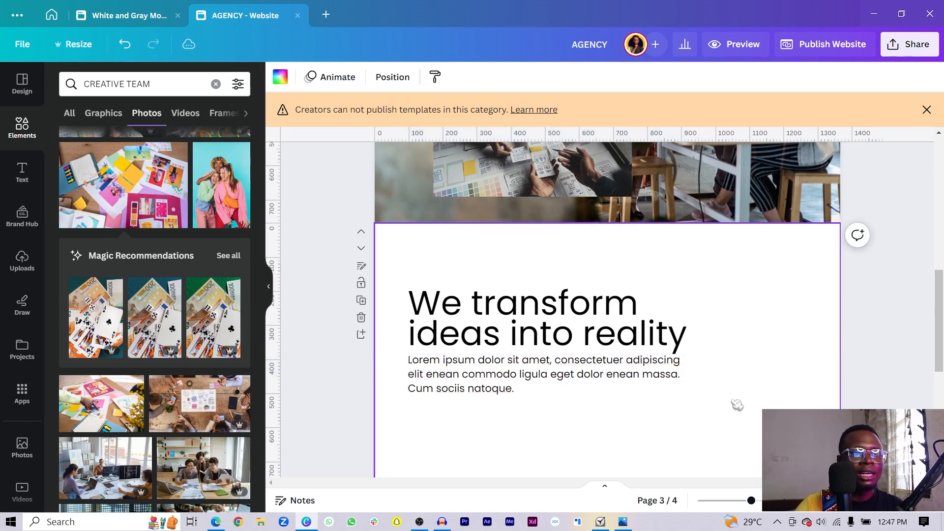
left_click(661, 392)
left_click_drag(687, 394, 662, 394)
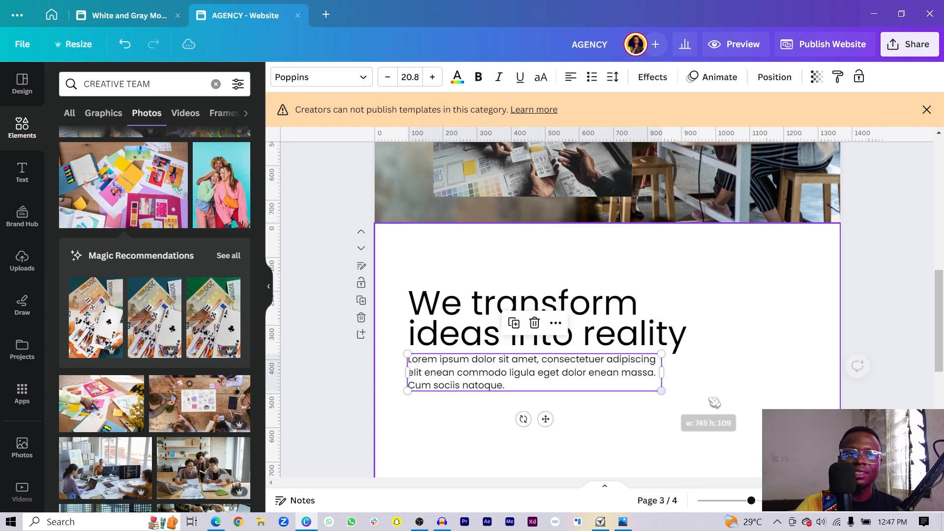
left_click(728, 394)
scroll(688, 357, "down", 3)
scroll(685, 338, "up", 3)
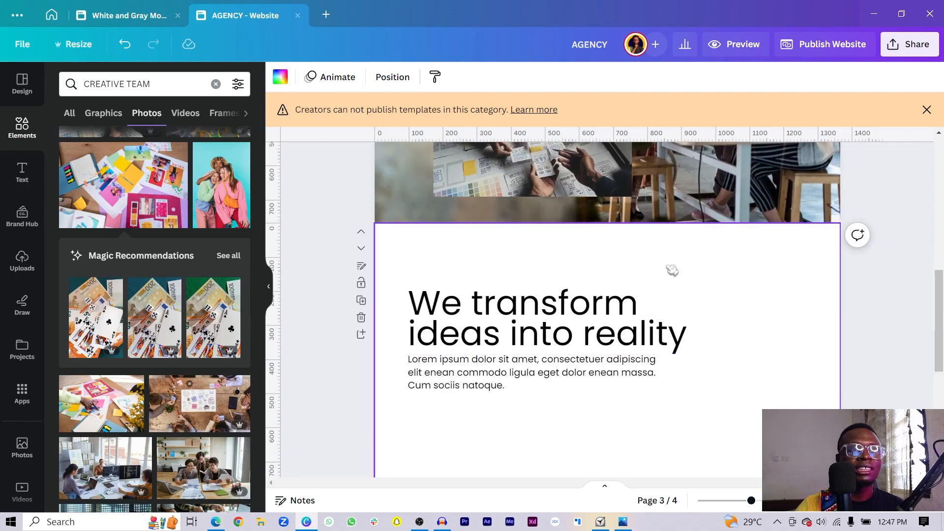
- Select the page-wide concentric ring group on page 3 and bring up its Layer ordering submenu
scroll(672, 268, "up", 10)
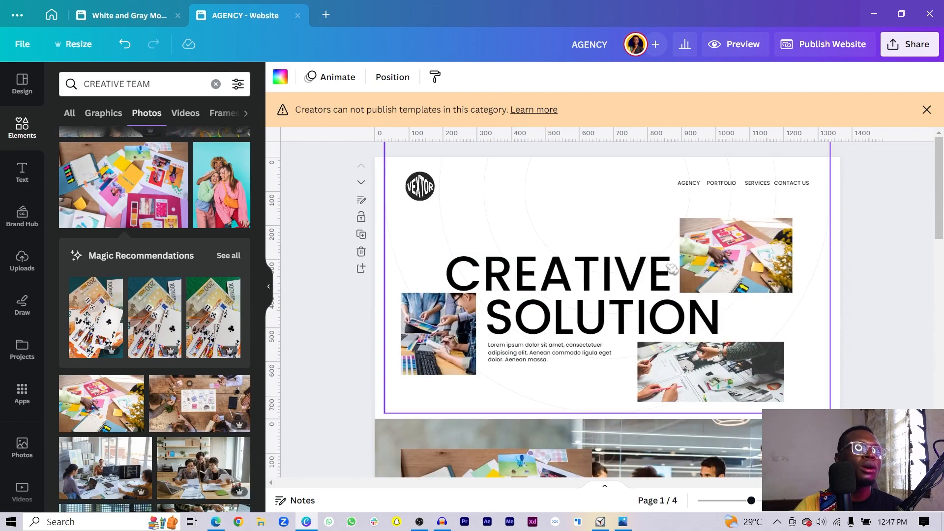
left_click(434, 234)
scroll(527, 298, "down", 12)
scroll(594, 256, "up", 10)
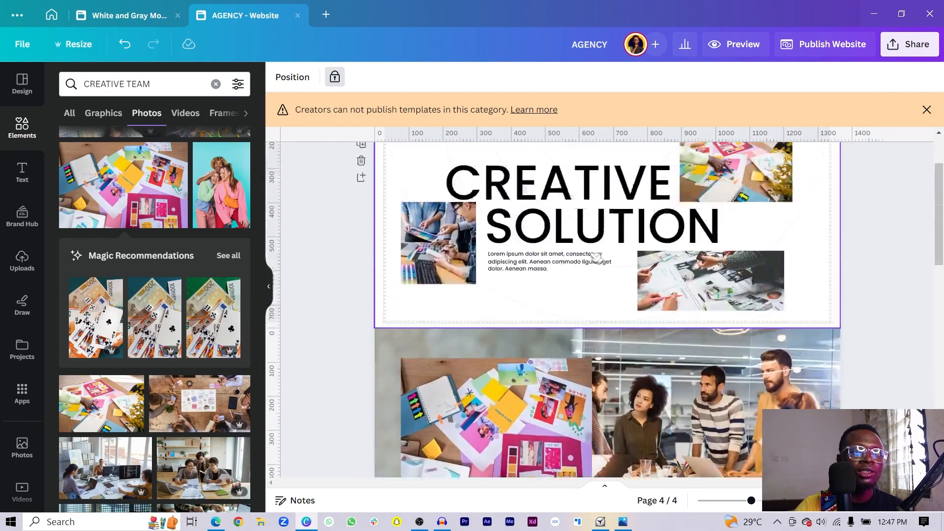
scroll(593, 246, "up", 2)
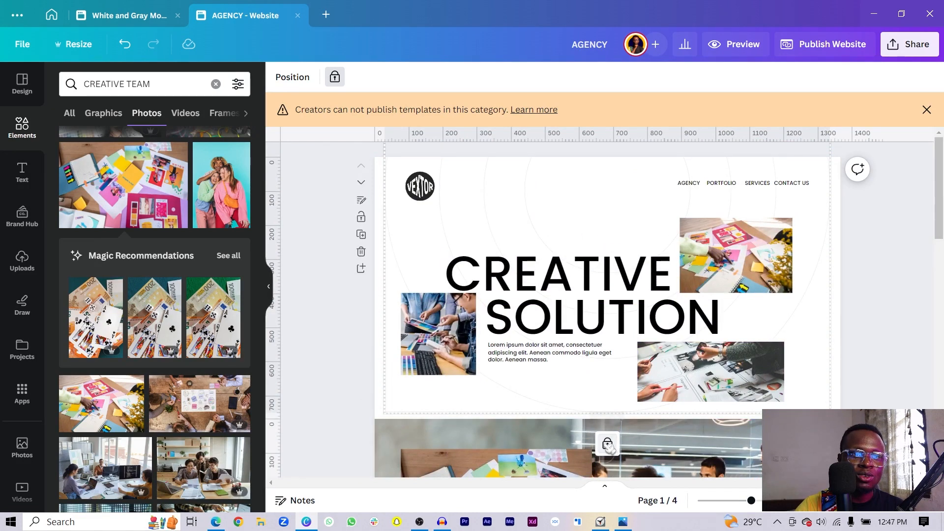
left_click(578, 225)
scroll(590, 236, "down", 9)
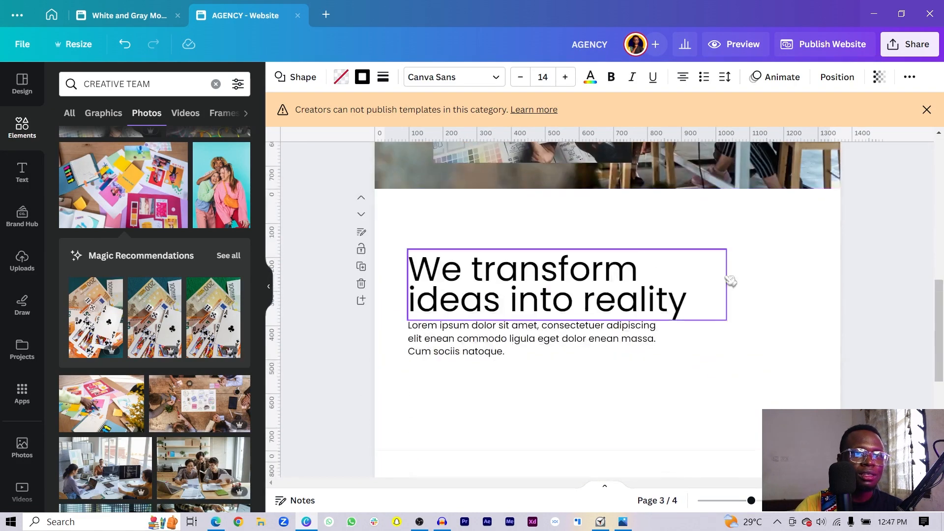
left_click(758, 300)
left_click(758, 300)
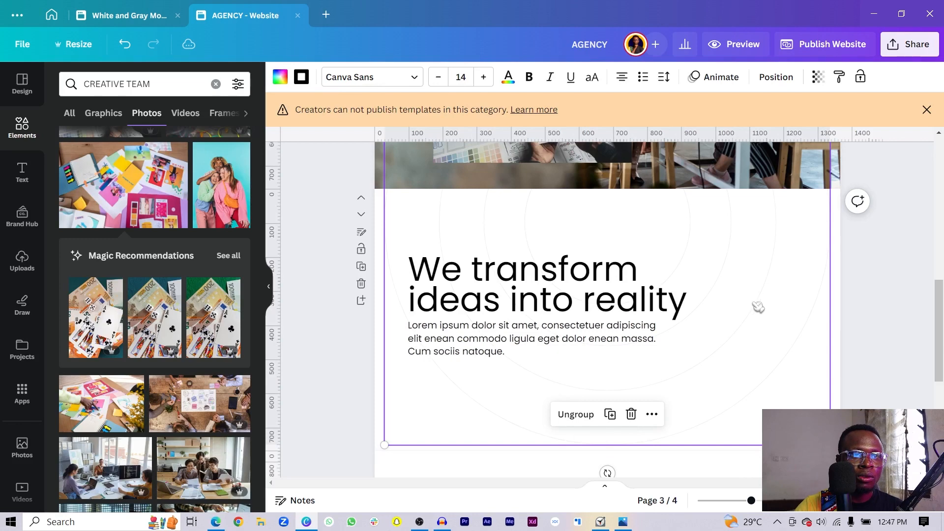
right_click(758, 307)
mouse_move(813, 358)
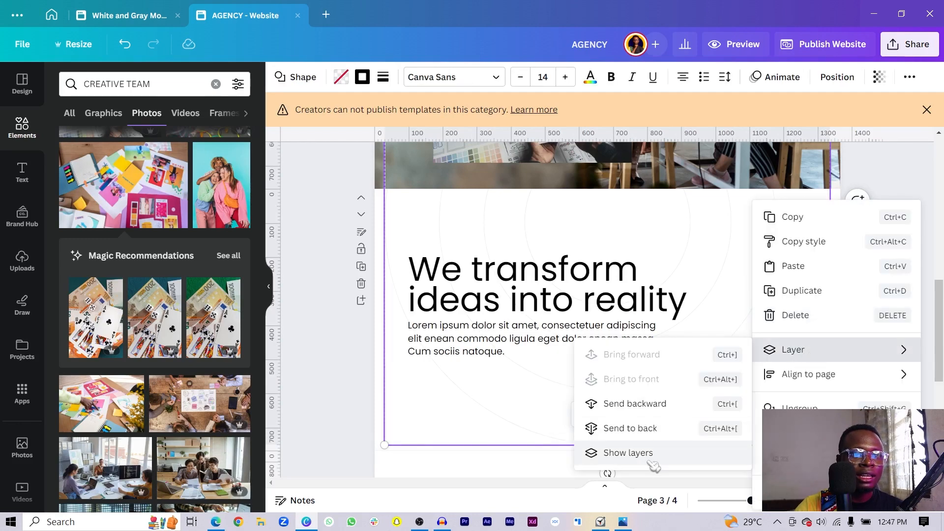
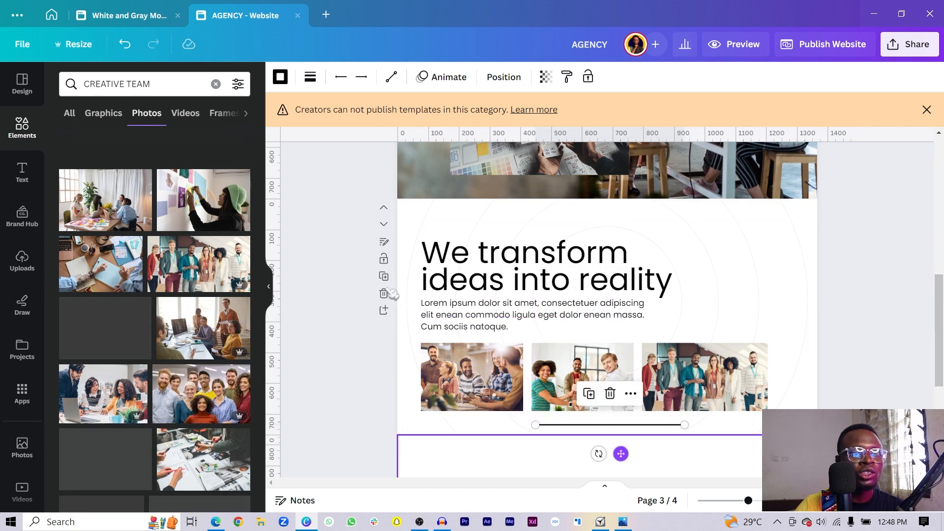
- Check the divider line's style, then nudge the heading, body text, photos and line up together
left_click(310, 79)
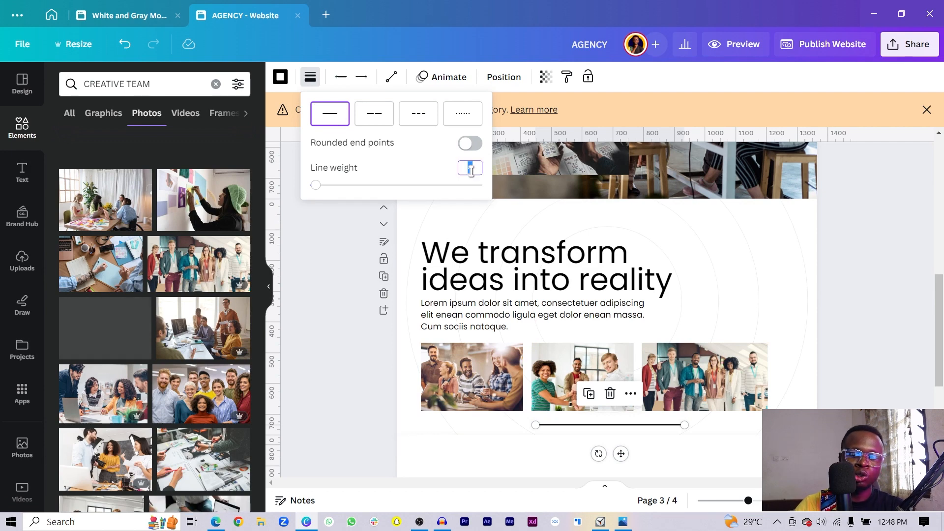
left_click(362, 408)
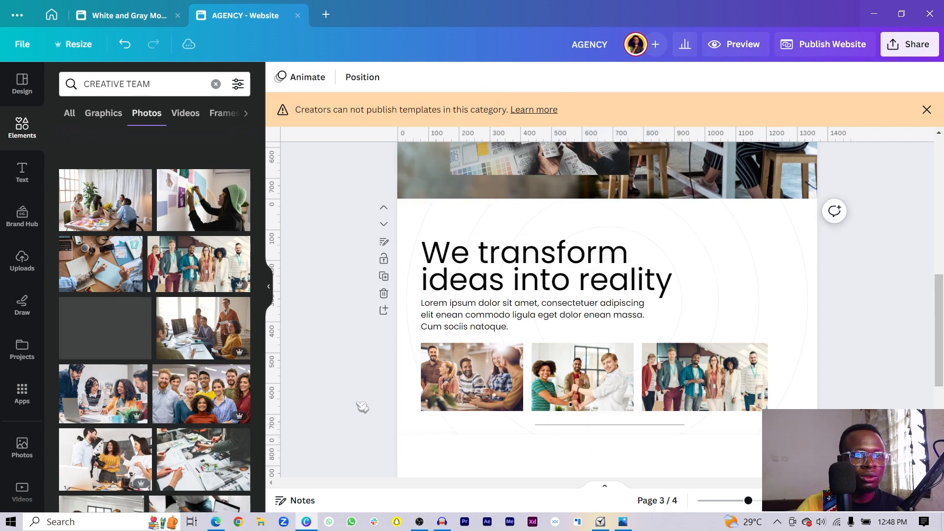
left_click(575, 432)
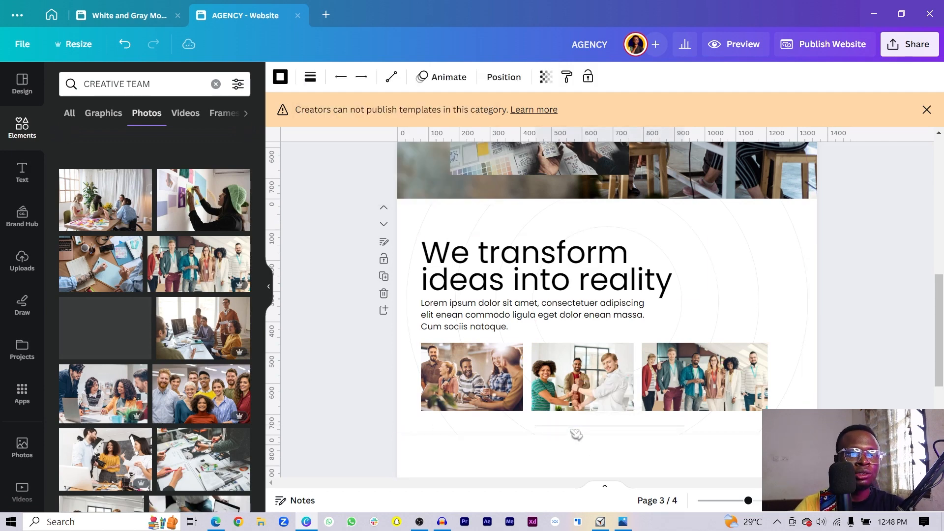
left_click_drag(342, 228, 809, 435)
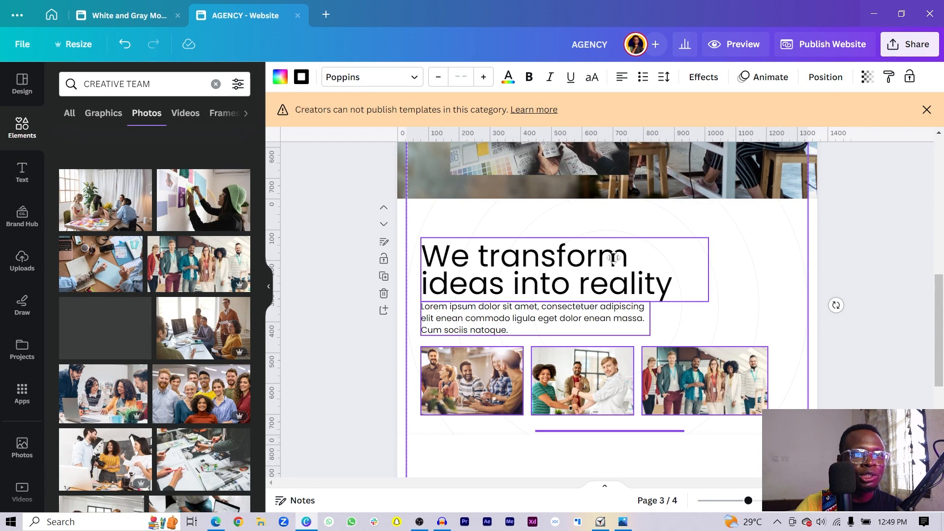
left_click_drag(615, 266, 615, 264)
left_click(359, 358)
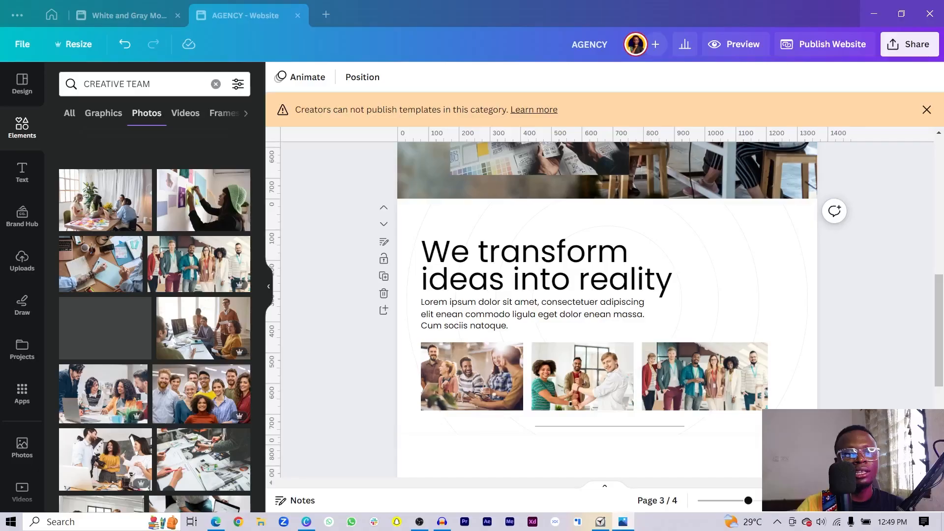
scroll(606, 211, "down", 5)
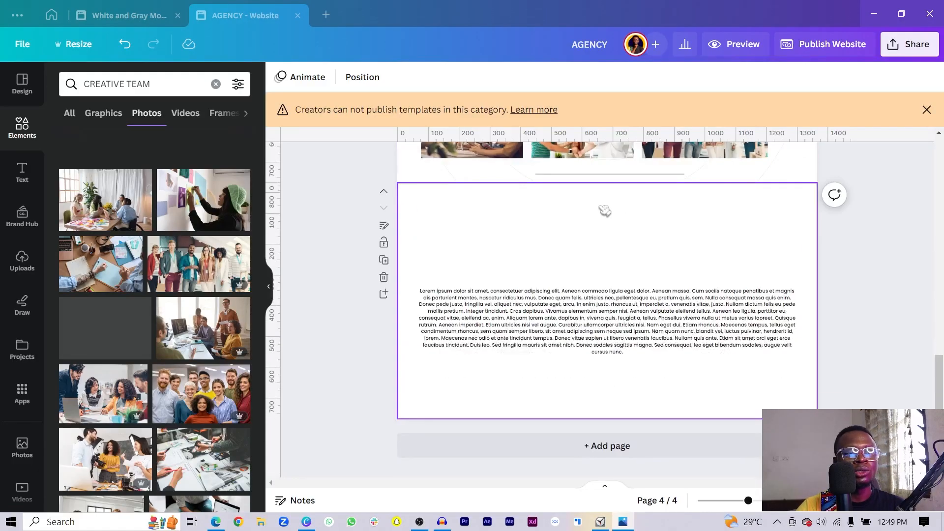
- Add a blank page after page 3 and drag its bottom edge down to make it taller
scroll(625, 214, "up", 5)
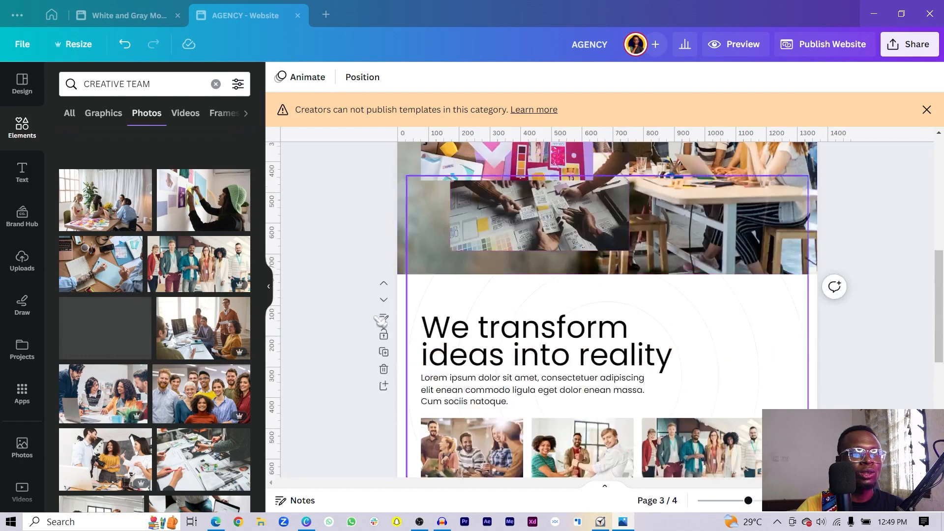
left_click(385, 387)
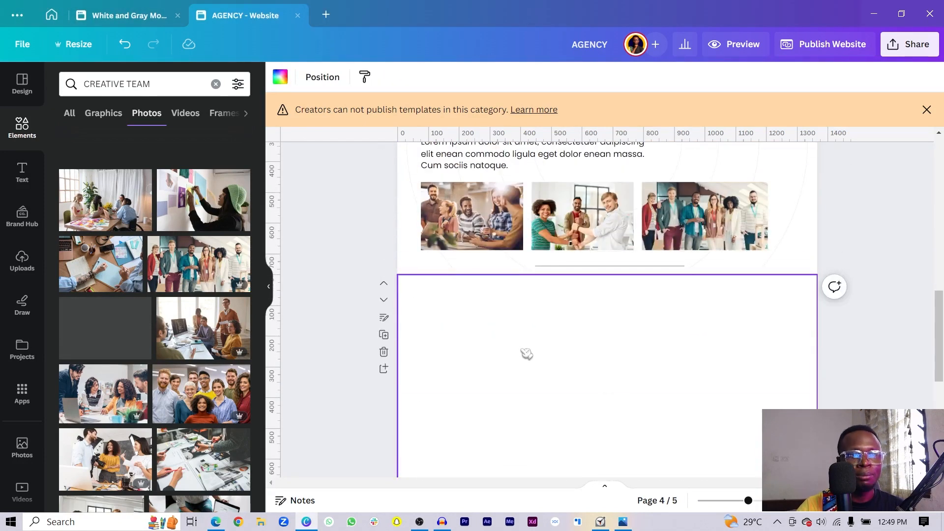
scroll(526, 353, "down", 3)
scroll(562, 277, "up", 3)
scroll(553, 309, "down", 3)
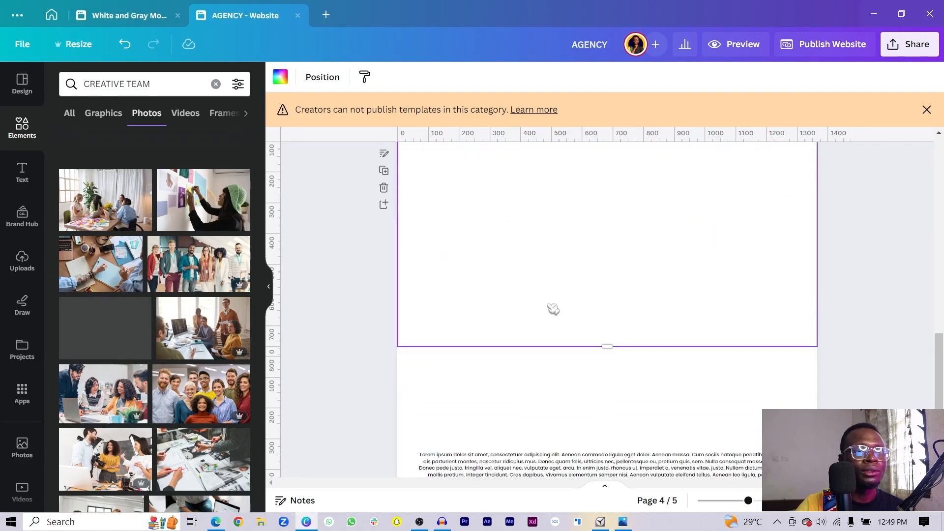
scroll(939, 361, "up", 2)
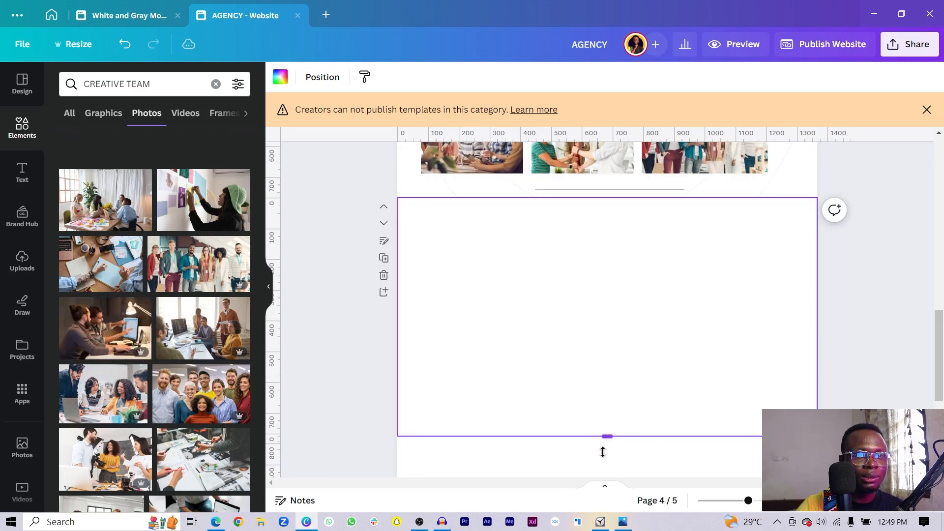
left_click_drag(604, 451, 606, 478)
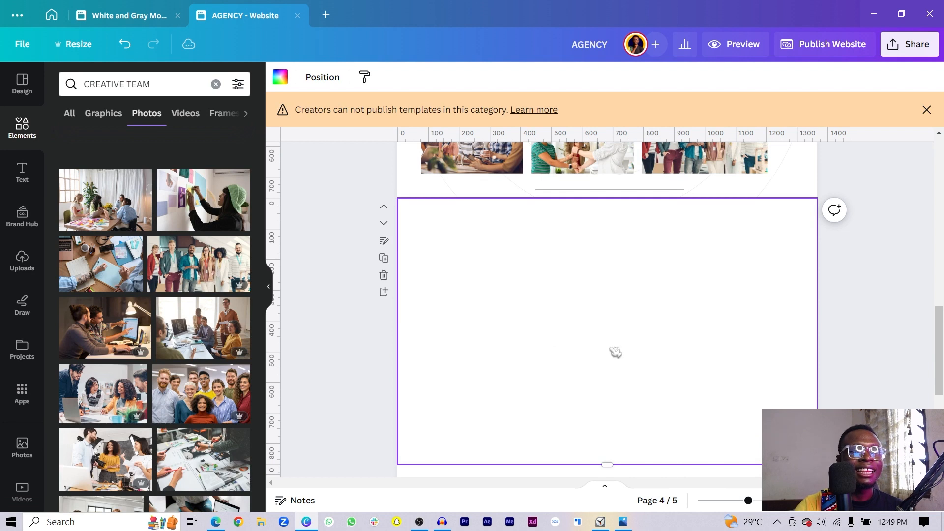
- Fill the new page's background with a custom light grey, #EBEBEB
left_click(281, 78)
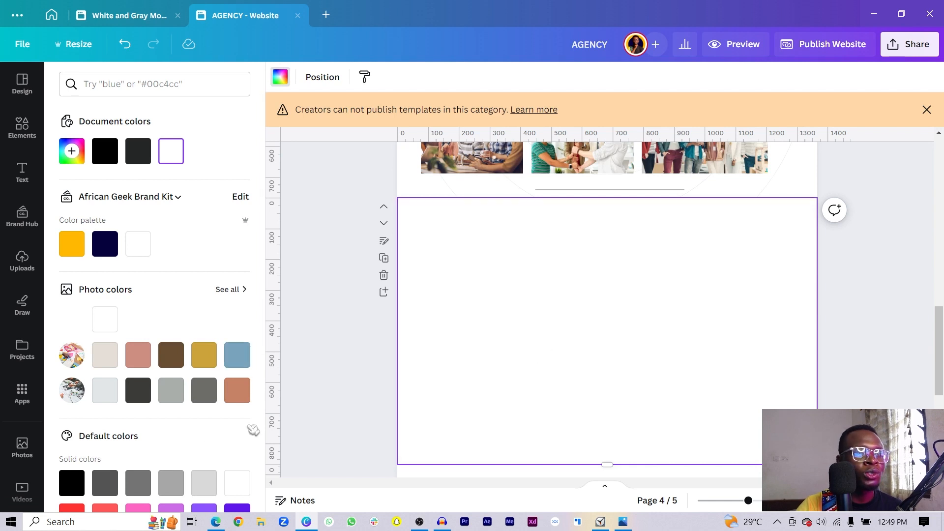
left_click(104, 390)
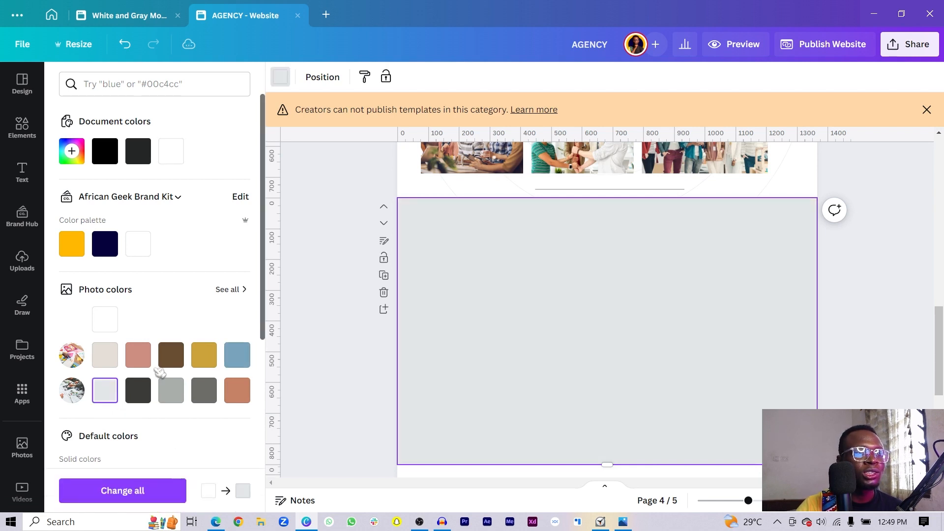
left_click(76, 153)
left_click(71, 219)
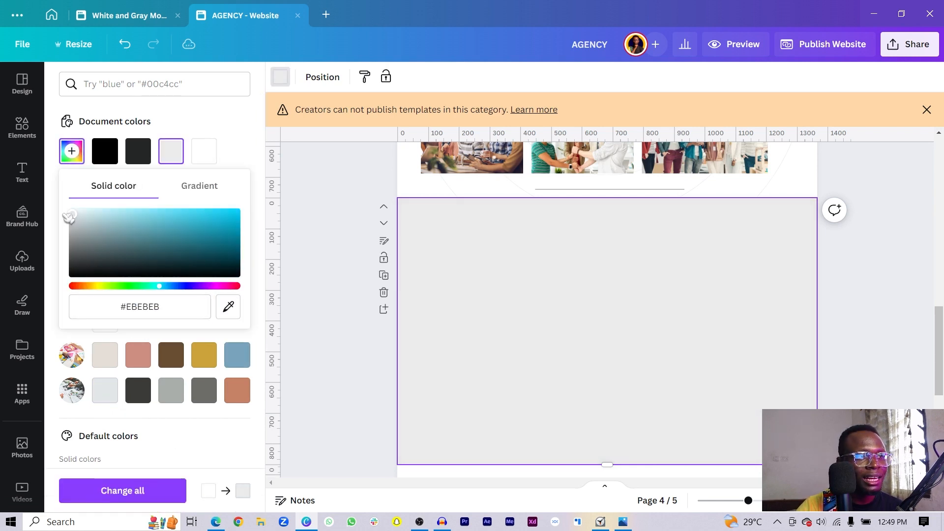
left_click(689, 343)
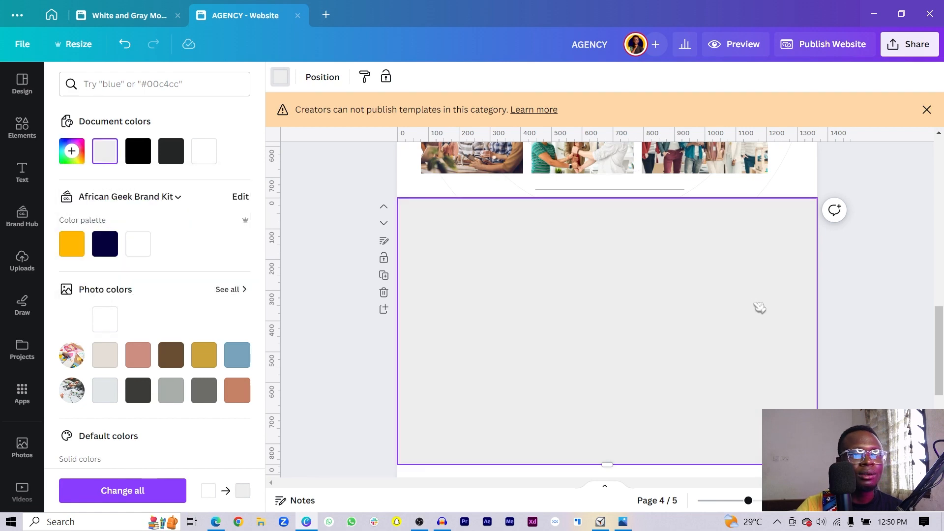
scroll(757, 307, "up", 12)
scroll(756, 305, "down", 12)
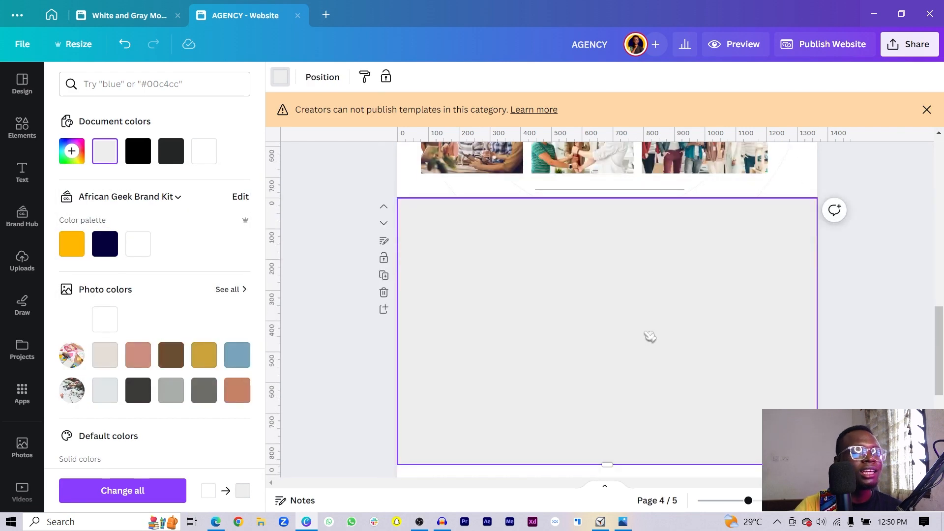
left_click(649, 337)
- Add a line with L, stretch it across the grey page and centre it
key("l")
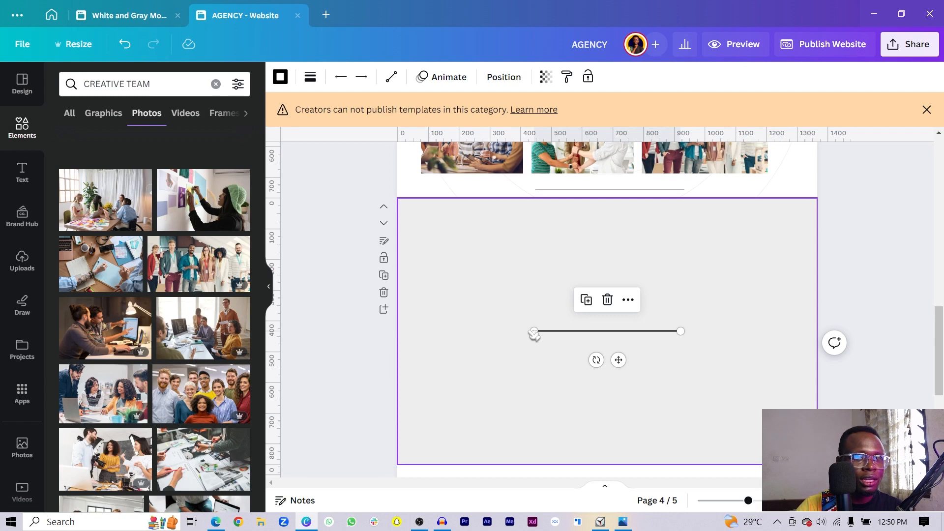
left_click_drag(534, 331, 417, 331)
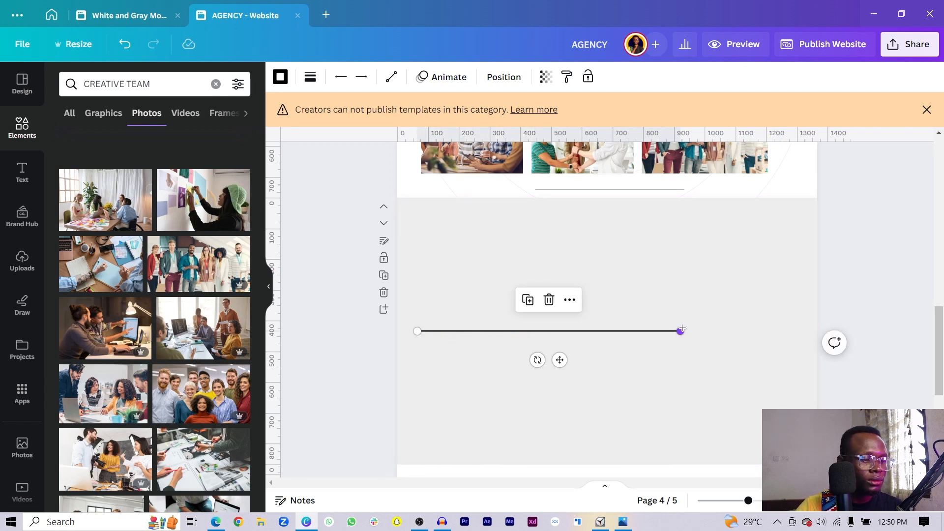
left_click_drag(682, 330, 785, 331)
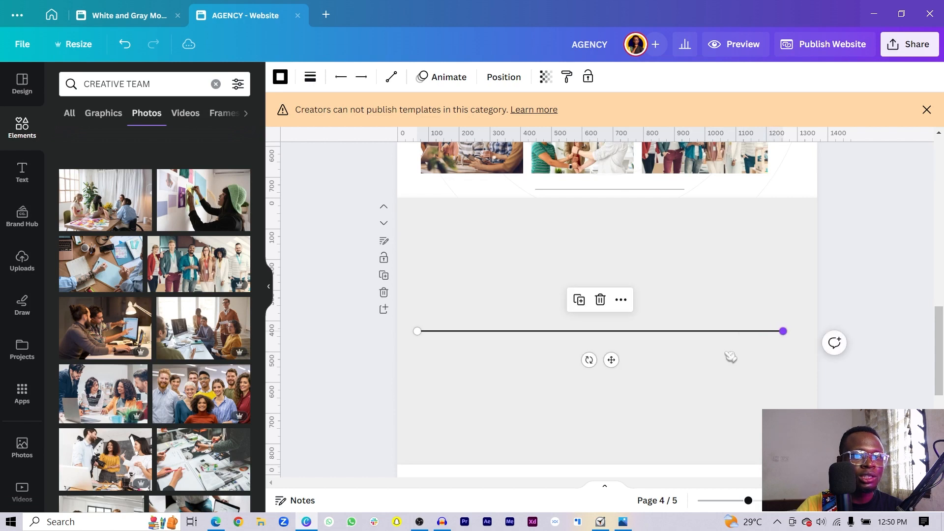
left_click_drag(608, 359, 623, 359)
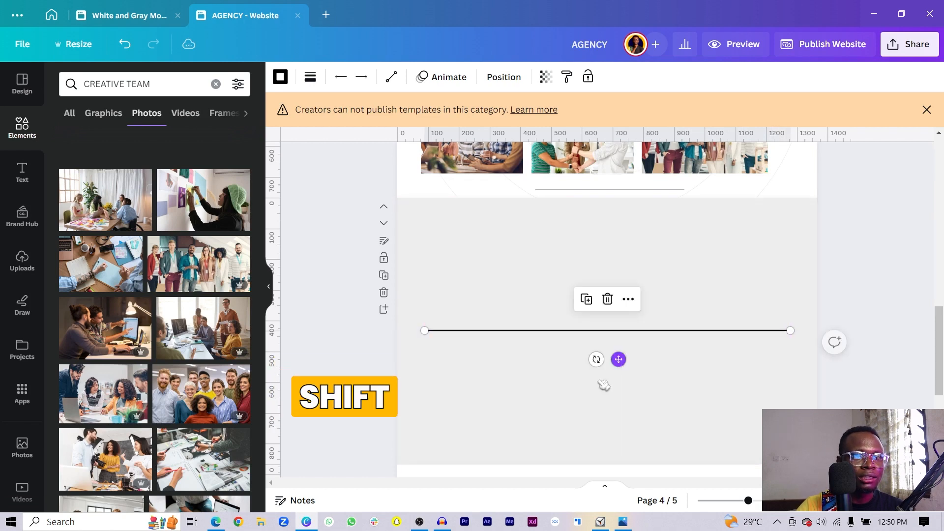
- Duplicate the line, shorten the copy, and set its rotation to 90° so it stands vertically
key("ctrl+d")
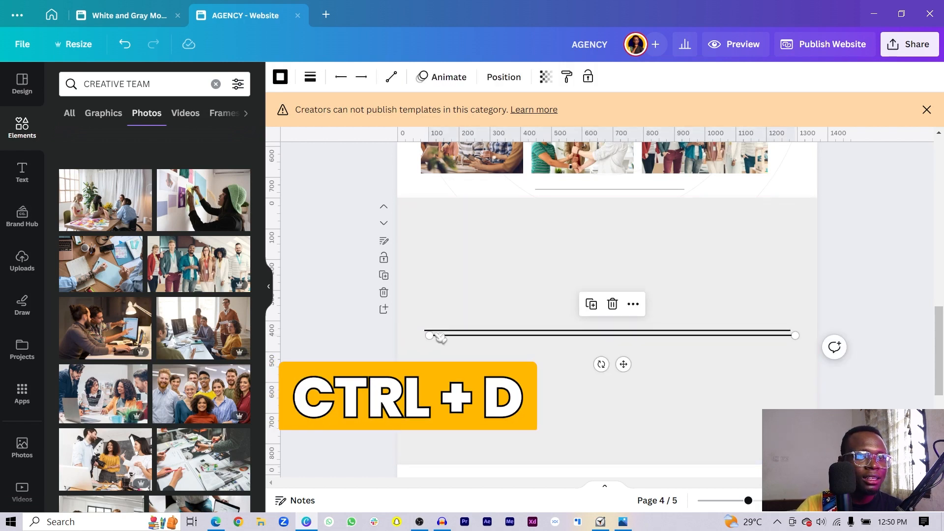
left_click_drag(430, 336, 608, 336)
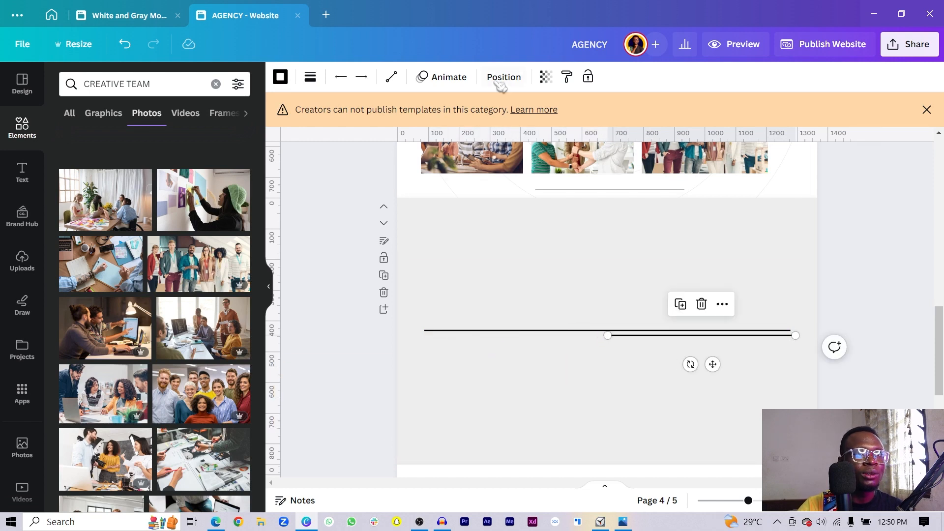
left_click(504, 77)
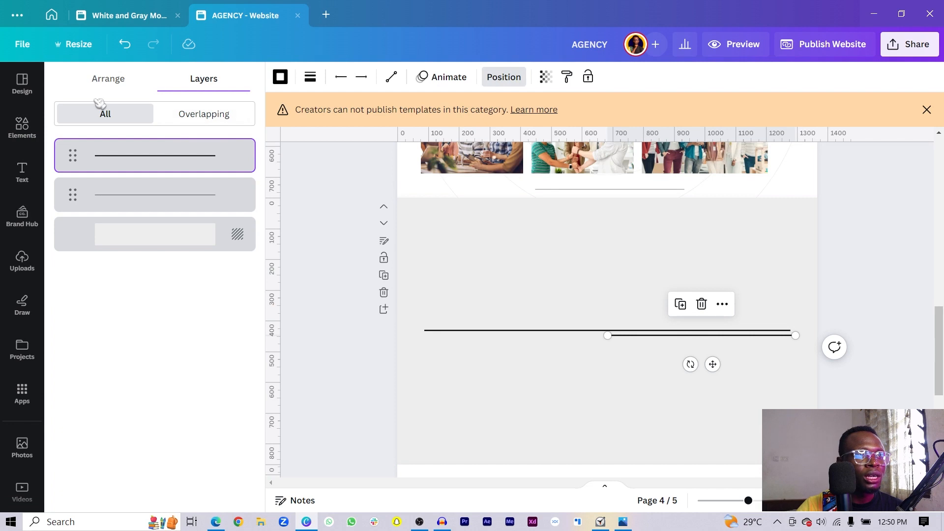
left_click(119, 76)
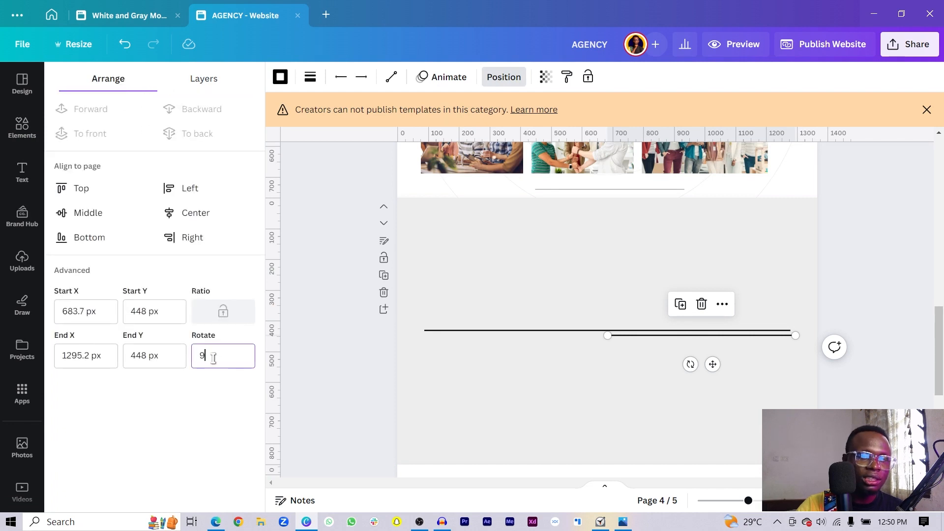
left_click(213, 358)
type("90")
key("Return")
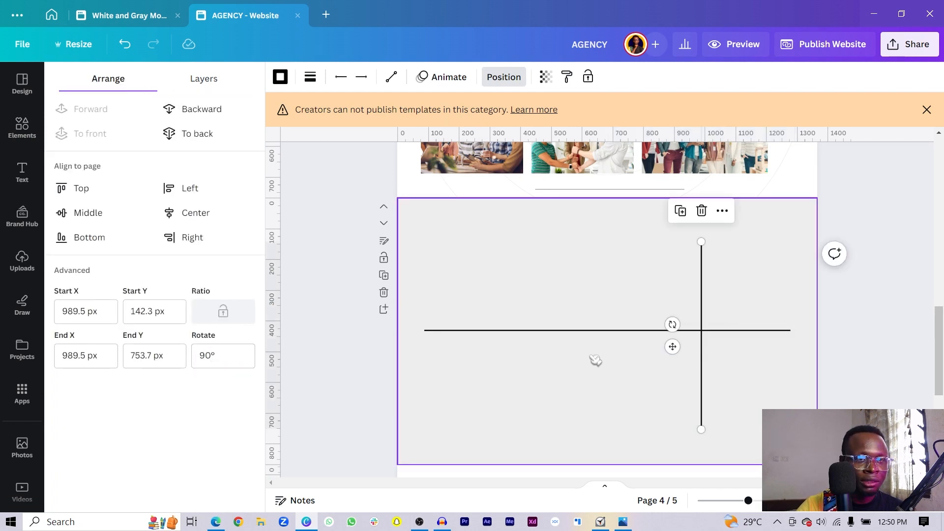
- Reposition and shorten the left vertical line, centre it vertically, and delete the extra right one
left_click_drag(672, 347, 583, 337)
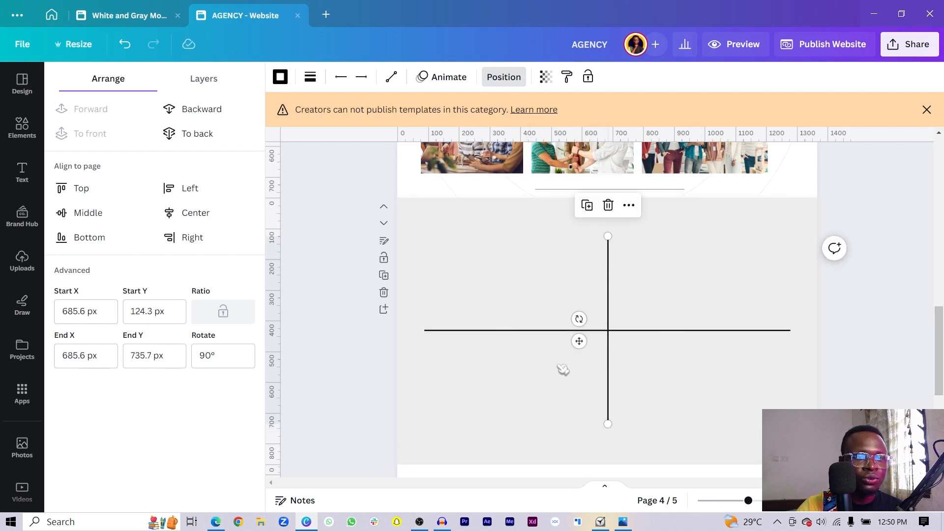
left_click_drag(580, 341, 653, 341)
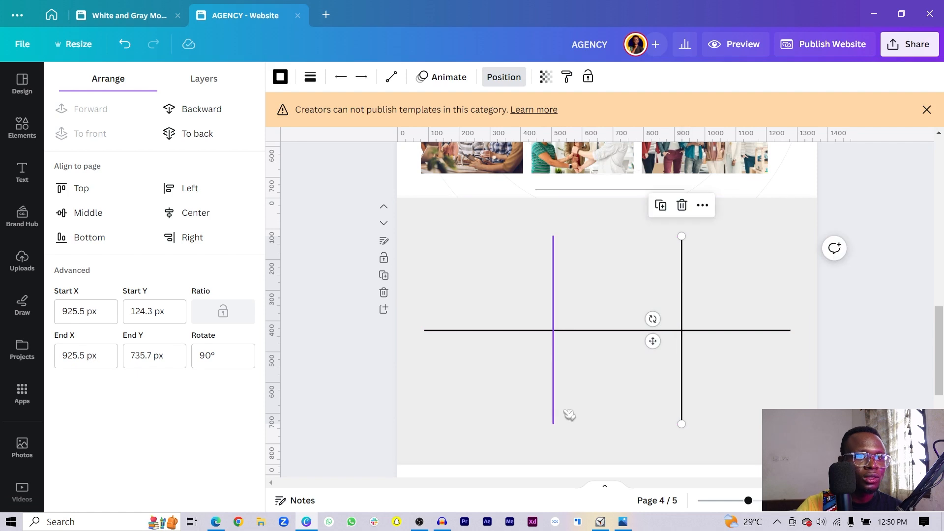
left_click(555, 417)
left_click_drag(554, 424, 554, 380)
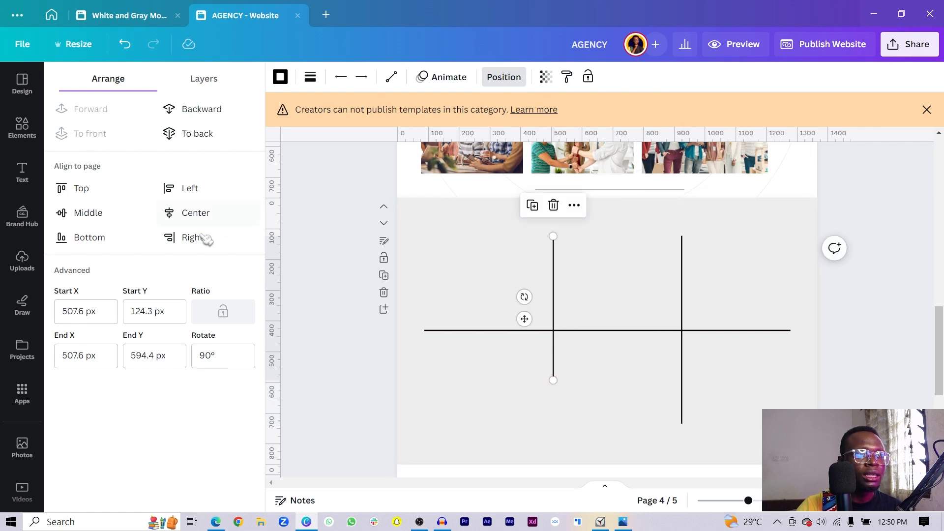
left_click(84, 214)
left_click(683, 289)
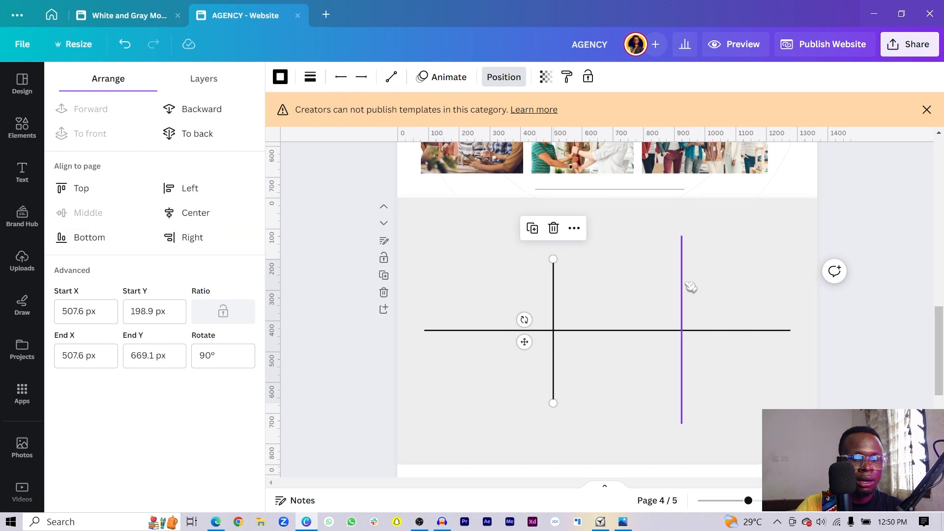
key("Delete")
- Duplicate the vertical line to the right and spread the two dividers further apart
left_click(553, 306)
key("ctrl+d")
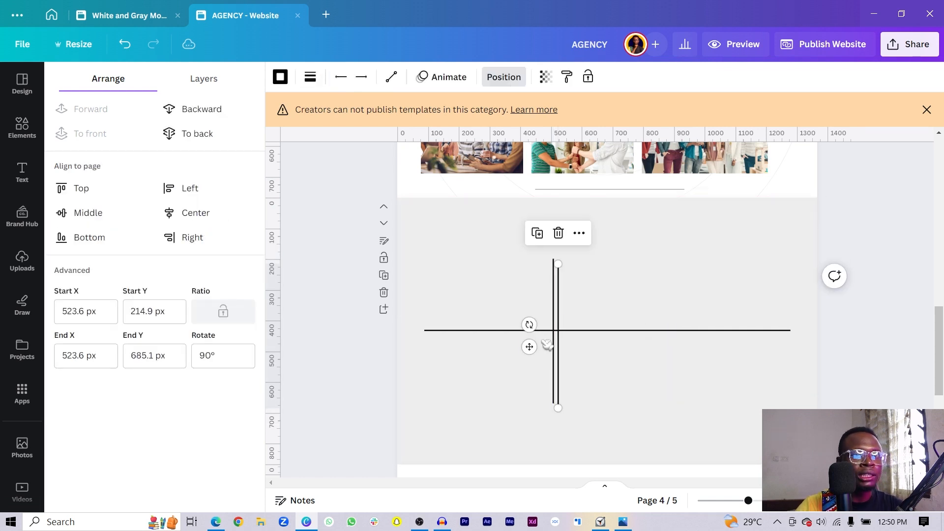
left_click_drag(531, 348, 659, 346)
left_click_drag(556, 372, 548, 370)
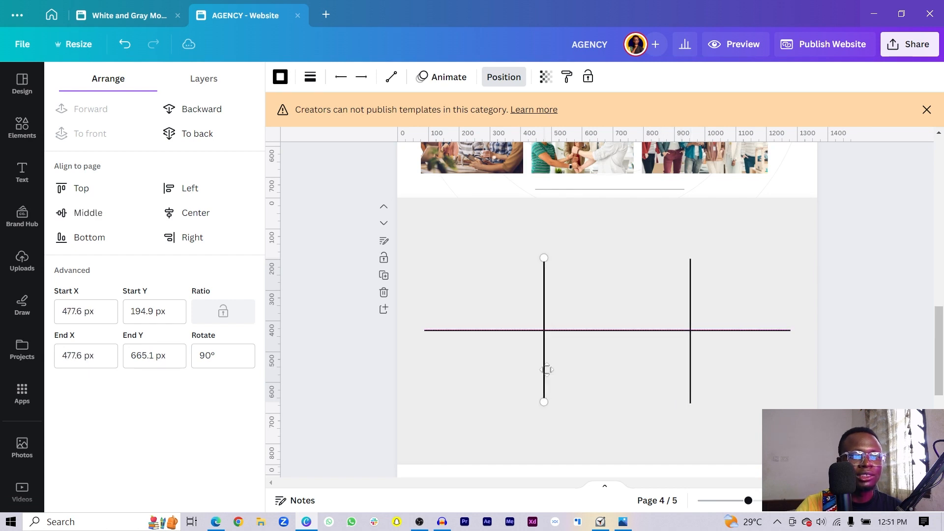
left_click(364, 403)
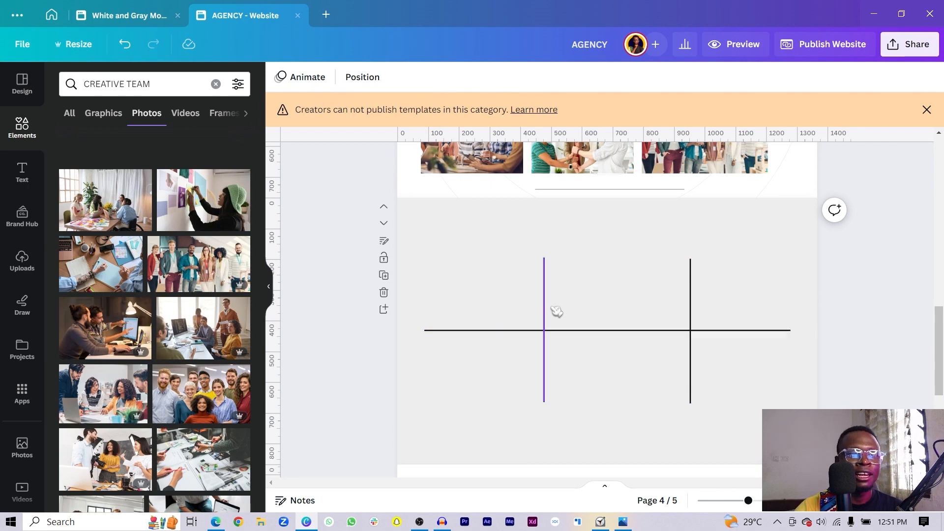
scroll(557, 311, "up", 5)
- Copy the 'We transform ideas into reality' heading and paragraph from page 3 onto page 4
left_click(492, 339)
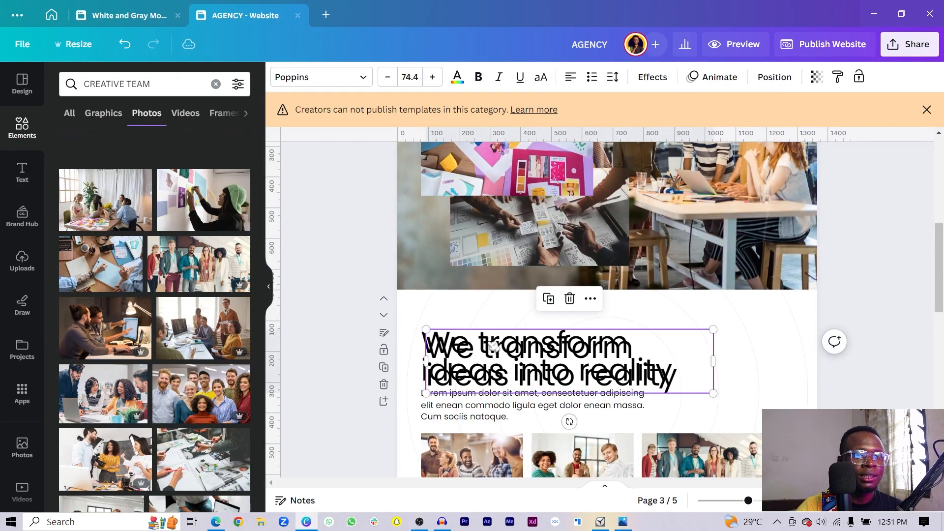
scroll(494, 348, "down", 6)
left_click_drag(494, 346, 522, 277)
scroll(523, 266, "up", 3)
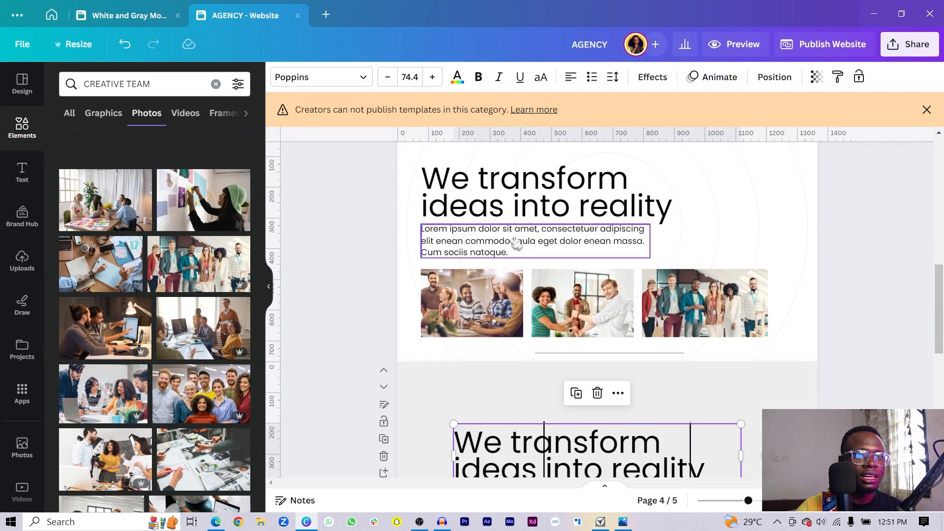
left_click_drag(517, 244, 572, 402)
scroll(565, 433, "down", 3)
left_click_drag(624, 313, 628, 366)
- Retype the copied heading as 'Digital Marketing', shrink it to 43.9 and make it bold
double_click(628, 362)
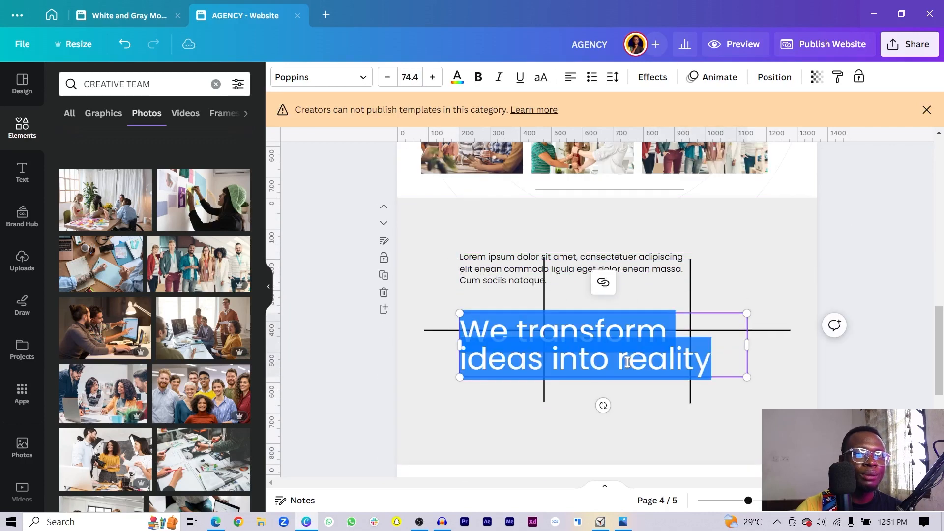
type("Digital Maketing")
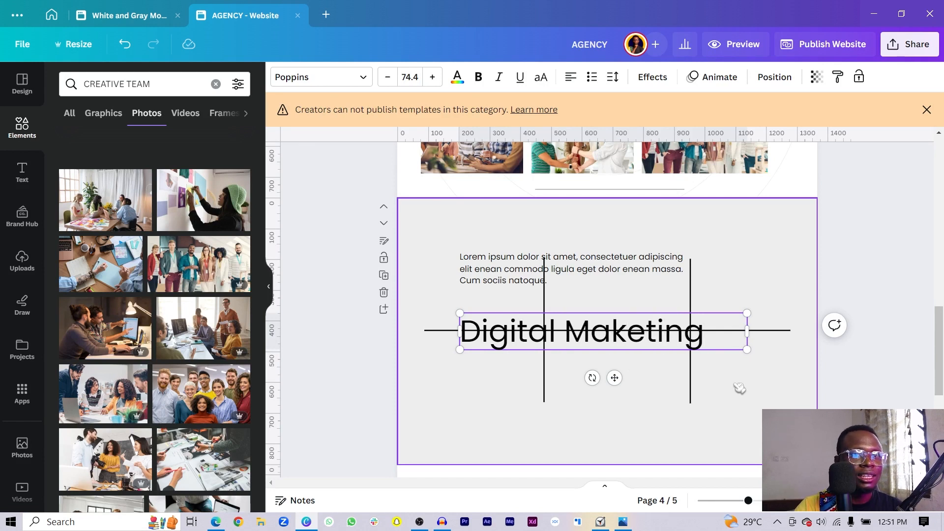
left_click_drag(747, 350, 552, 351)
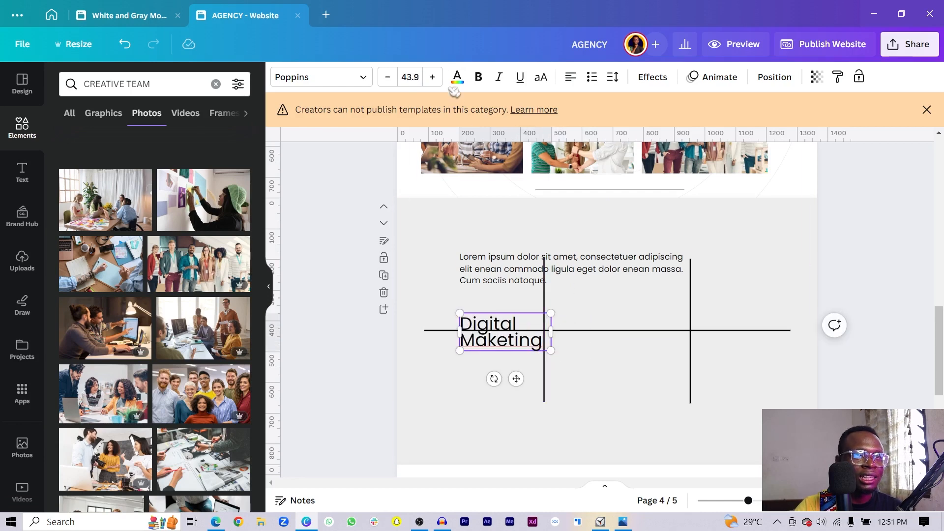
key("ctrl+a")
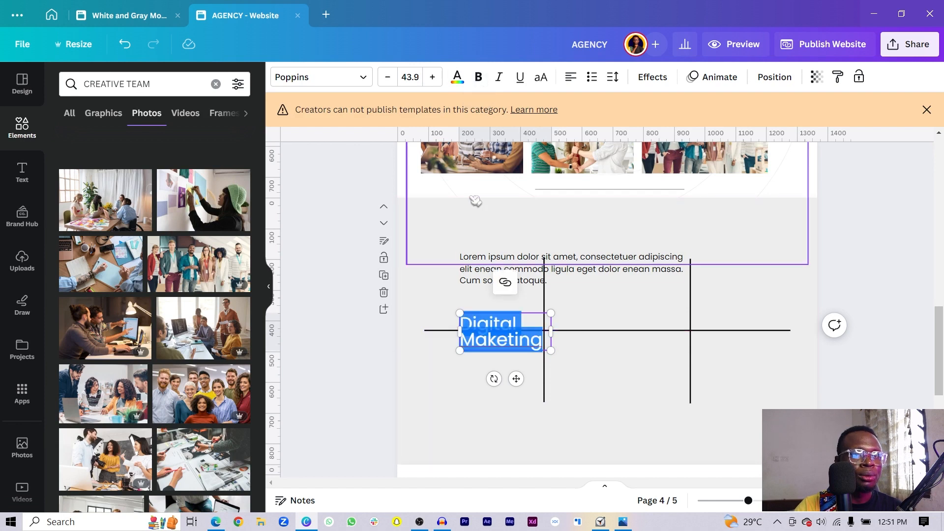
key("ctrl+b")
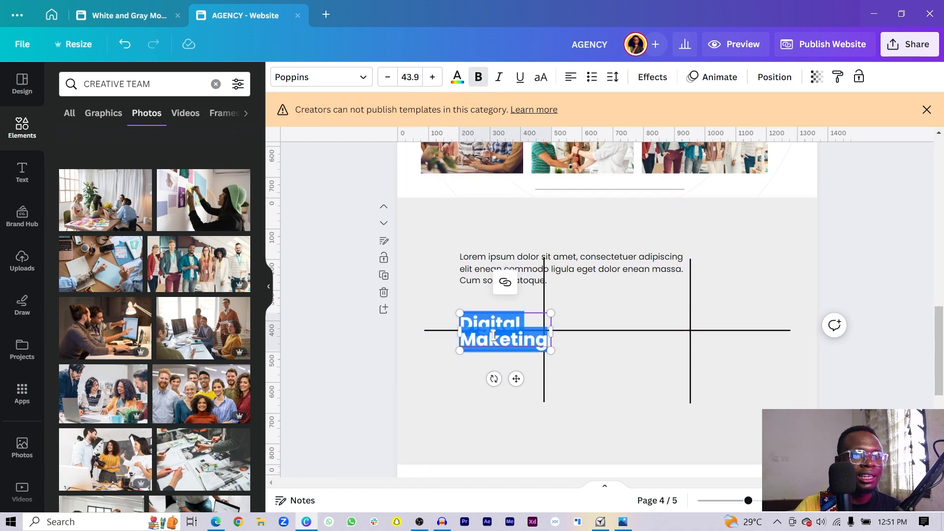
left_click(493, 336)
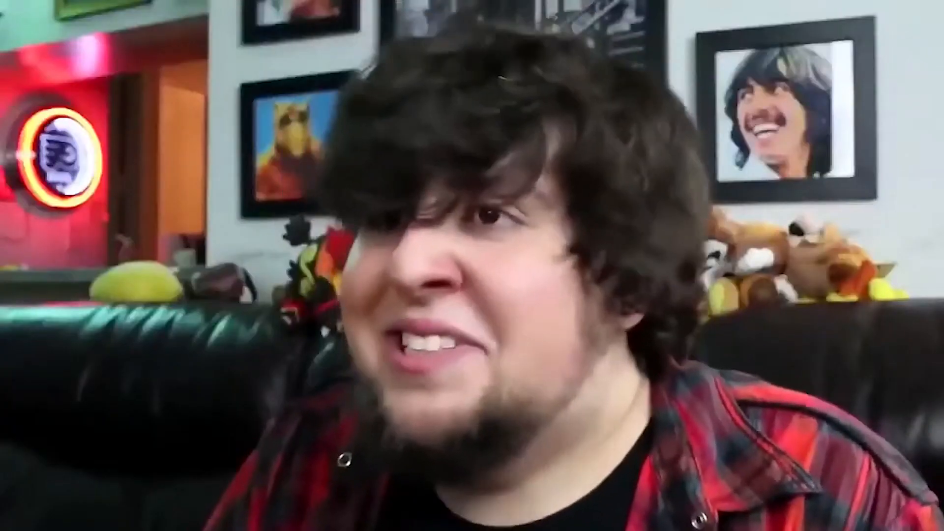
- Fix the 'Marketing' spelling, fit the title on one line at upper left, and place the paragraph beneath
type("rketing")
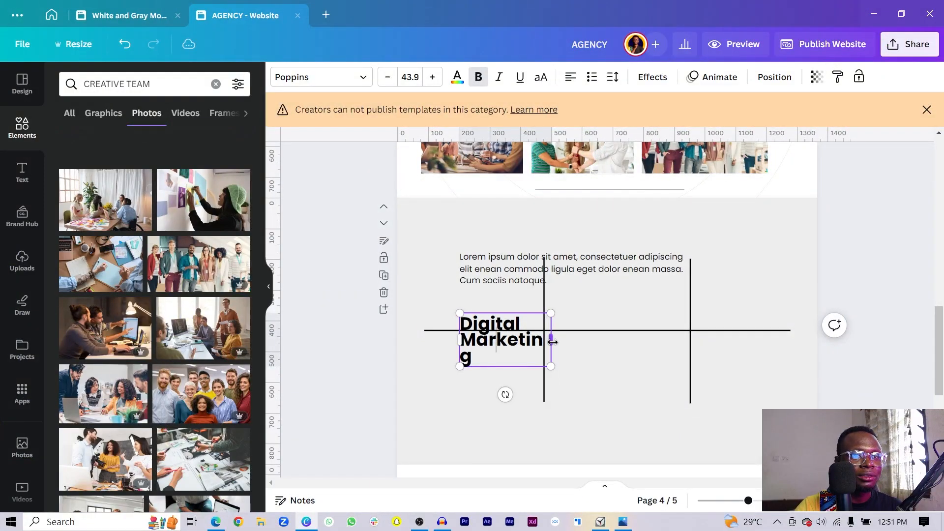
left_click_drag(553, 342, 564, 342)
left_click_drag(520, 380, 492, 327)
left_click_drag(564, 281, 586, 337)
- Trim the paragraph to a short three-line Lorem ipsum blurb snapped under the Digital Marketing title
left_click(573, 331)
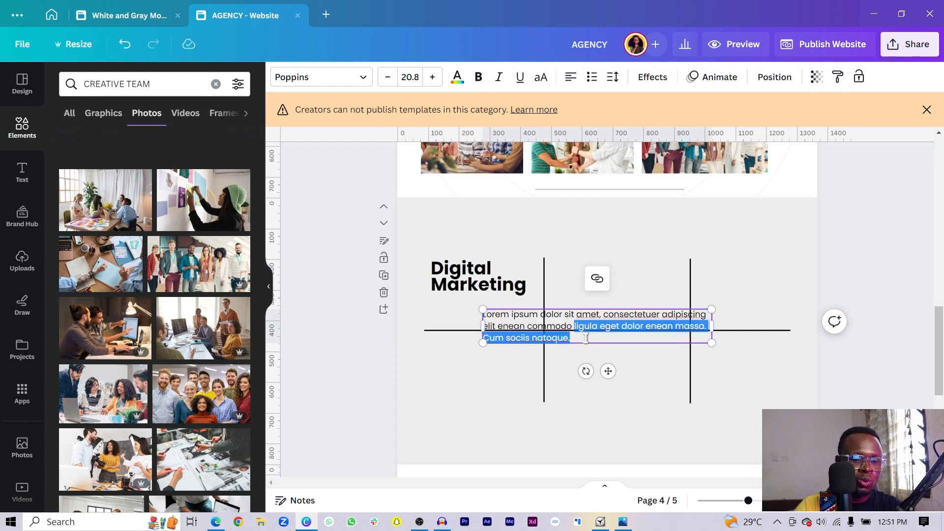
key("BackSpace")
left_click_drag(697, 315, 608, 315)
left_click_drag(558, 371, 509, 358)
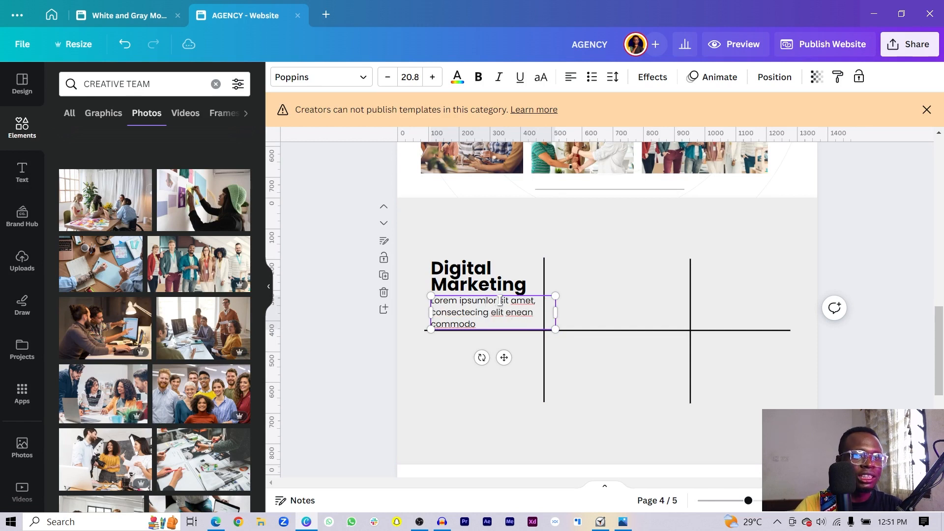
key("BackSpace")
left_click_drag(558, 313, 542, 312)
- Duplicate the title and blurb into the middle column and retitle it 'UI/UX Design'
left_click(452, 274)
left_click(472, 319)
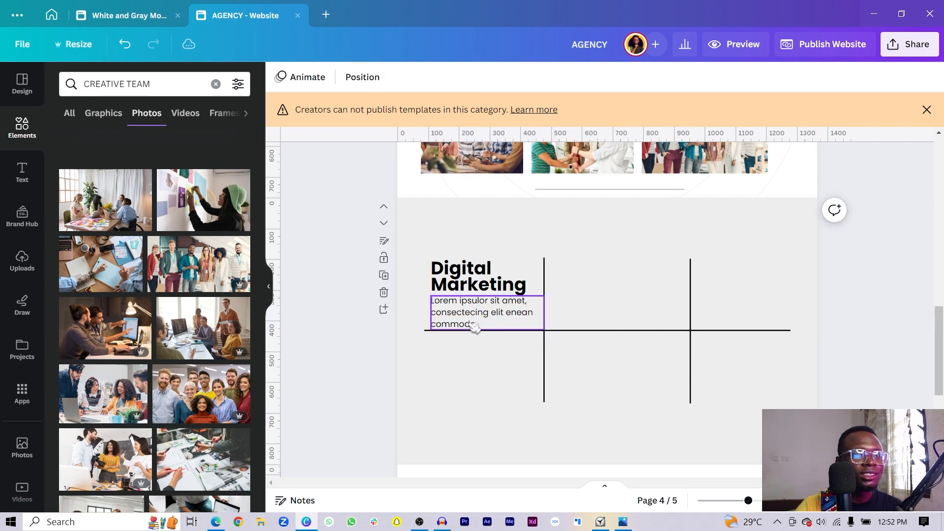
left_click(455, 283, "shift")
left_click_drag(455, 283, 573, 278)
key("ctrl+d")
left_click(572, 279)
double_click(599, 281)
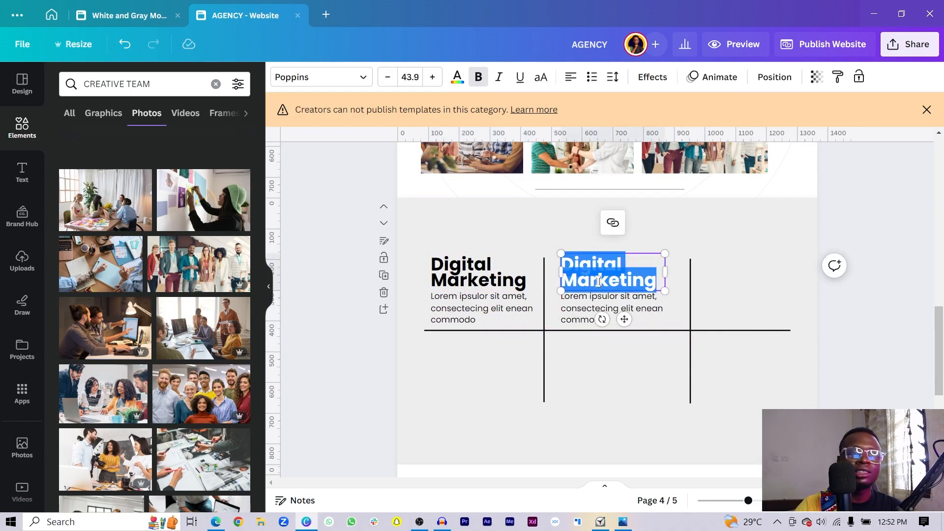
type("UI")
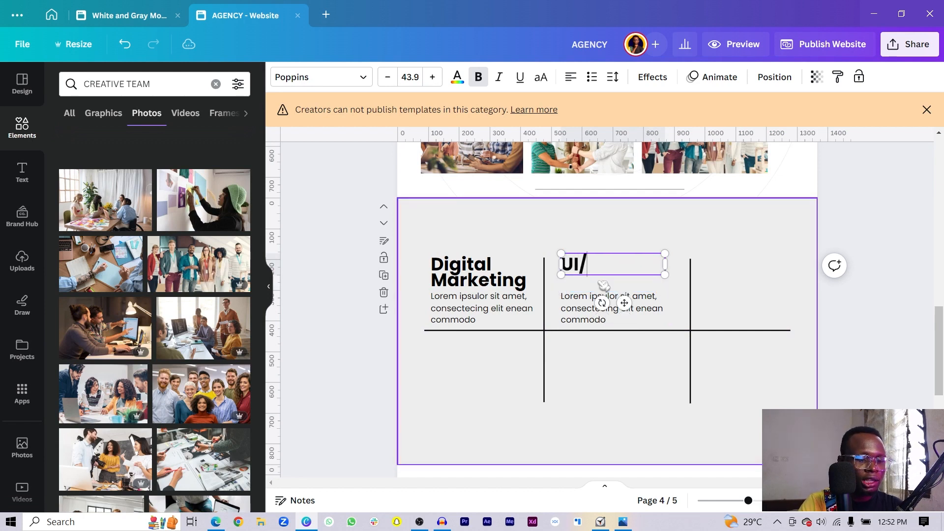
type("/UX ")
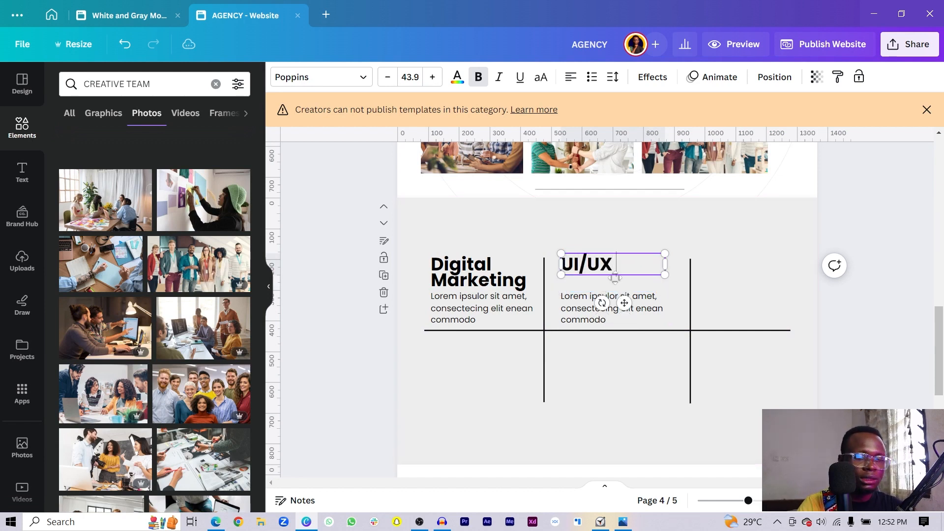
type("Design")
left_click(367, 326)
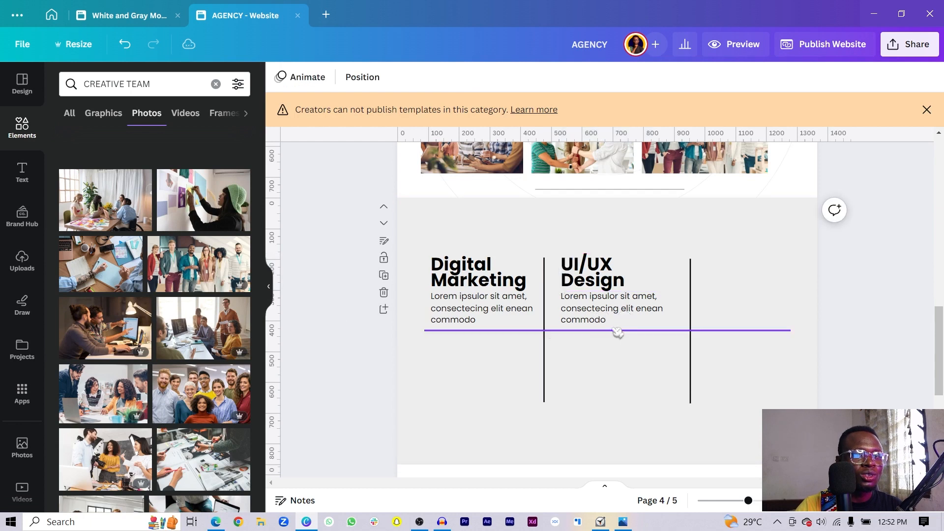
- Duplicate the middle column into the third column, typing a new heading and widening its box
left_click(623, 310)
left_click(606, 285, "shift")
key("ctrl+d")
left_click_drag(607, 284, 731, 271)
left_click(730, 269)
left_click(730, 269)
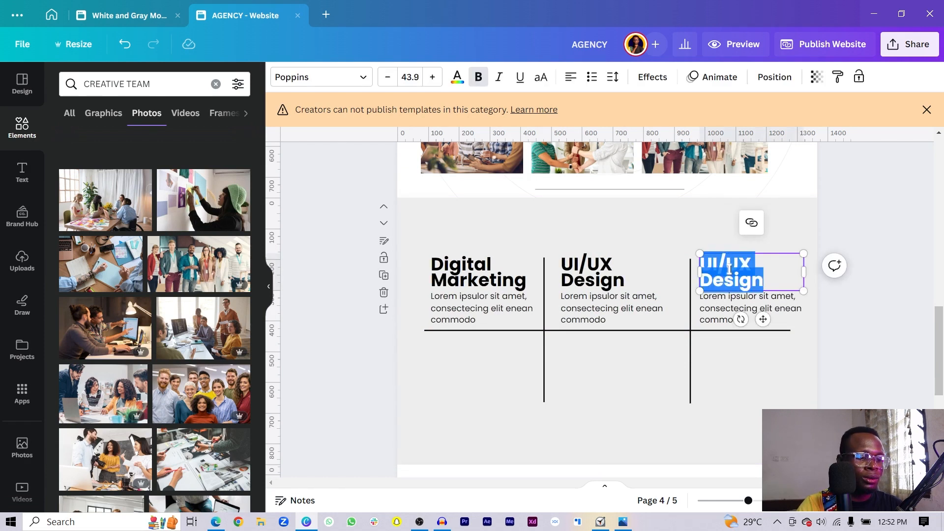
type("Webg")
type(" & Mobbil")
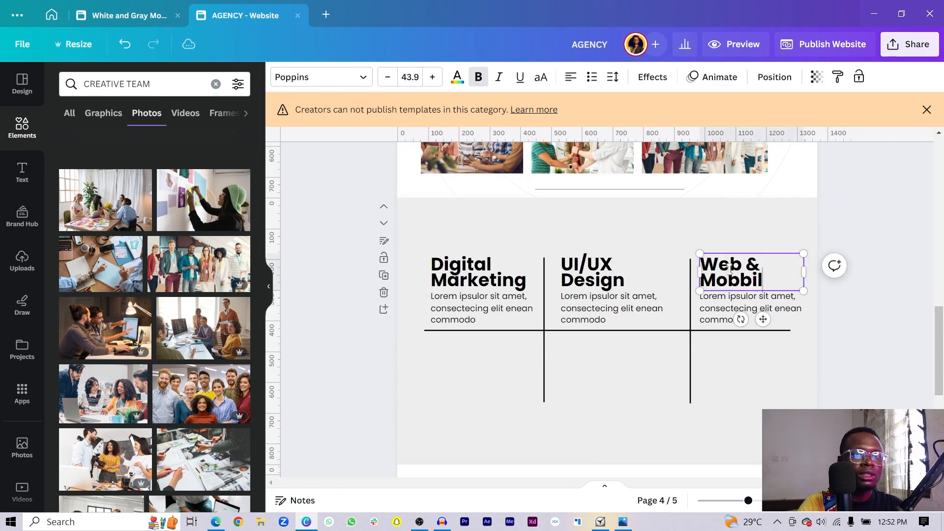
key("BackSpace")
key("BackSpace")
key("BackSpace")
type("ile Design")
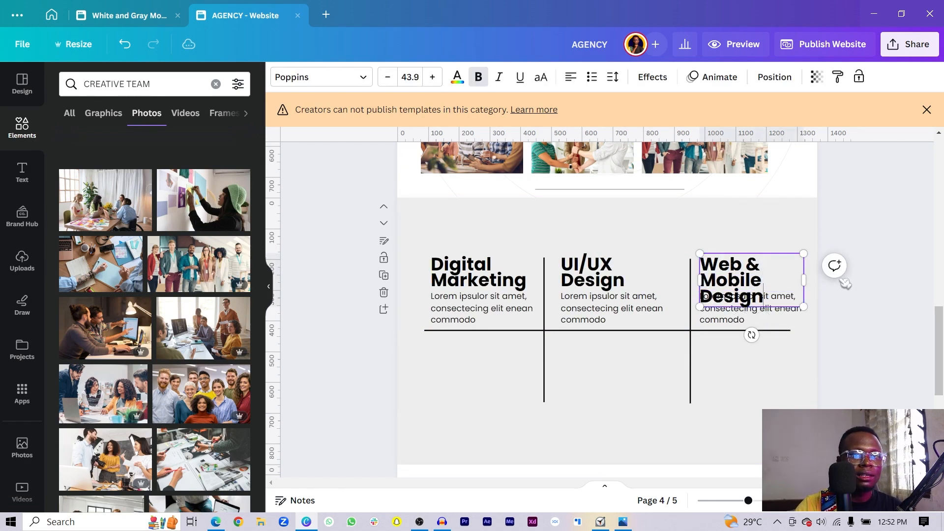
left_click_drag(808, 280, 837, 280)
- Shift the second vertical divider and the third column's title and text slightly left
left_click_drag(691, 367, 683, 363)
left_click(743, 307)
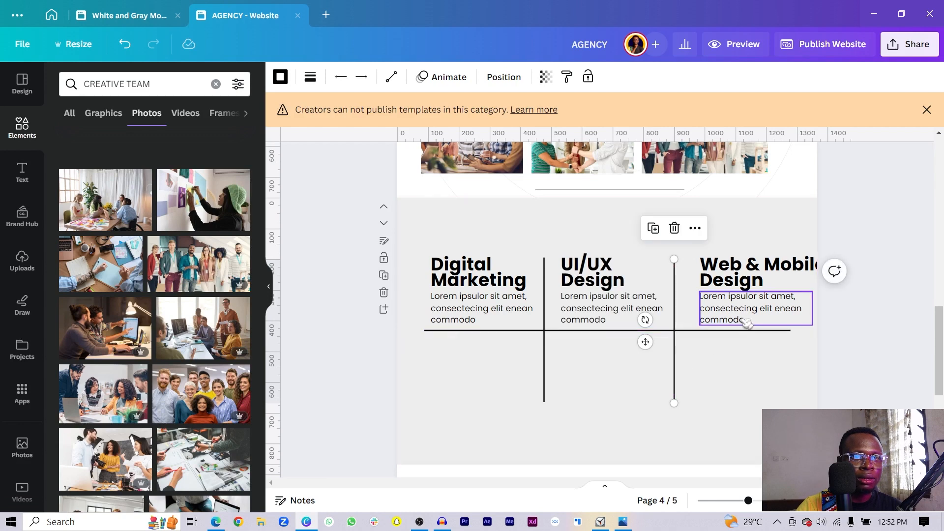
left_click(765, 281, "shift")
left_click_drag(765, 280, 747, 278)
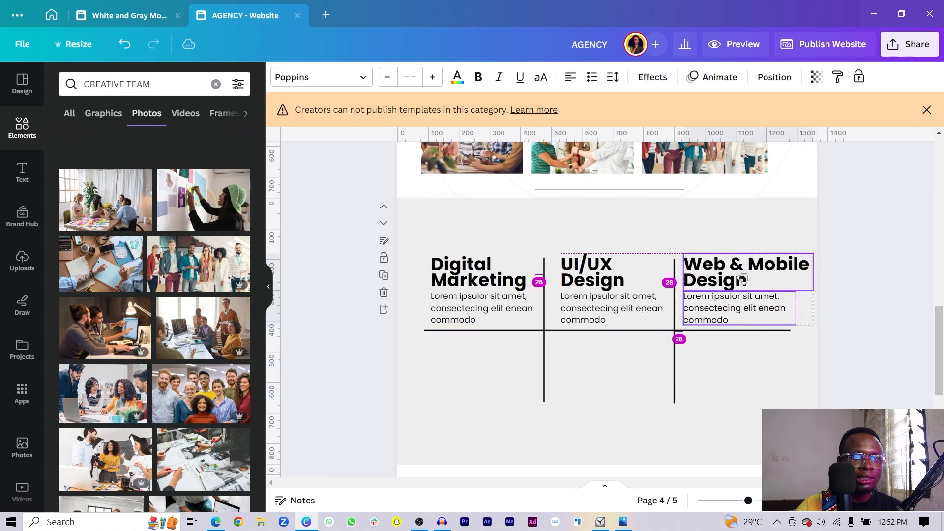
- Correct the third heading to 'Web Development', then select all titles, texts and lines
left_click(748, 276)
left_click(744, 266)
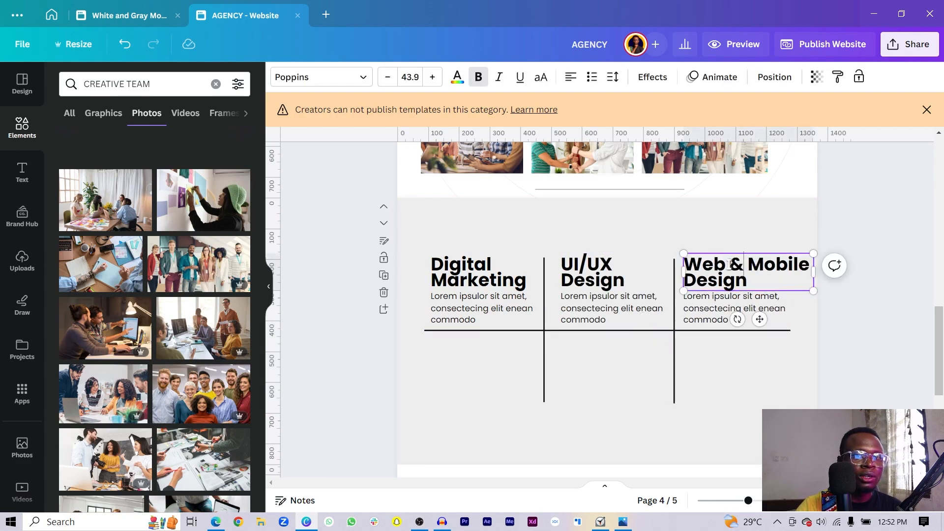
left_click_drag(734, 264, 766, 281)
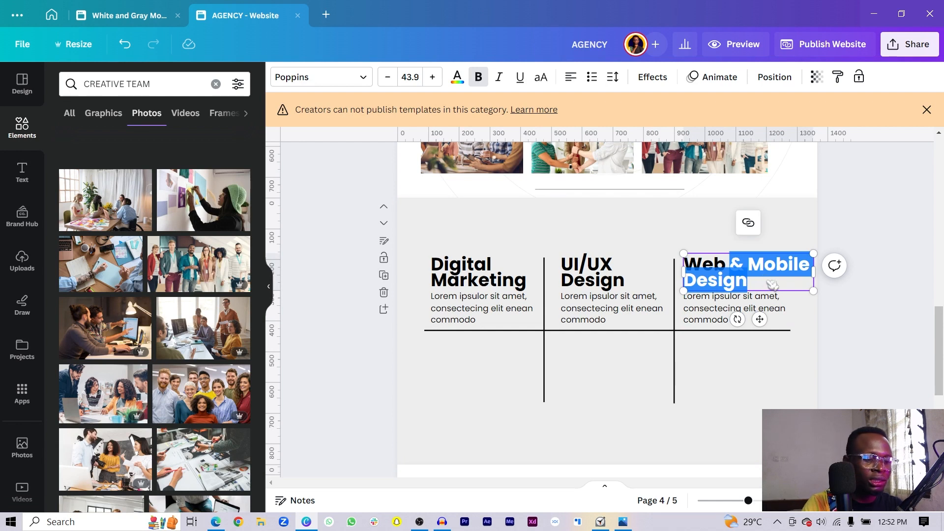
type("Devi")
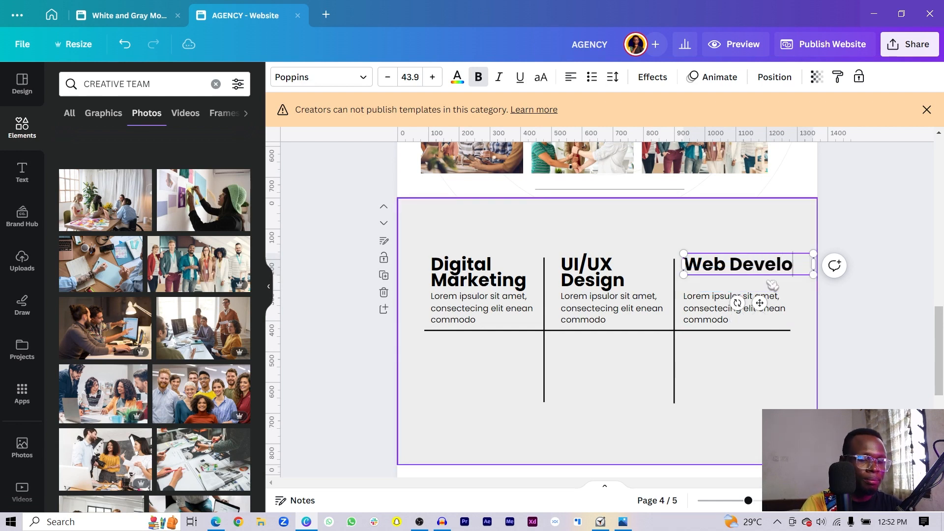
left_click(773, 285)
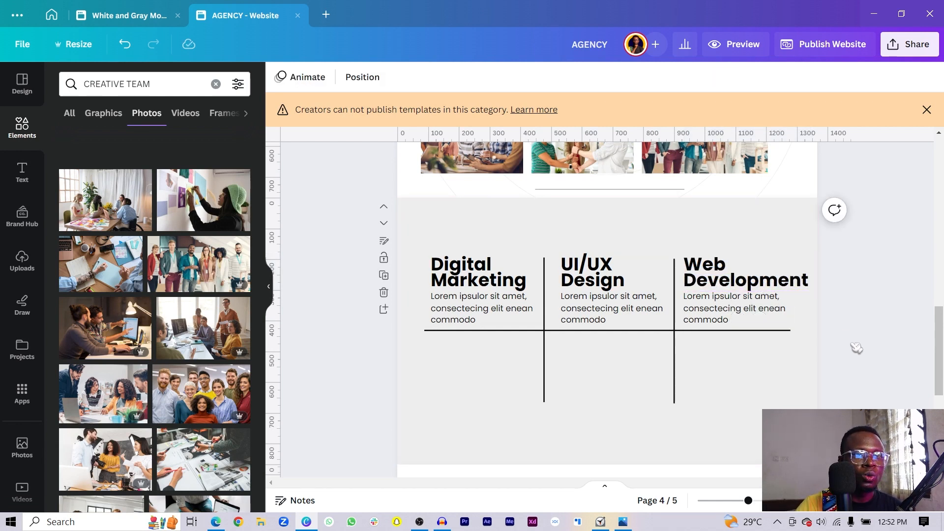
left_click_drag(412, 223, 816, 431)
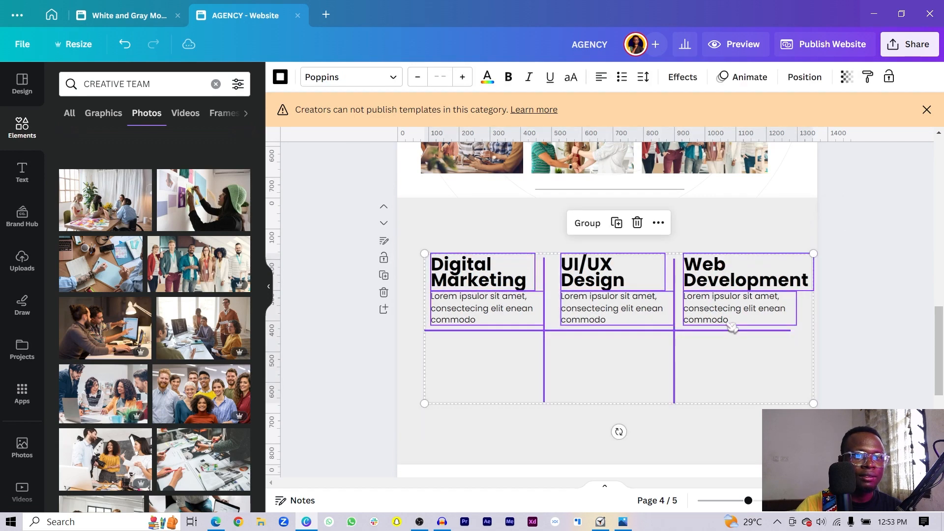
- Nudge the whole services grid slightly left and down
left_click_drag(733, 327, 713, 323)
left_click(760, 327)
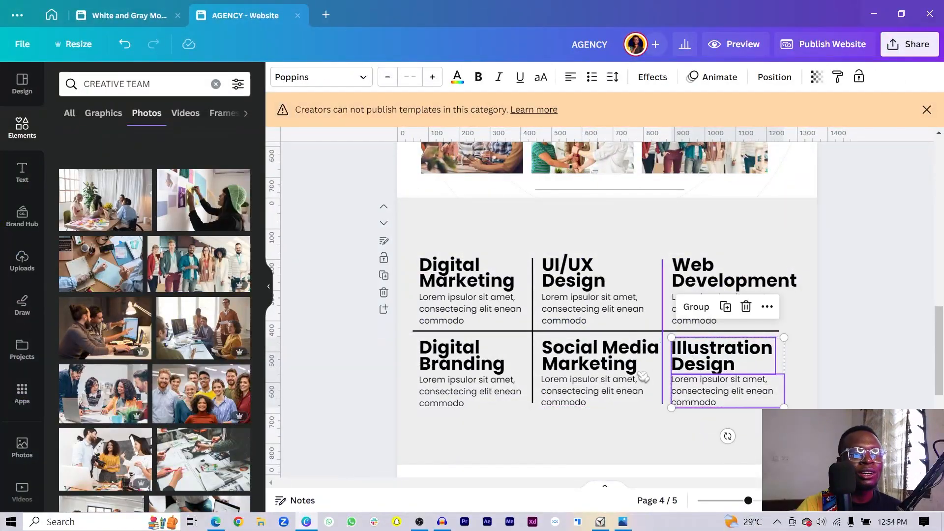
left_click(366, 397)
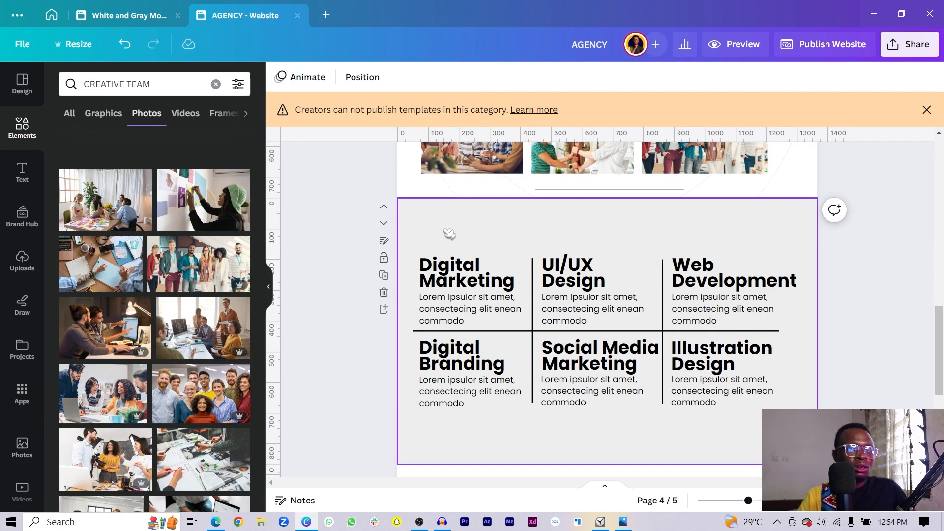
- Stretch the box behind the services grid up to the section top and give it a white border
scroll(431, 234, "up", 5)
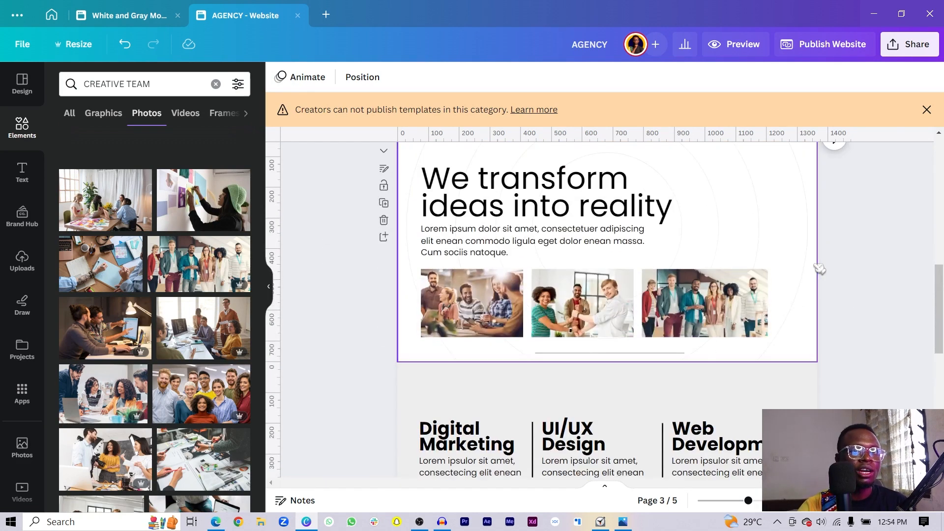
left_click(784, 212)
scroll(783, 212, "down", 8)
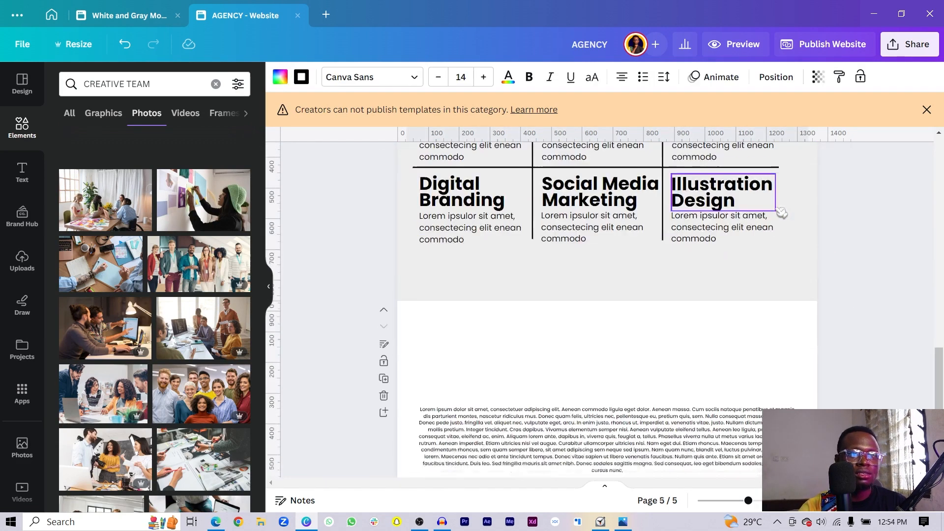
scroll(774, 210, "up", 3)
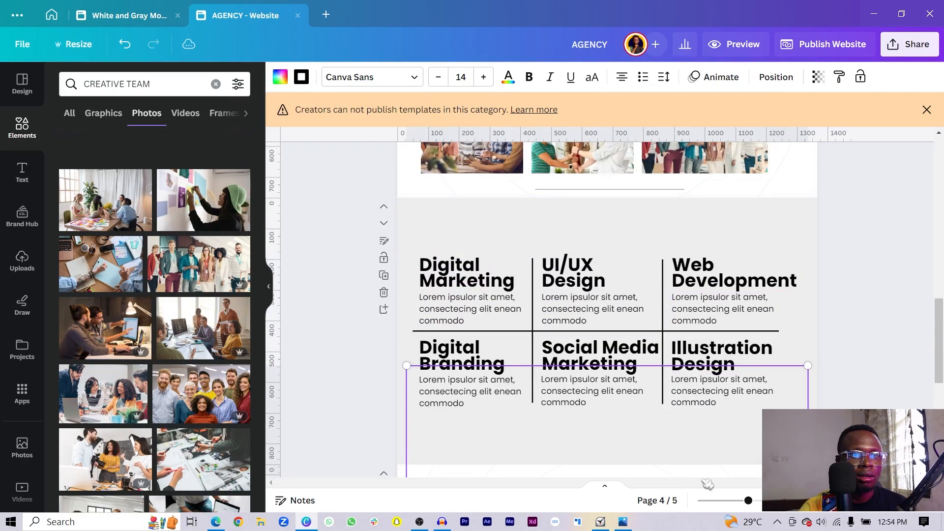
left_click_drag(710, 482, 763, 235)
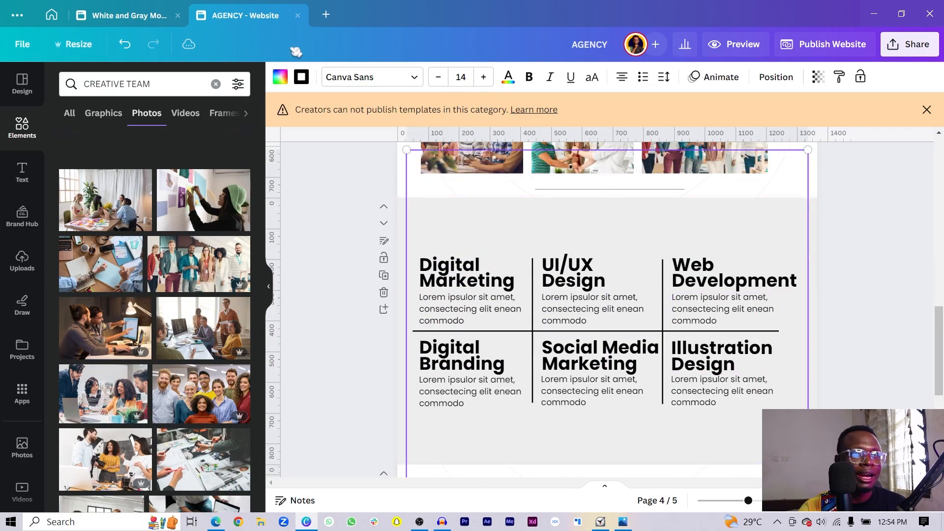
left_click(302, 77)
left_click(204, 151)
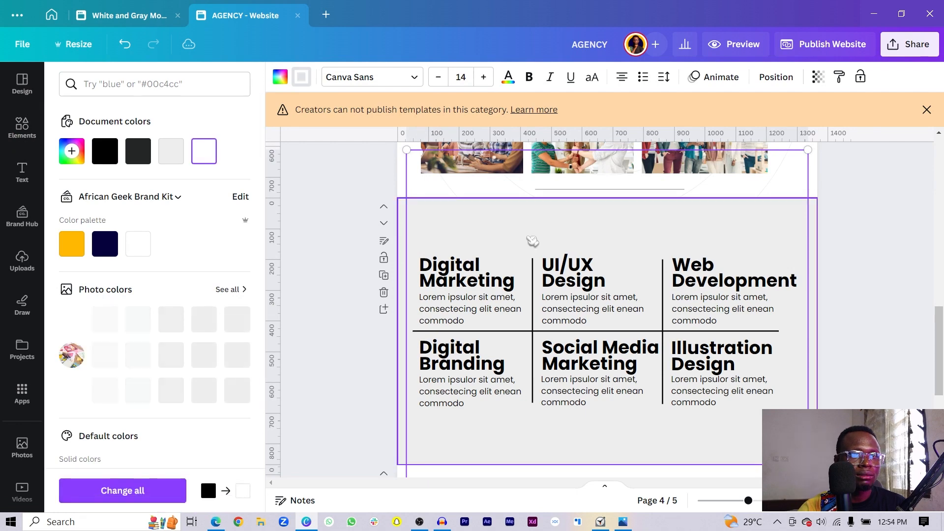
- Undo the accidental move of the shape group on page 3
left_click_drag(421, 194, 407, 140)
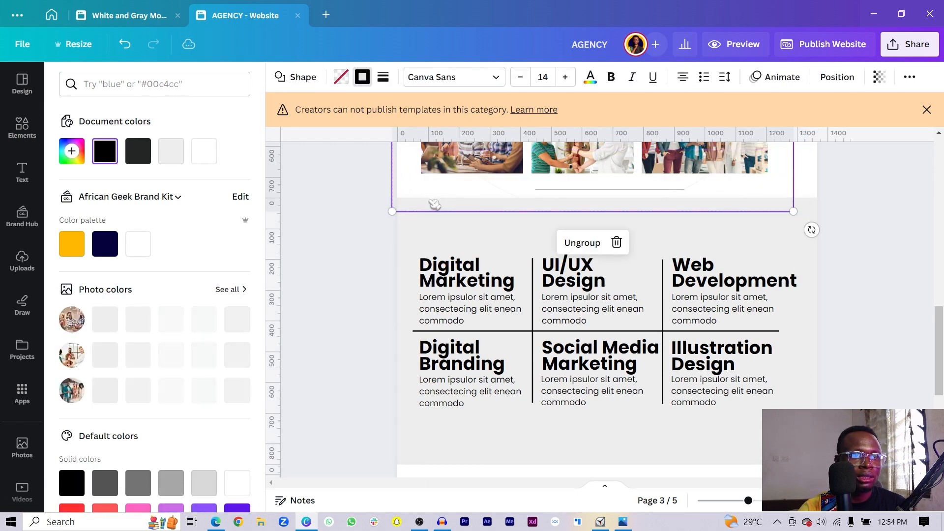
key("ctrl+z")
scroll(380, 276, "down", 3)
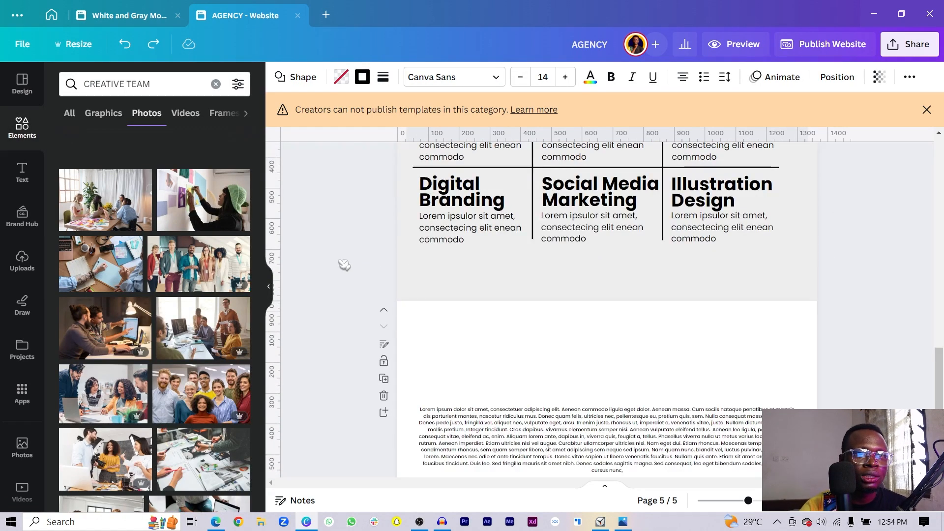
scroll(347, 271, "up", 3)
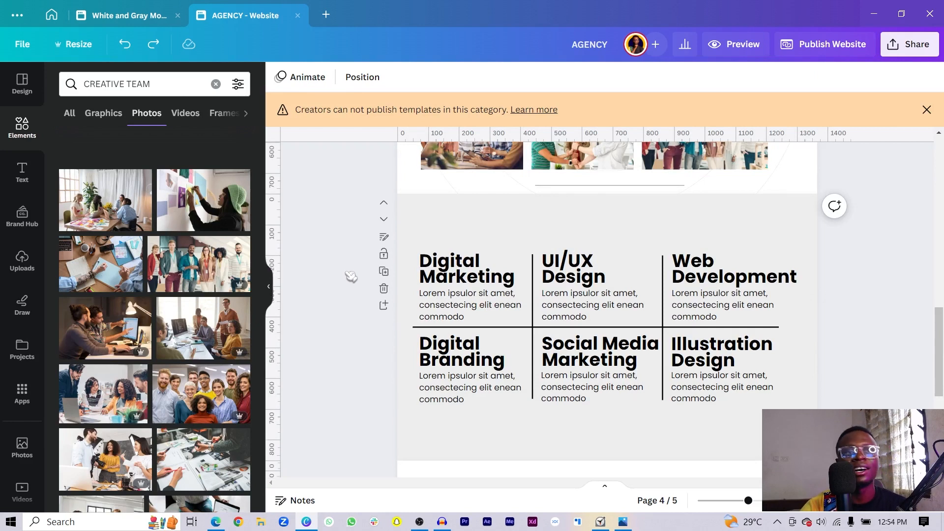
scroll(351, 277, "down", 3)
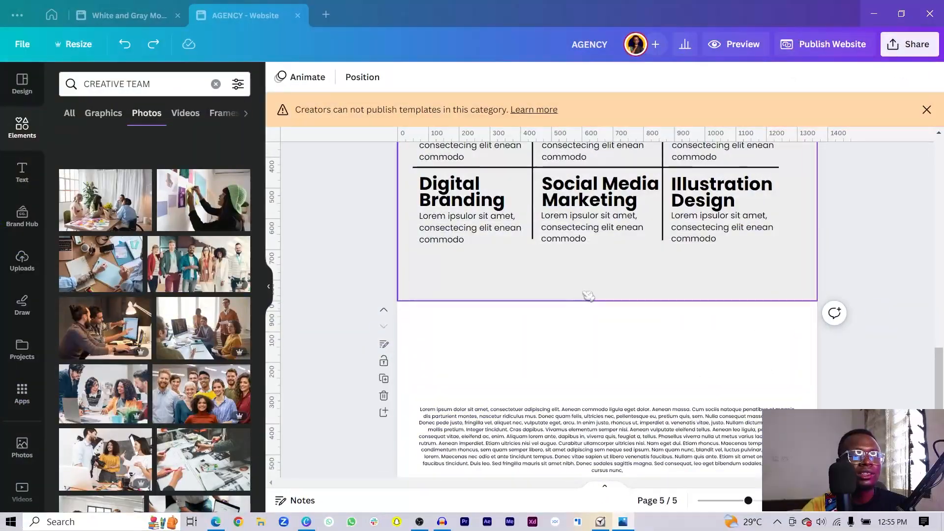
scroll(374, 256, "up", 3)
- Add a new page with a white background
left_click(390, 313)
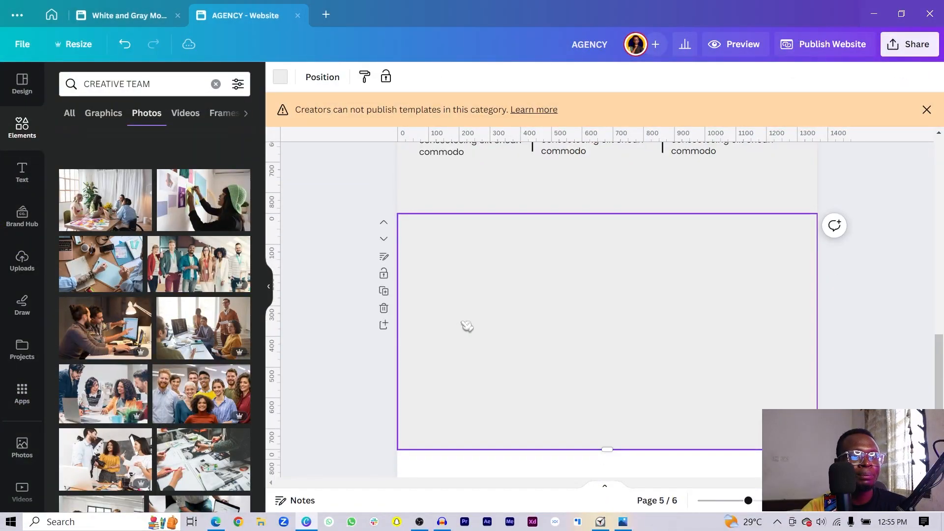
left_click(284, 72)
left_click(203, 151)
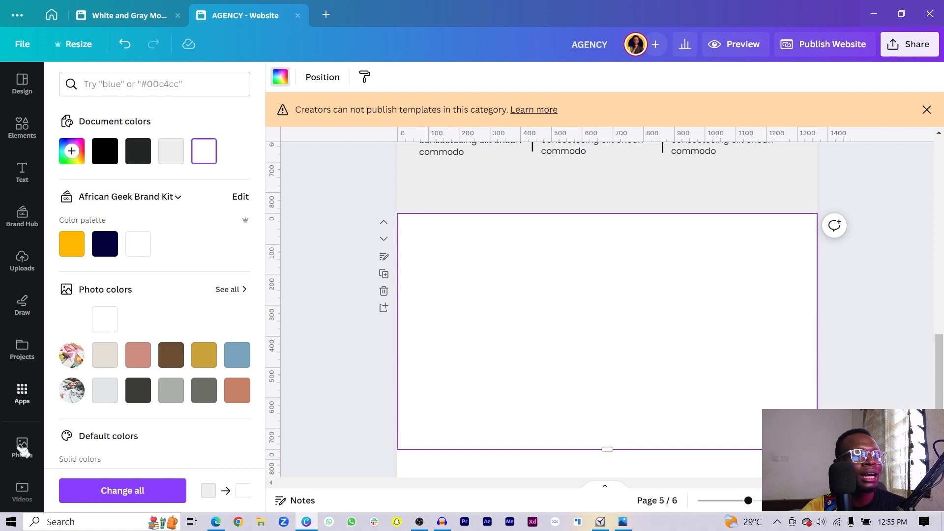
- Insert the presenter meeting clip and place a dark square over its top-left corner
left_click(22, 492)
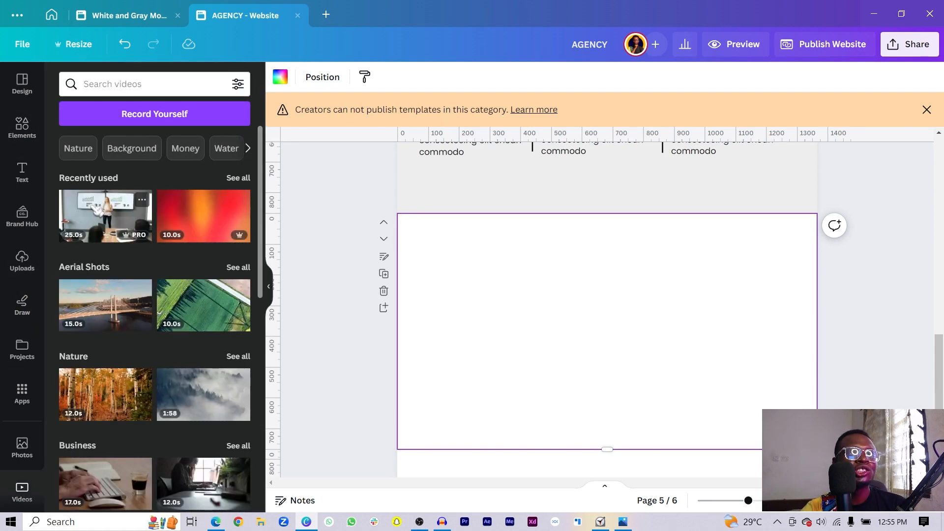
left_click(96, 209)
left_click_drag(646, 362, 641, 385)
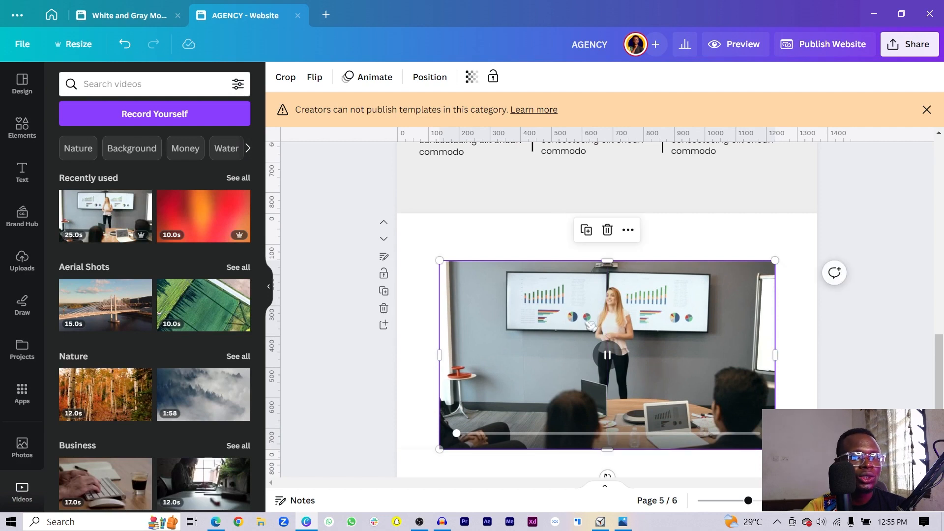
left_click(422, 353)
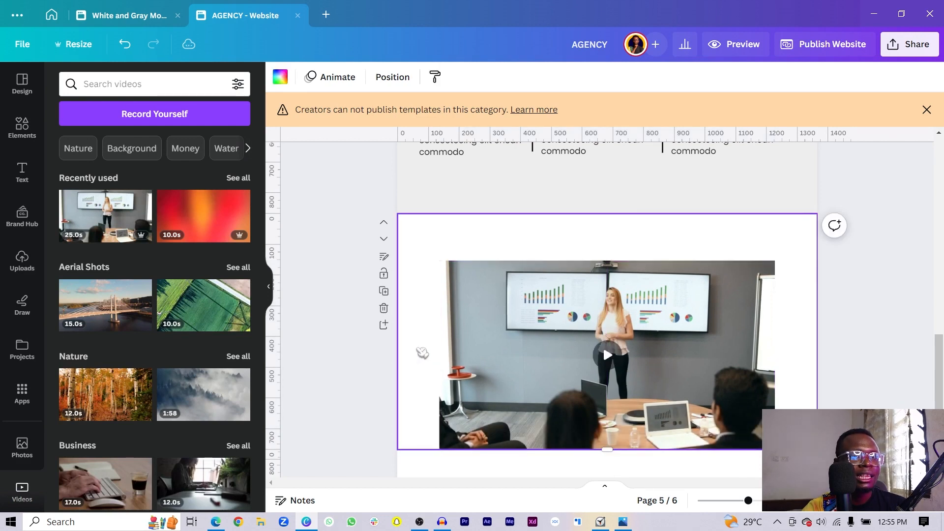
key("r")
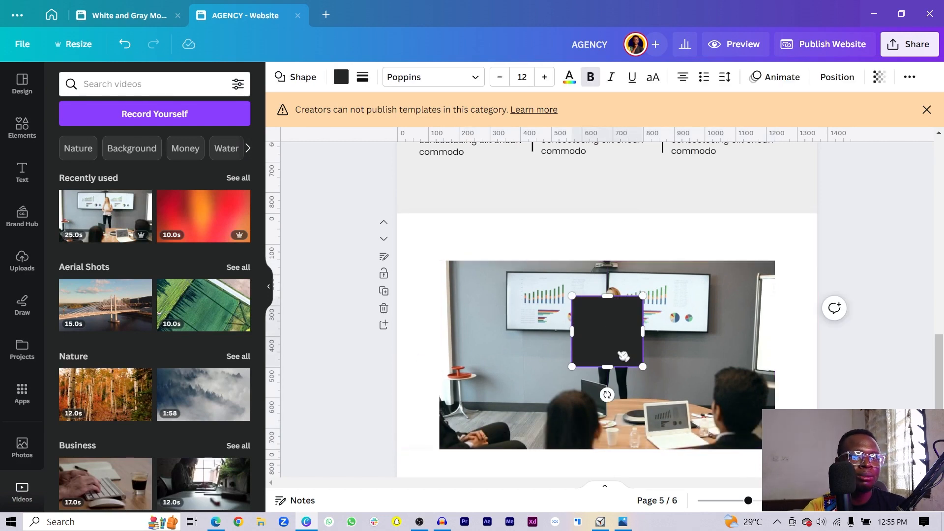
left_click_drag(610, 355, 472, 297)
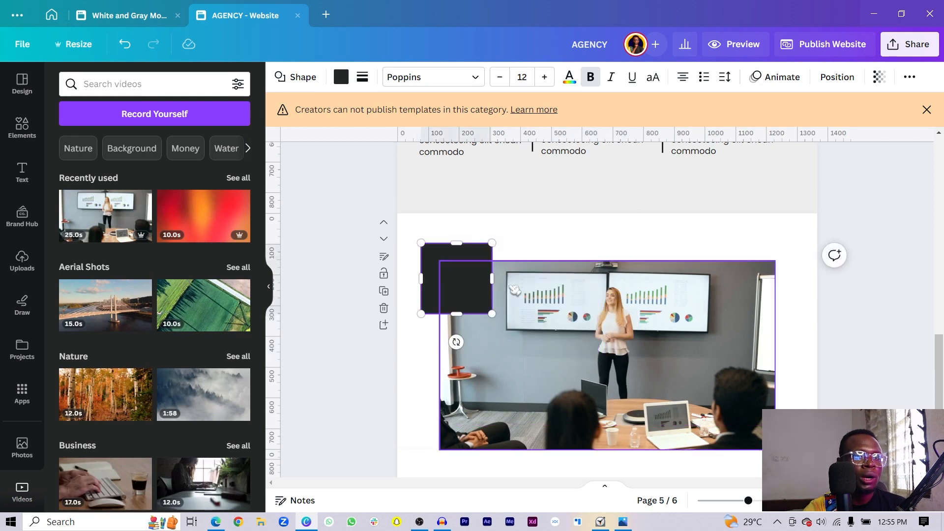
- Move the Digital Marketing heading and its body text onto the meeting video page
scroll(460, 295, "up", 3)
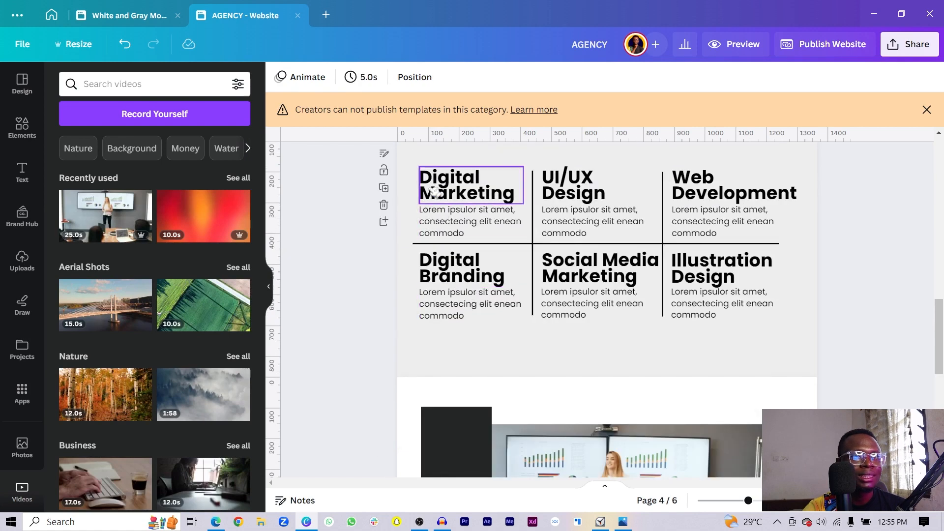
left_click(442, 193)
left_click(440, 224, "shift")
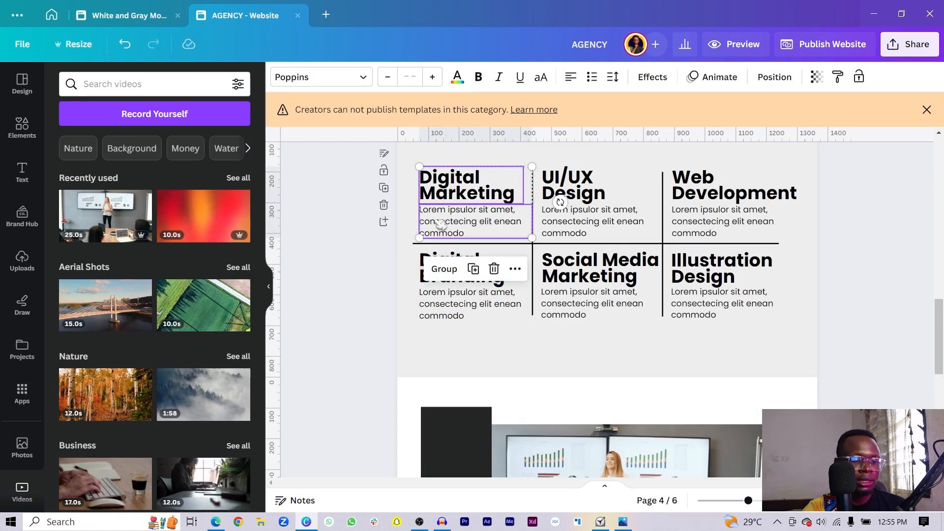
left_click_drag(441, 225, 517, 362)
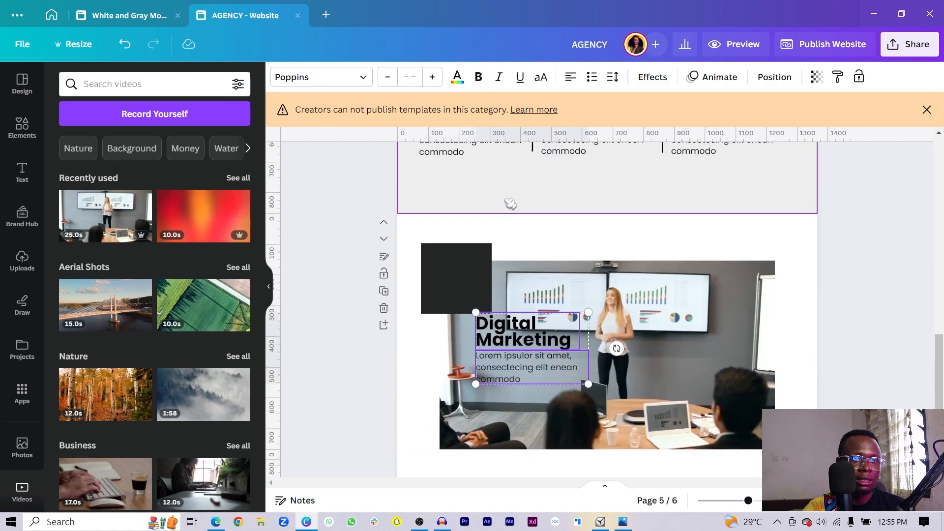
left_click(315, 339)
left_click_drag(746, 502, 761, 501)
scroll(565, 325, "down", 2)
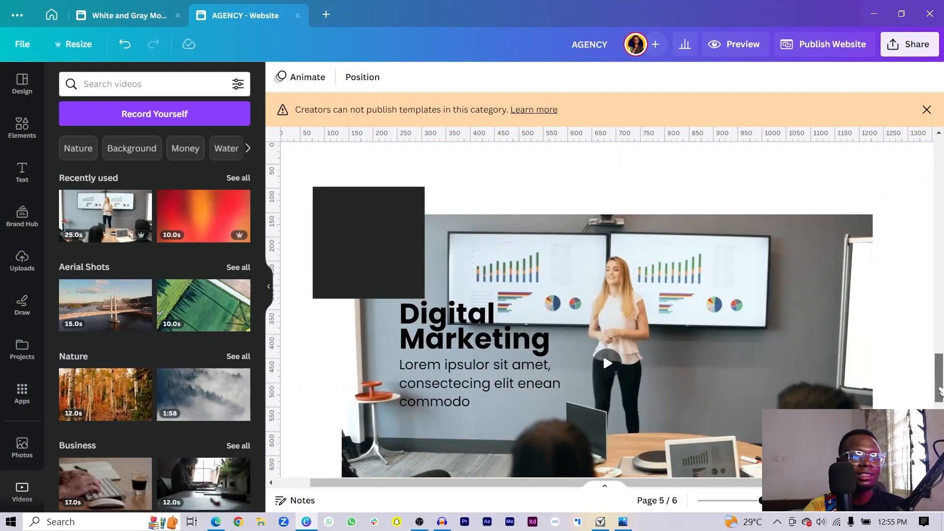
- Turn the heading into light grey '100+' text on the dark square, narrowed to fit
left_click(374, 275)
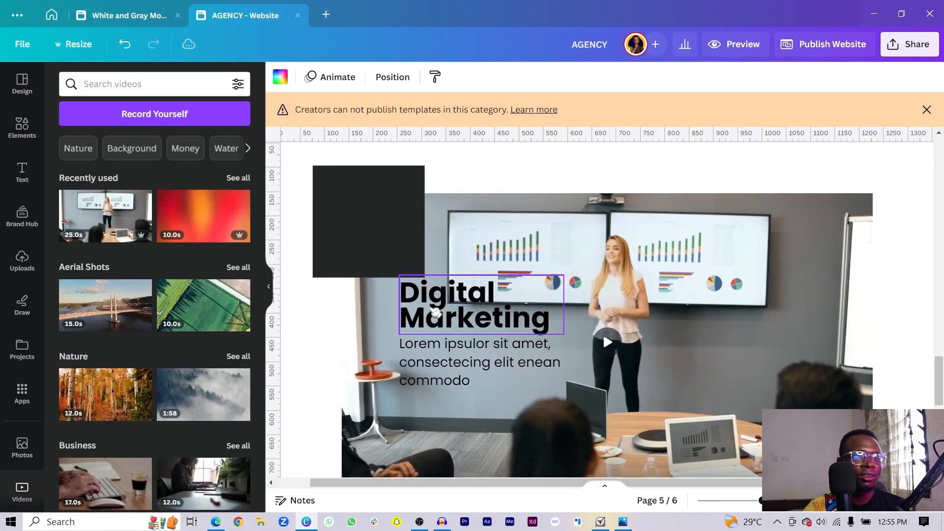
left_click(437, 313)
left_click_drag(437, 313, 365, 215)
double_click(365, 214)
key("BackSpace")
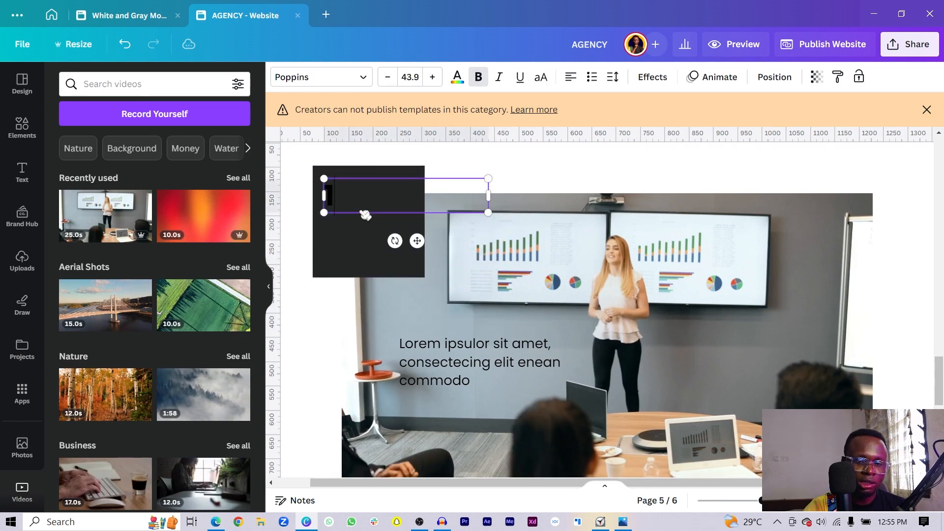
key("ctrl+a")
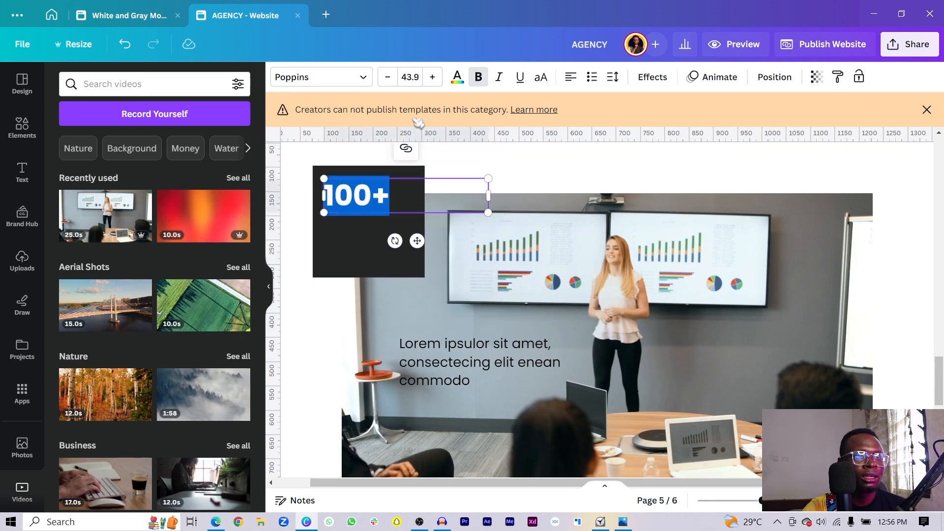
left_click(463, 74)
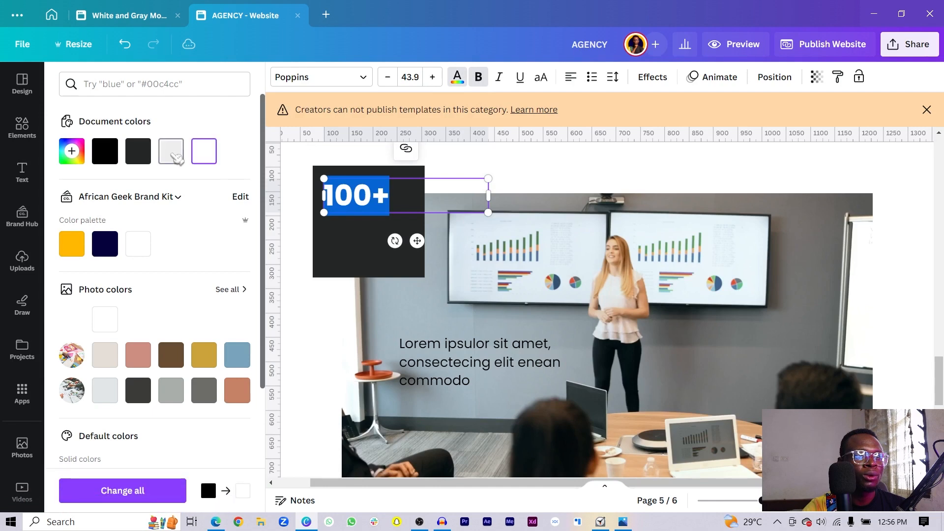
left_click(172, 153)
left_click(306, 241)
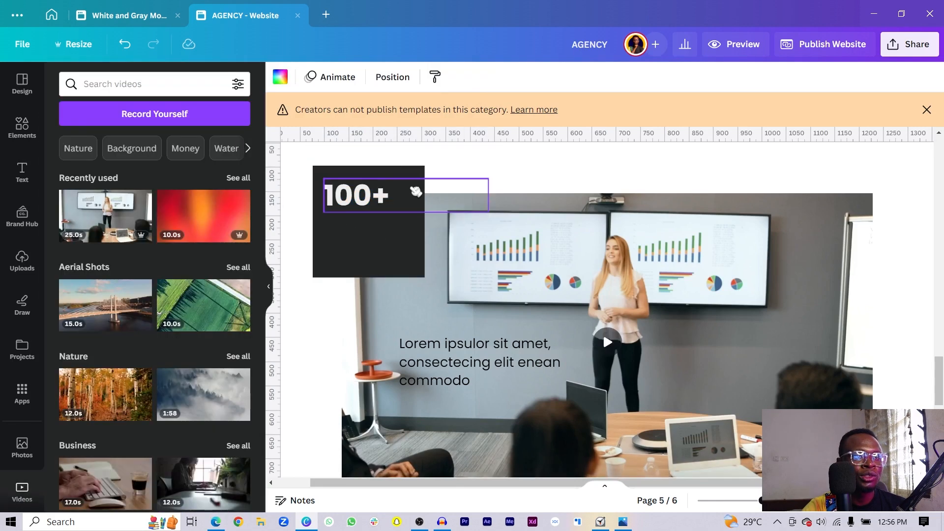
left_click(415, 195)
left_click_drag(488, 195, 406, 201)
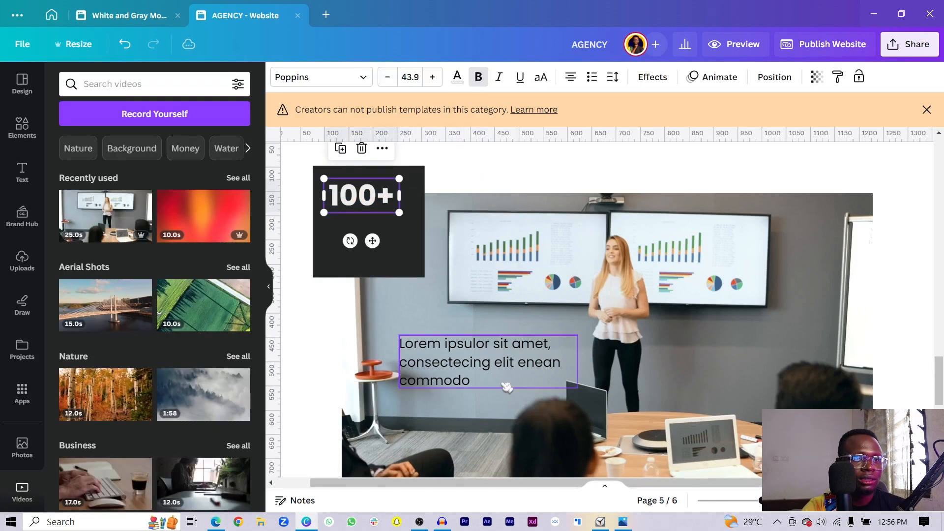
- Put a white 'Happy Clients' label under 100+ and shorten the dark box to fit
left_click_drag(498, 381, 424, 258)
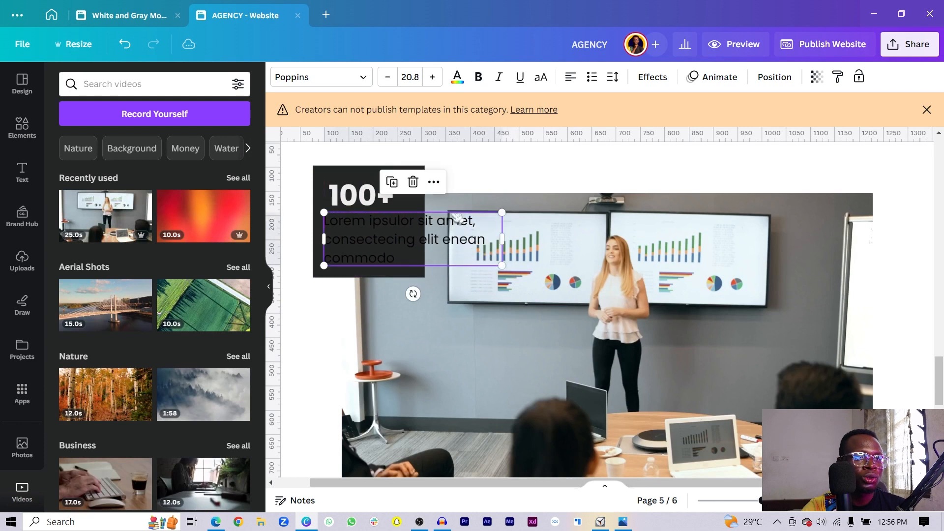
left_click(457, 78)
left_click(214, 157)
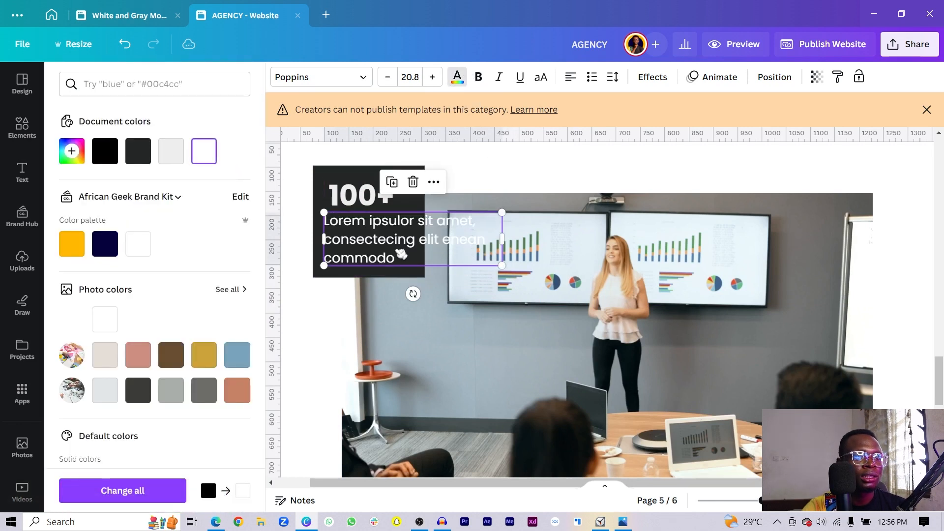
double_click(396, 251)
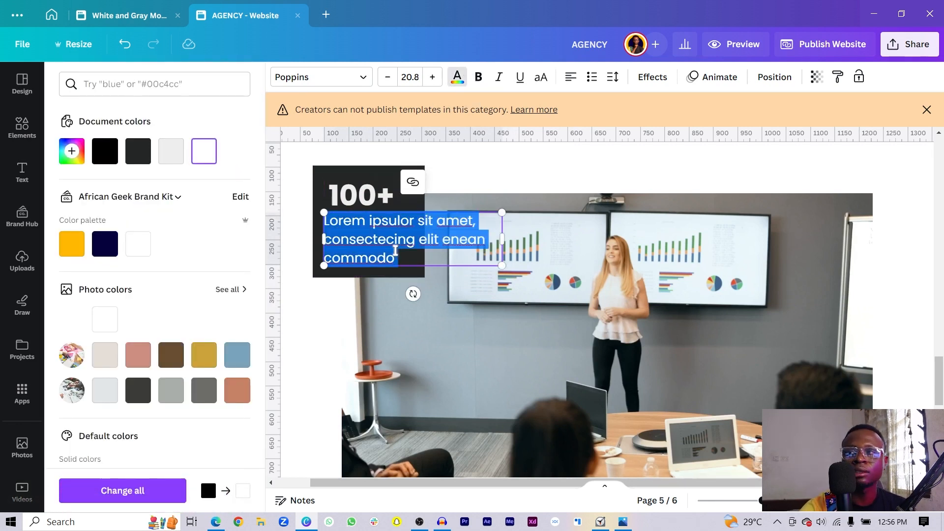
type("Happy Client")
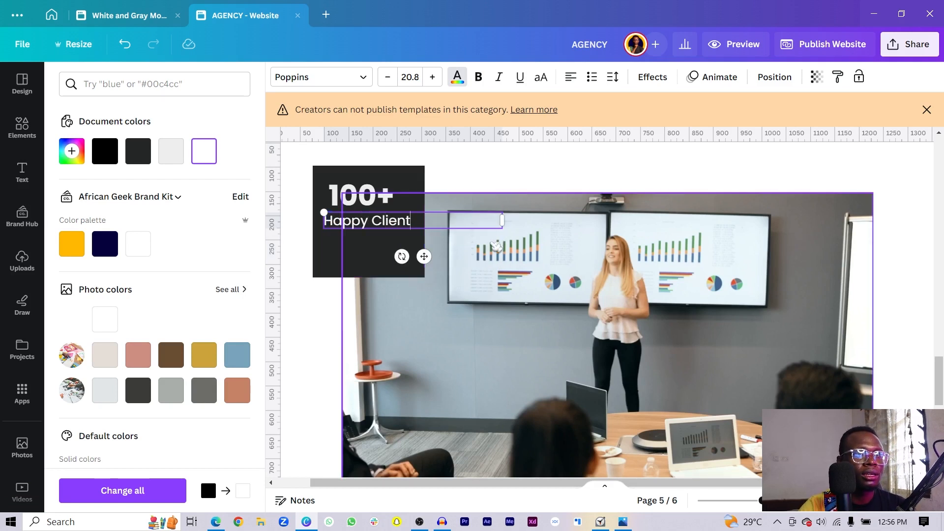
left_click_drag(506, 218, 399, 227)
left_click(395, 221)
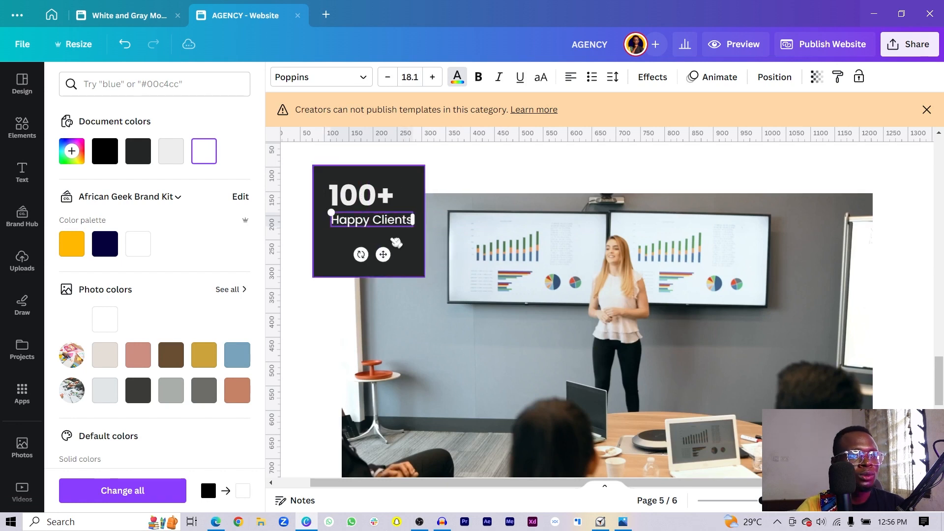
left_click(393, 266)
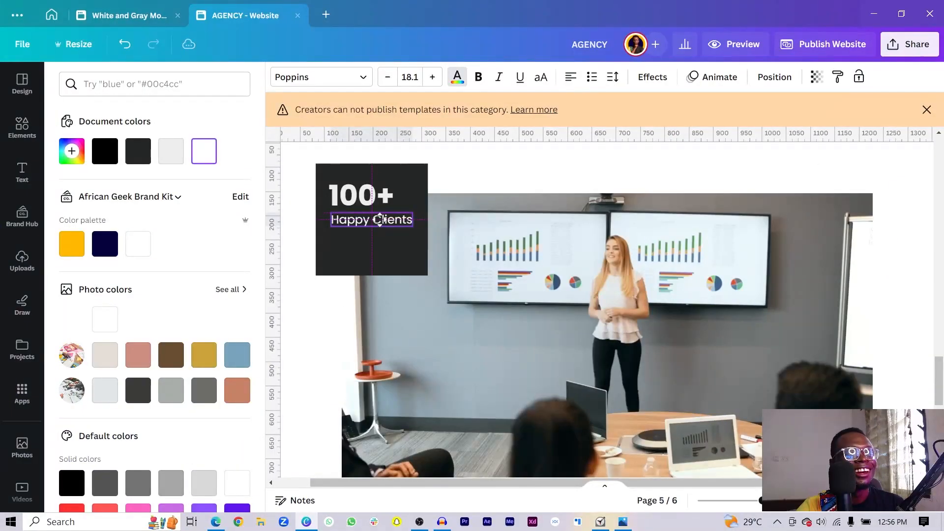
left_click(388, 250)
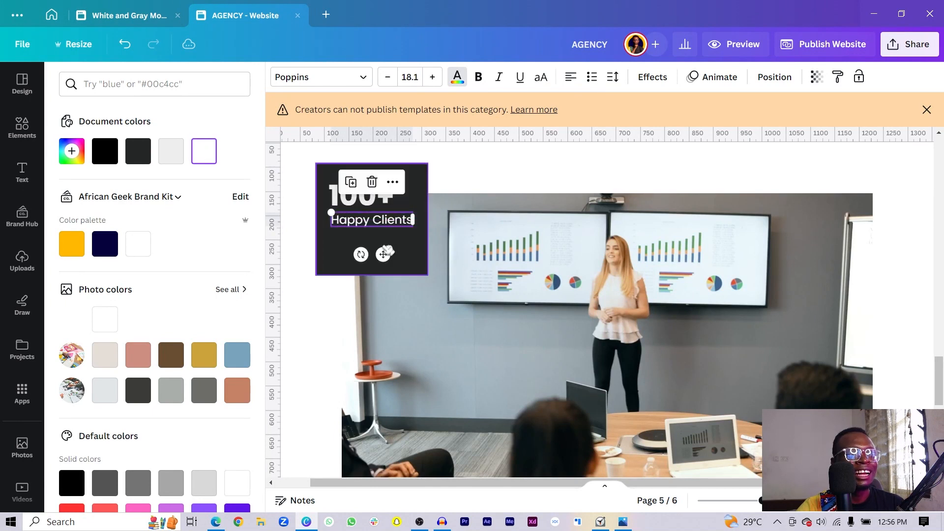
left_click_drag(367, 280, 367, 250)
- Group the 100+ stat box, duplicate it, and place the copy at the video's lower right
left_click(359, 224)
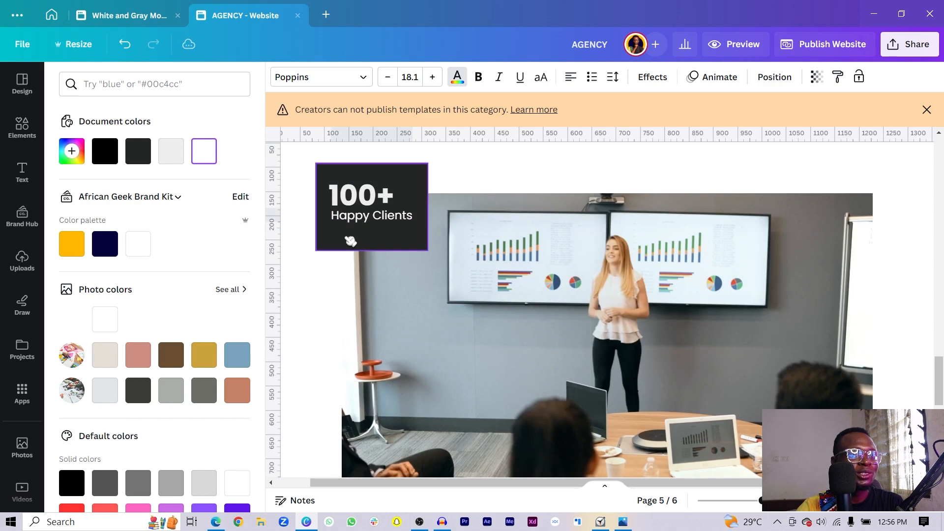
left_click(348, 239)
left_click(343, 204, "shift")
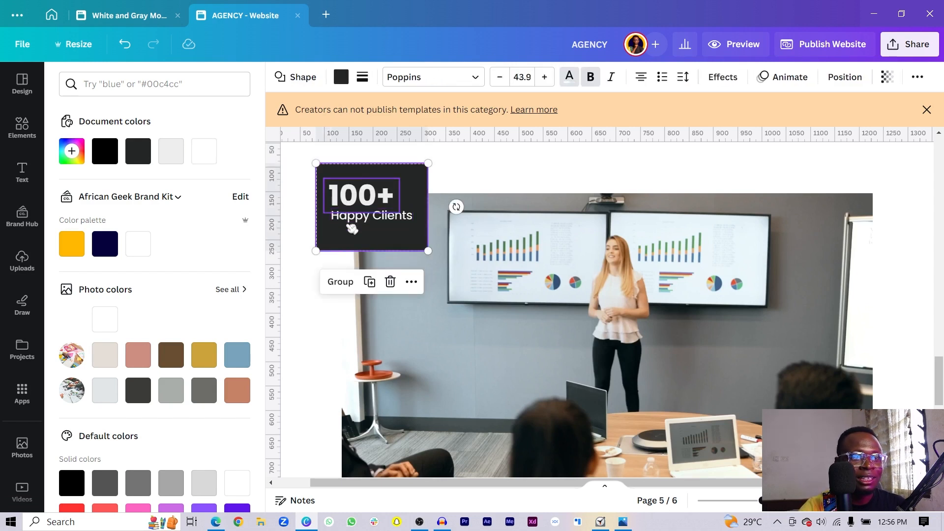
left_click_drag(352, 222, 782, 407)
key("ctrl+d")
scroll(788, 391, "down", 3)
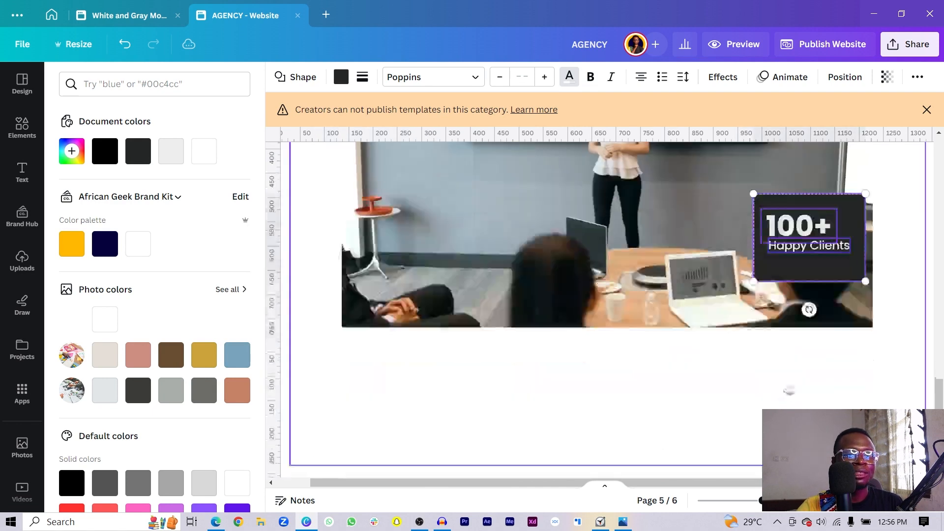
left_click_drag(821, 264, 852, 260)
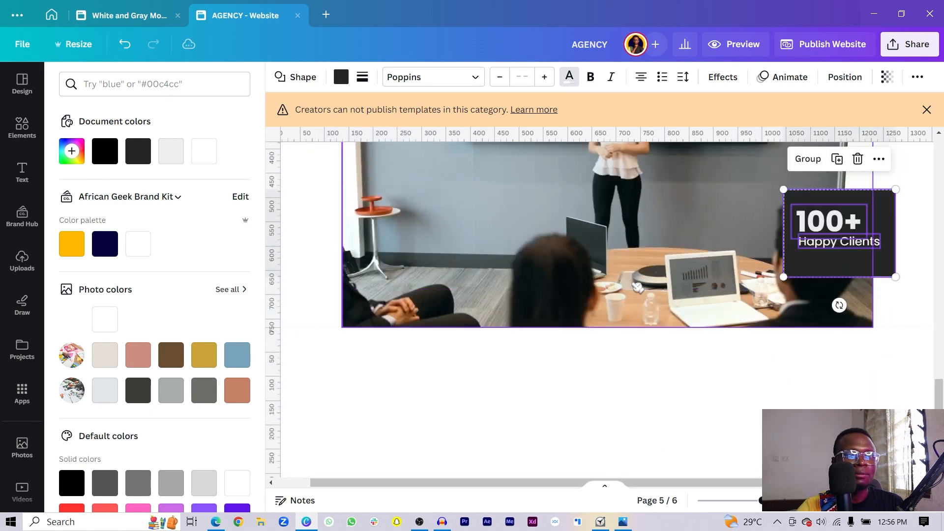
- Nudge the meeting video up and centre it on the page
left_click(742, 328)
scroll(743, 328, "down", 3)
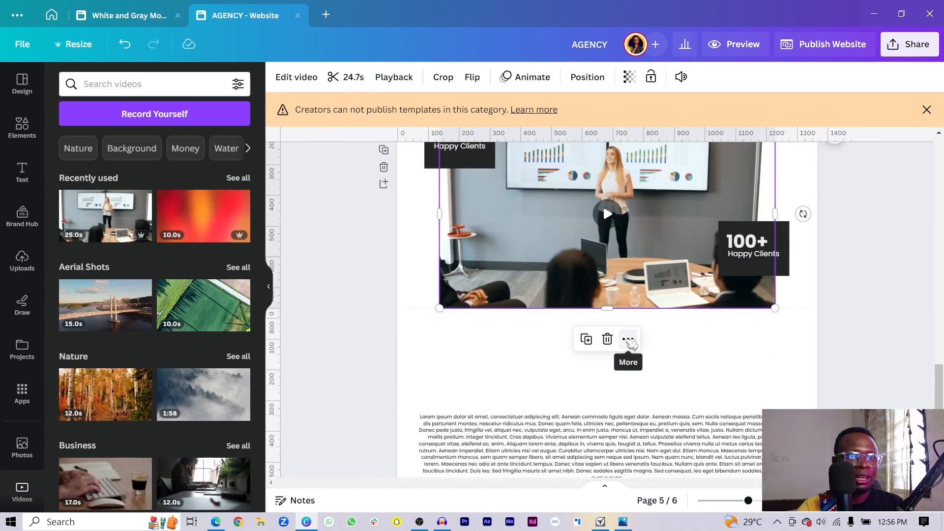
scroll(434, 324, "up", 3)
scroll(453, 305, "down", 3)
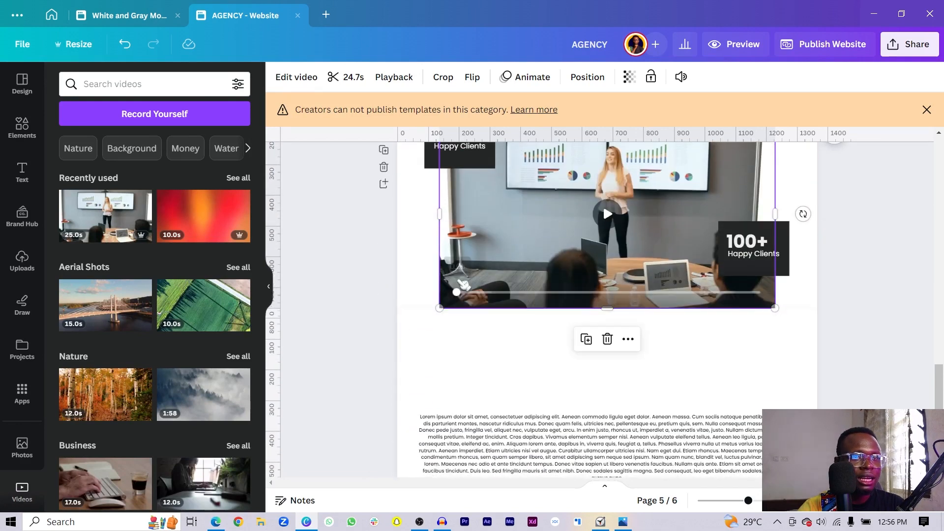
scroll(467, 286, "up", 3)
left_click_drag(541, 375, 541, 363)
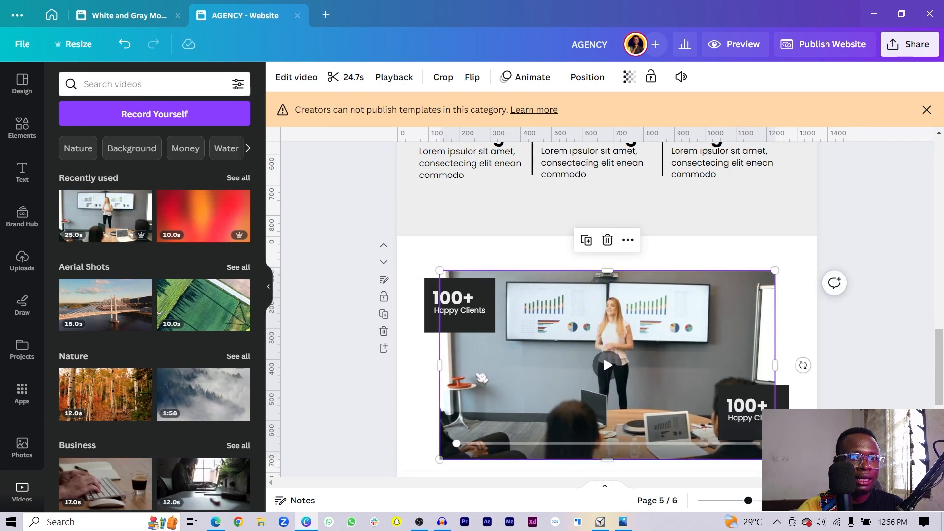
mouse_move(479, 376)
left_mouse_down()
mouse_move(483, 365)
mouse_move(475, 369)
left_mouse_up()
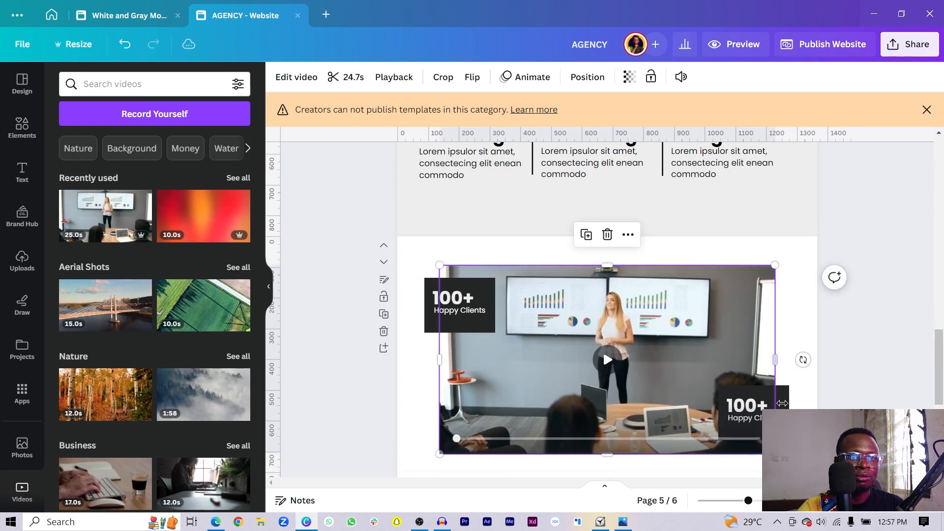
left_click(753, 407)
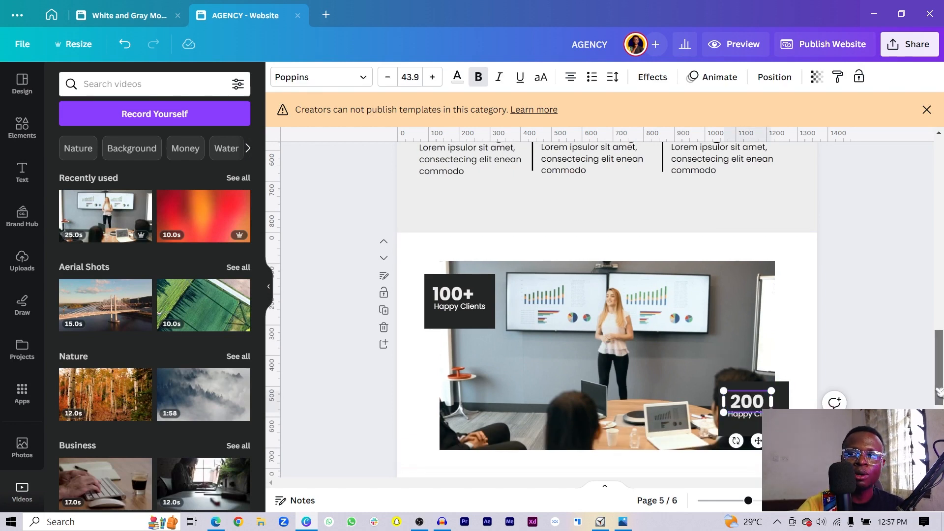
- Relabel the copy 'Projects Completed', shift the text pair, and shorten its dark rectangle
scroll(939, 391, "down", 3)
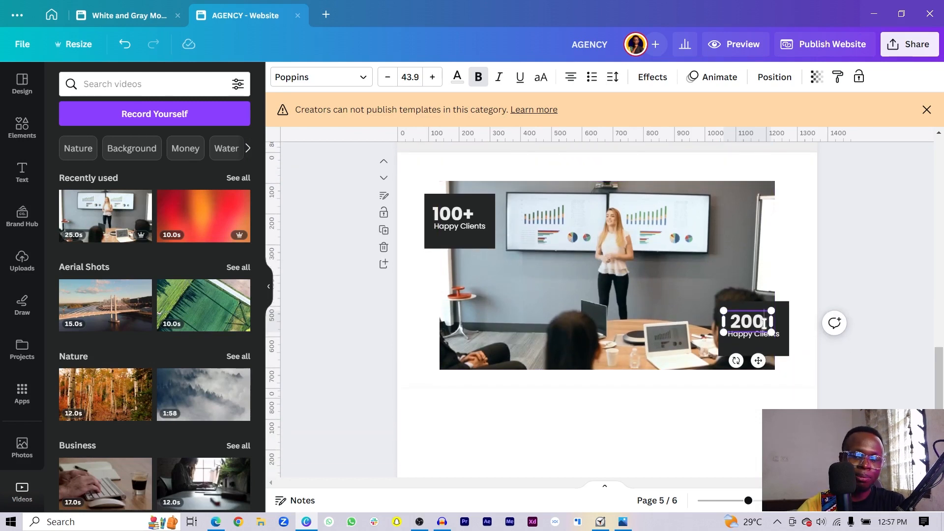
double_click(753, 339)
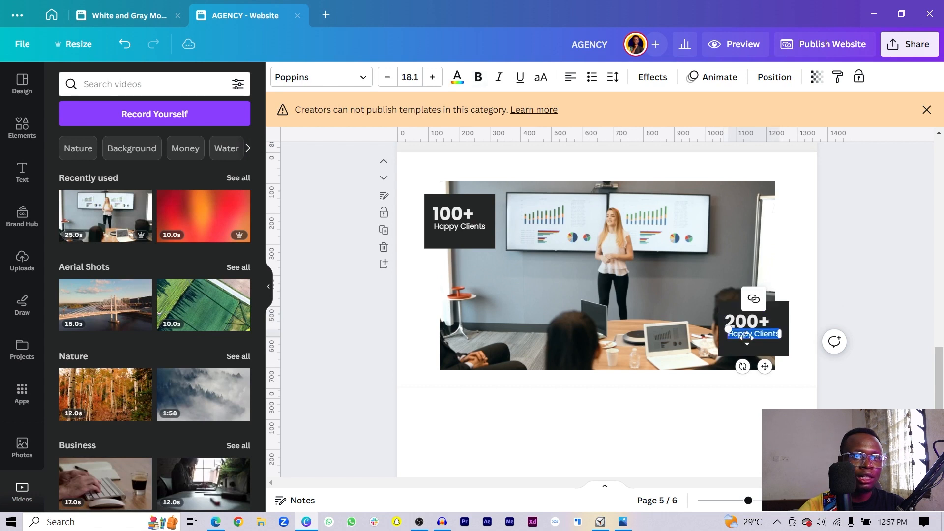
type("Projects Comple")
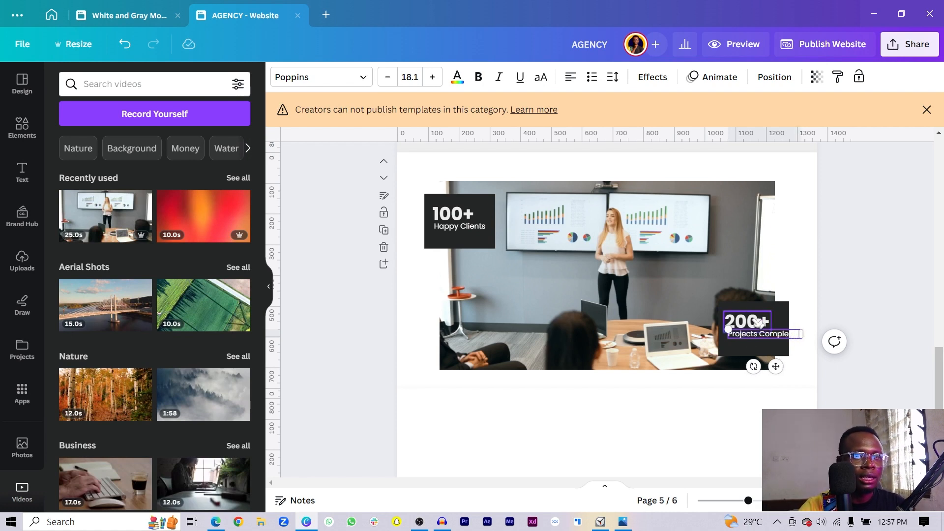
left_click(759, 323, "shift")
left_click_drag(759, 322, 701, 325)
left_click(737, 336)
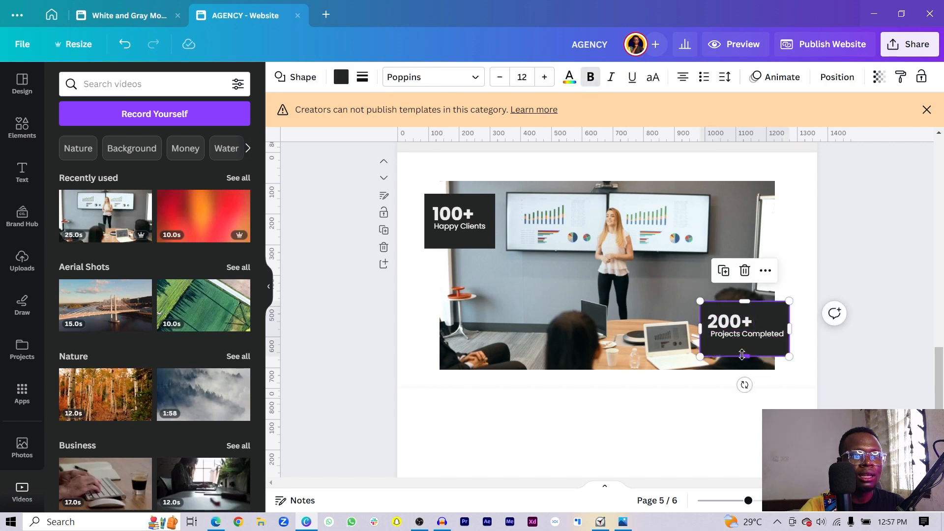
left_click_drag(742, 355, 741, 352)
left_click(335, 310)
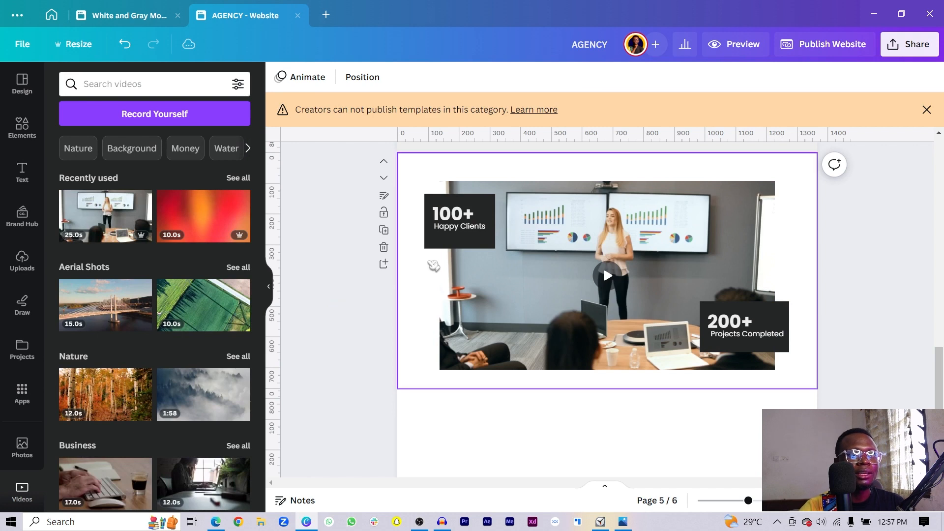
- Shorten the 100+ Happy Clients box slightly to match the other stat box
left_click(442, 241)
left_click_drag(458, 244, 454, 243)
left_click(405, 349)
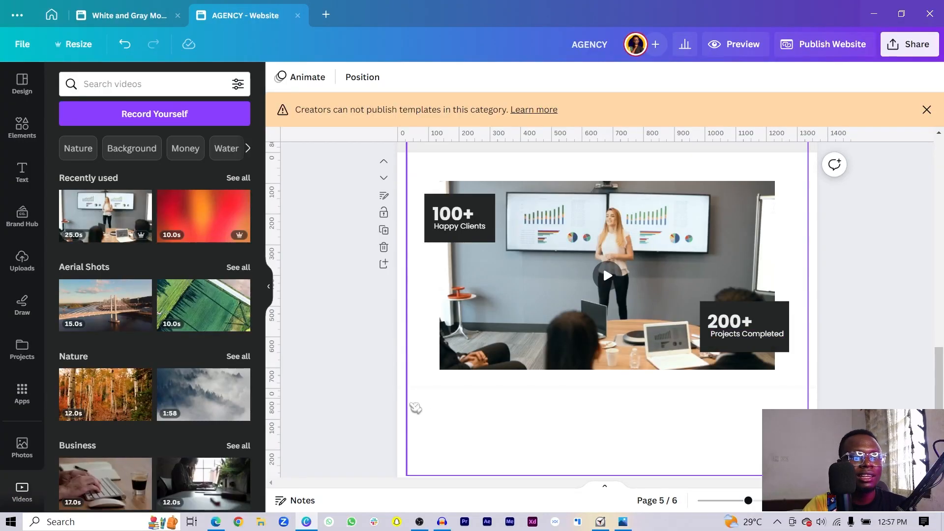
- Move the stray grouped element off page 6
left_click_drag(413, 404, 1, 315)
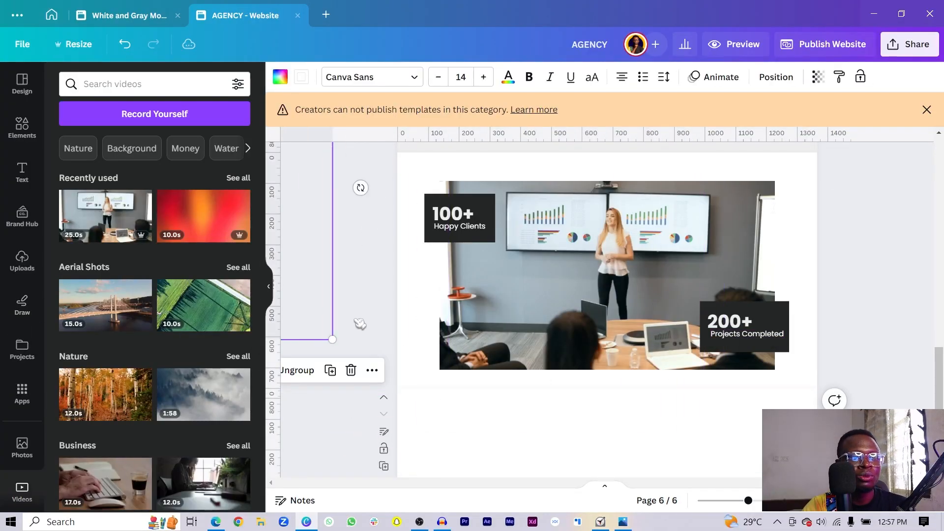
left_click(367, 379)
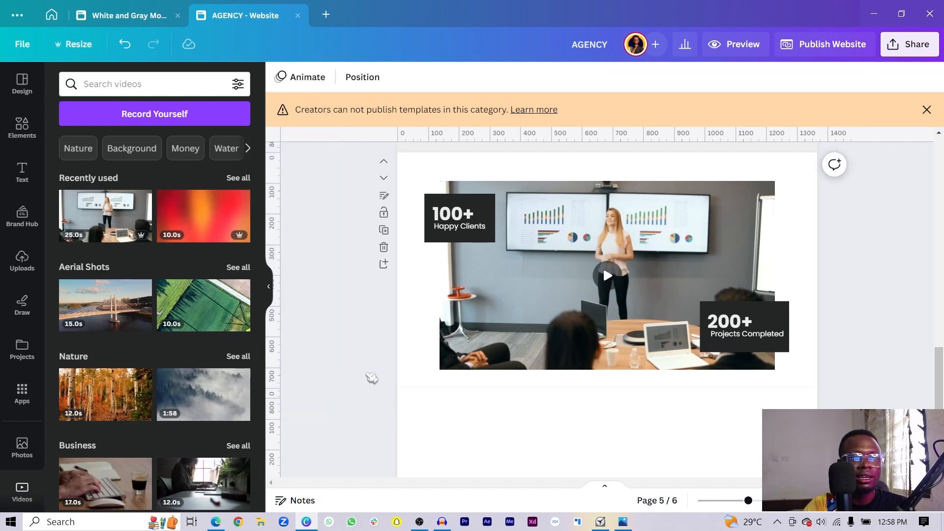
scroll(396, 371, "up", 3)
scroll(396, 371, "down", 3)
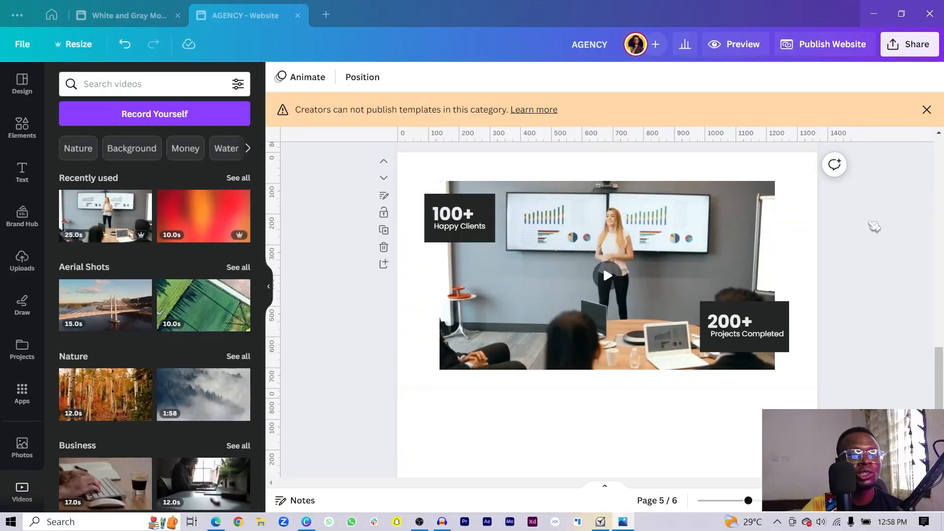
scroll(590, 295, "down", 1)
scroll(401, 347, "up", 3)
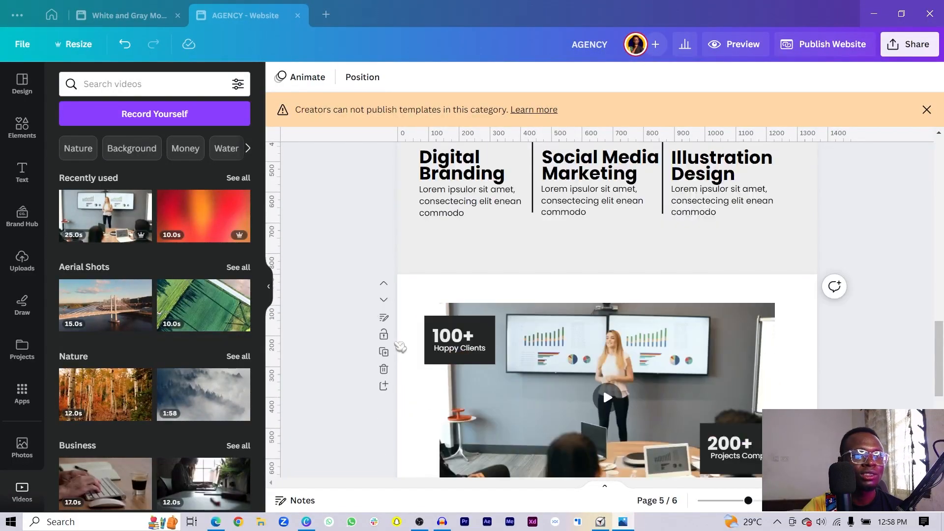
- Add a blank page after page 5 and copy the Digital Marketing heading and description onto it
left_click(384, 386)
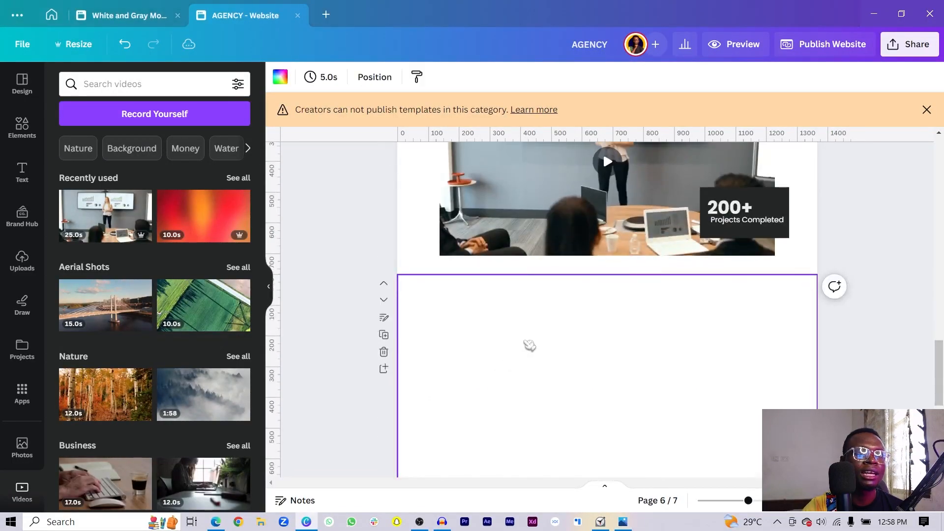
left_click_drag(597, 345, 588, 415)
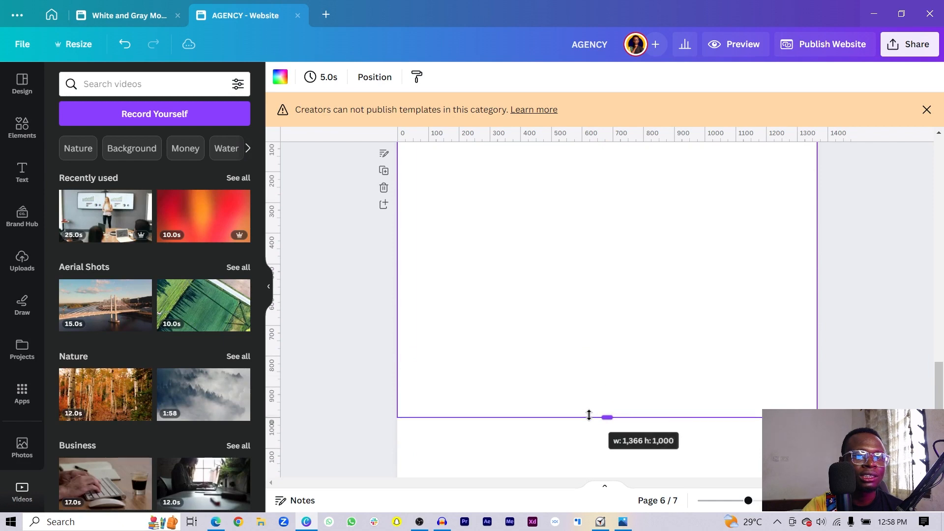
scroll(589, 415, "up", 3)
scroll(529, 382, "up", 10)
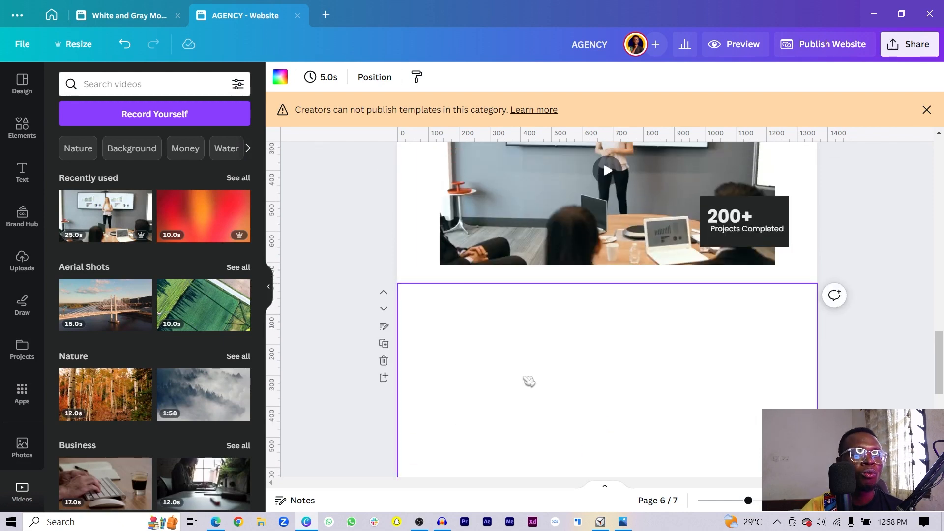
left_click(458, 343)
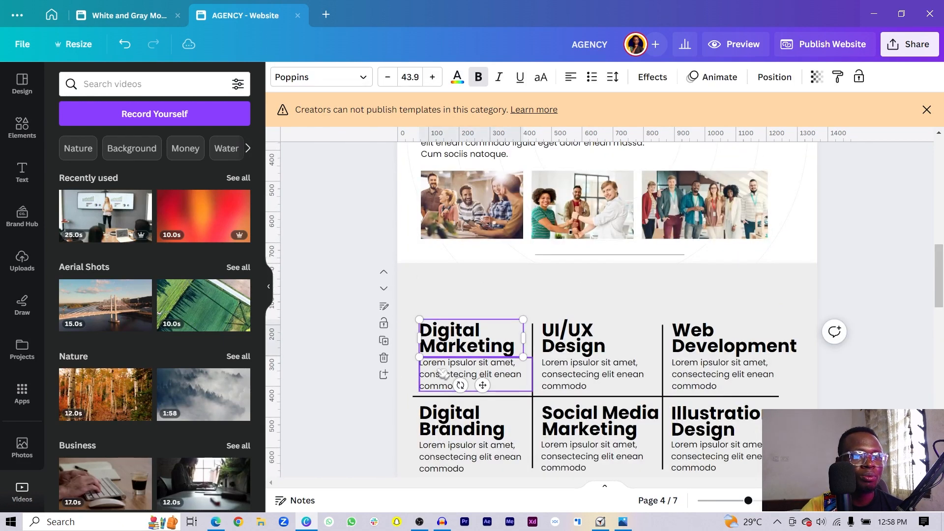
left_click(443, 374, "shift")
key("ctrl+d")
left_click_drag(450, 369, 463, 352)
scroll(448, 365, "down", 10)
left_click(584, 382)
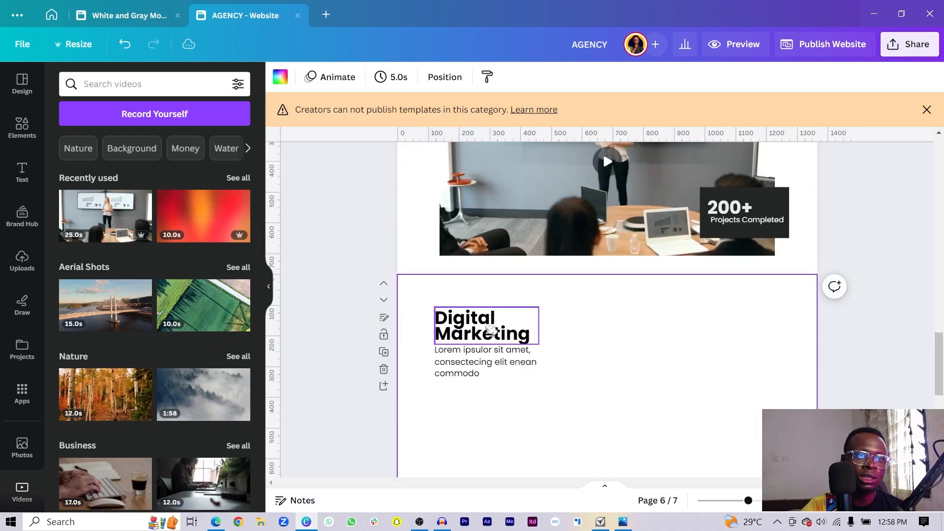
- Rename the copied heading to 'Project Awards'
left_click_drag(607, 327, 444, 373)
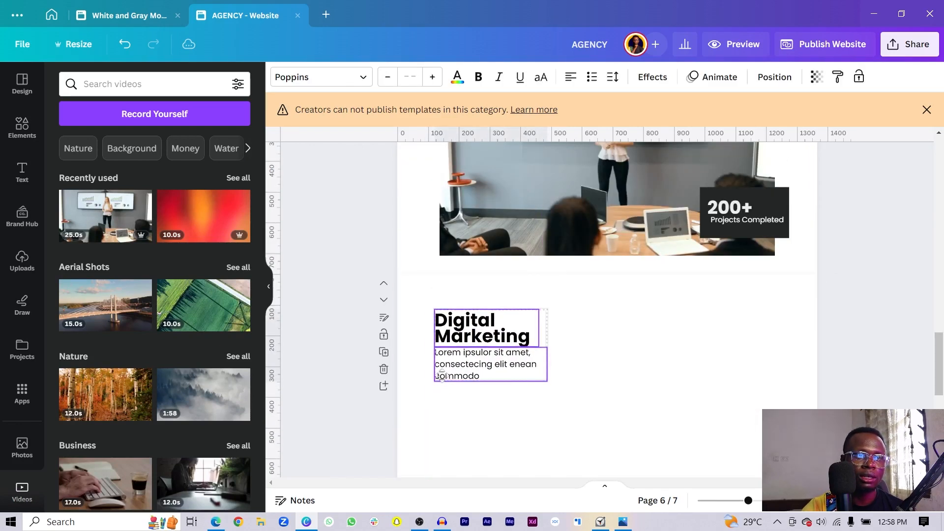
left_click(626, 376)
left_click_drag(549, 325, 471, 370)
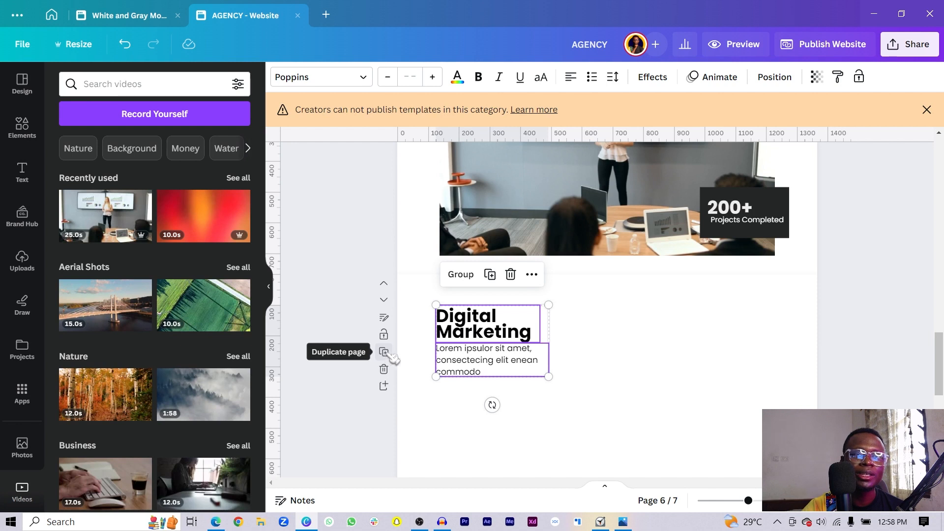
right_click(523, 307)
right_click(529, 339)
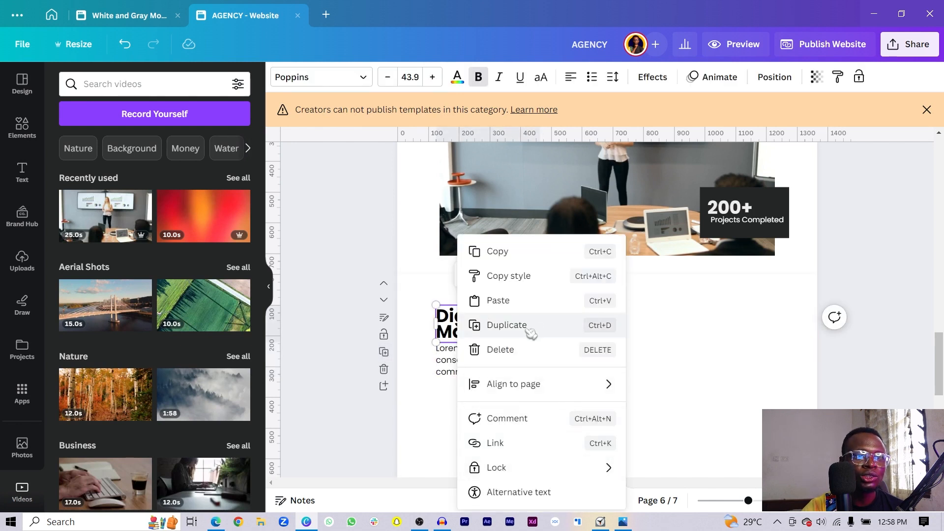
left_click(697, 348)
left_click(496, 334)
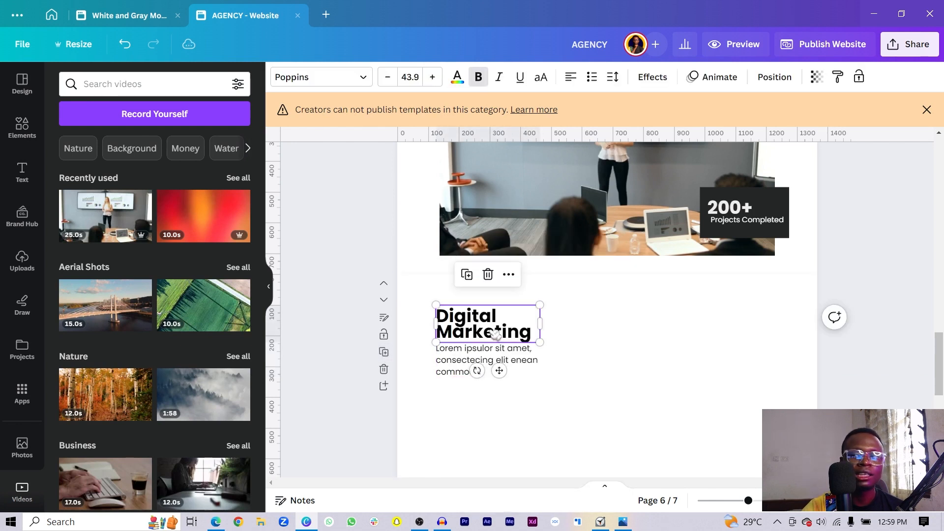
left_click(493, 333)
type("Project")
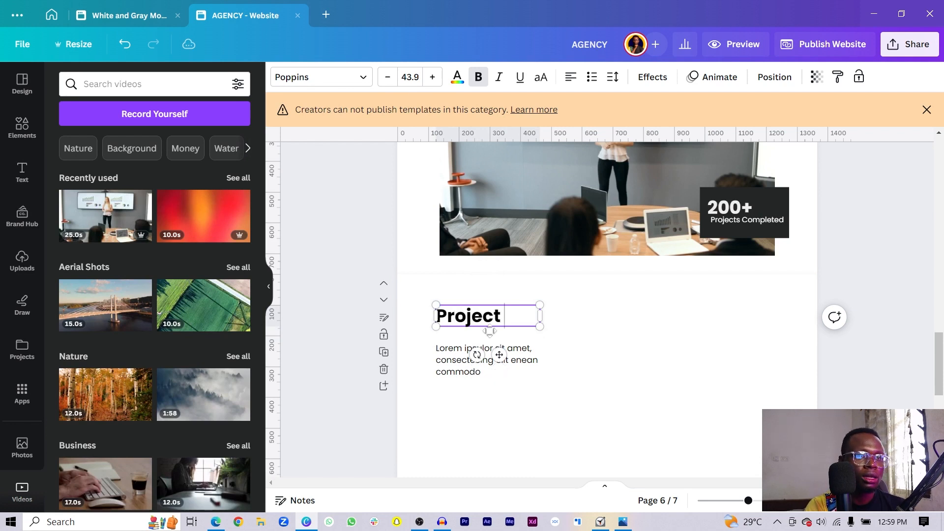
type(" Awards")
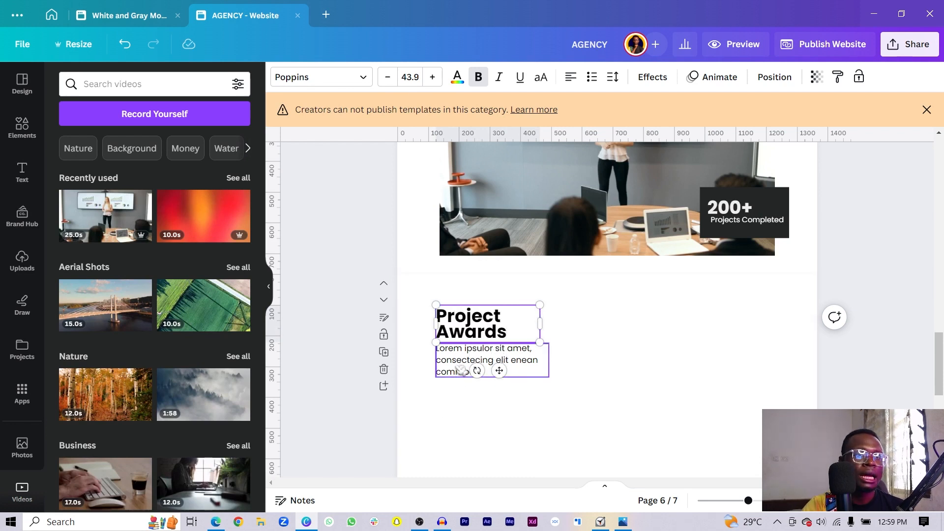
- Widen the description box under Project Awards to two lines
left_click(485, 356)
left_click_drag(552, 361, 603, 365)
left_click(568, 348)
left_click(568, 348)
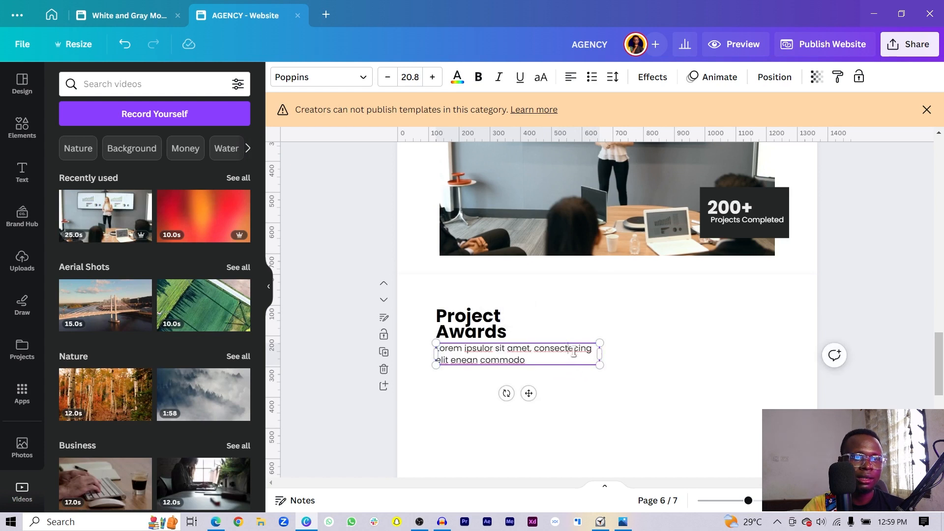
left_click(623, 365)
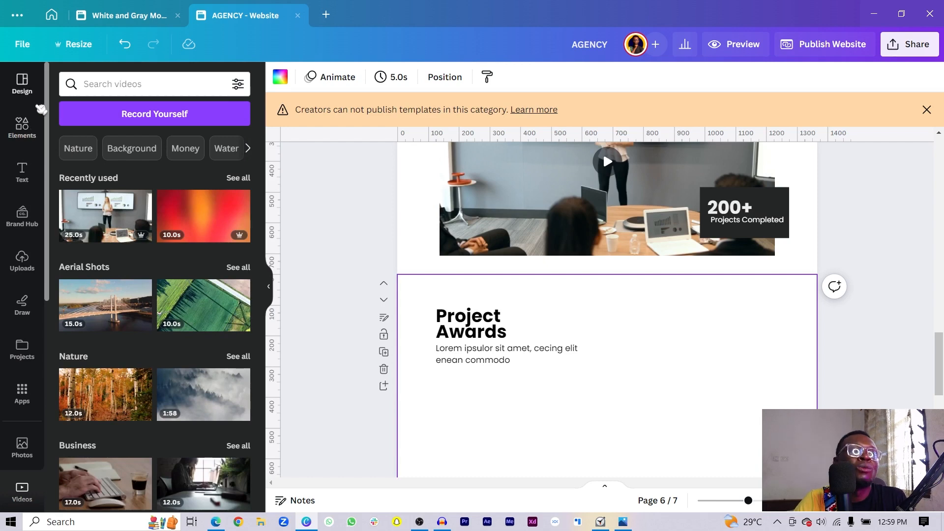
- Search Elements for 'awards' and narrow the description box under Project Awards
left_click(27, 135)
left_click(144, 84)
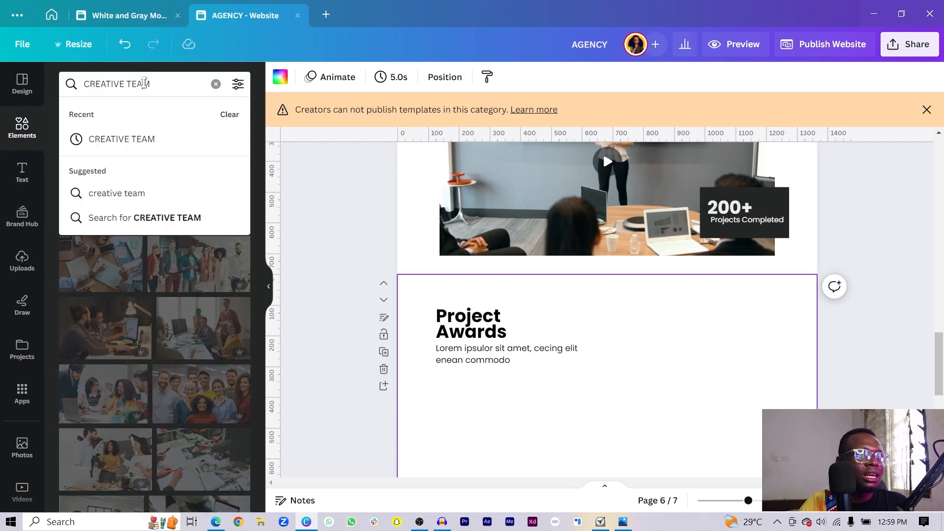
triple_click(144, 83)
type("awards")
key("Return")
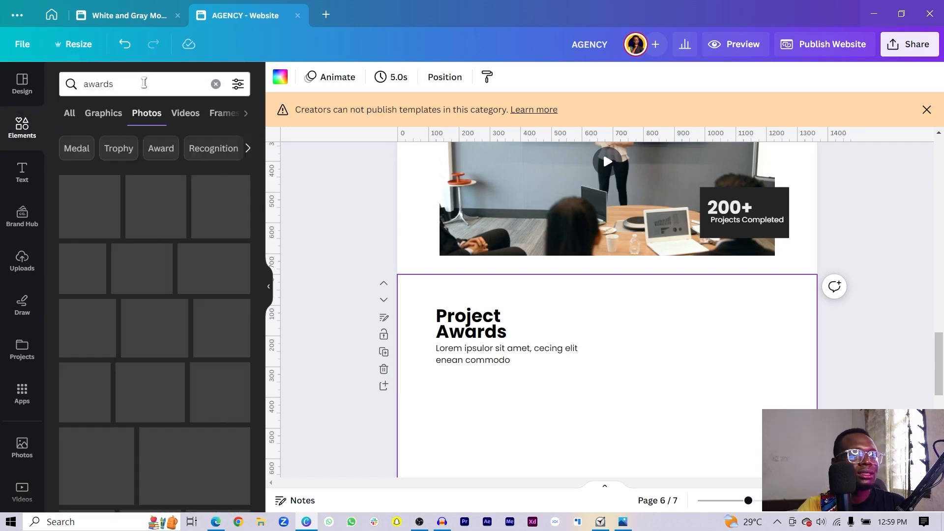
left_click(569, 367)
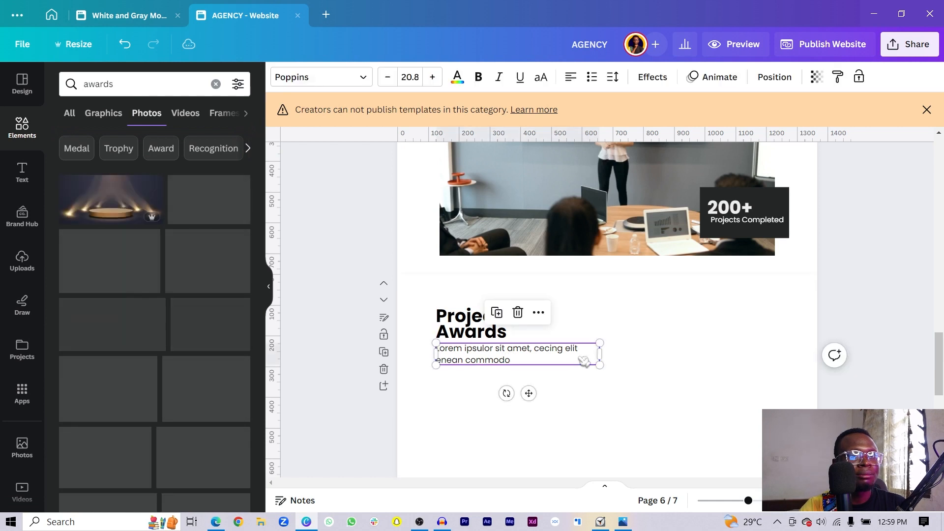
left_click_drag(599, 356, 564, 355)
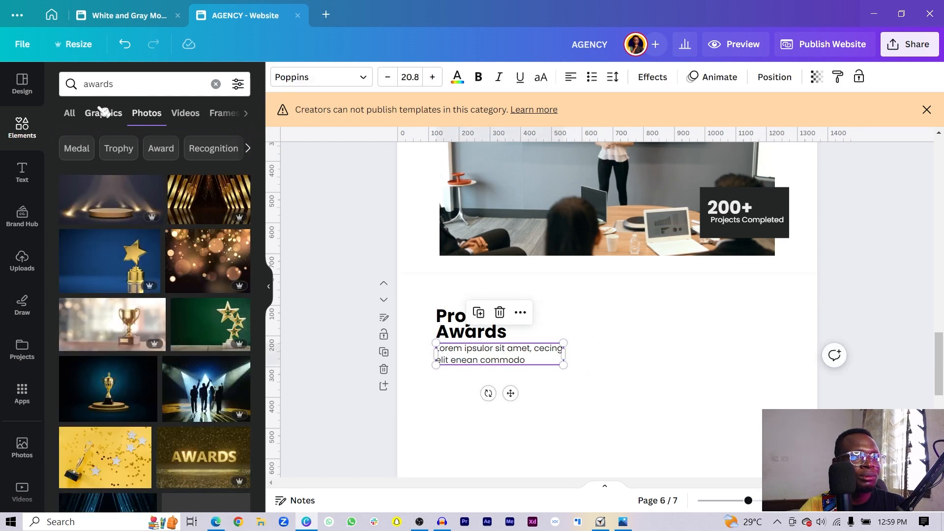
- Add the star trophy and crystal trophy graphics from the awards Graphics results
left_click(161, 149)
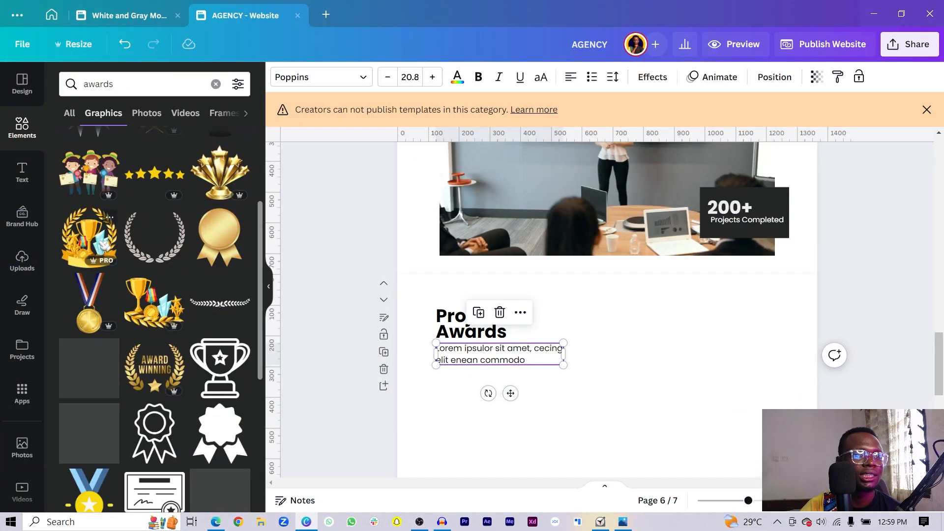
scroll(104, 243, "down", 3)
scroll(111, 315, "down", 2)
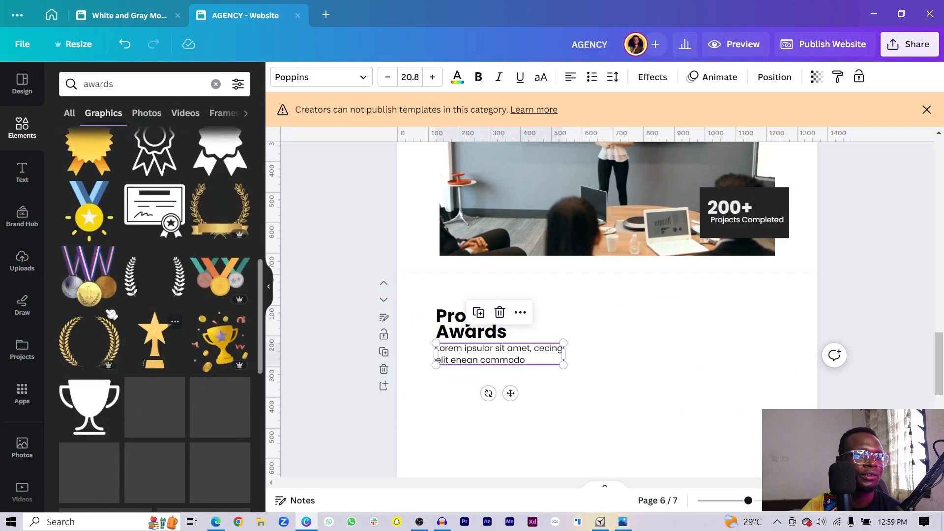
scroll(112, 315, "down", 3)
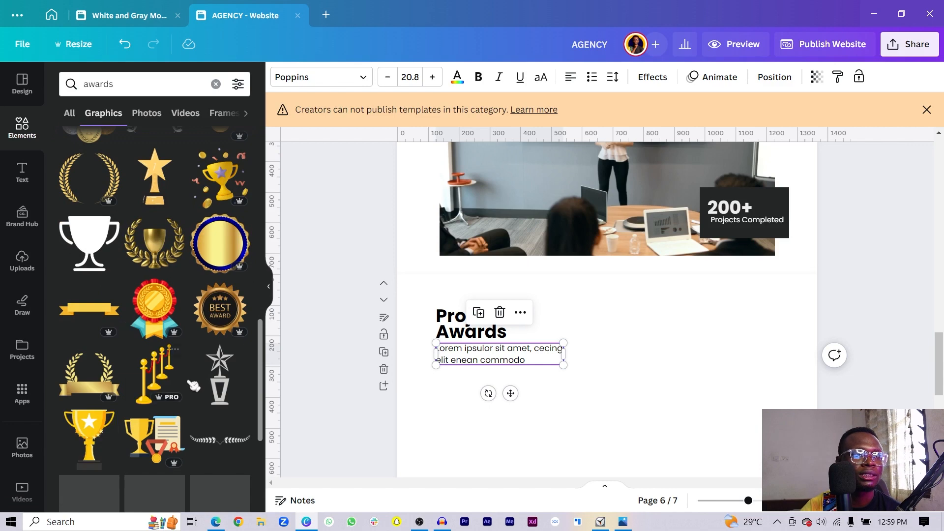
left_click(218, 384)
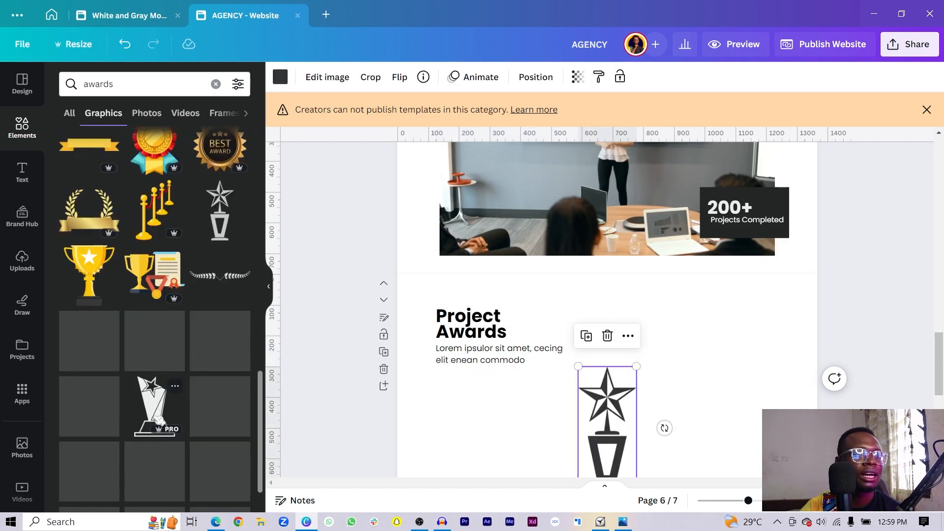
left_click(156, 333)
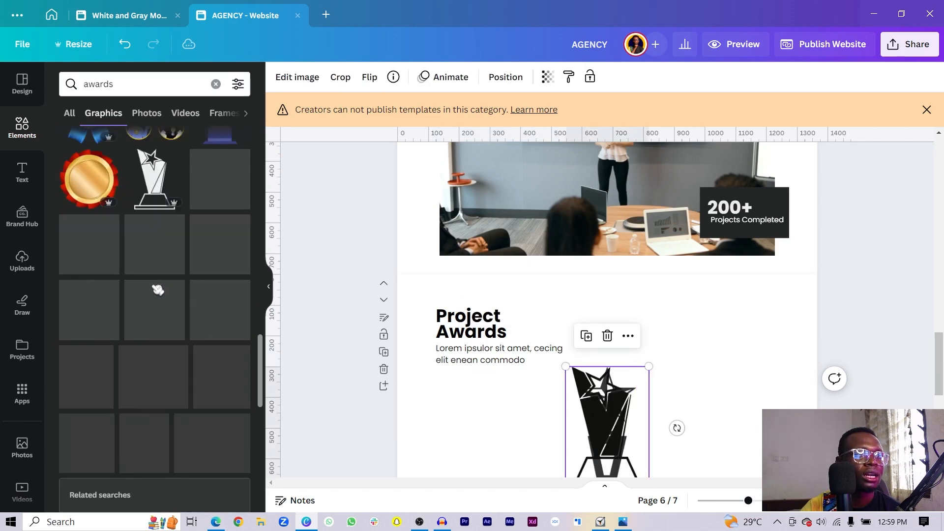
scroll(154, 287, "up", 3)
scroll(147, 290, "down", 5)
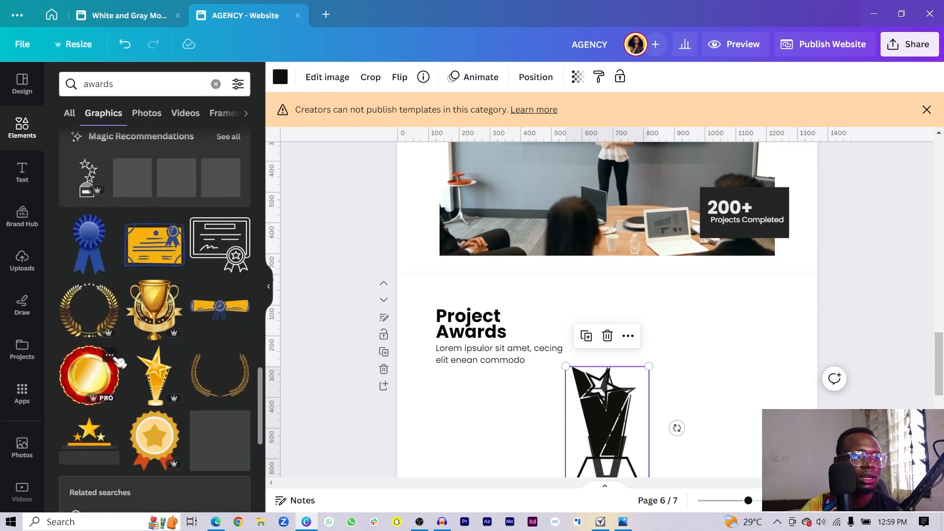
scroll(120, 365, "down", 6)
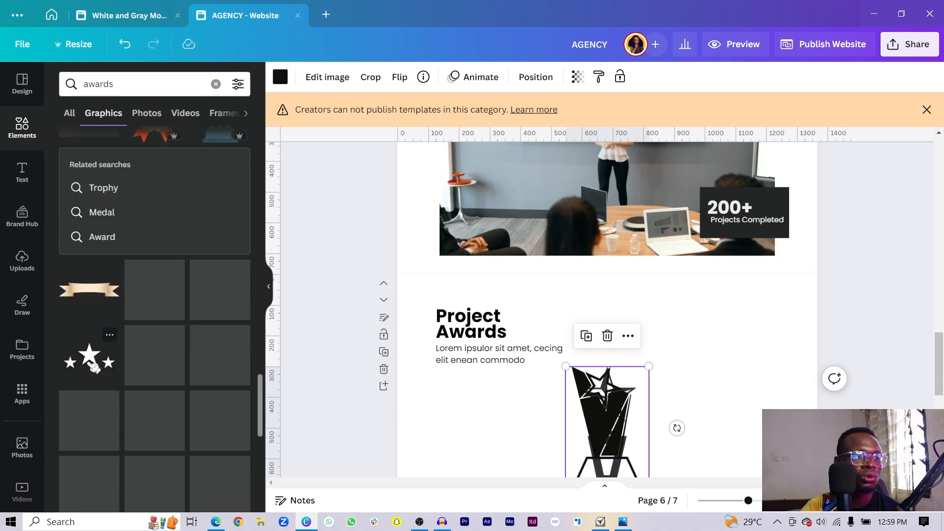
- Add the three-stars graphic, line up all three, shrink them and move them beside the heading
left_click_drag(92, 365, 766, 437)
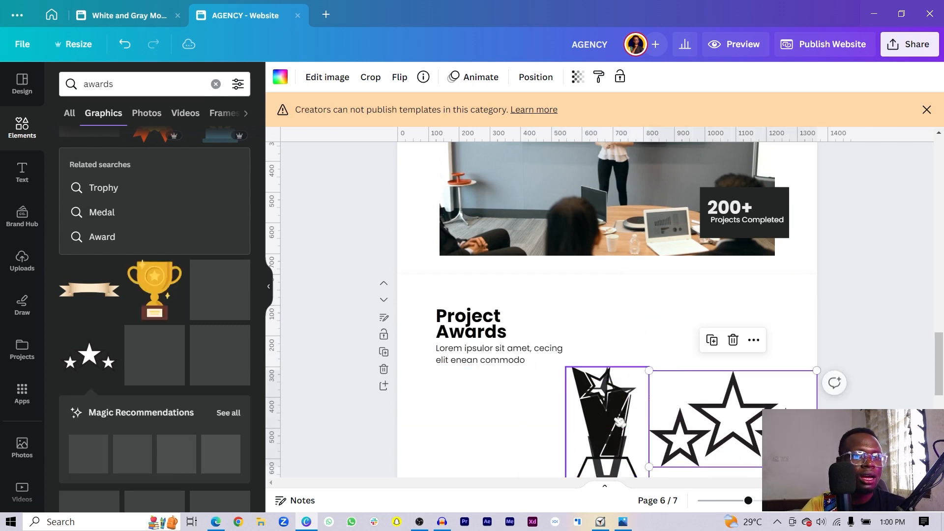
left_click_drag(602, 411, 456, 397)
scroll(496, 417, "down", 3)
left_click_drag(592, 301, 532, 292)
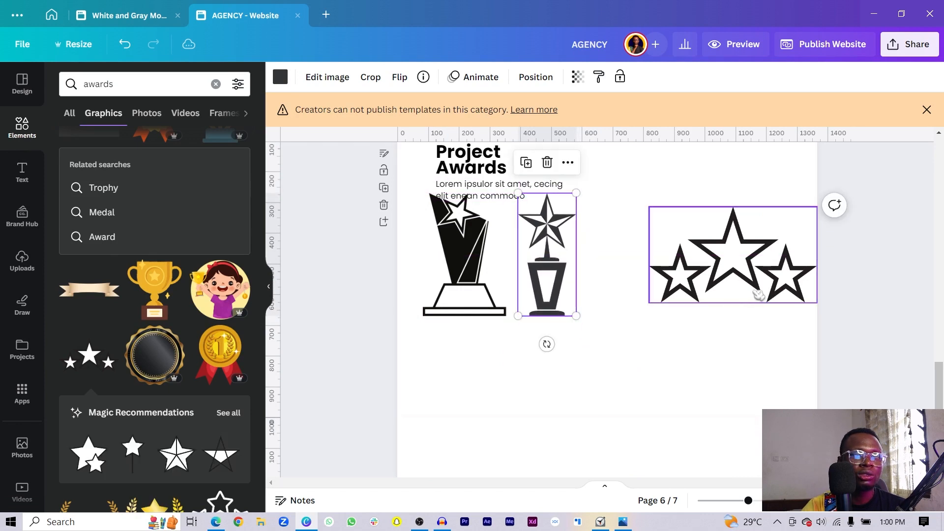
left_click_drag(755, 295, 698, 292)
left_click_drag(771, 249, 422, 287)
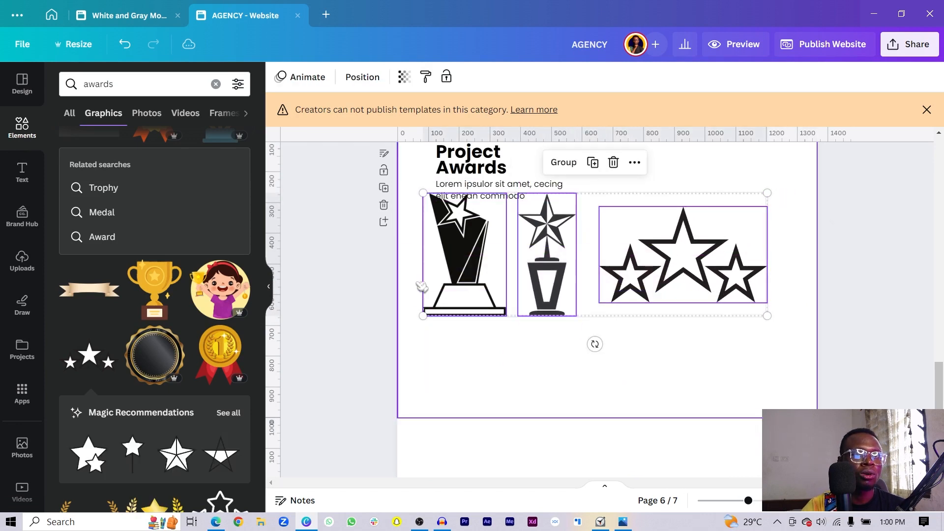
left_click_drag(424, 319, 620, 279)
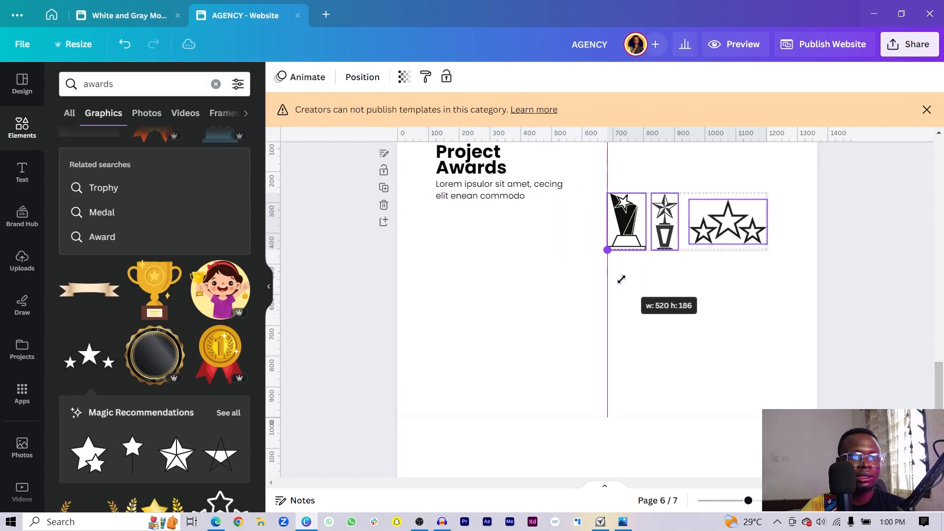
left_click_drag(619, 404, 617, 353)
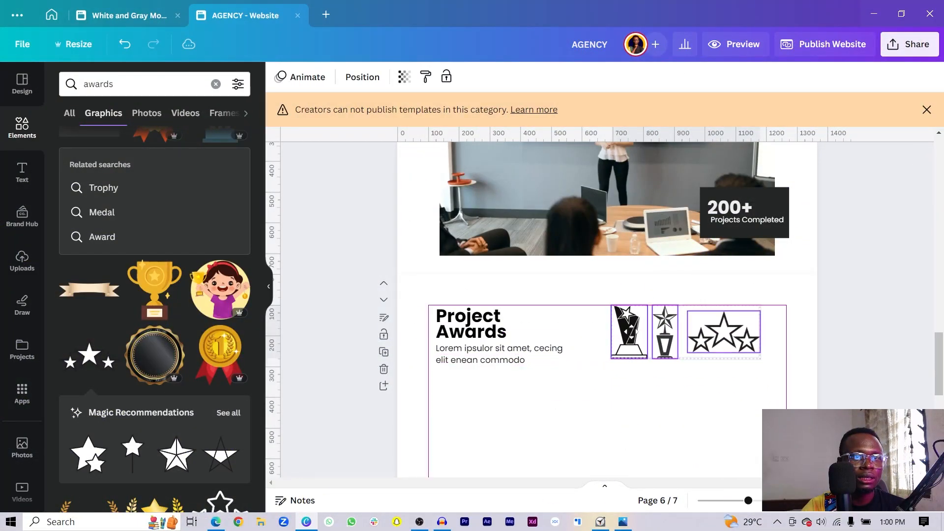
- Shift the two trophy graphics right to space the award row evenly
left_click(596, 386)
scroll(562, 382, "up", 3)
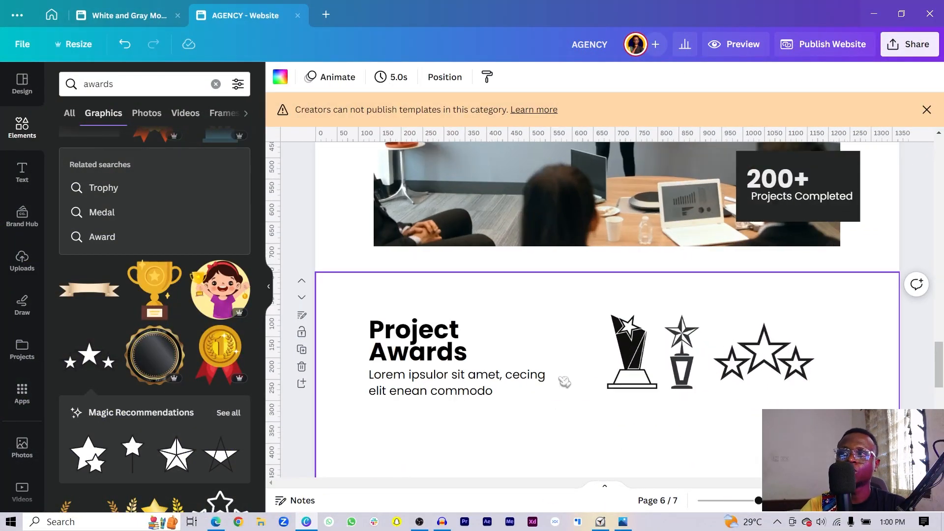
left_click_drag(640, 440, 796, 367)
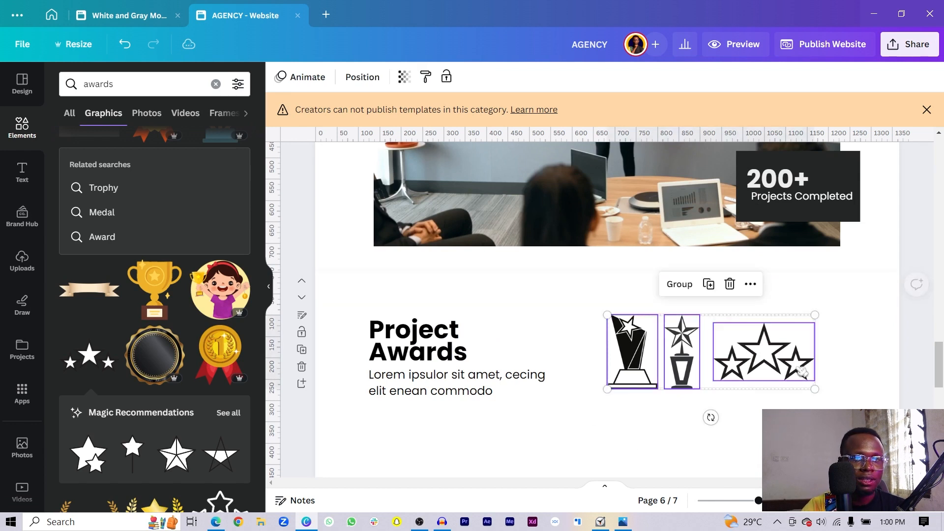
left_click(753, 425)
left_click_drag(674, 404, 761, 363)
left_click_drag(766, 363, 785, 376)
left_click(782, 397)
left_click(770, 375)
- Caption the first trophy 'Best Canva Creator', centre-aligned and wrapped beneath it
left_click(633, 421)
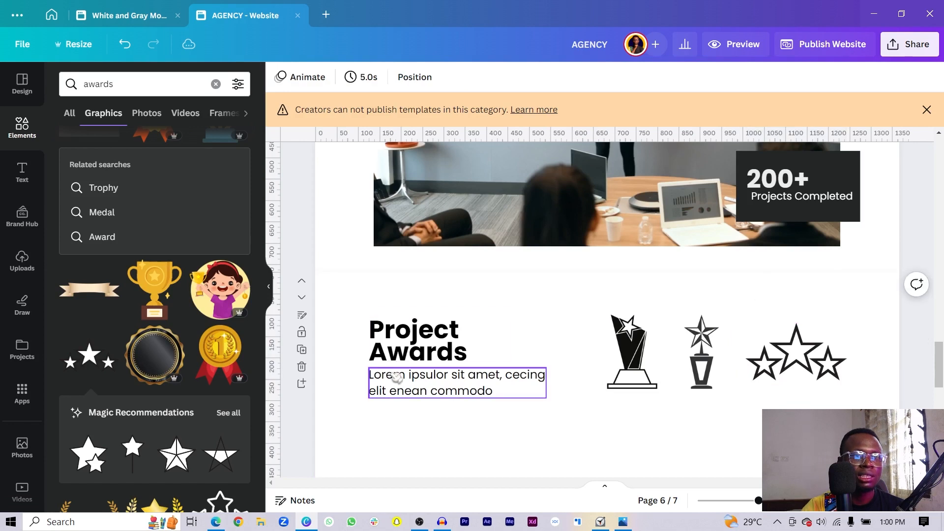
left_click_drag(390, 379, 591, 414)
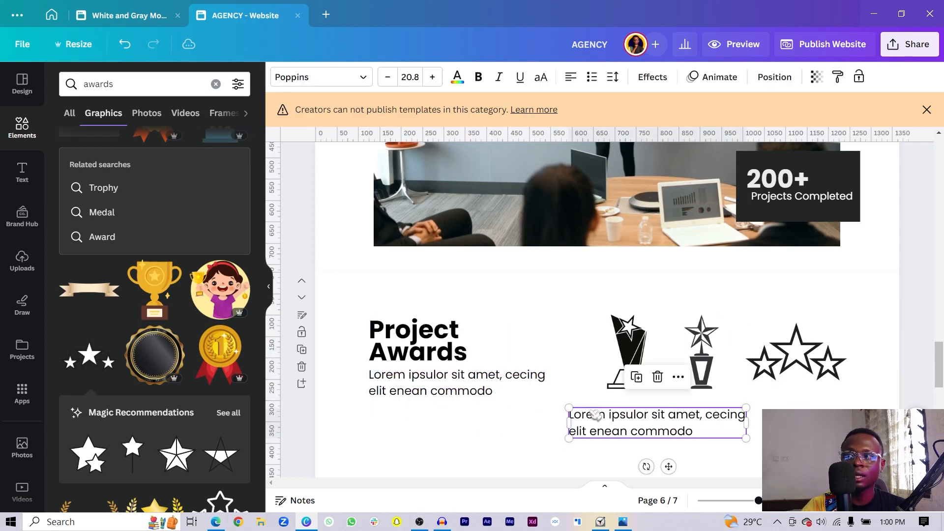
double_click(590, 412)
type("Best Canva Creator")
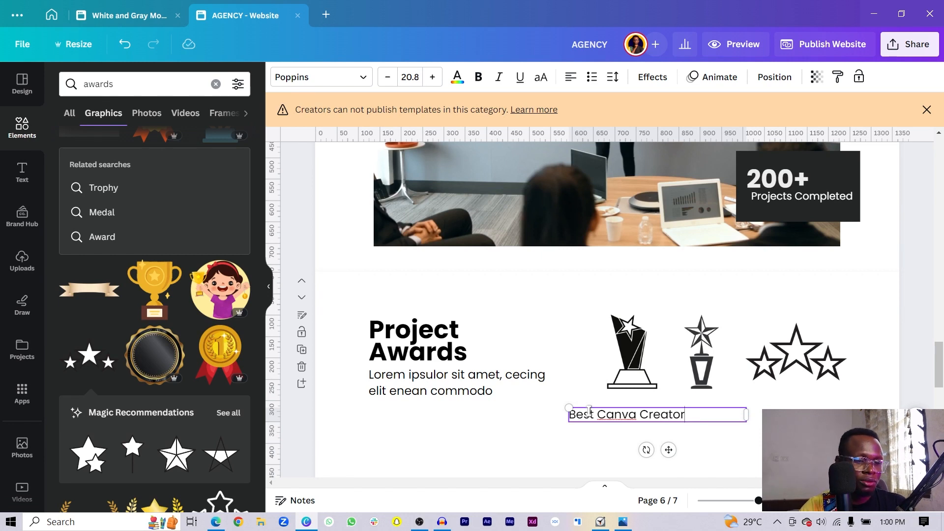
key("ctrl+shift+c")
left_click_drag(747, 414, 654, 417)
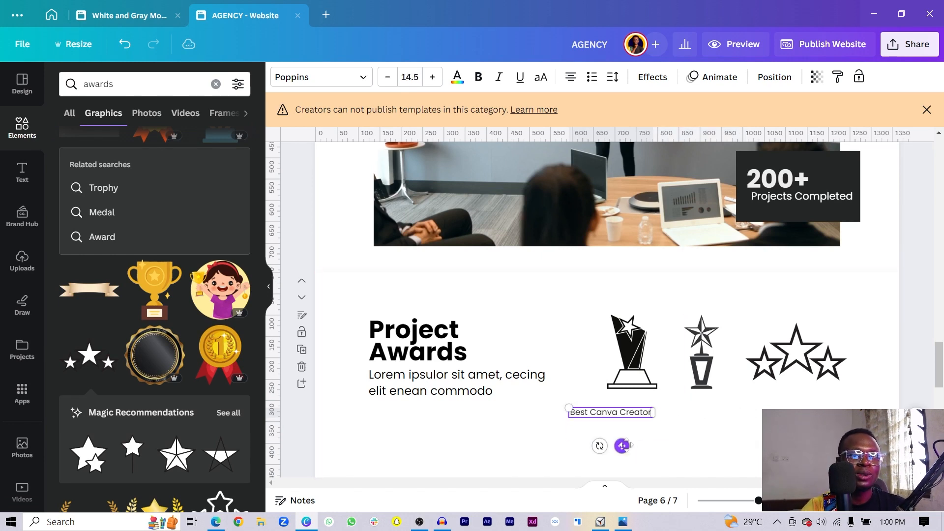
left_click_drag(622, 446, 731, 431)
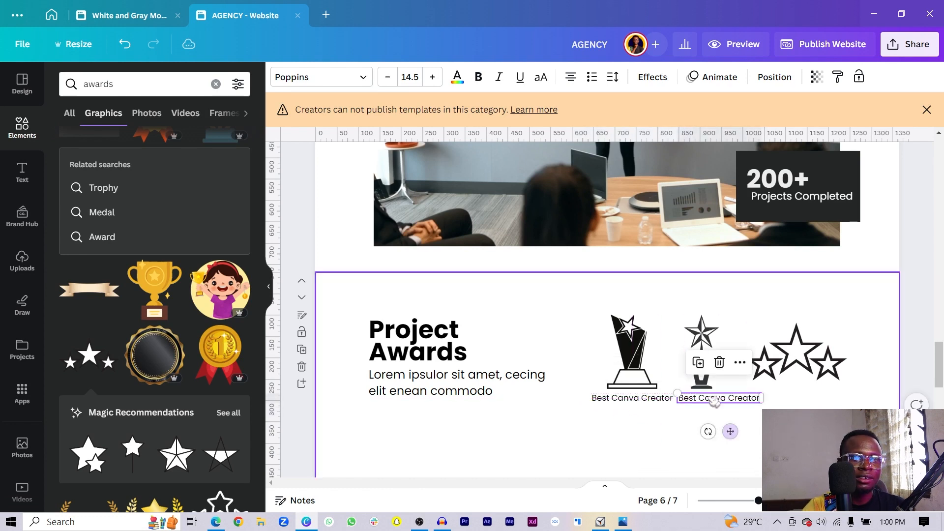
- Caption the second trophy '3x Mobile Design Award' on two lines
left_click(701, 332)
left_click(746, 398)
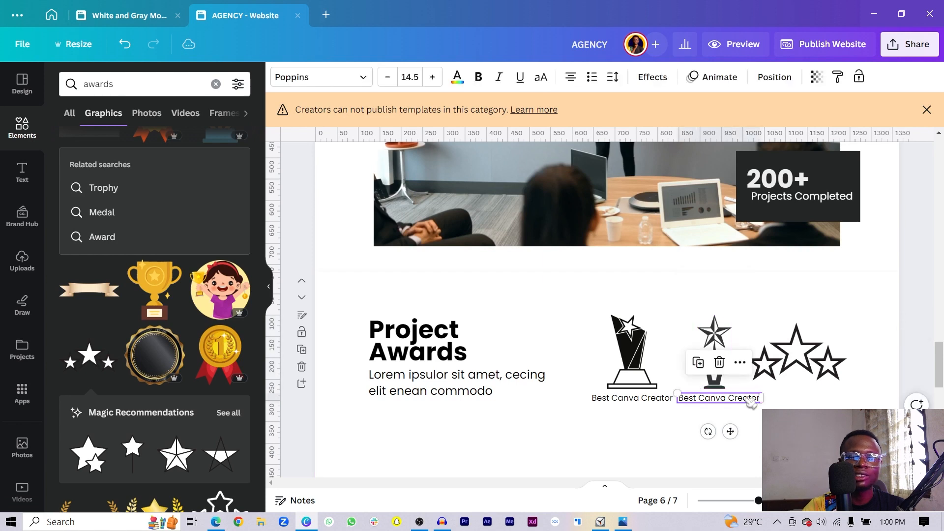
double_click(746, 399)
key("BackSpace")
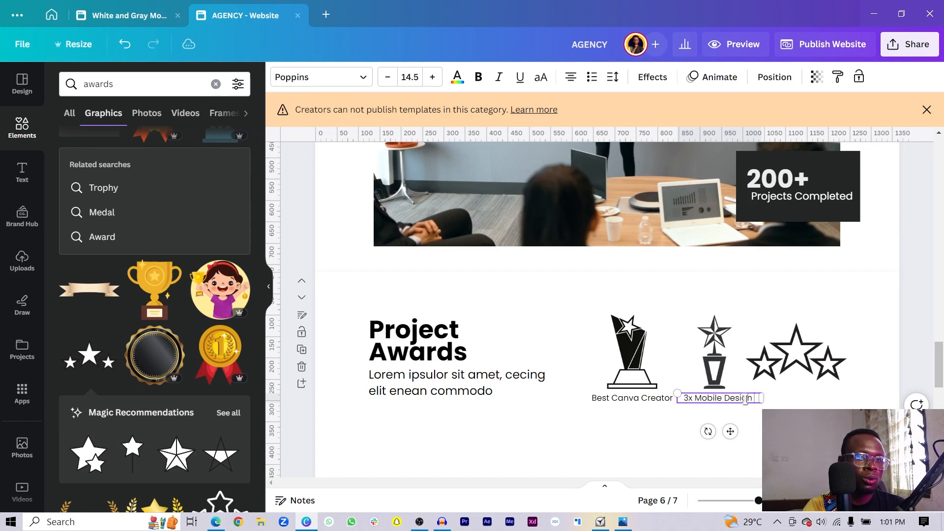
type("Award")
left_click_drag(766, 400, 793, 407)
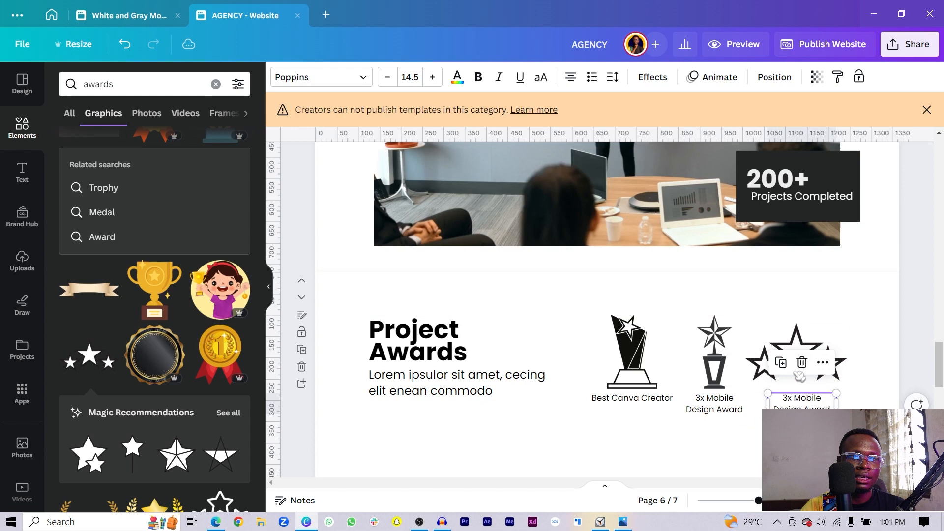
- Shrink the three-stars graphic and start rewriting its caption for 3x Canva Challenge
left_click(782, 339)
left_click_drag(748, 381, 767, 380)
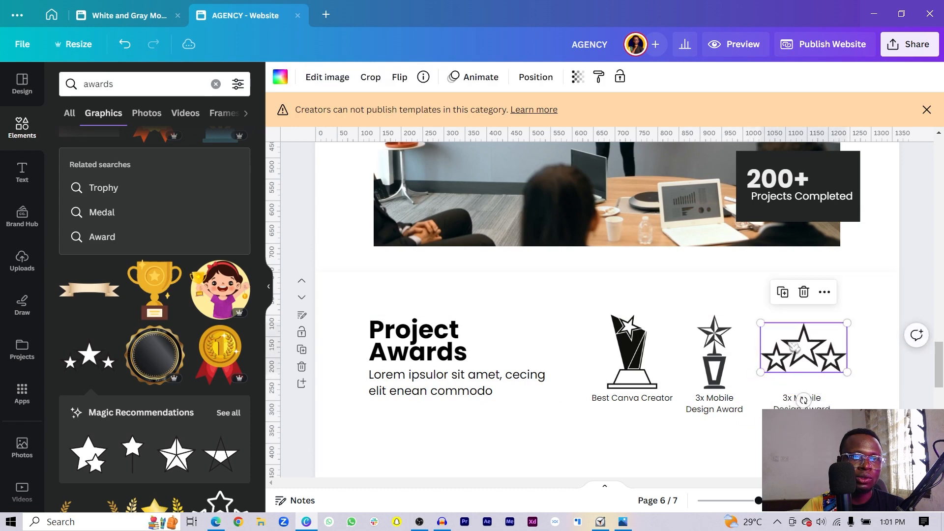
left_click_drag(792, 344, 791, 347)
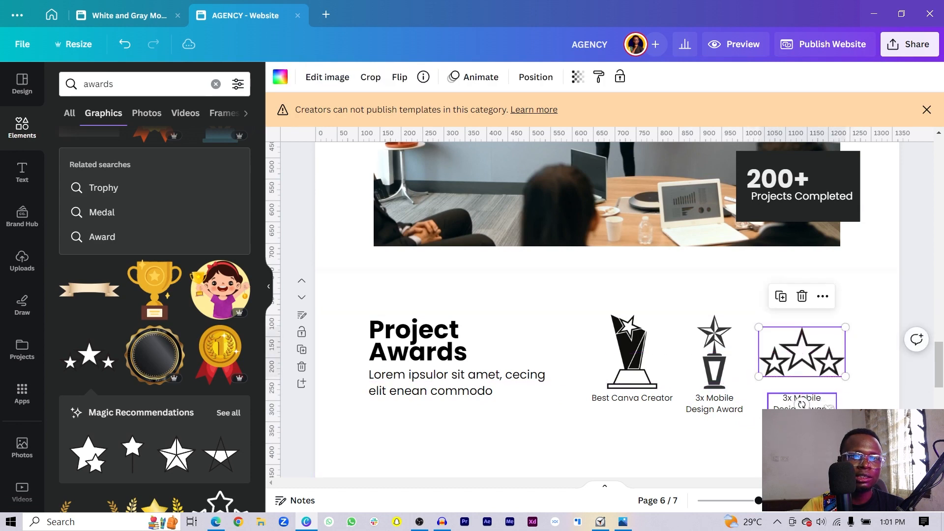
double_click(824, 401)
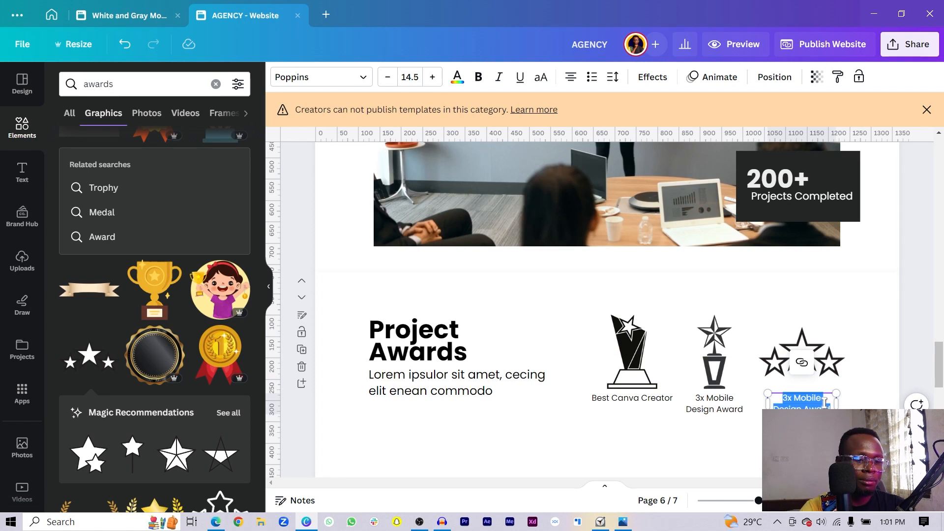
type("5")
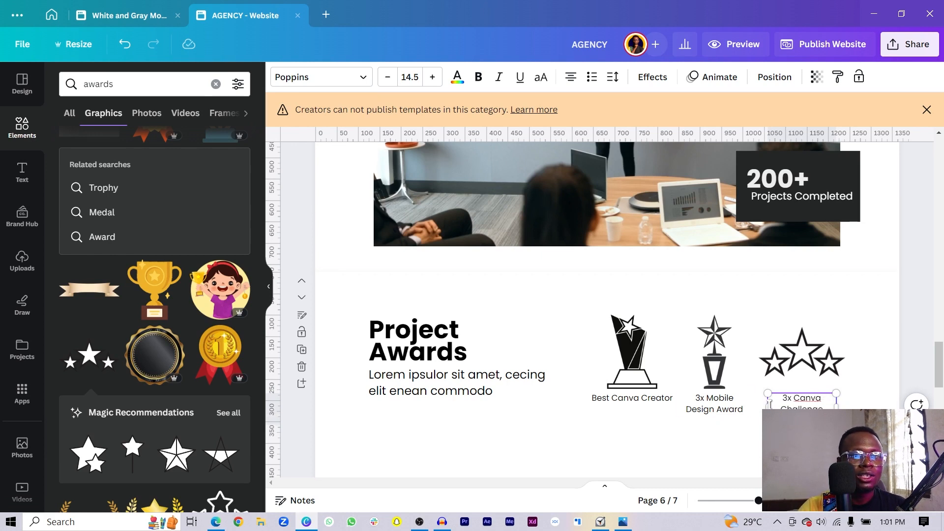
- Widen the '3x Canva Challenge Winner' caption so it fits on one line
left_click_drag(760, 411, 610, 339)
left_click(728, 443)
left_click(541, 384)
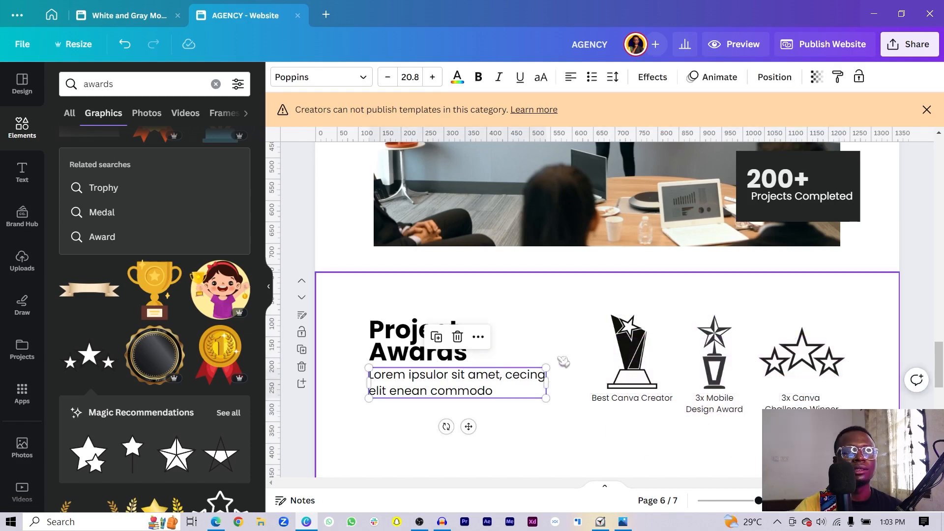
scroll(552, 325, "down", 3)
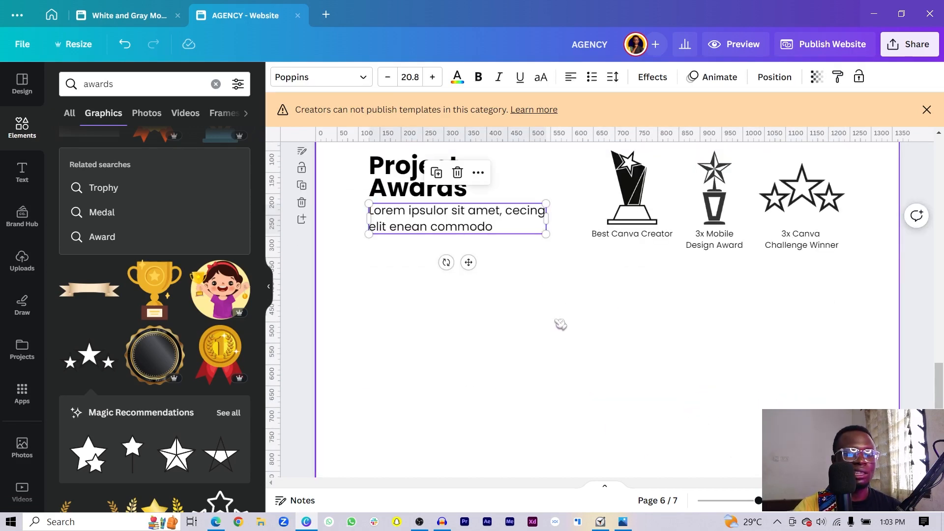
left_click(567, 356)
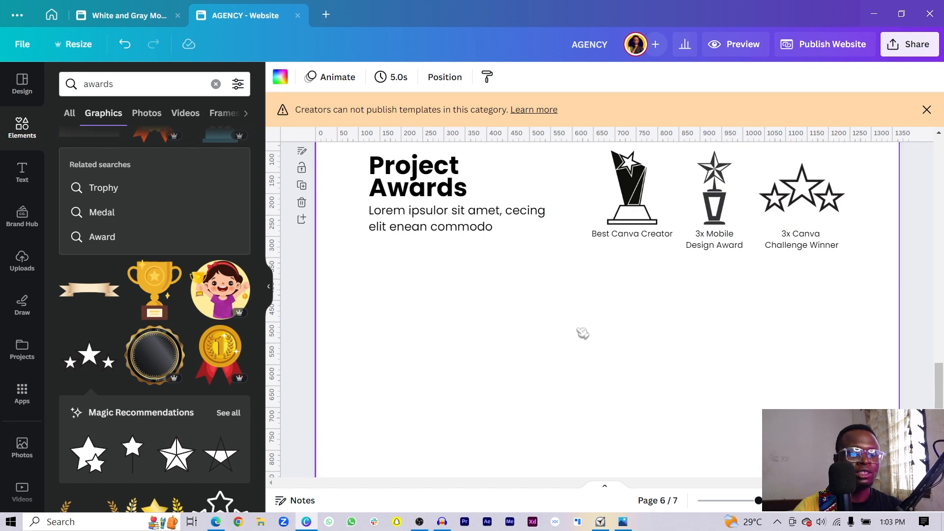
- Add a horizontal divider line below the awards row with line weight 1
key("l")
left_click_drag(622, 348, 619, 306)
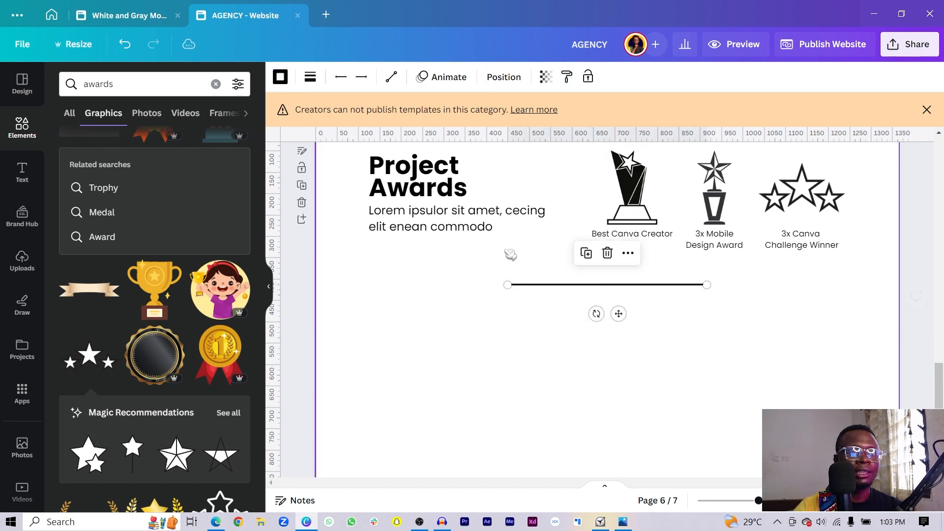
left_click(311, 78)
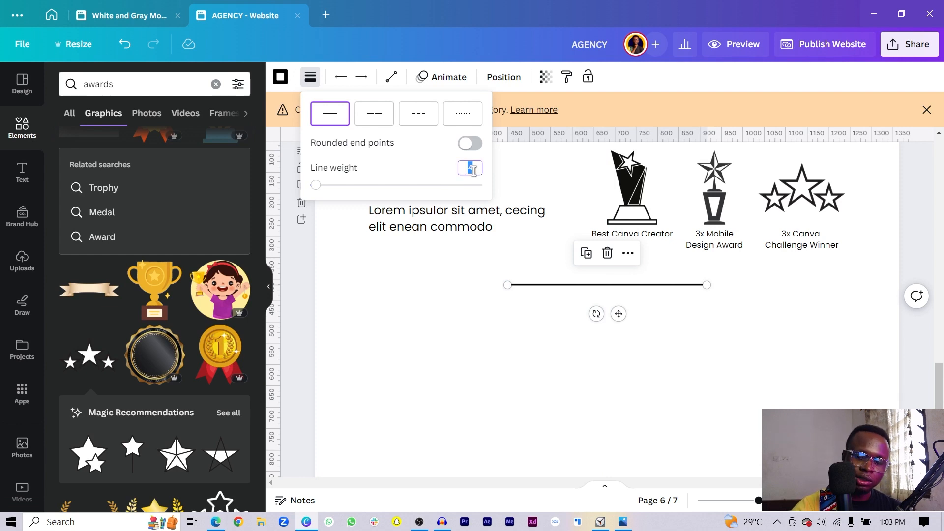
type("1")
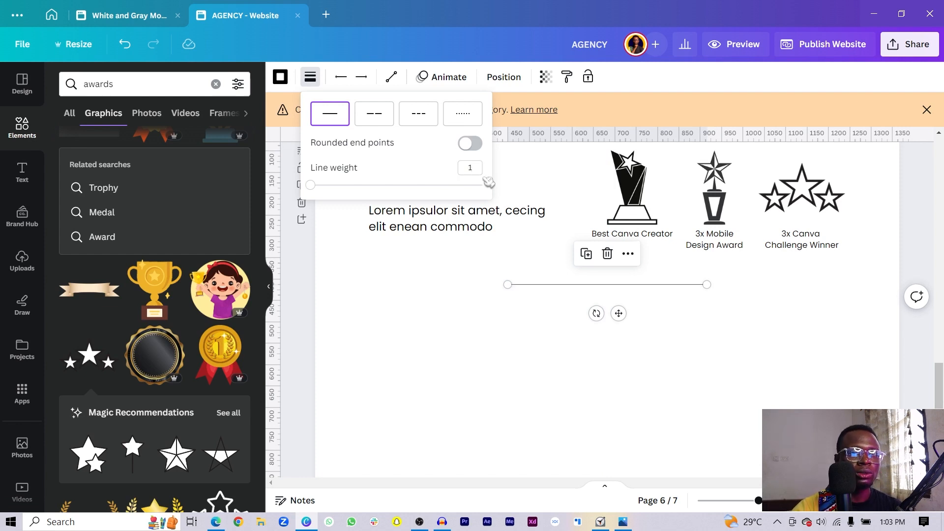
left_click(544, 356)
- Copy the Project Awards heading and intro text below the divider
left_click(415, 179)
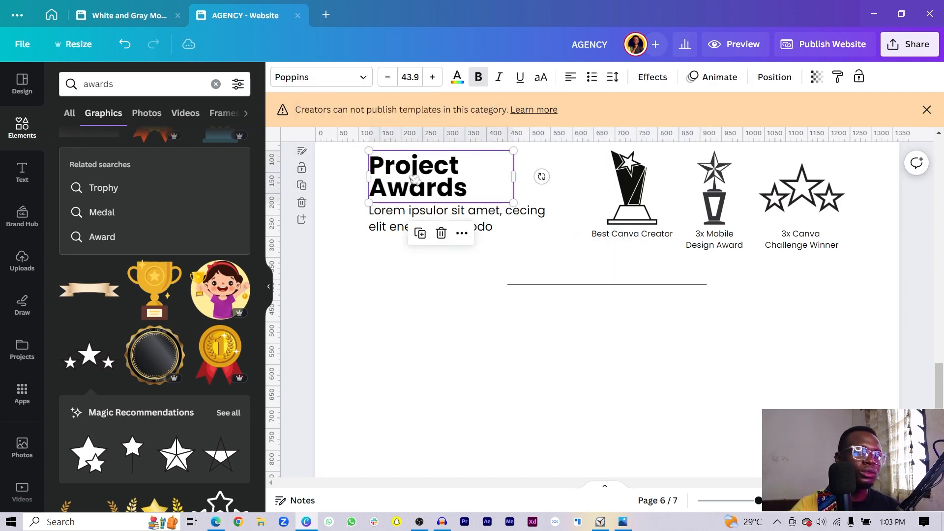
left_click(386, 221, "shift")
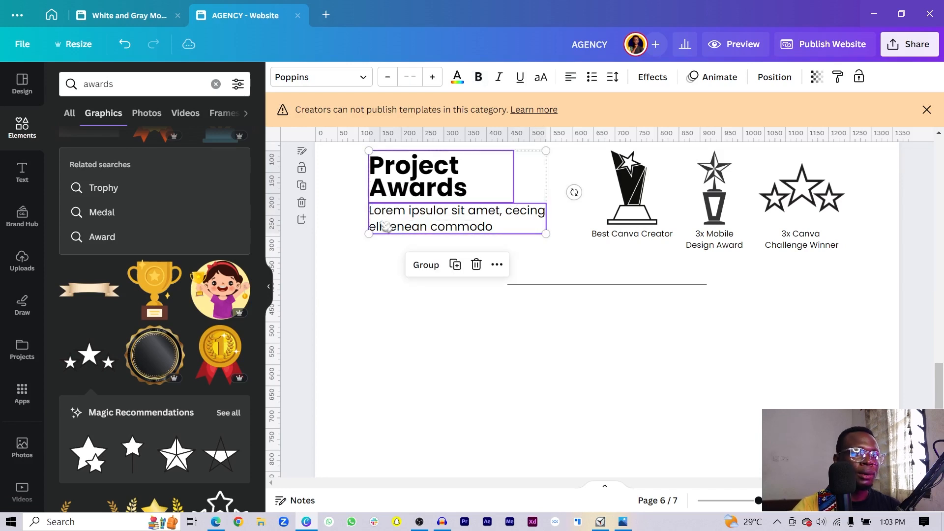
left_click_drag(422, 208, 406, 337)
- Realign the original heading, then retype the copied heading as 'Past Projects' on one line
left_click_drag(342, 193, 382, 226)
left_click(416, 345)
double_click(416, 346)
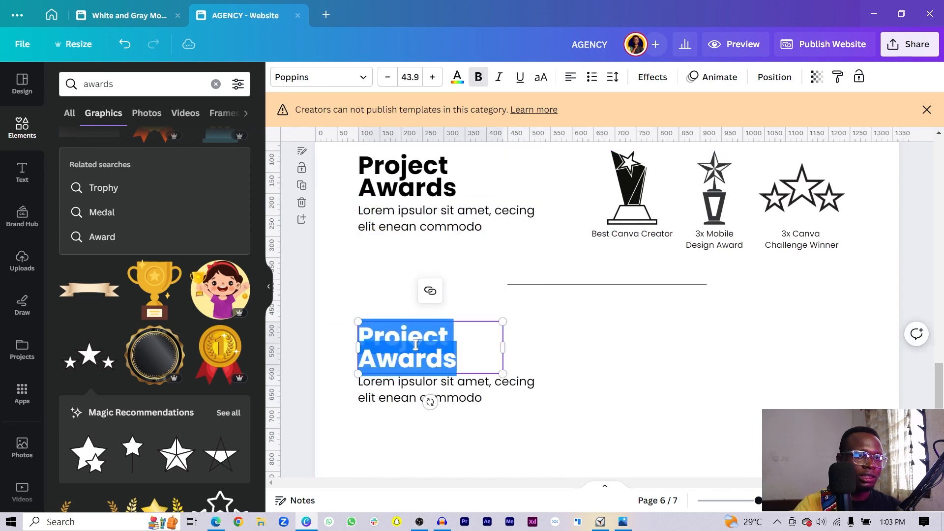
type("Past Projects")
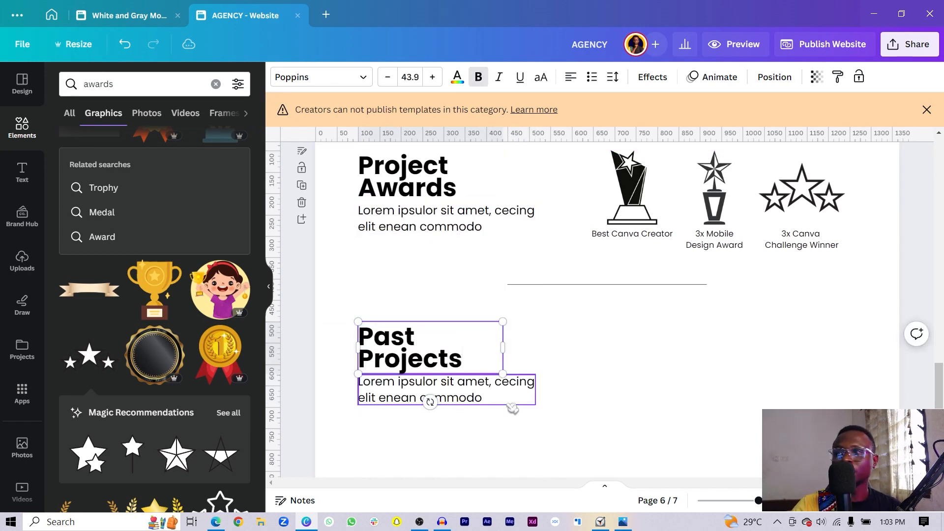
left_click_drag(503, 347, 541, 339)
- Move the copied intro paragraph up directly beneath Past Projects
left_click_drag(403, 391, 400, 372)
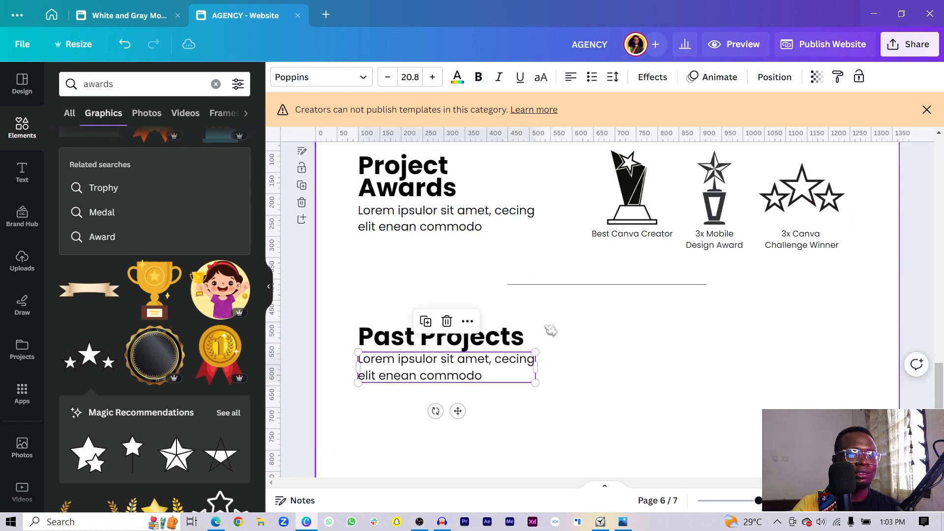
left_click(578, 386)
scroll(566, 364, "down", 3)
scroll(546, 340, "up", 3)
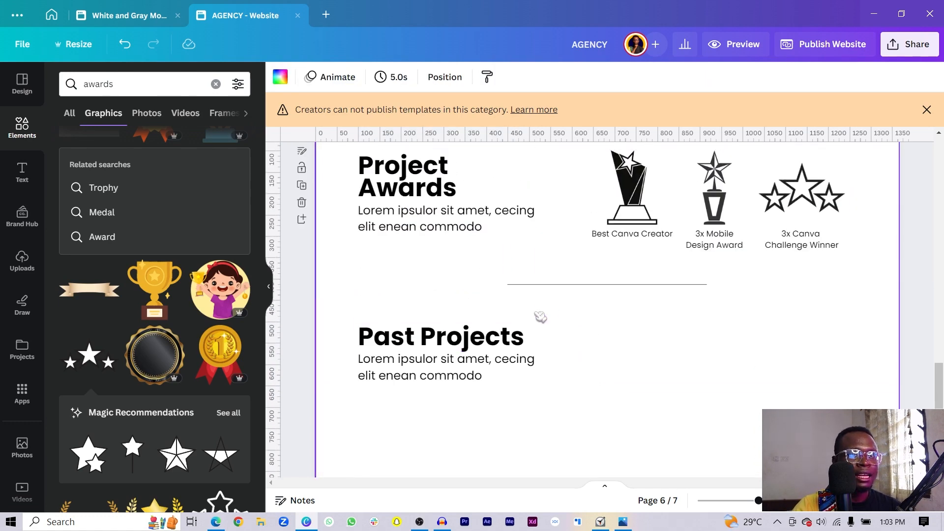
left_click_drag(544, 306, 443, 359)
scroll(445, 361, "down", 3)
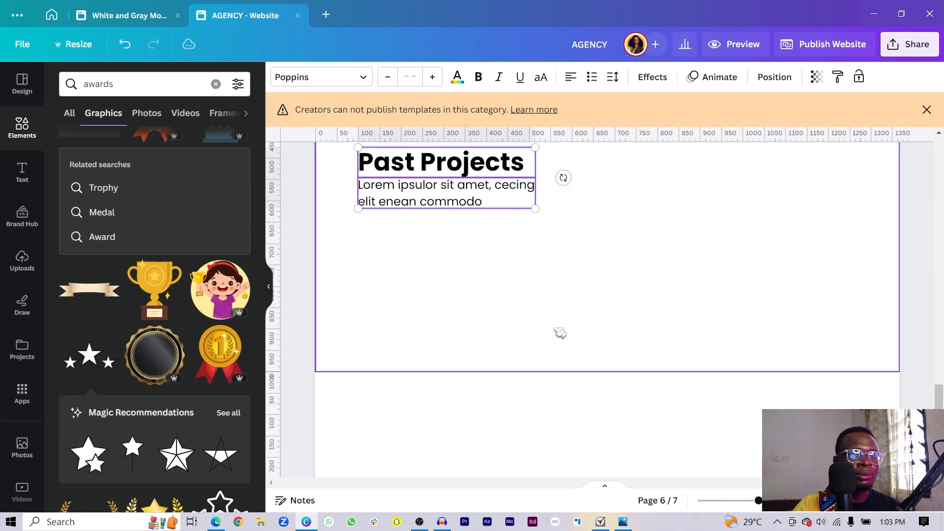
left_click(609, 369)
- Extend page 6 downward and search Photos for 'website design'
left_click_drag(603, 370, 599, 441)
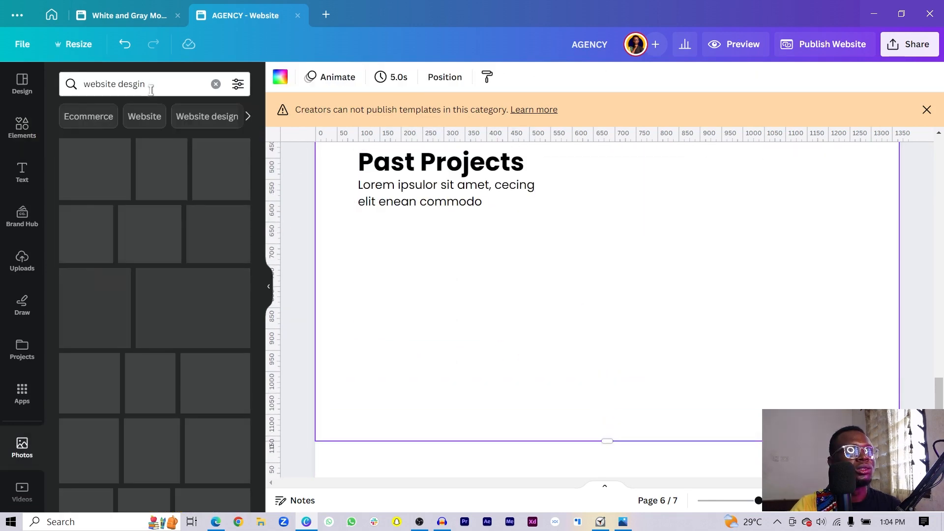
left_click(151, 90)
key("BackSpace")
key("BackSpace")
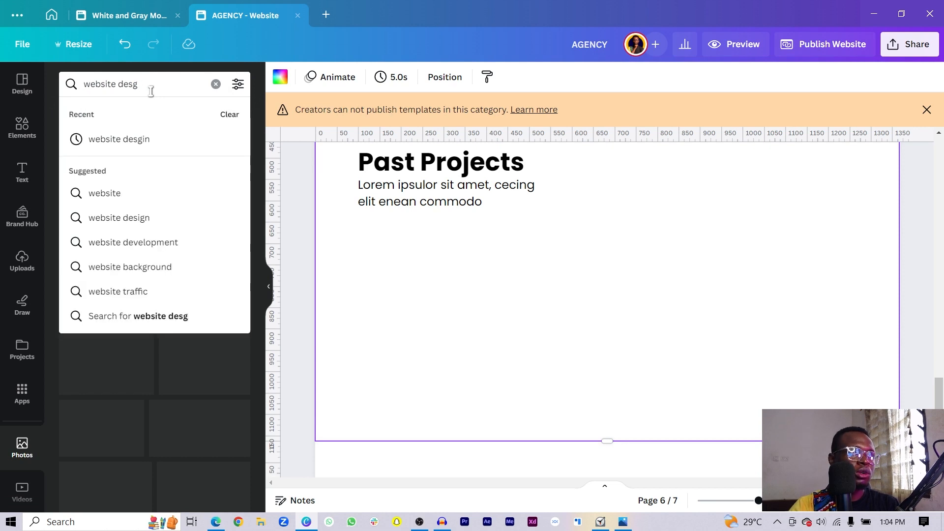
type("n")
key("Return")
left_click(132, 85)
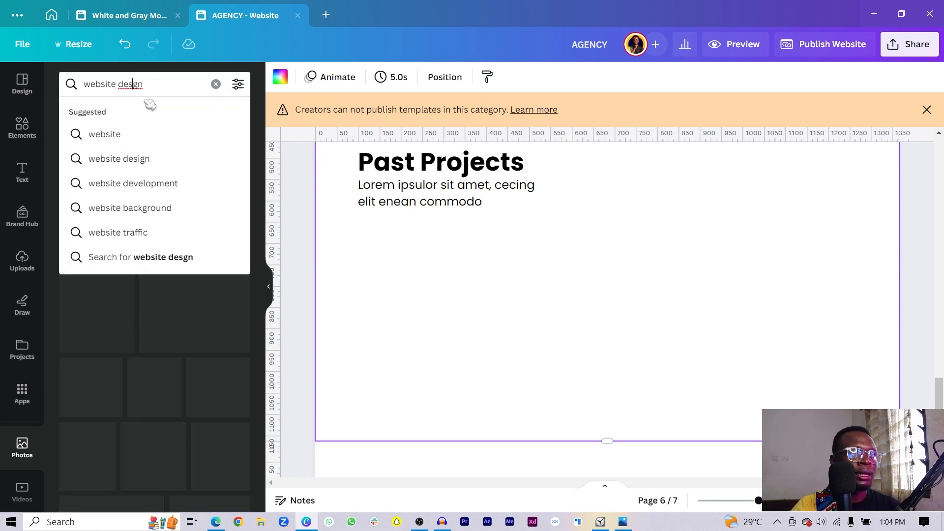
type("i")
key("Return")
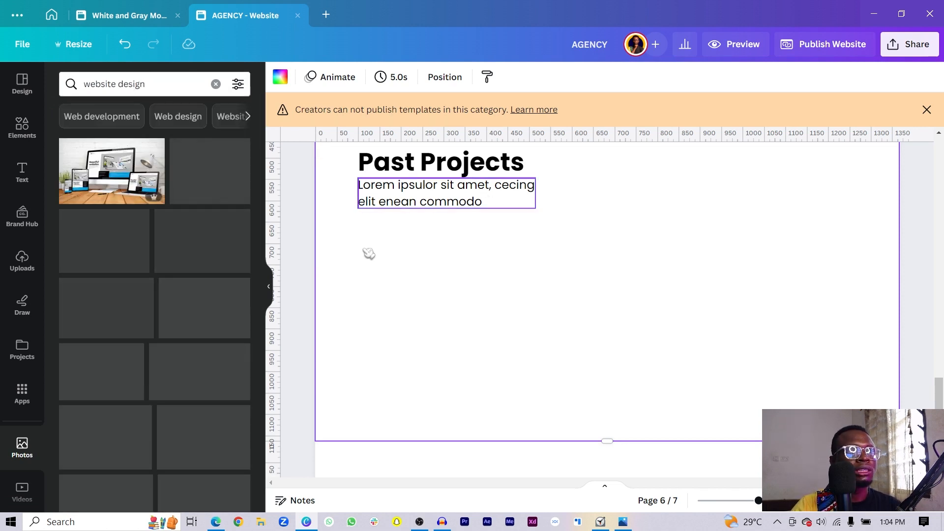
- Add the devices photo under the Past Projects text, sized 530 by 331
left_click_drag(546, 307, 554, 411)
left_click_drag(856, 149, 650, 274)
left_click_drag(587, 325, 578, 279)
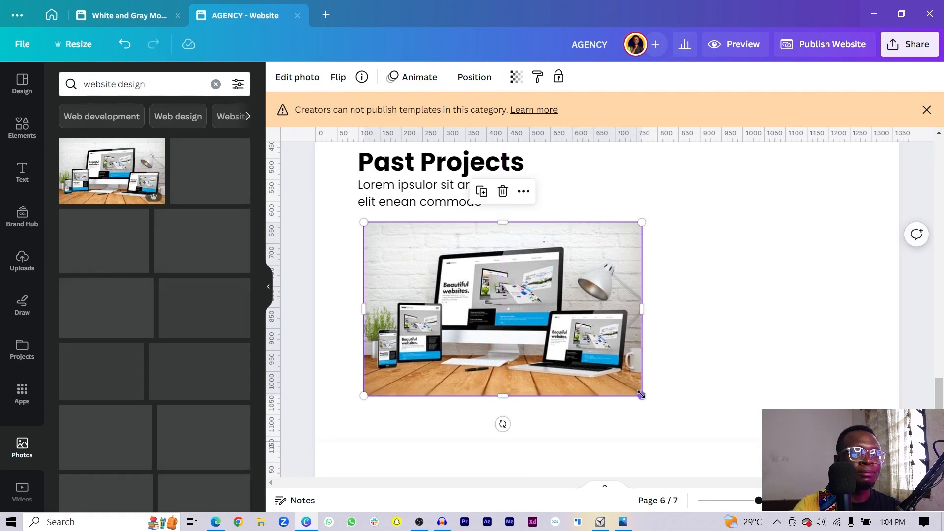
left_click_drag(642, 396, 566, 382)
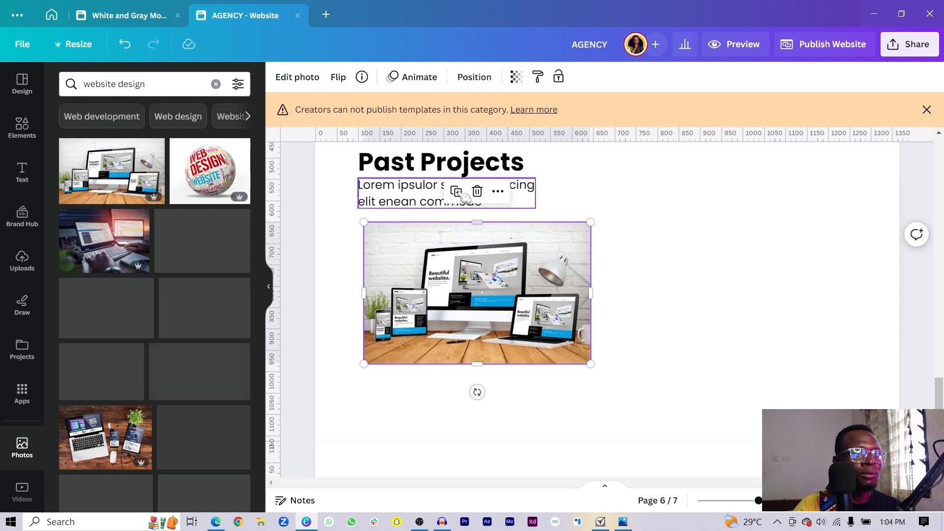
- Caption the photo 'Business Brainer Agency - Dec 2022'
left_click_drag(393, 189, 398, 378, "alt")
double_click(398, 379)
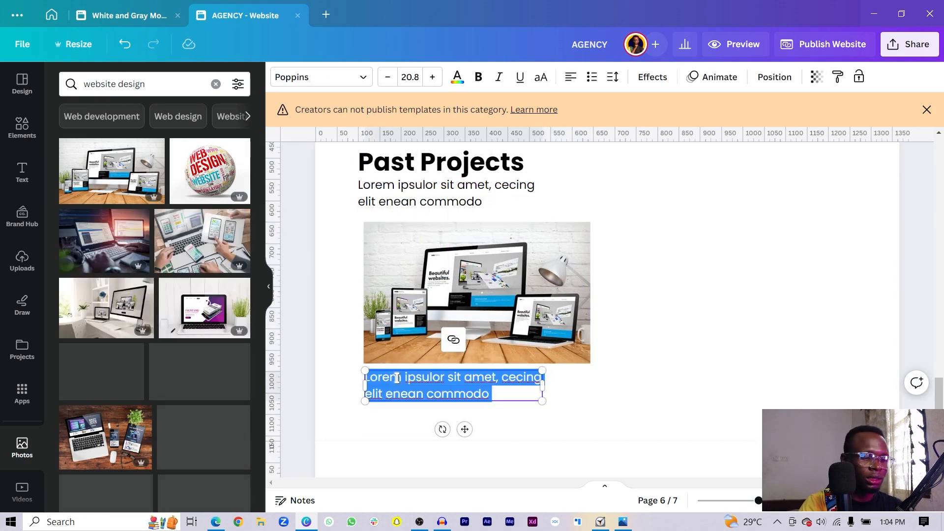
type("Business Brainer Agency - Dec 2022")
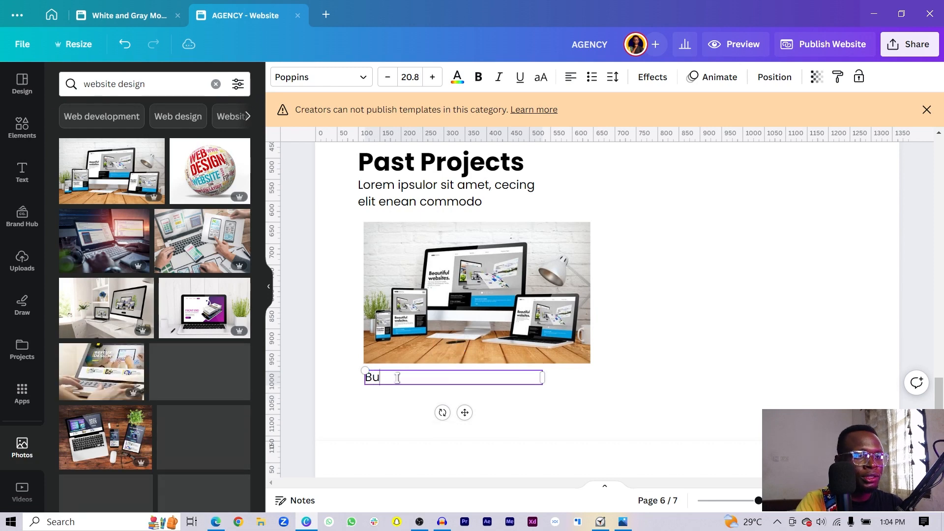
key("Escape")
key("Escape")
- Duplicate the photo and its caption to the right
left_click(525, 338)
left_click_drag(525, 338, 749, 322, "alt")
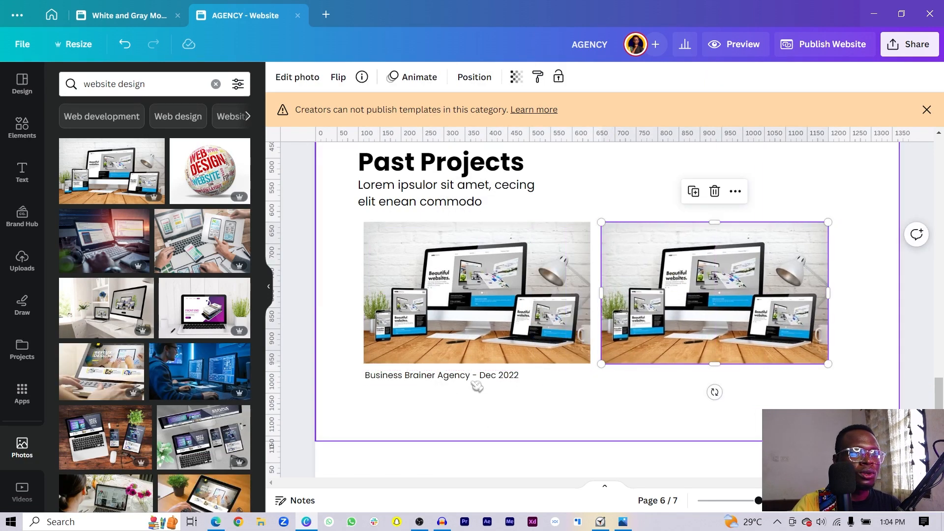
left_click(477, 382)
left_click_drag(458, 408, 693, 411, "alt")
- Swap the right photo for the blue web-design image and caption it 'Albright Design Agency - Dec 2022'
scroll(94, 353, "down", 3)
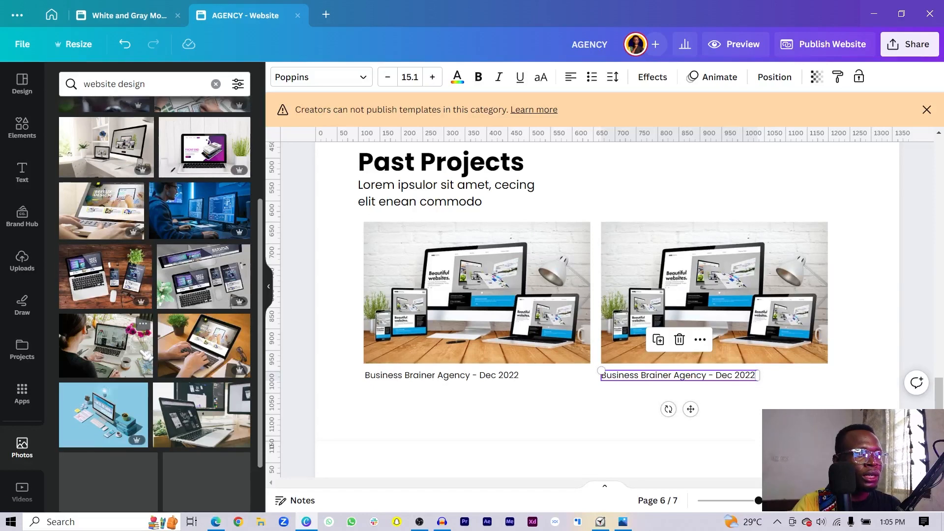
scroll(110, 351, "up", 3)
scroll(89, 379, "down", 4)
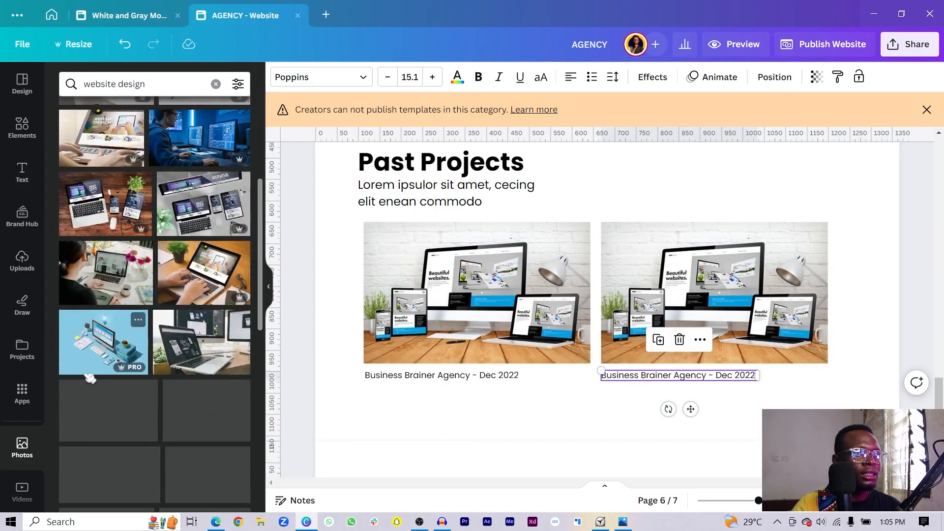
left_click_drag(560, 308, 644, 283)
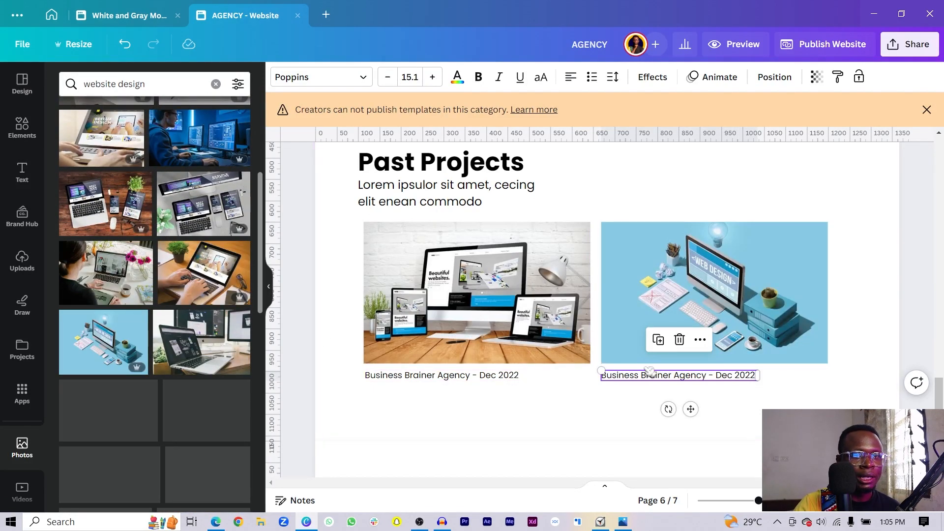
left_click_drag(602, 376, 690, 380)
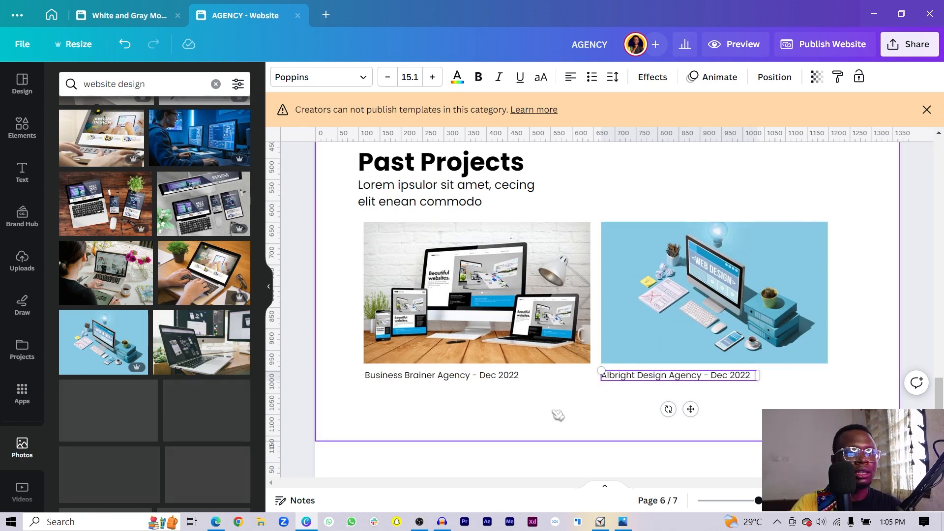
left_click(558, 415)
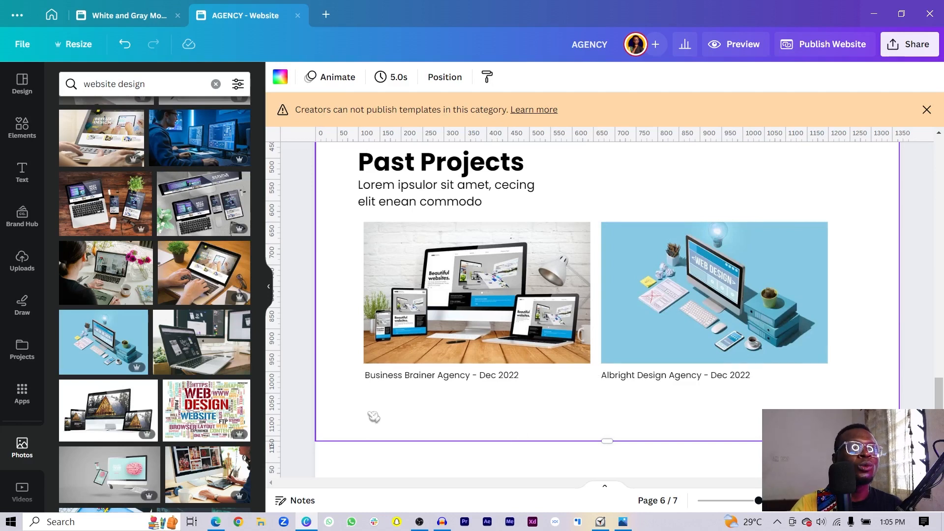
- Add a blank page and make page 6 taller
scroll(310, 246, "up", 3)
left_click(302, 220)
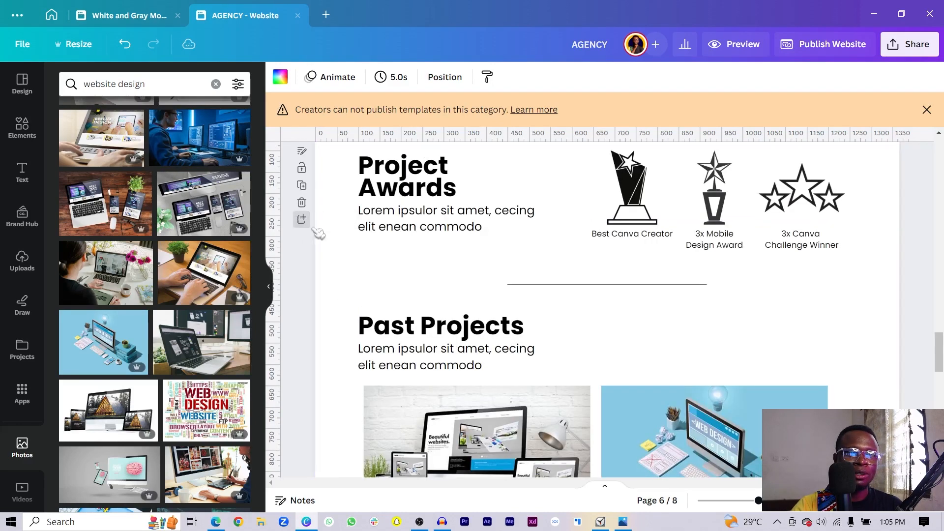
scroll(606, 253, "up", 3)
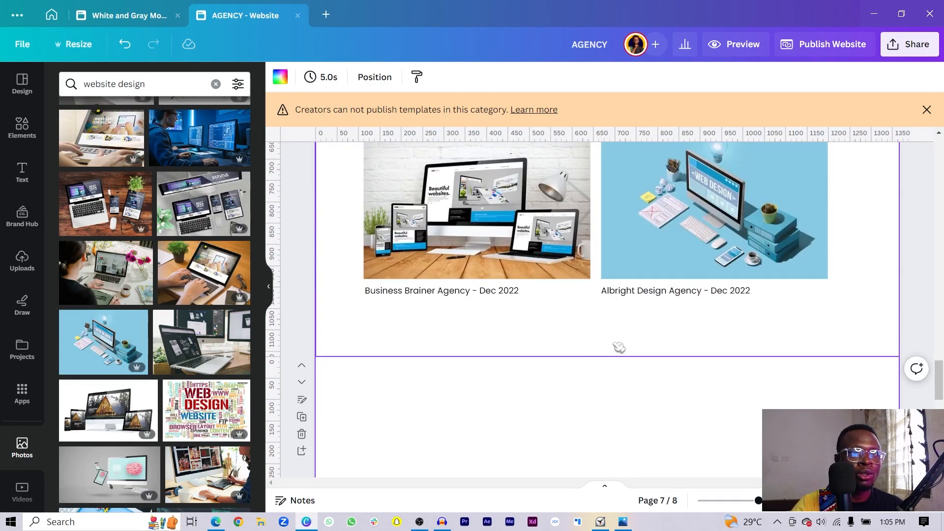
left_click(594, 341)
left_click_drag(610, 364, 631, 508)
- Duplicate the Past Projects heading and text and move the copy below the photos
scroll(610, 433, "up", 3)
left_click_drag(337, 229, 536, 288)
key("ctrl+d")
scroll(381, 272, "down", 8)
left_click_drag(383, 272, 399, 202)
scroll(443, 297, "up", 3)
left_click_drag(464, 339, 457, 229)
scroll(525, 289, "up", 3)
left_click_drag(426, 387, 411, 347)
- Retitle the copied heading 'Our cherished Partners' and widen it to fit
left_click(410, 350)
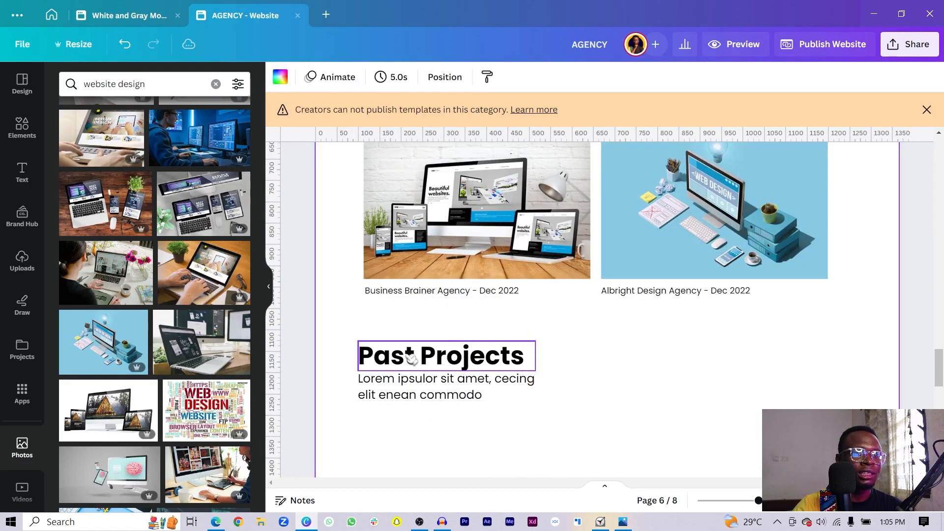
double_click(410, 349)
type("Our")
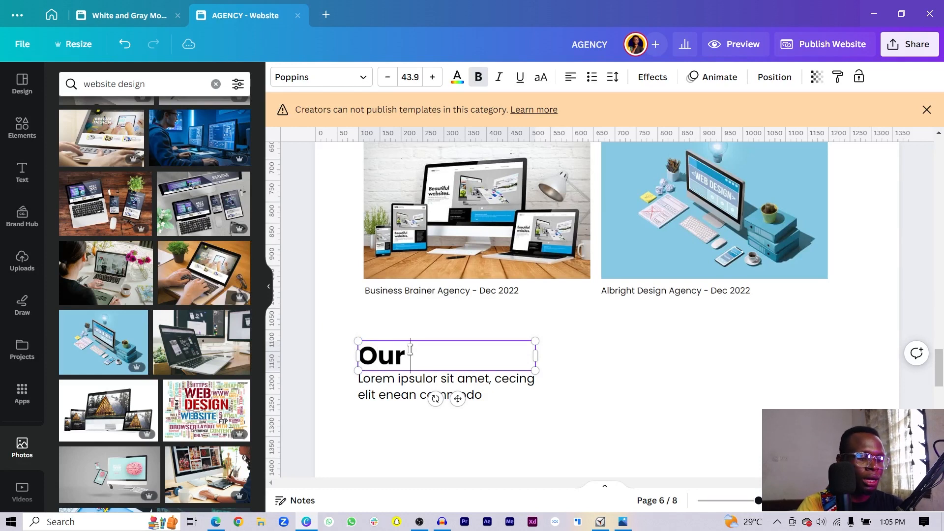
type(" cherished Partners")
left_click_drag(535, 376, 670, 388)
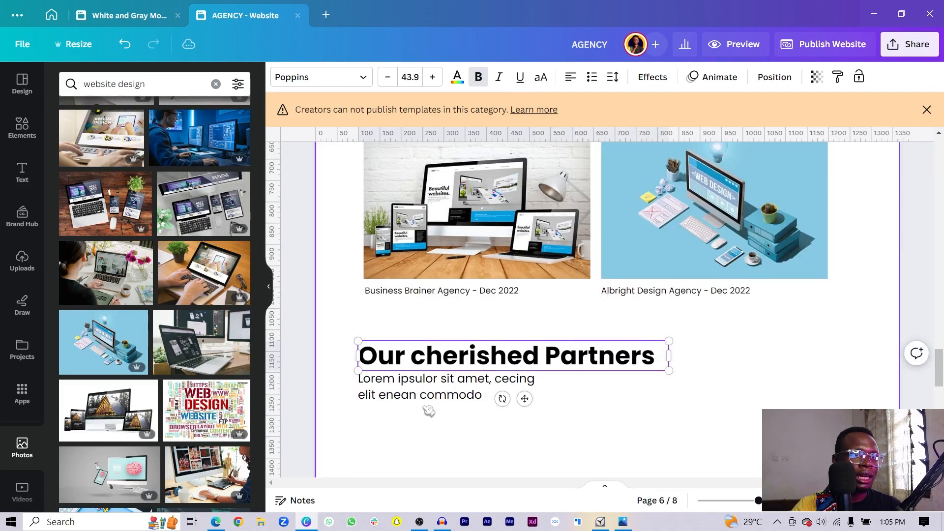
- Restore the deleted lorem ipsum subtitle and widen it to one line
left_click(428, 390)
key("Delete")
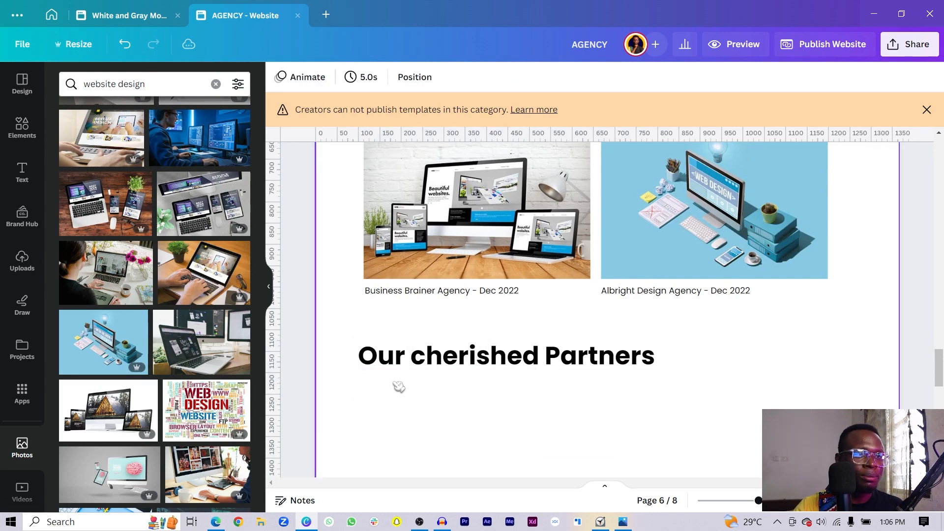
key("ctrl+z")
left_click(537, 385)
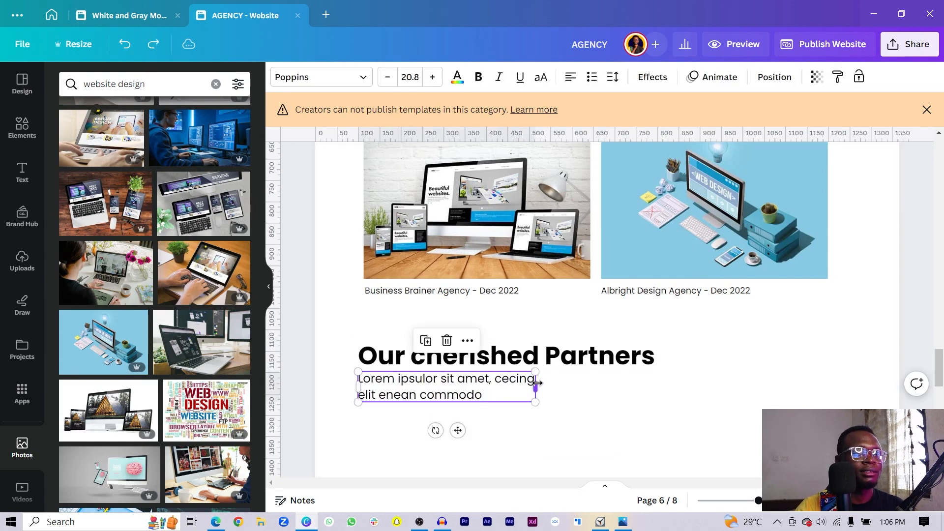
left_click_drag(536, 386, 669, 393)
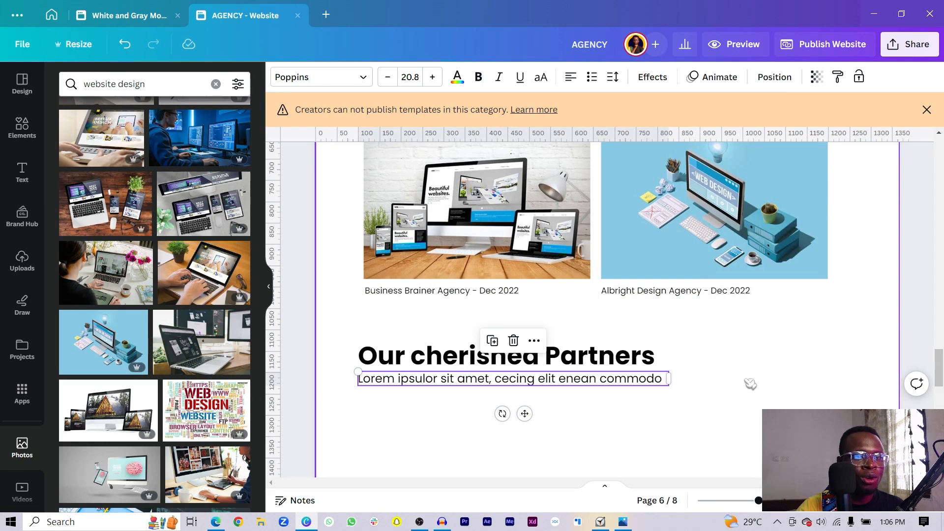
- Drag the page's bottom edge down to leave space below the subtitle
scroll(750, 383, "down", 3)
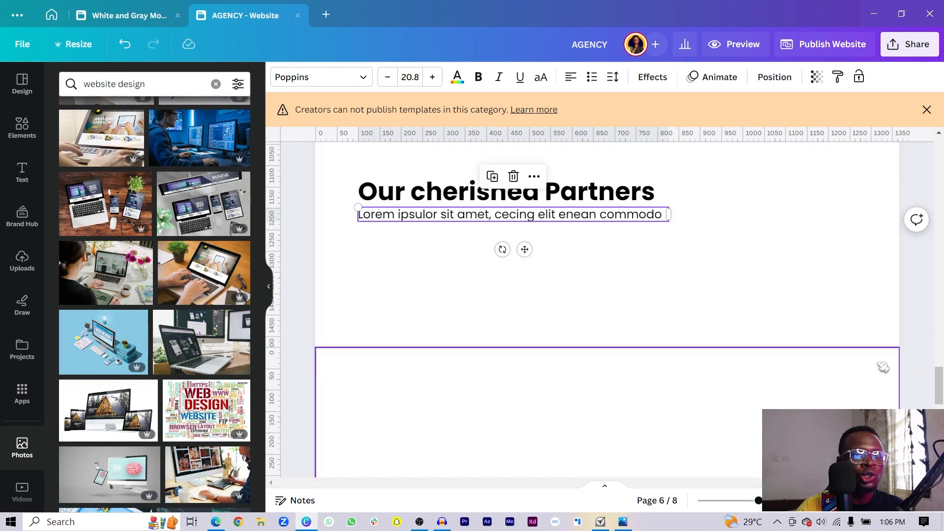
left_click(745, 268)
left_click_drag(623, 346, 622, 396)
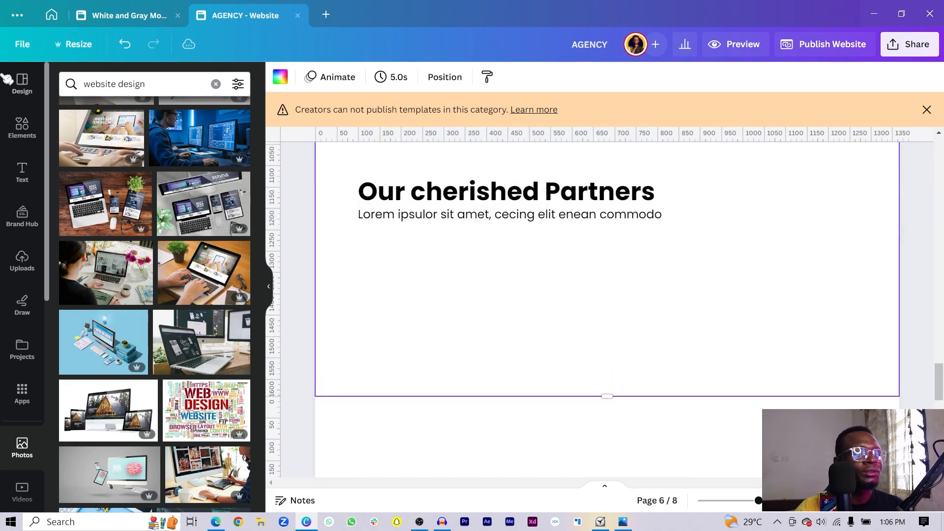
left_click(22, 129)
- Search Elements for 'logos' and add the gold lotus logo
left_click(151, 86)
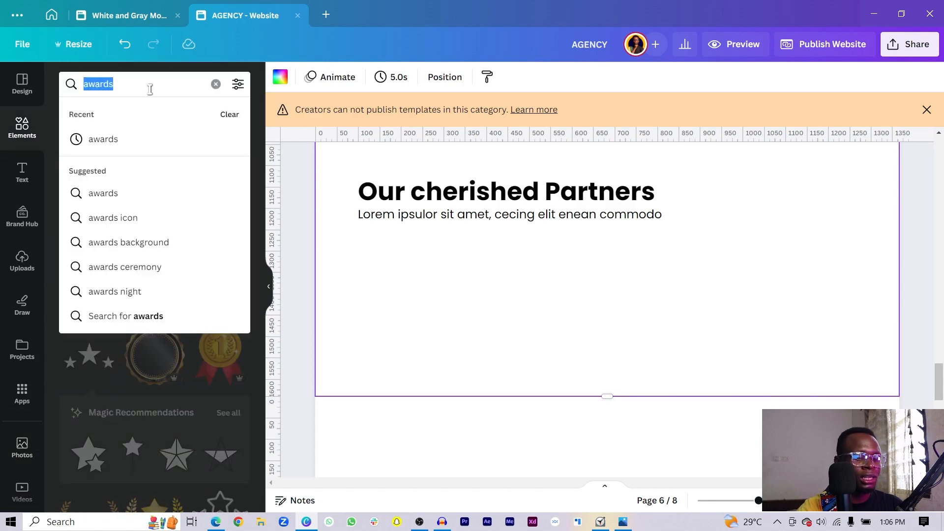
type("logos")
key("Return")
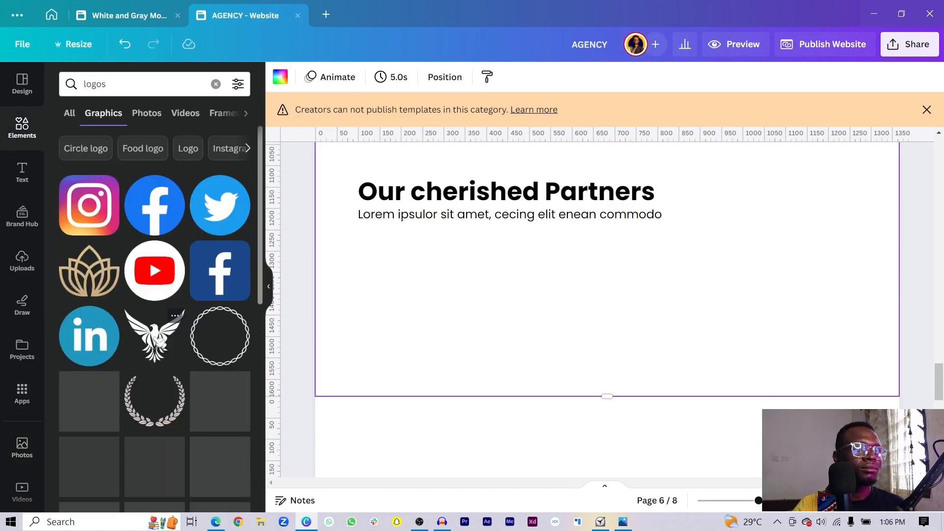
left_click(221, 305)
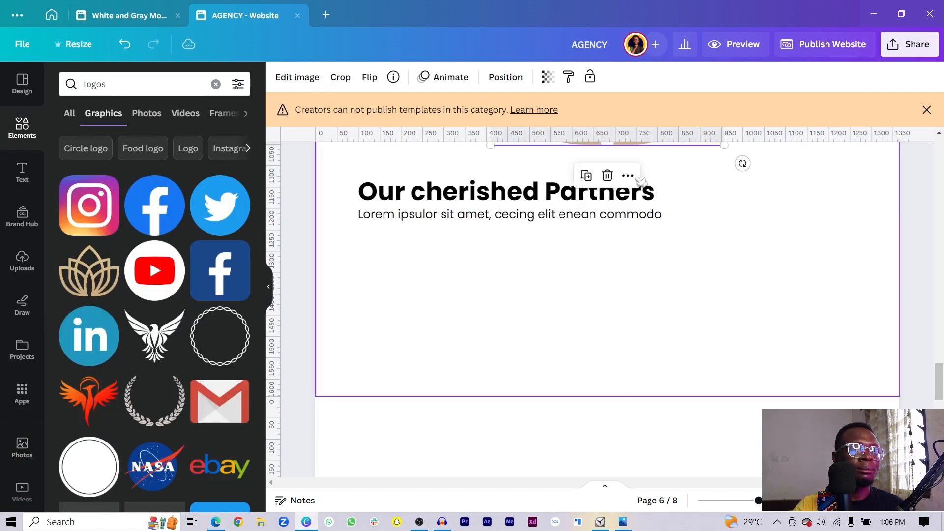
left_click_drag(706, 149, 729, 305)
scroll(177, 374, "down", 3)
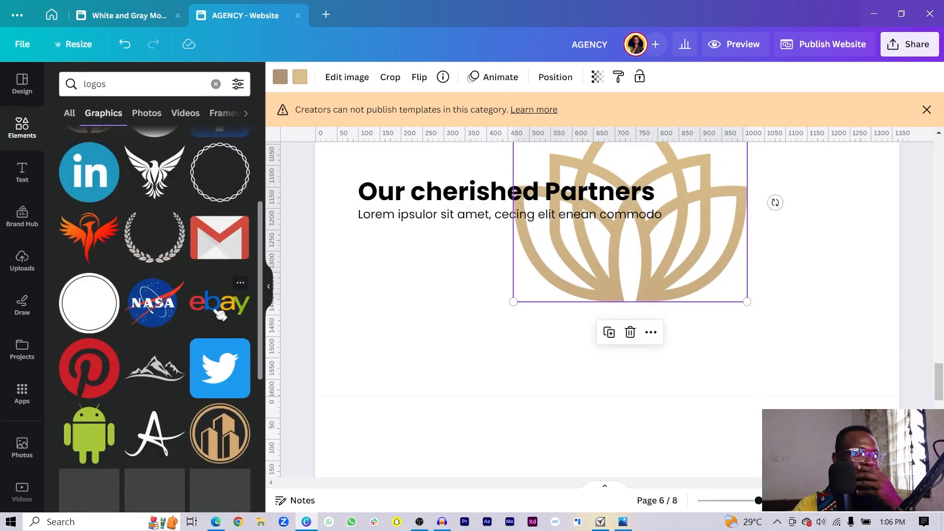
- Add the eBay, NASA, Pinterest, Discord, Intel, Airbnb and Snapchat logos
left_click(220, 309)
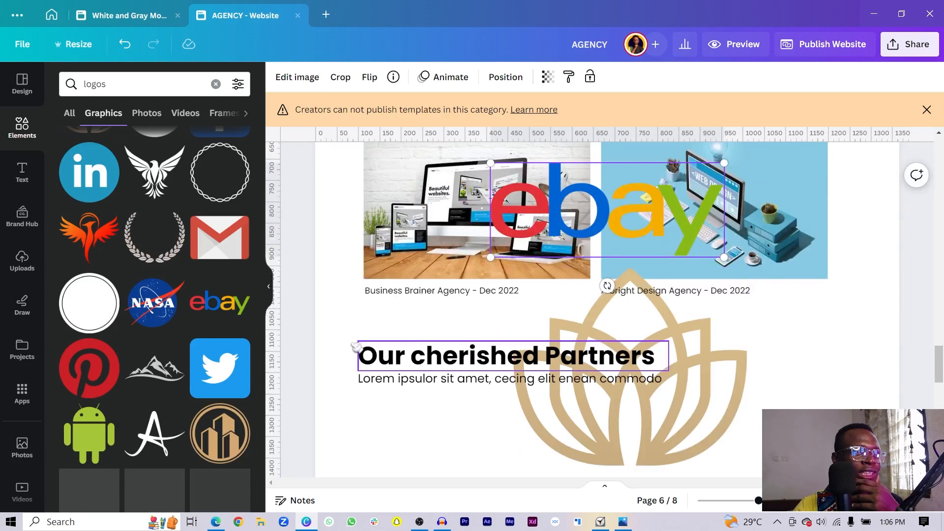
left_click(152, 302)
scroll(80, 157, "down", 5)
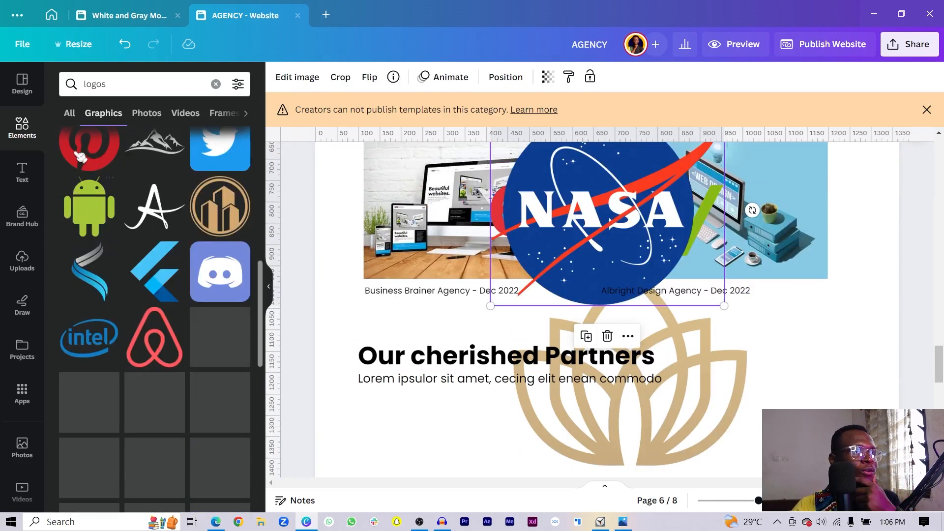
left_click(81, 156)
left_click(220, 272)
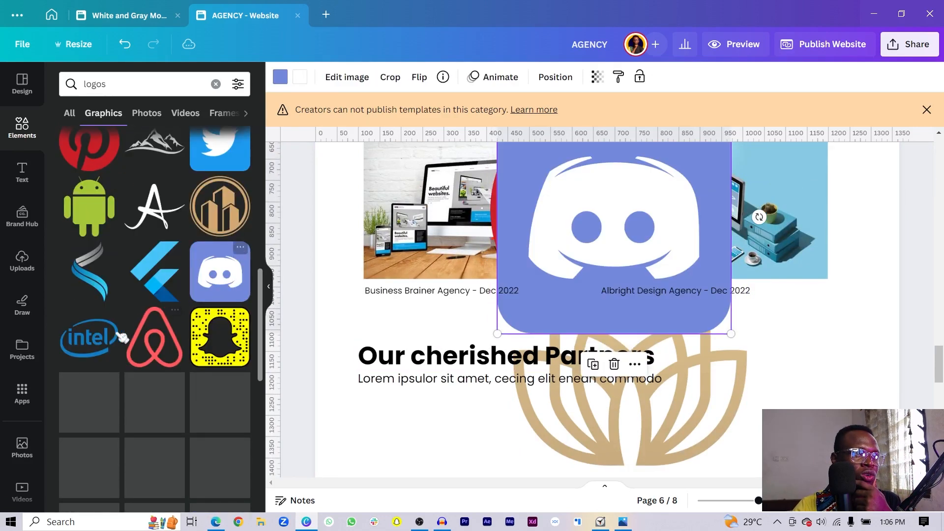
left_click(121, 338)
left_click(150, 355)
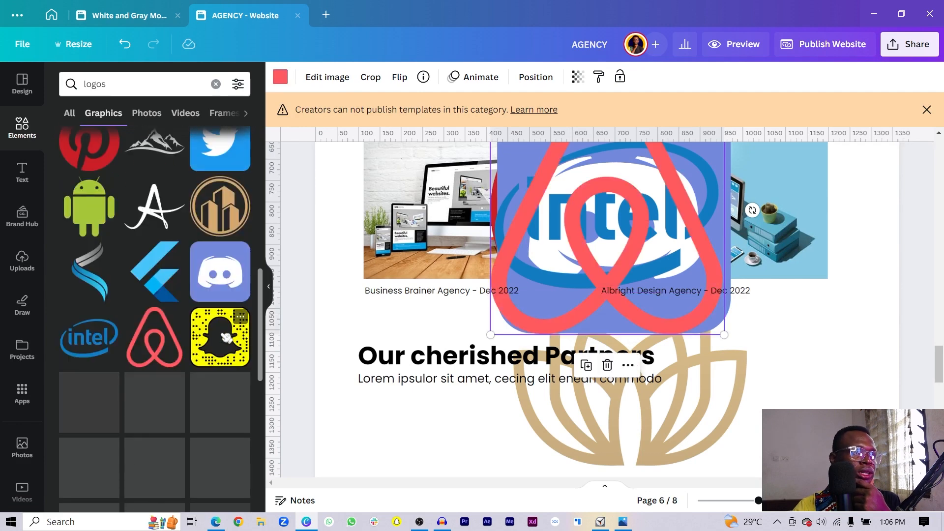
left_click_drag(313, 340, 594, 295)
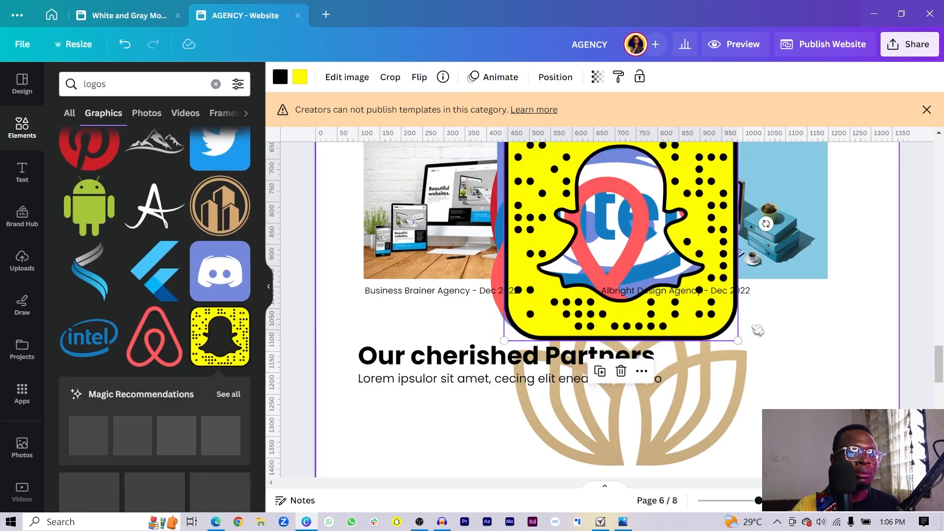
- Spread out the overlapping logos and set a shrunk eBay logo under the subtitle
left_click_drag(757, 332, 711, 315)
left_click_drag(670, 252, 815, 462)
left_click_drag(566, 248, 716, 409)
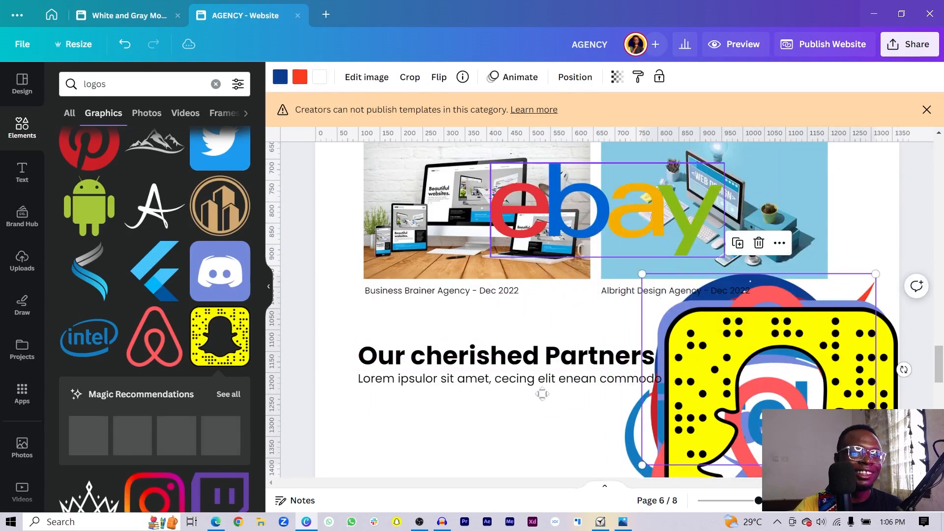
left_click_drag(579, 244, 441, 457)
scroll(489, 396, "down", 3)
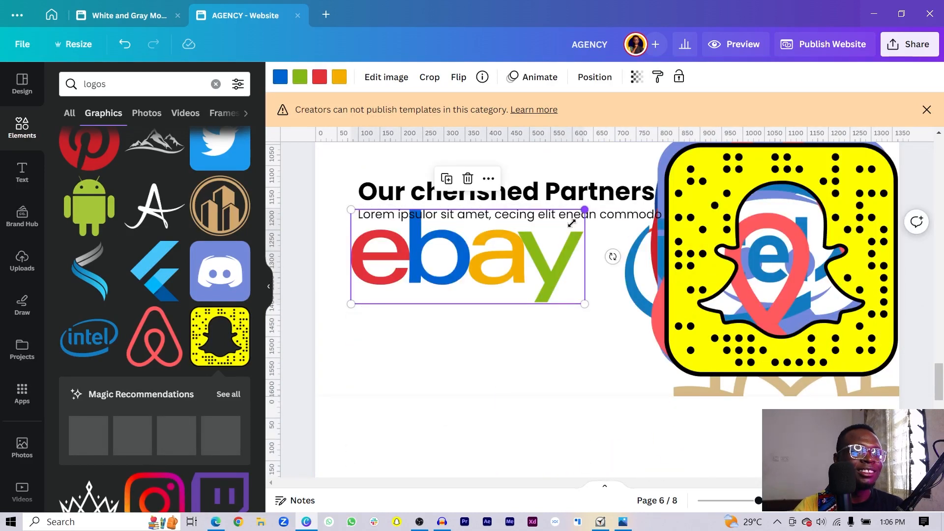
left_click_drag(572, 224, 414, 270)
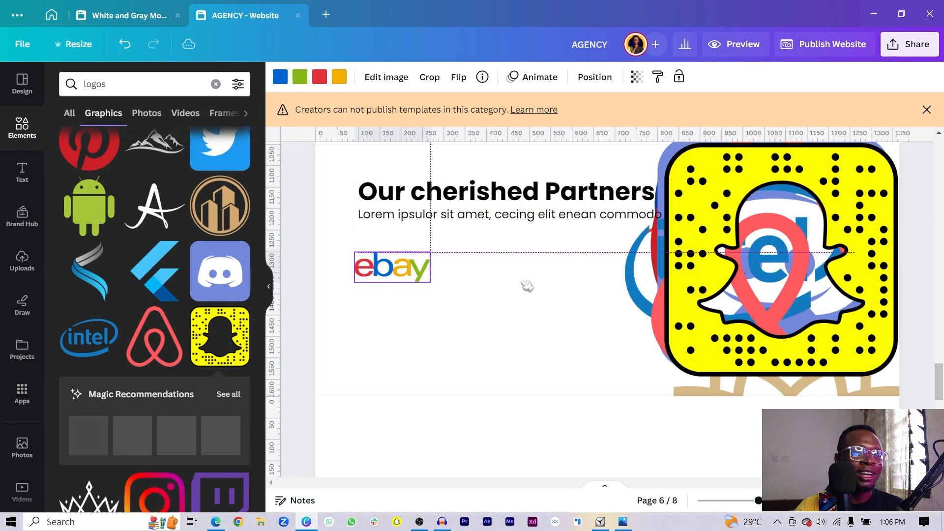
- Move the Snapchat logo toward the page middle and separate the overlapping logos
left_click_drag(755, 322, 594, 323)
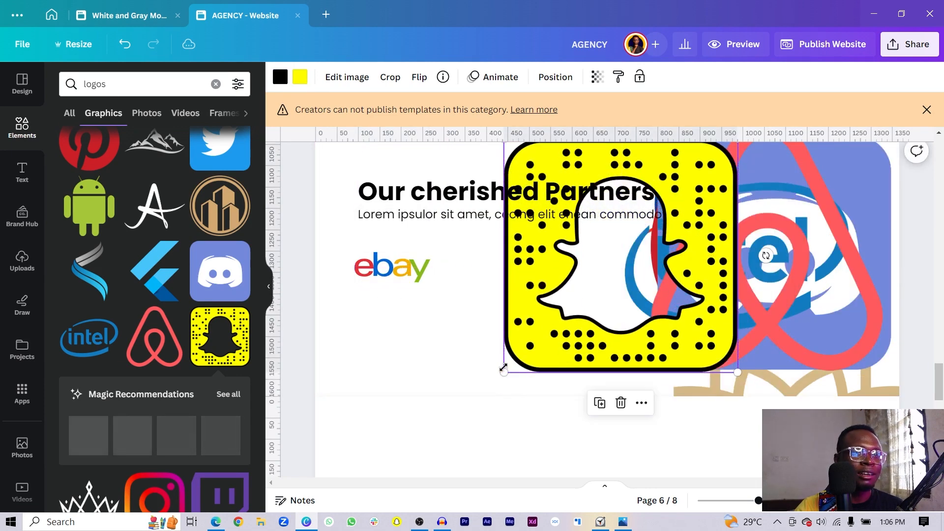
left_click_drag(502, 367, 485, 276)
left_click(775, 335)
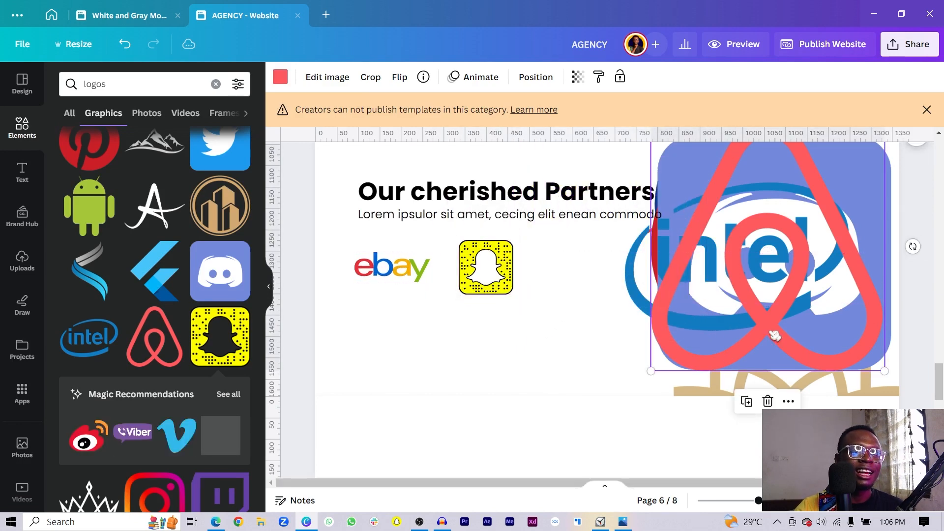
left_click_drag(634, 359, 681, 370)
scroll(681, 370, "down", 3)
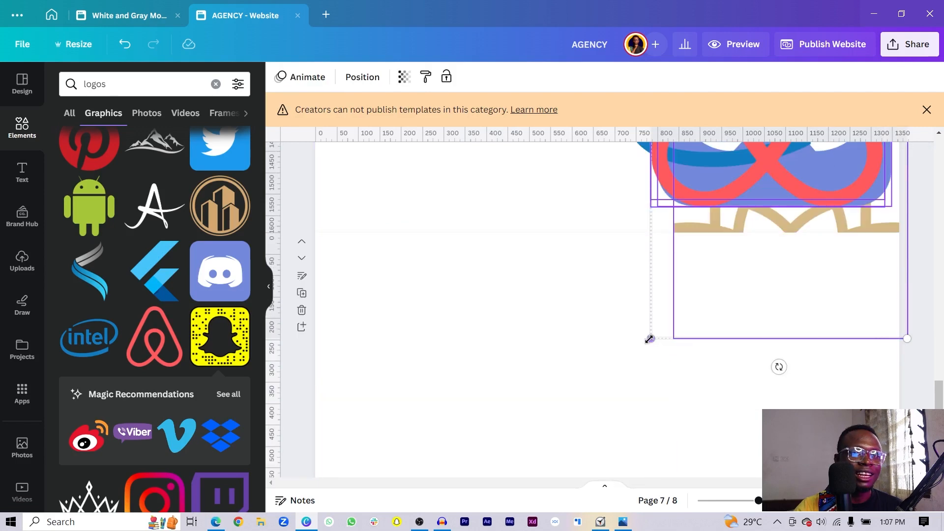
left_click_drag(650, 337, 771, 211)
scroll(761, 221, "up", 3)
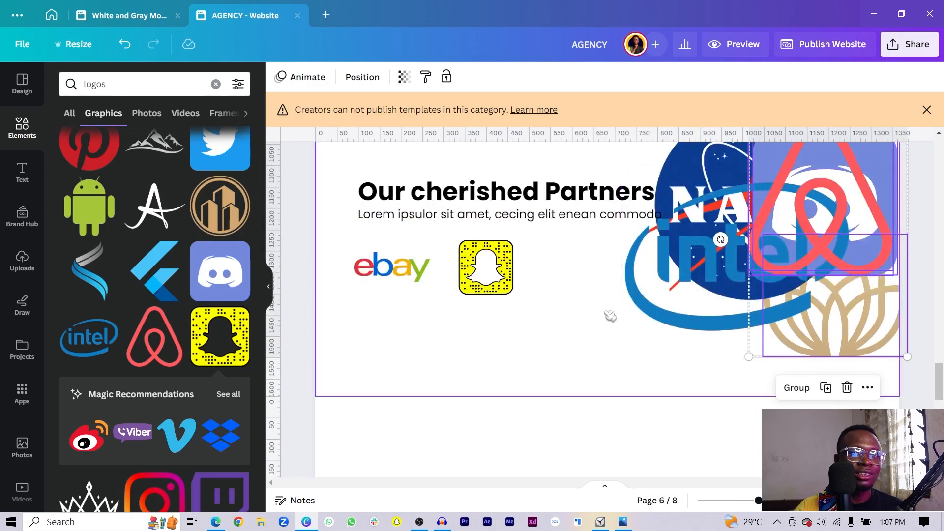
- Shrink the Intel and NASA logos and line them up beside Snapchat
left_click_drag(590, 313, 695, 263)
left_click_drag(621, 335, 569, 278)
left_click(672, 314)
left_click_drag(739, 236, 686, 283)
left_click_drag(816, 246, 640, 297)
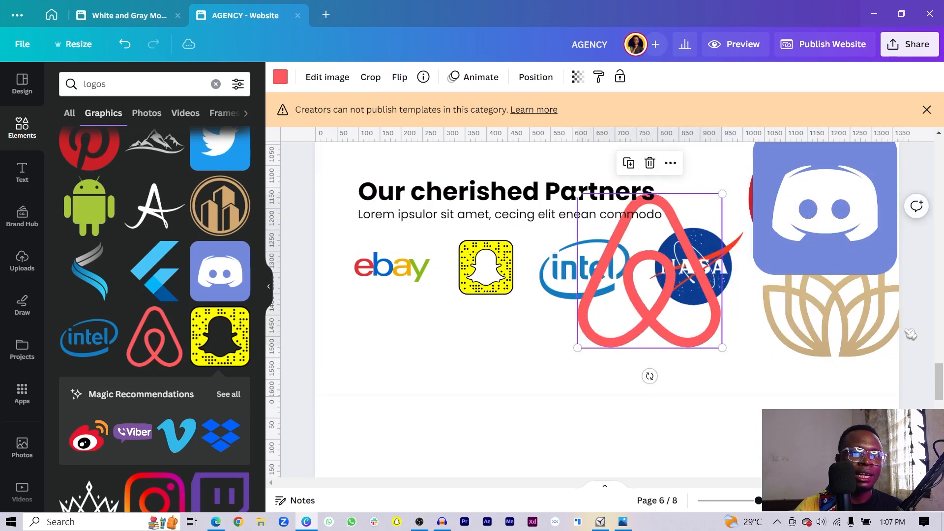
- Shrink and reposition the Discord logo, and delete the gold lotus logo
left_click_drag(854, 242, 807, 307)
left_click_drag(852, 194, 828, 227)
left_click(811, 231)
key("Delete")
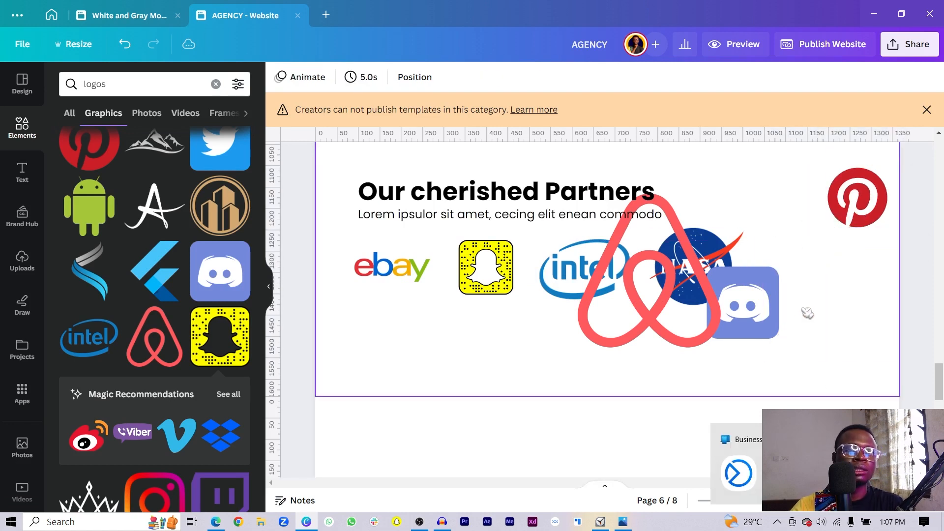
left_click_drag(759, 318, 808, 284)
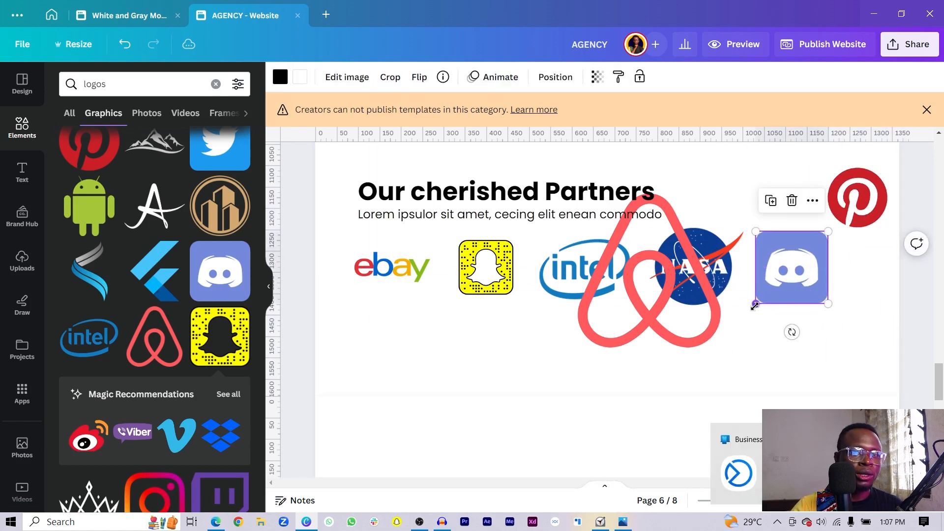
left_click_drag(755, 305, 771, 258)
- Move the Airbnb logo right and shrink Snapchat, Intel and NASA together
left_click(602, 307)
left_click_drag(603, 307, 758, 300)
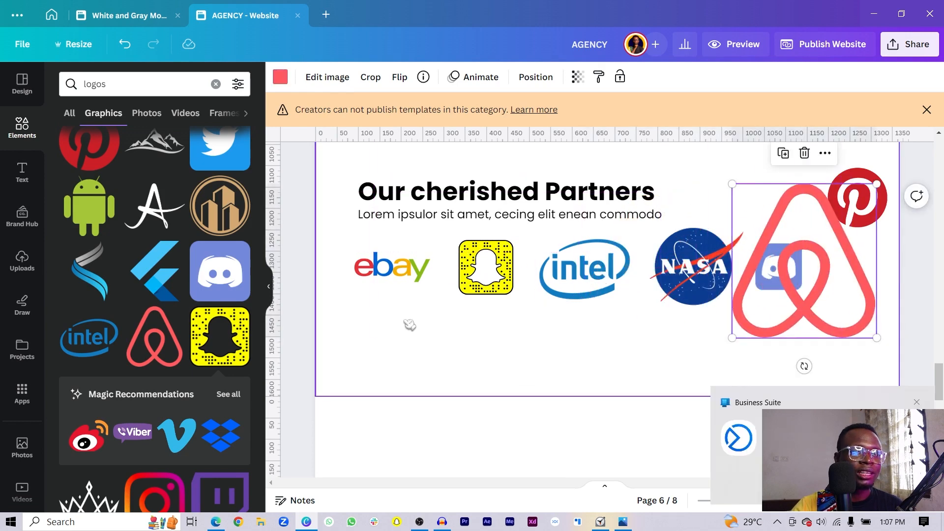
left_click_drag(469, 339, 672, 305)
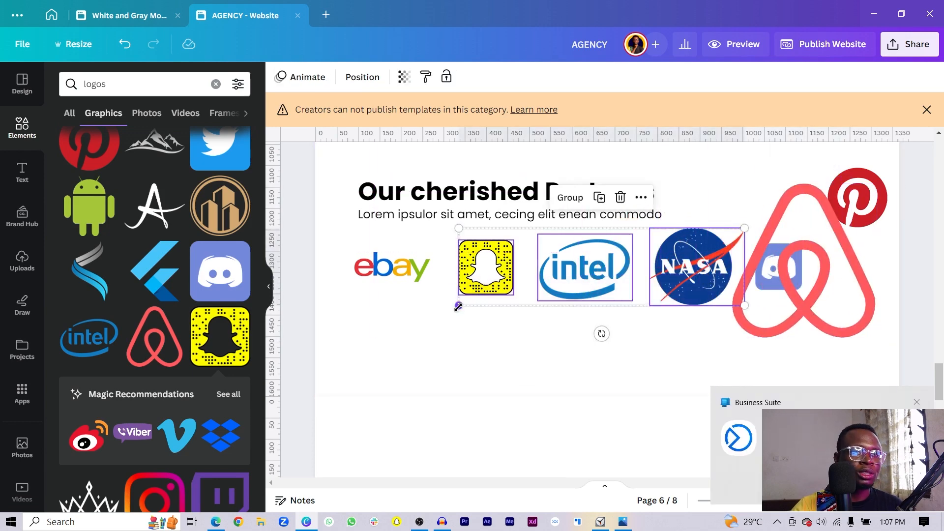
left_click_drag(459, 306, 479, 318)
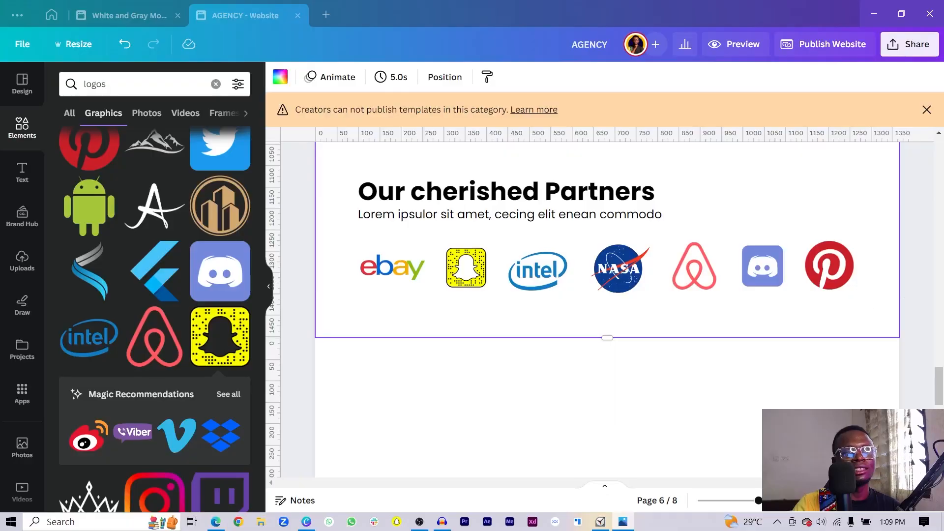
- Copy the Our cherished Partners heading onto page 7 and retype it as TEAM
left_click(611, 193)
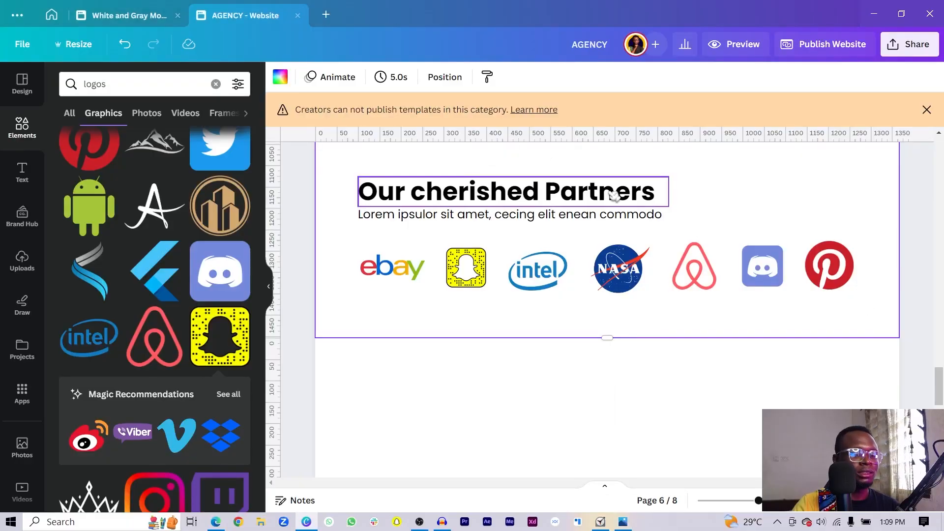
left_click_drag(614, 196, 713, 392)
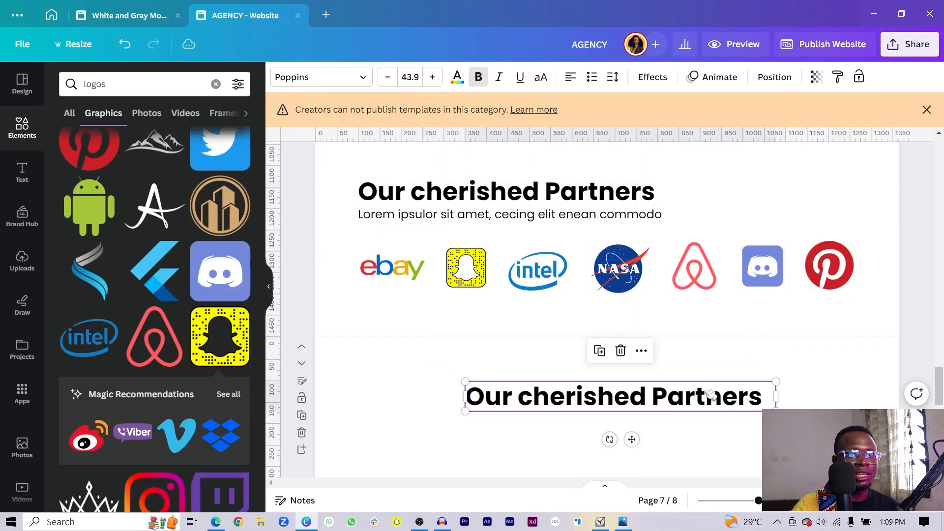
double_click(706, 391)
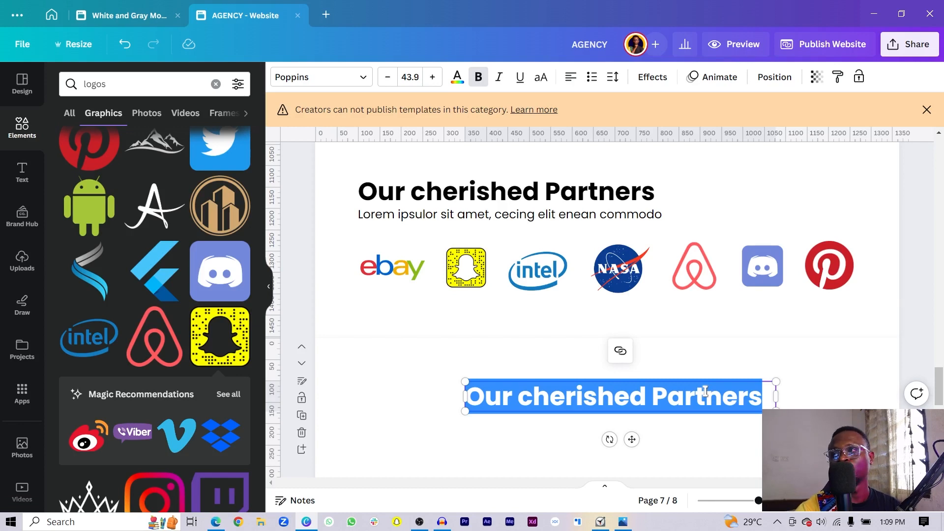
type("t")
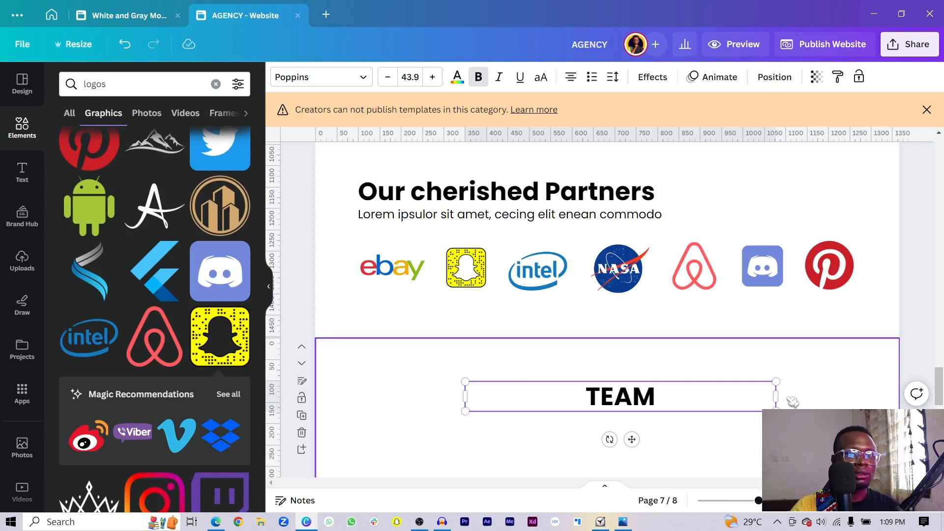
- Enlarge the TEAM heading by its corner handle to font size 167
left_click_drag(776, 397, 550, 408)
scroll(561, 299, "down", 3)
left_click_drag(548, 248, 759, 375)
scroll(583, 422, "up", 3)
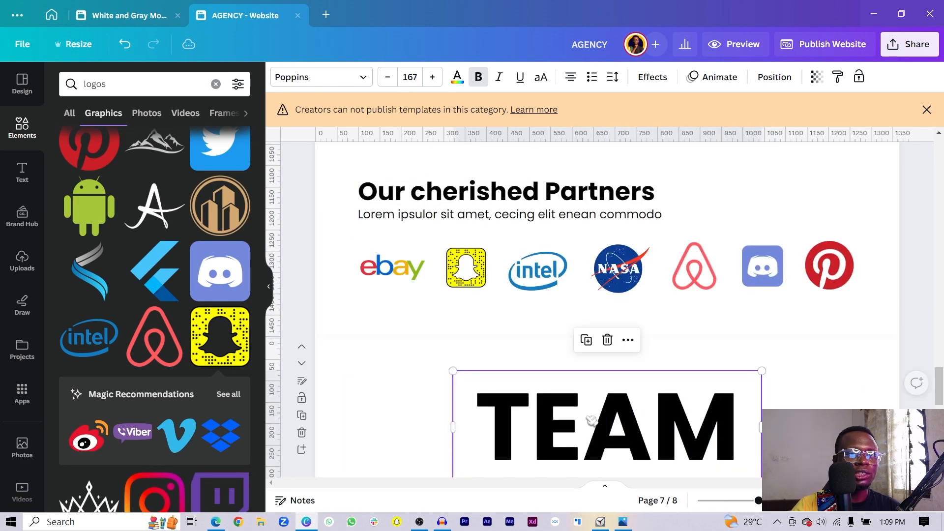
scroll(591, 421, "down", 3)
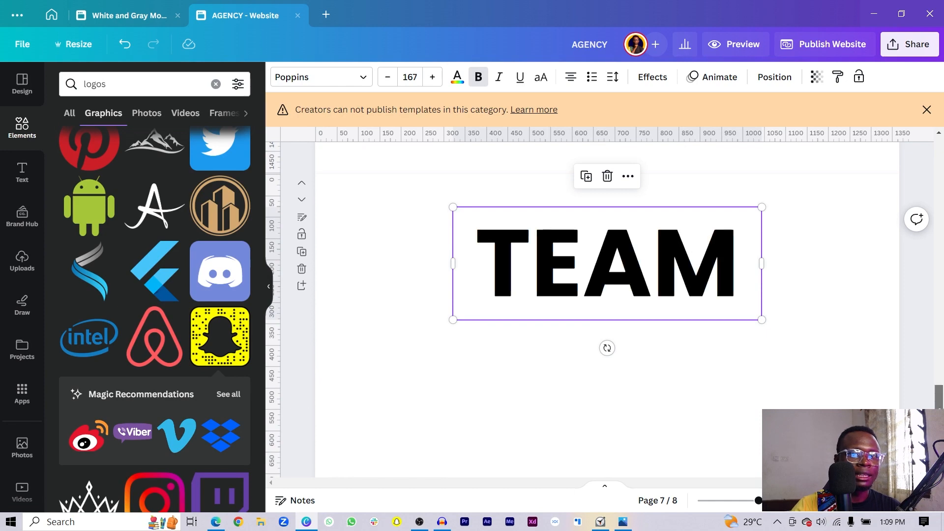
scroll(764, 388, "down", 1)
scroll(631, 346, "up", 7)
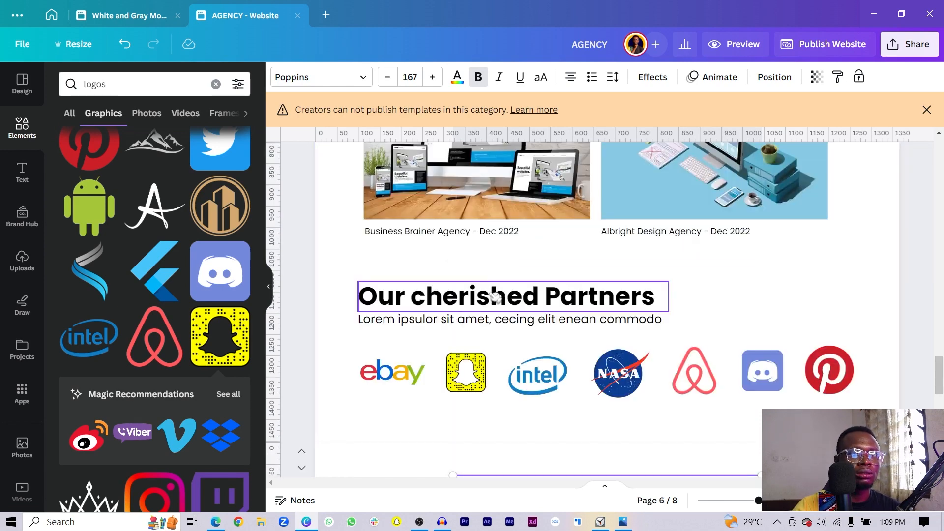
- Copy the Past Projects subtitle and paste it onto the TEAM page
scroll(445, 319, "up", 3)
left_click(432, 217)
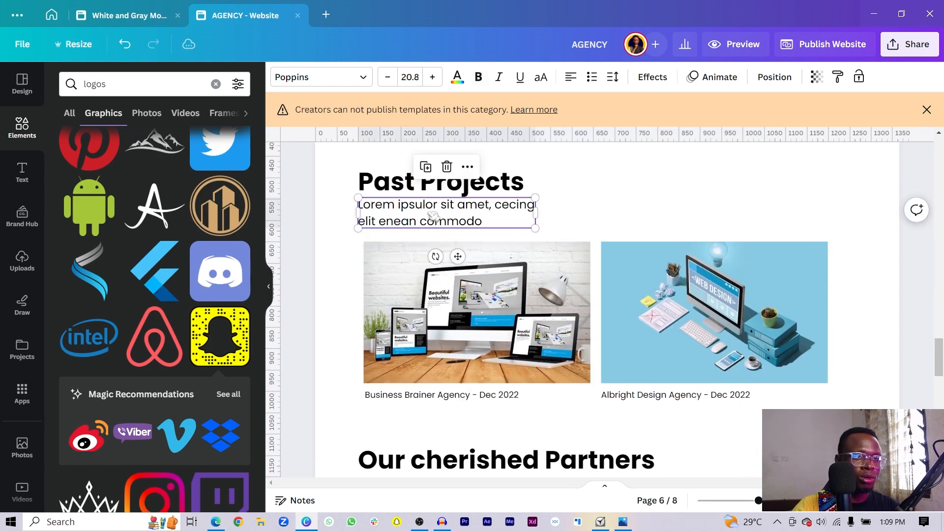
key("ctrl+c")
scroll(432, 217, "down", 6)
left_click(400, 392)
key("ctrl+v")
- Place the subtitle under TEAM, widen it to one line, and centre it with the heading
scroll(422, 392, "down", 3)
scroll(580, 211, "up", 3)
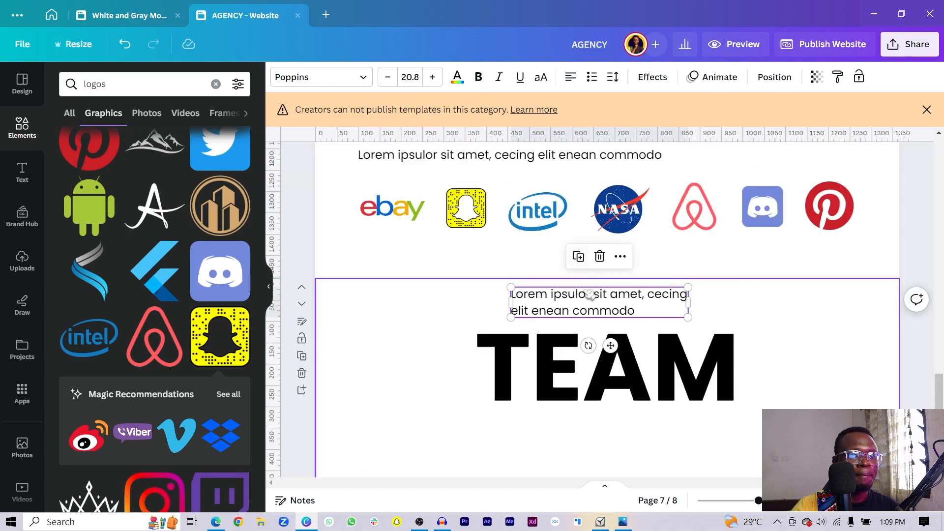
left_click_drag(581, 295, 547, 419)
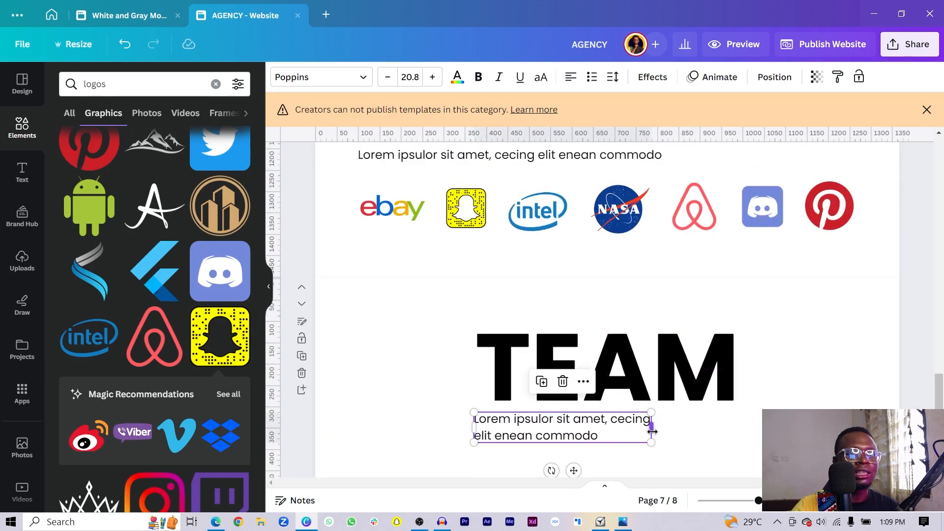
left_click_drag(652, 427, 787, 430)
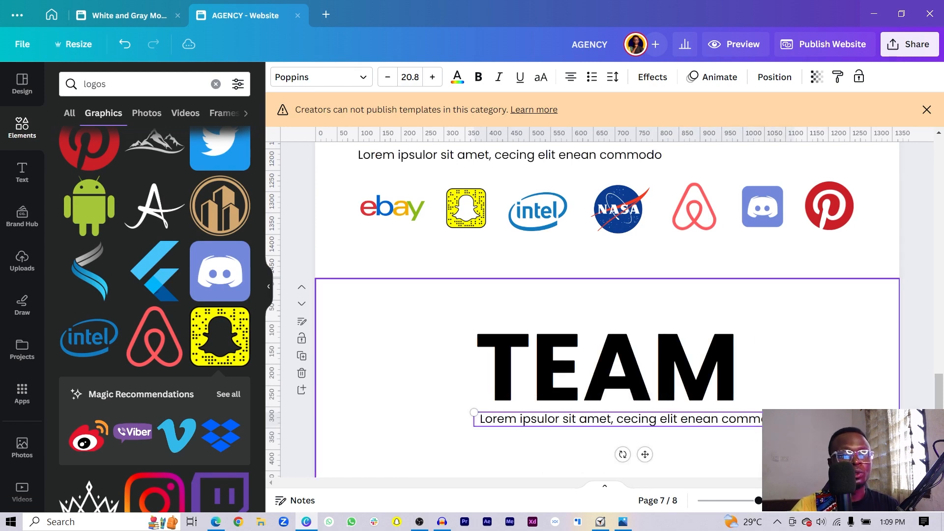
left_click_drag(682, 423, 656, 422)
left_click(544, 390, "shift")
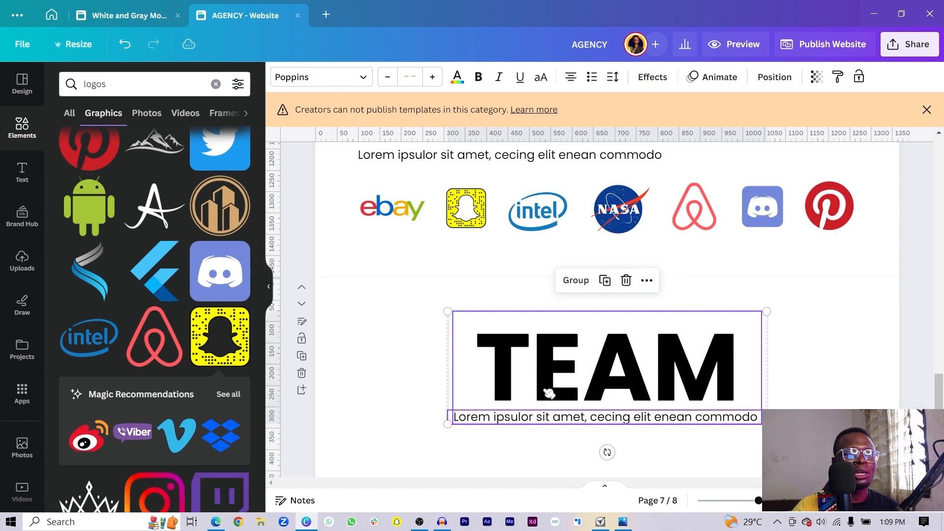
left_click_drag(544, 390, 545, 367)
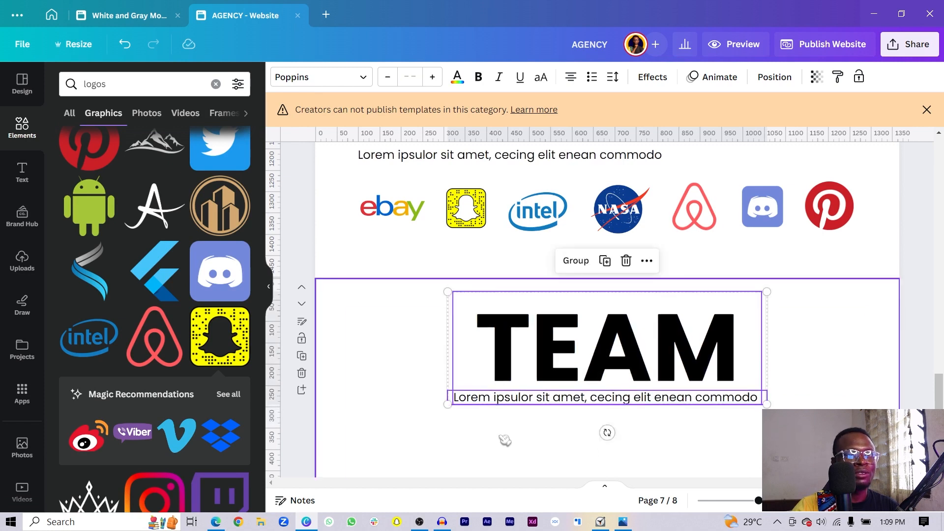
left_click(506, 441)
left_click(499, 405)
left_click_drag(499, 404, 507, 407)
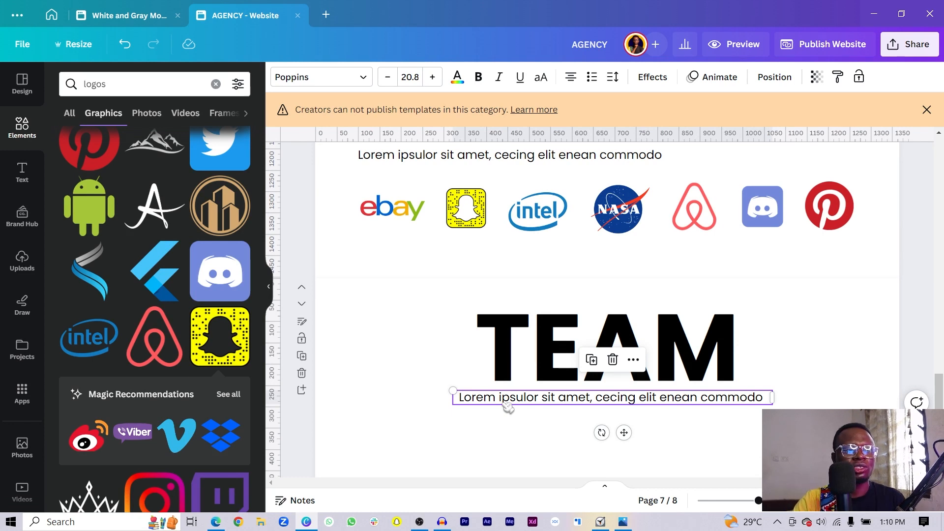
- Add a horizontal divider line below the subtitle, lengthened and centred on the page
scroll(491, 394, "down", 3)
left_click(481, 340)
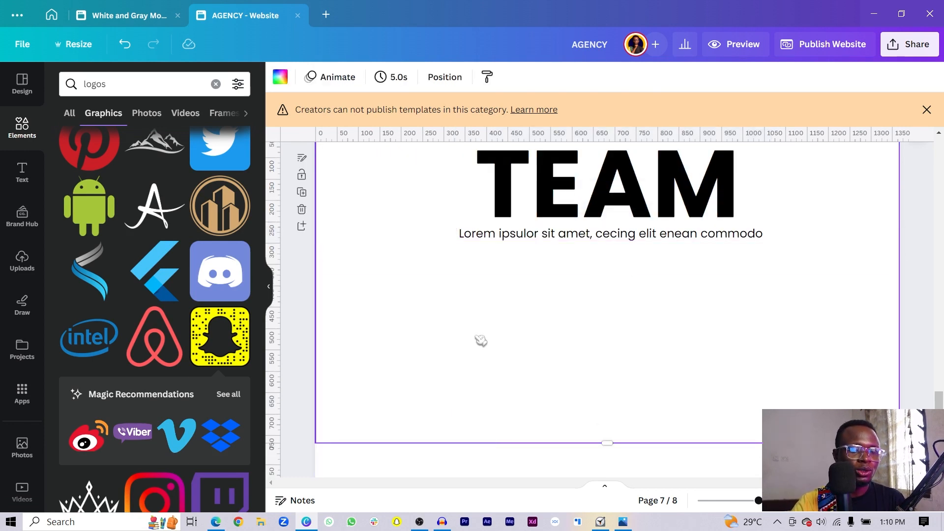
key("l")
left_click(311, 78)
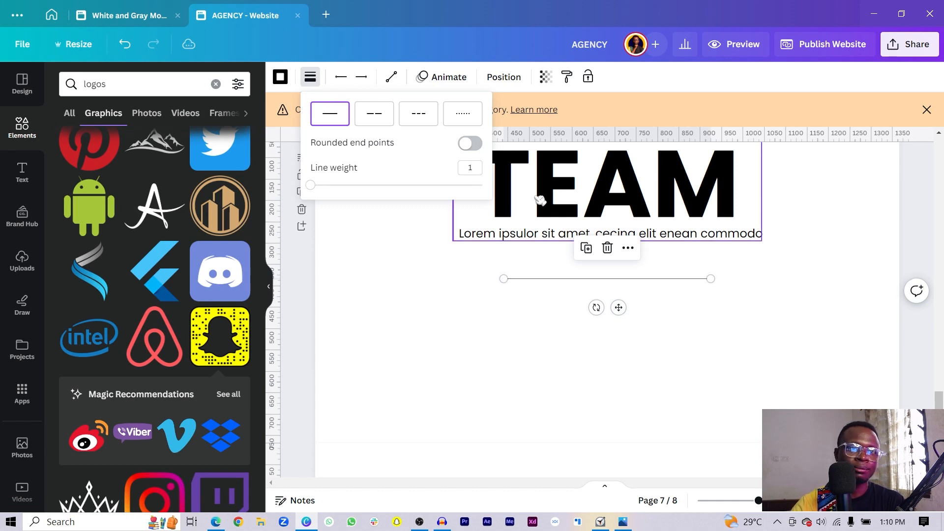
left_click_drag(622, 308, 629, 344)
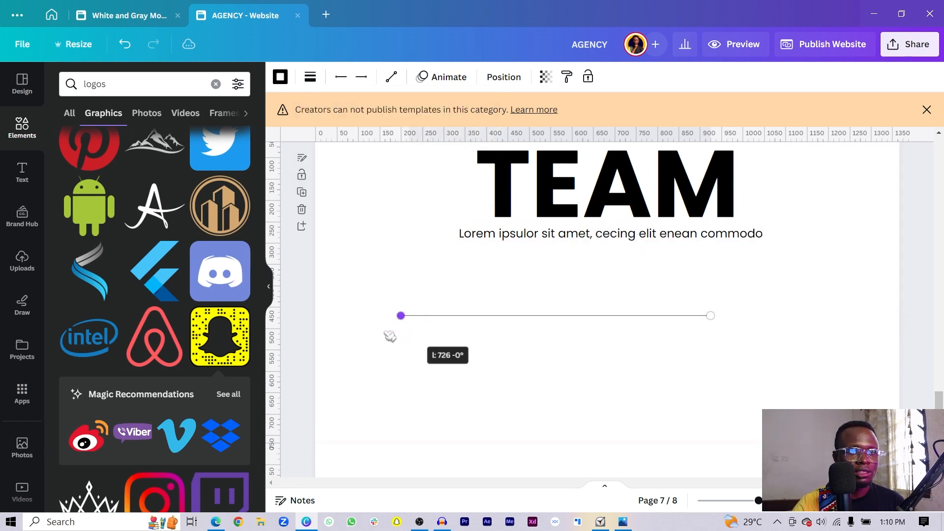
left_click_drag(361, 337, 361, 336)
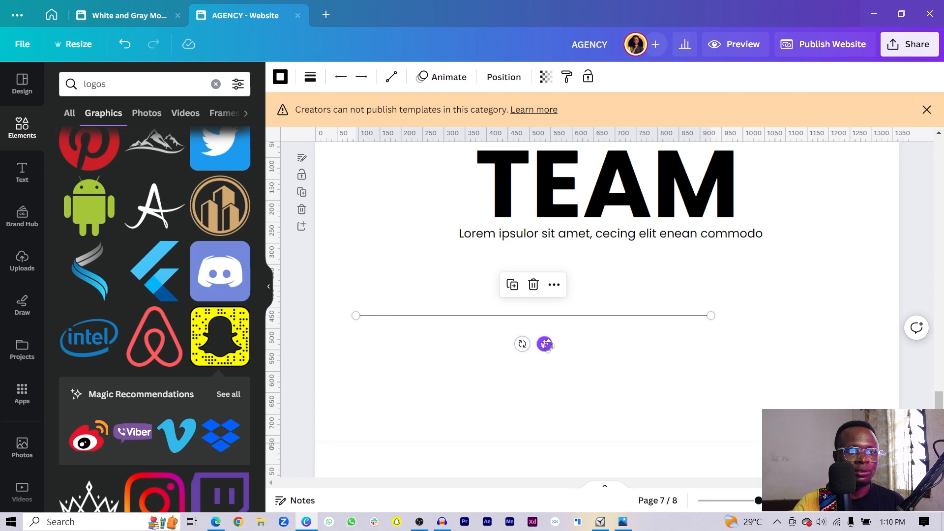
left_click_drag(544, 343, 624, 338)
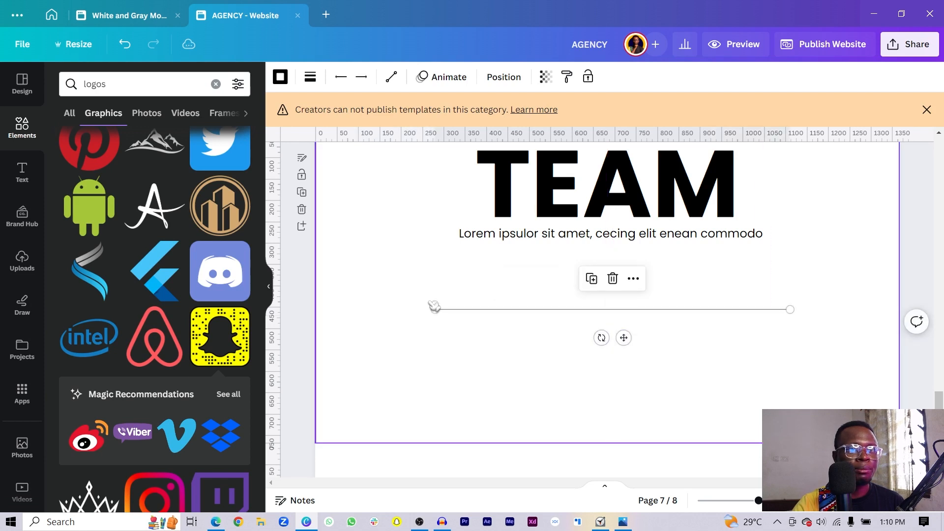
left_click_drag(435, 309, 390, 310)
mouse_move(602, 338)
left_mouse_down()
mouse_move(628, 339)
mouse_move(620, 335)
left_mouse_up()
- Duplicate the TEAM heading, shrink it onto the divider, and retype it as a member's name
left_click(617, 186)
left_click(618, 186)
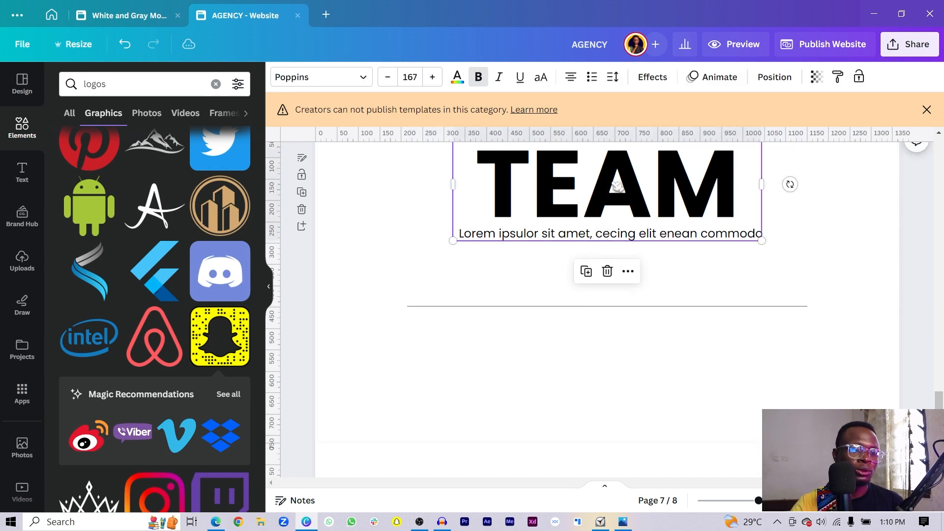
key("ctrl+d")
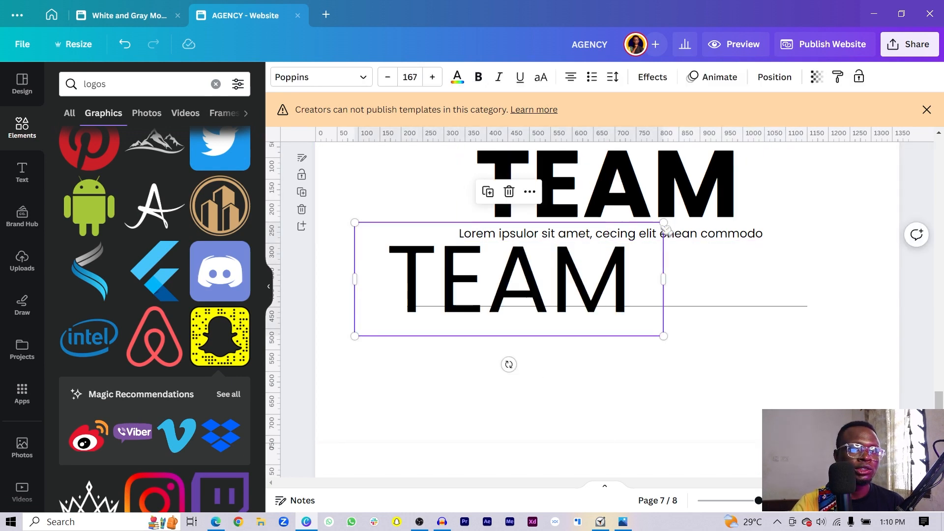
left_click_drag(664, 222, 482, 309)
left_click_drag(453, 326, 490, 298)
double_click(490, 298)
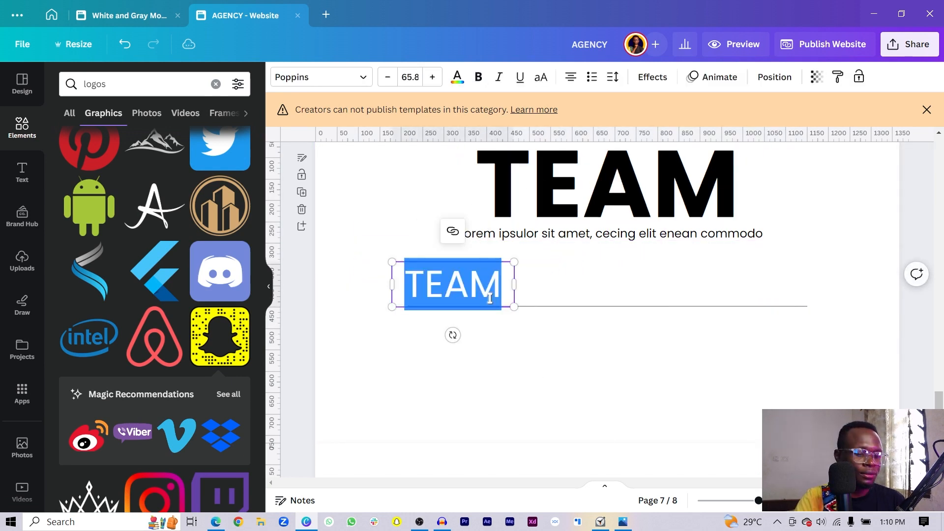
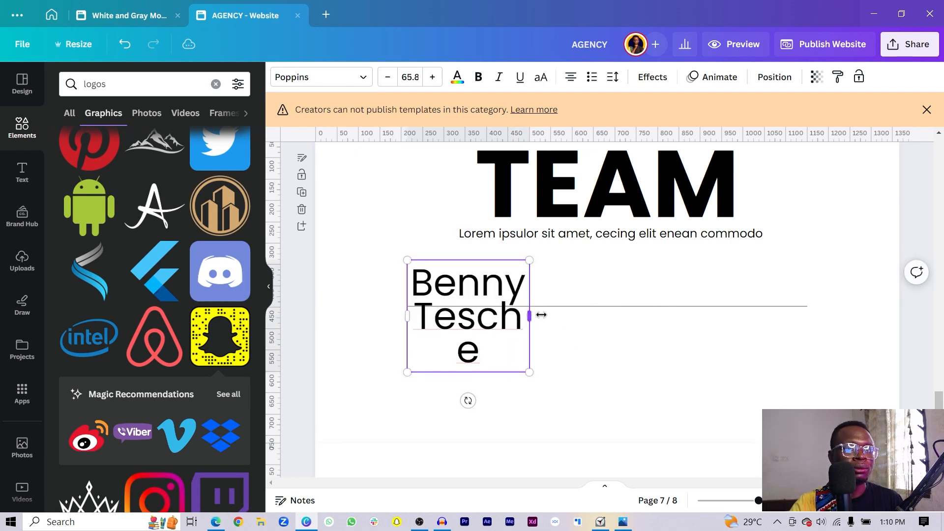
left_click_drag(530, 316, 476, 333)
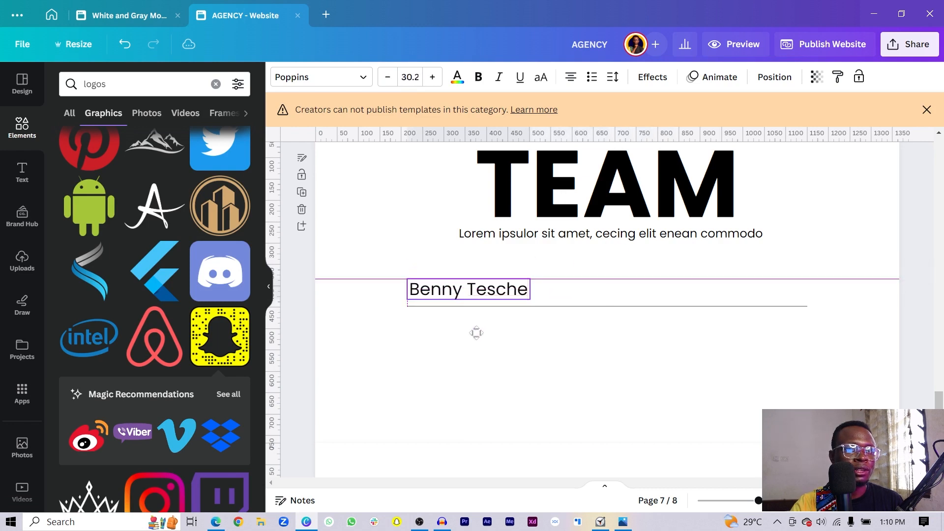
left_click(506, 319)
- Add the role 'Verified Canva Creator' beside the name, then duplicate the name-role pair
left_click(498, 289)
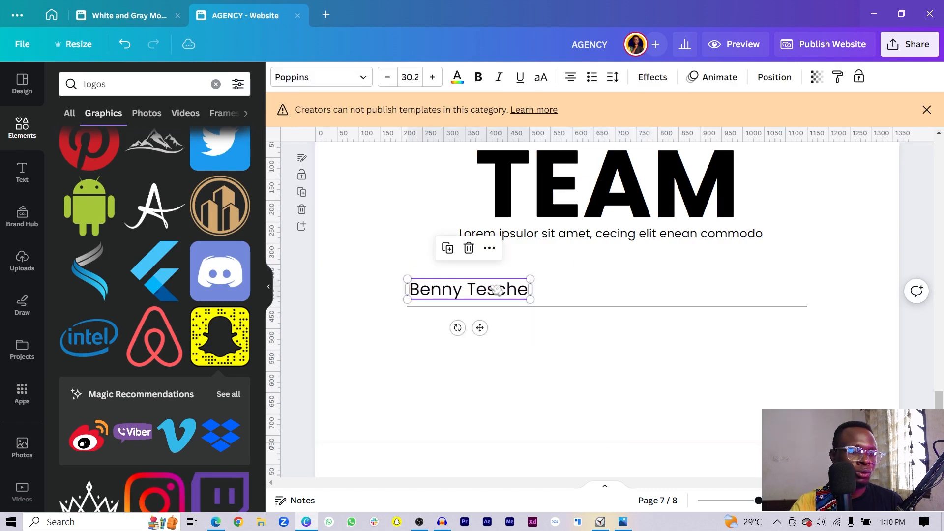
key("ctrl+d")
left_click_drag(504, 295, 647, 291)
double_click(646, 292)
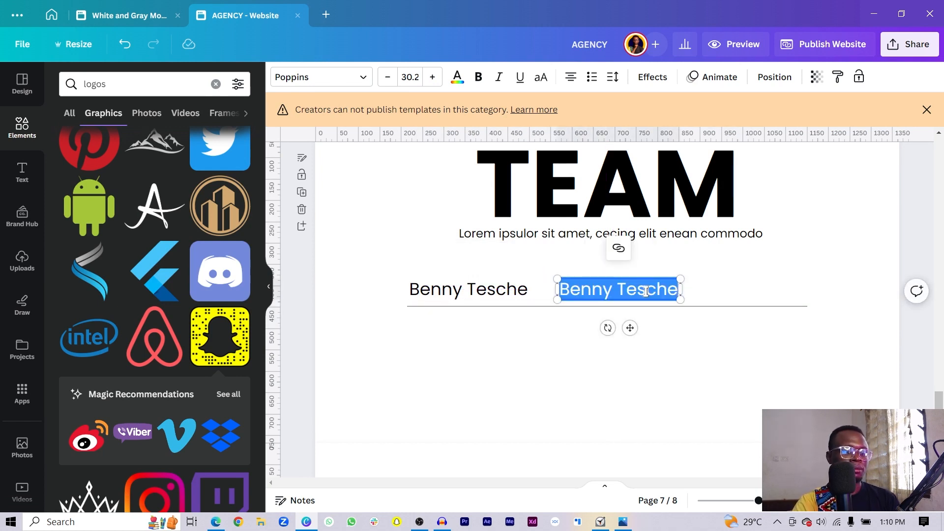
type("W")
type("erified Can")
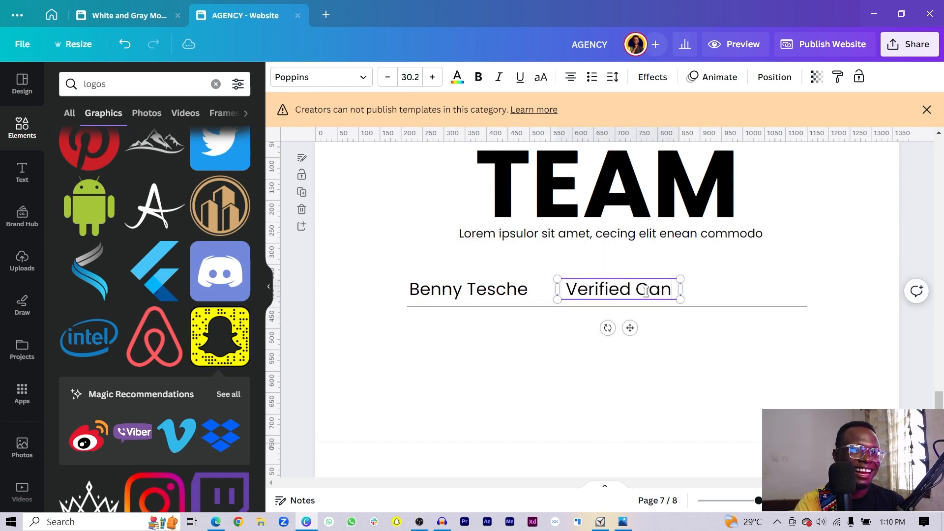
type("va Creator")
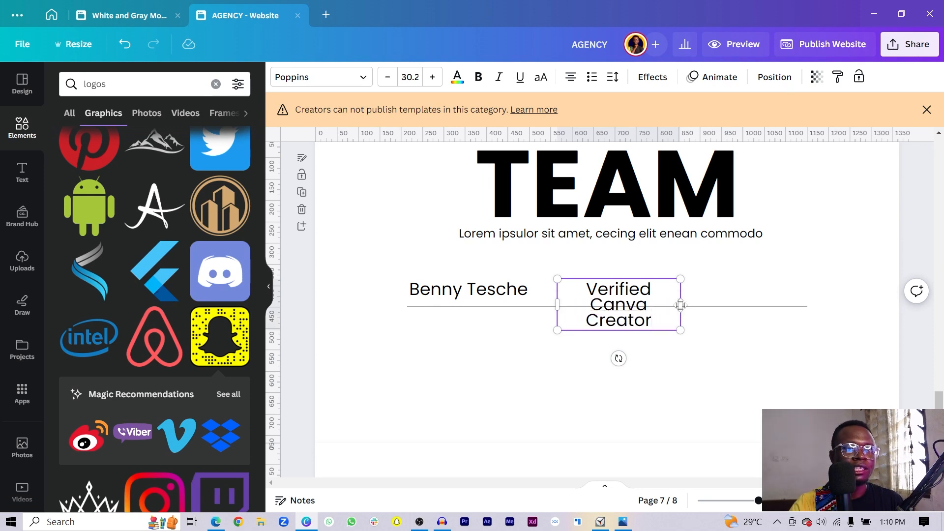
left_click_drag(681, 305, 628, 326)
left_click_drag(444, 271, 605, 330)
key("ctrl+d")
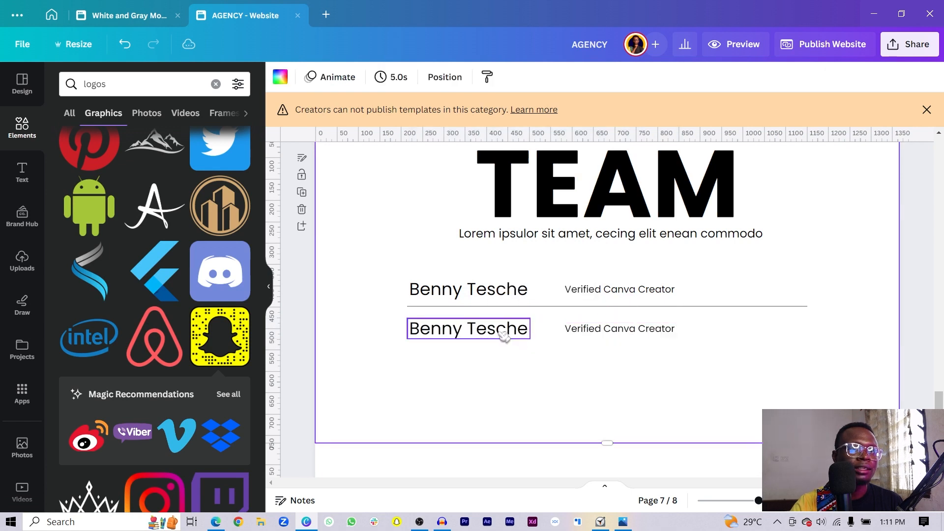
- Retype the second row's member name and replace its role text
left_click(499, 332)
left_click(497, 330)
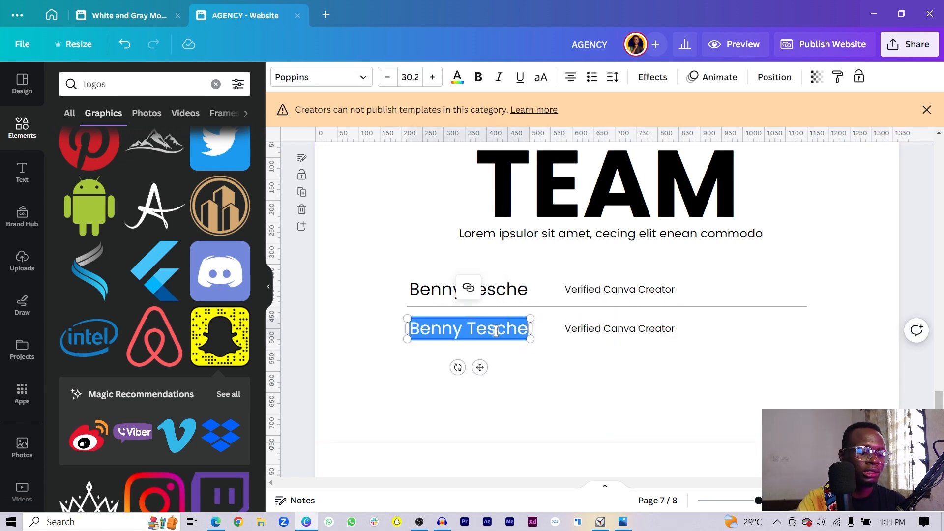
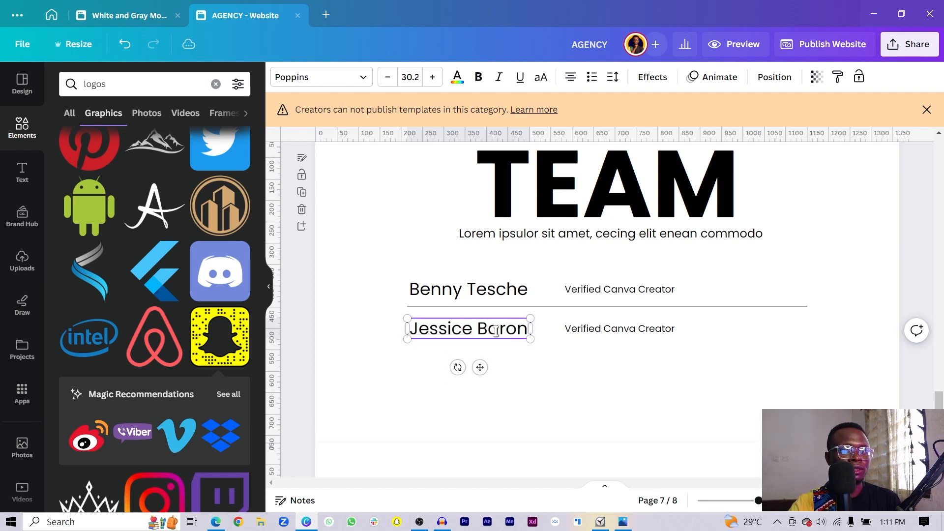
left_click(612, 328)
left_click(613, 326)
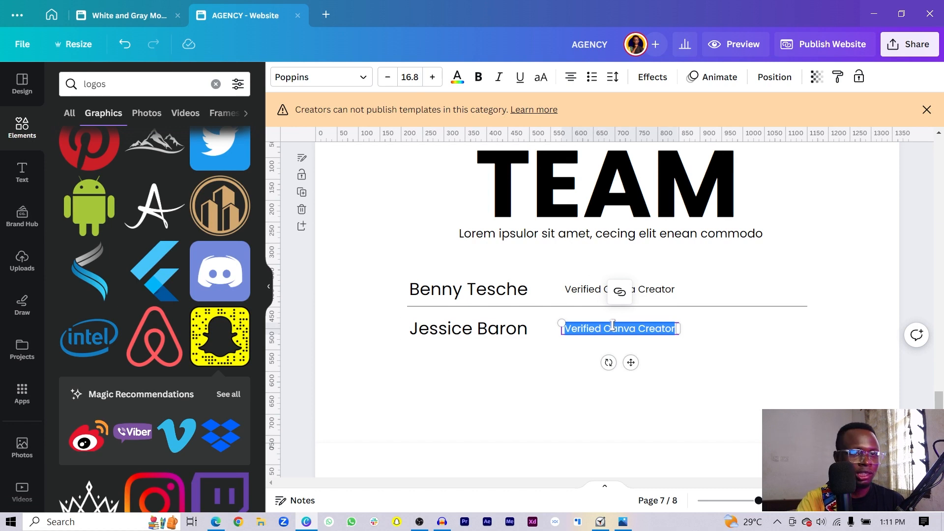
type("B")
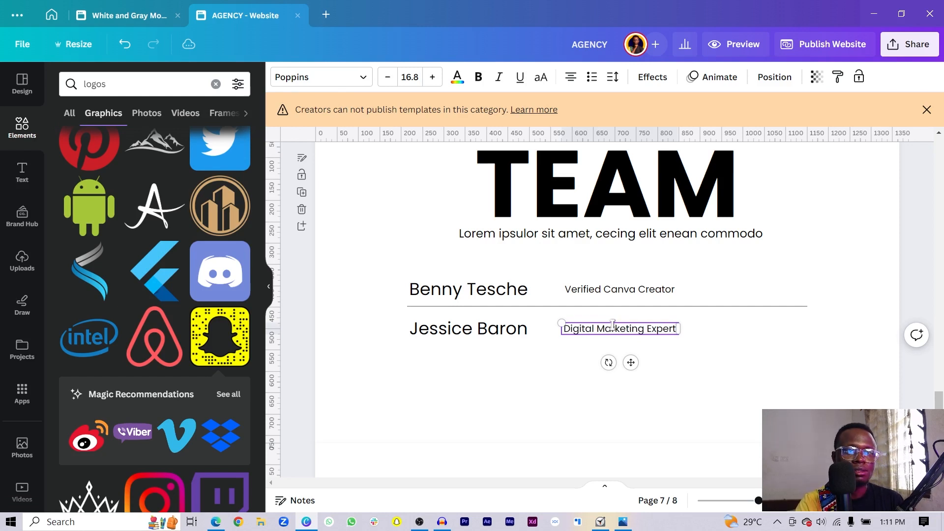
- Duplicate the divider and second row into a third row with a new member name and role Website Developer
left_click_drag(766, 377, 410, 302)
key("ctrl+d")
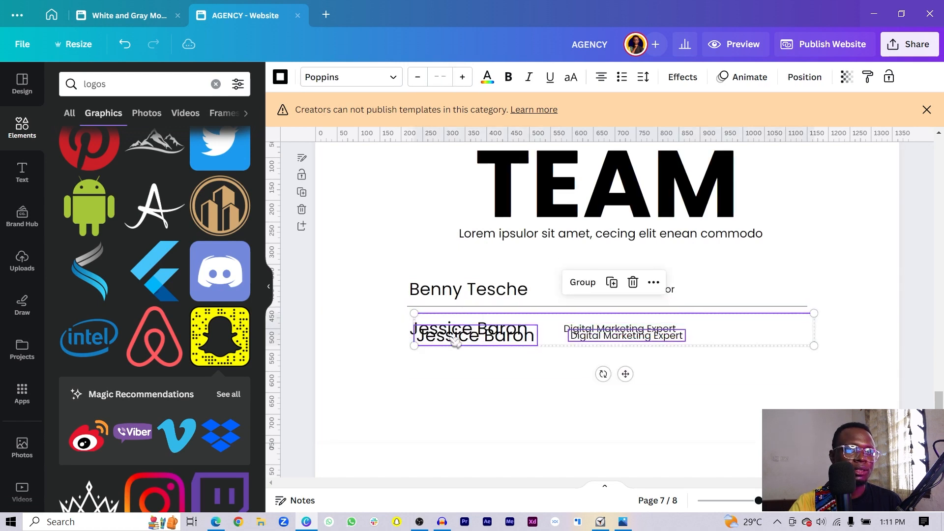
left_click_drag(453, 339, 440, 372)
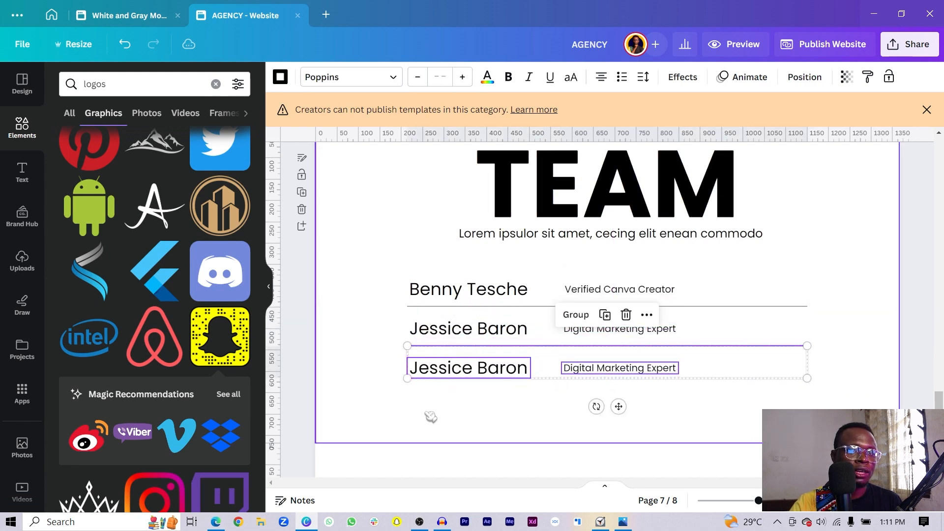
double_click(459, 374)
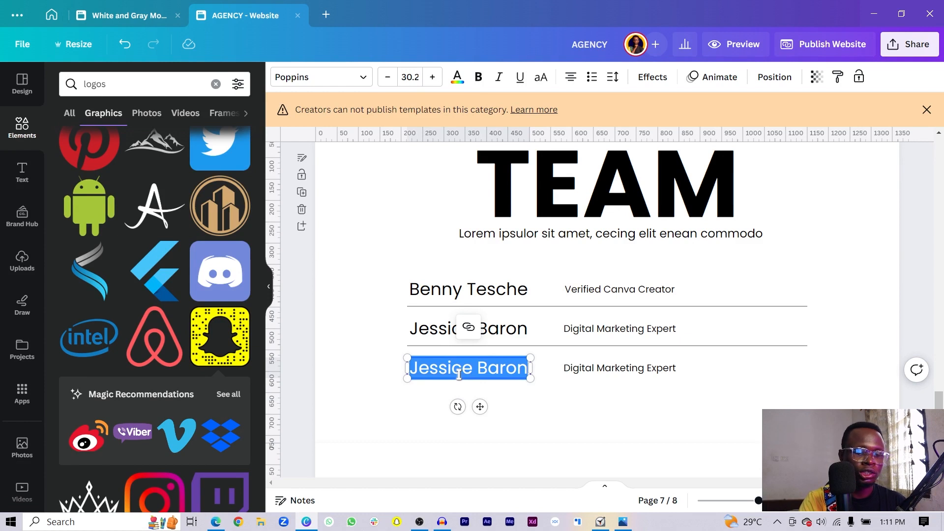
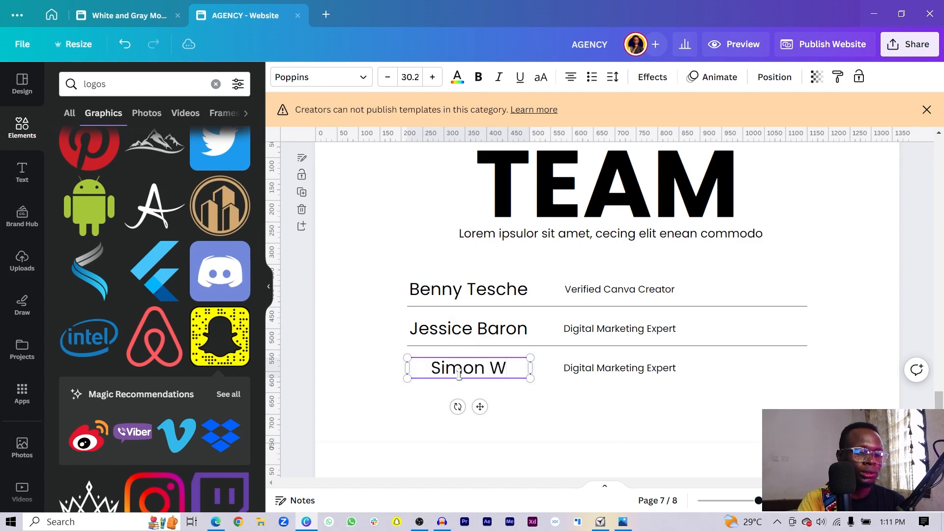
double_click(592, 368)
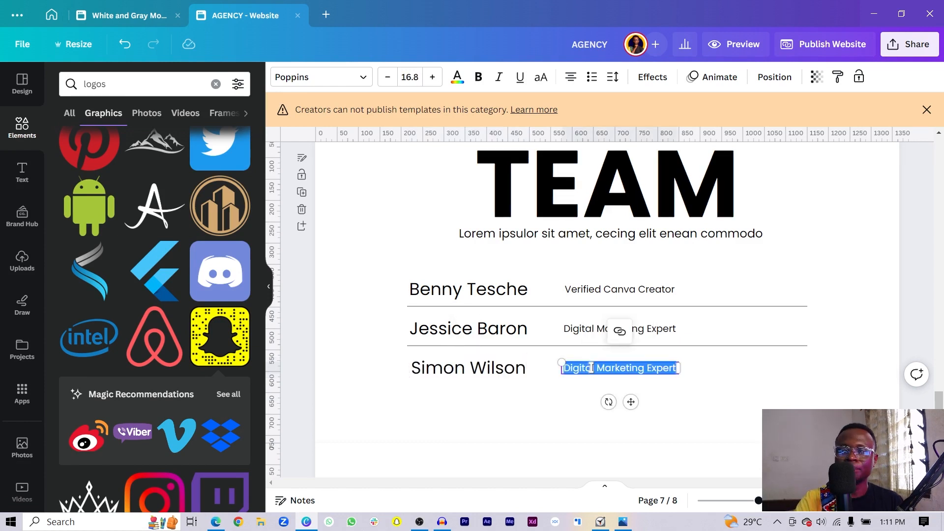
type("Website Developer")
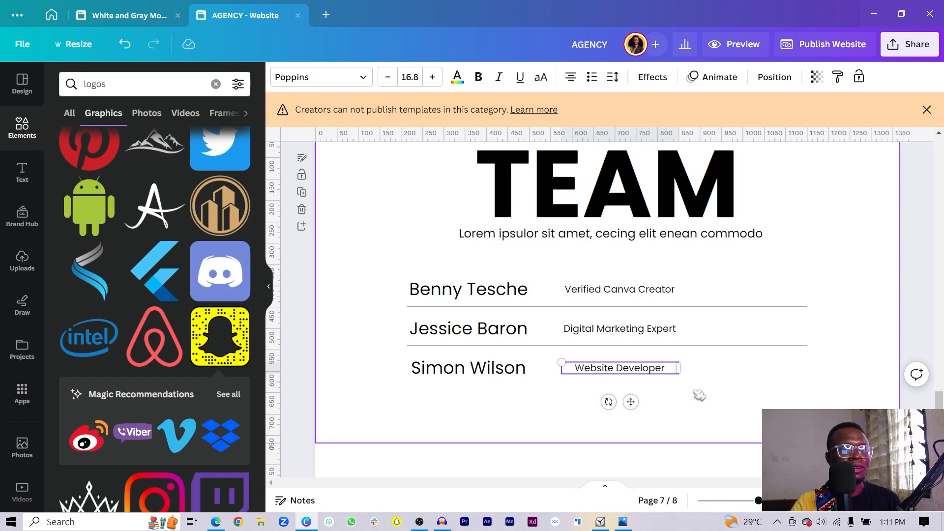
left_click(116, 86)
type("arrow")
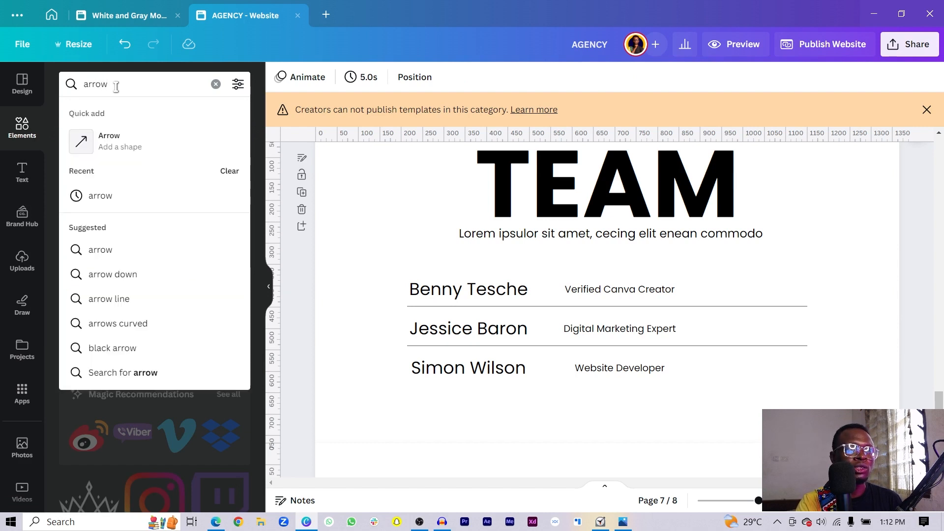
- Add an arrow graphic, shrink it to a tiny icon, and rotate it -45° to point up-right
key("Return")
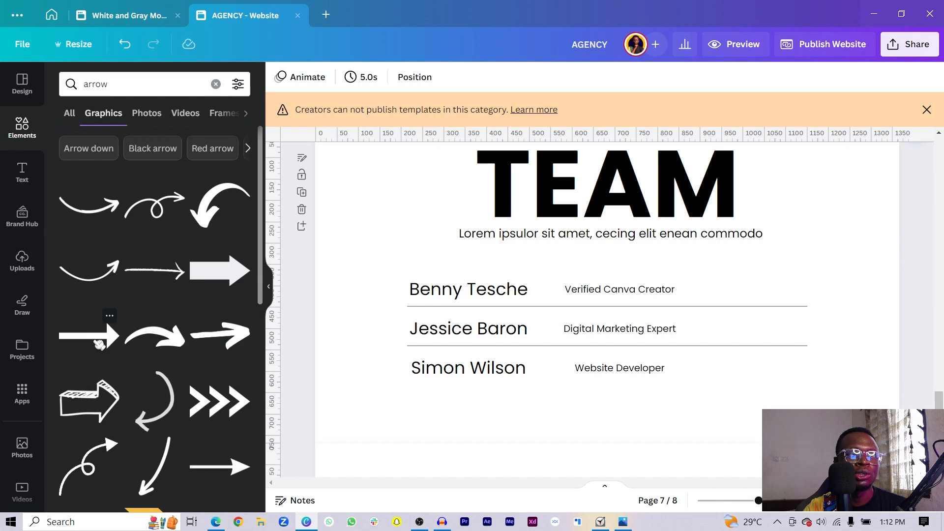
left_click(100, 345)
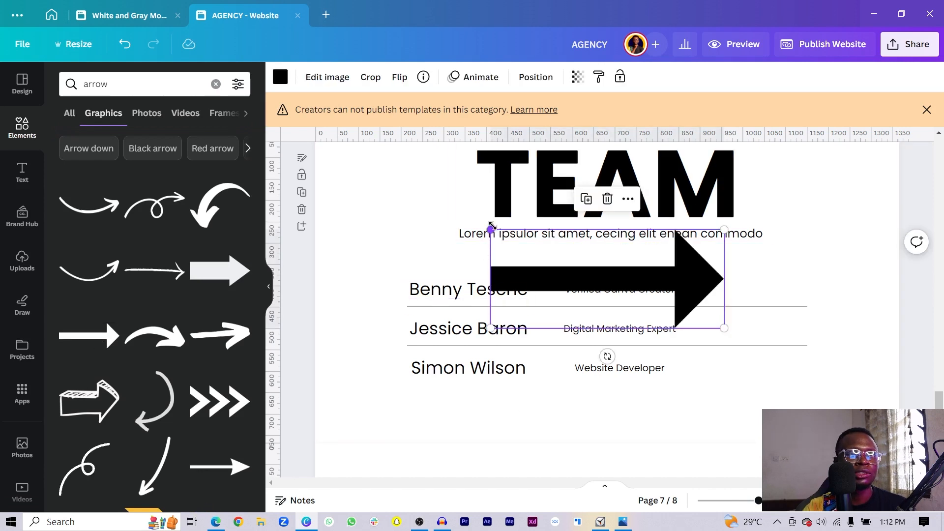
left_click_drag(492, 227, 706, 346)
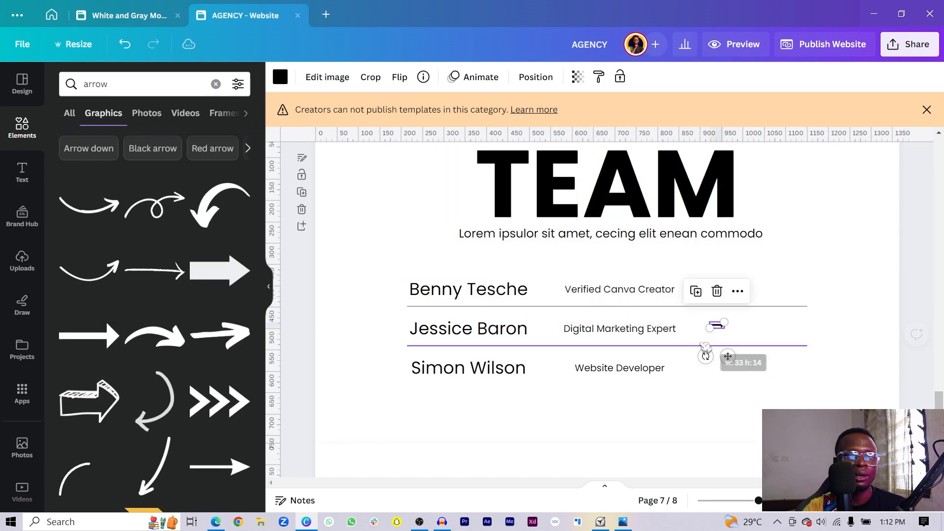
left_click(431, 104)
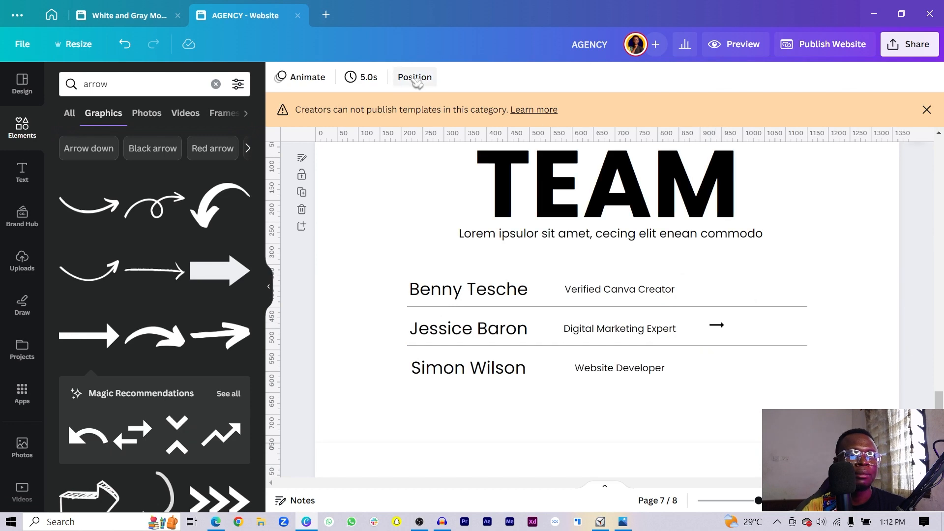
left_click(717, 326)
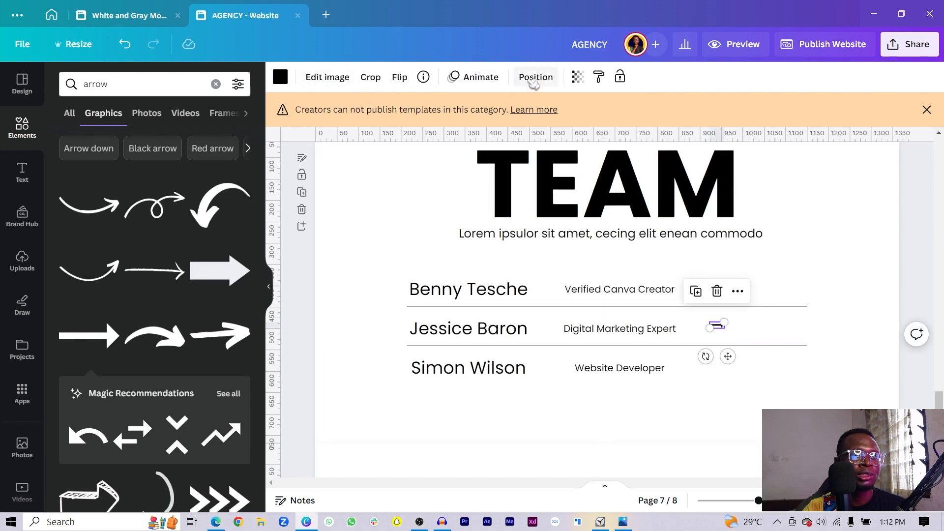
left_click(535, 78)
left_click(216, 357)
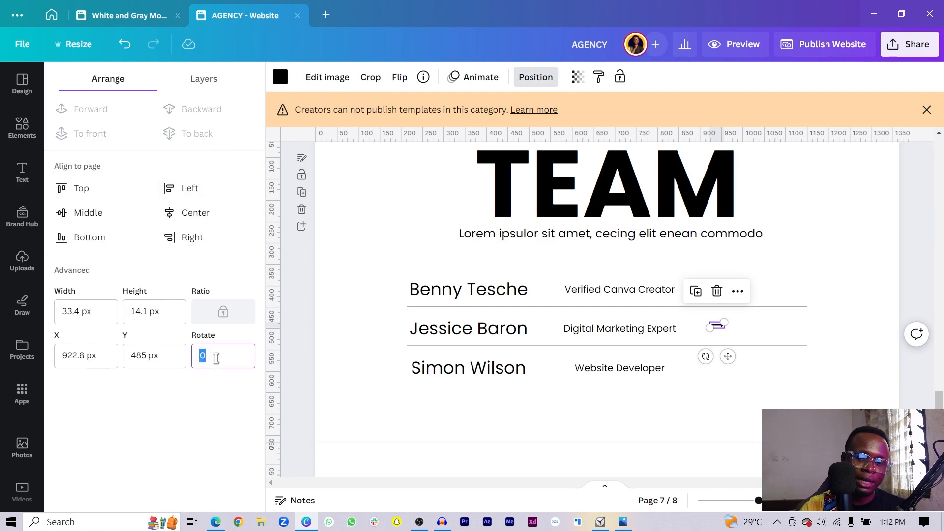
type("45")
key("Return")
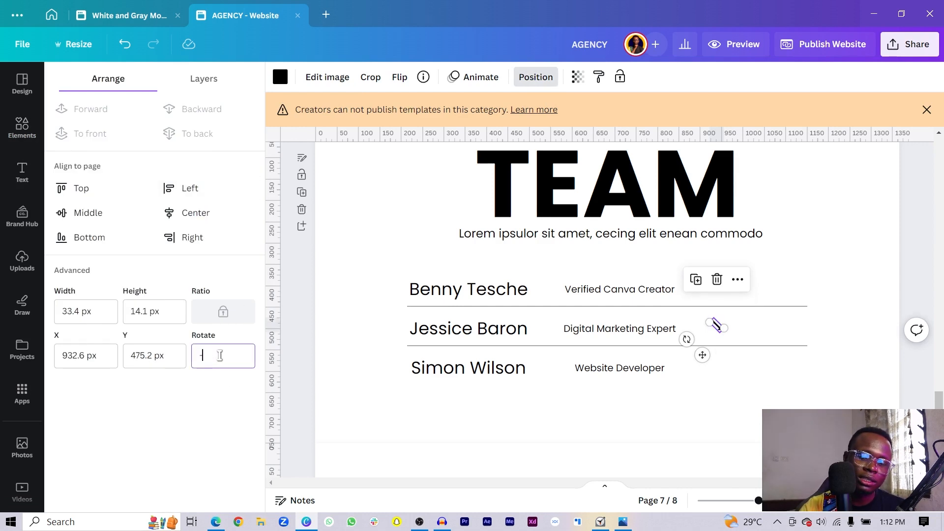
key("Return")
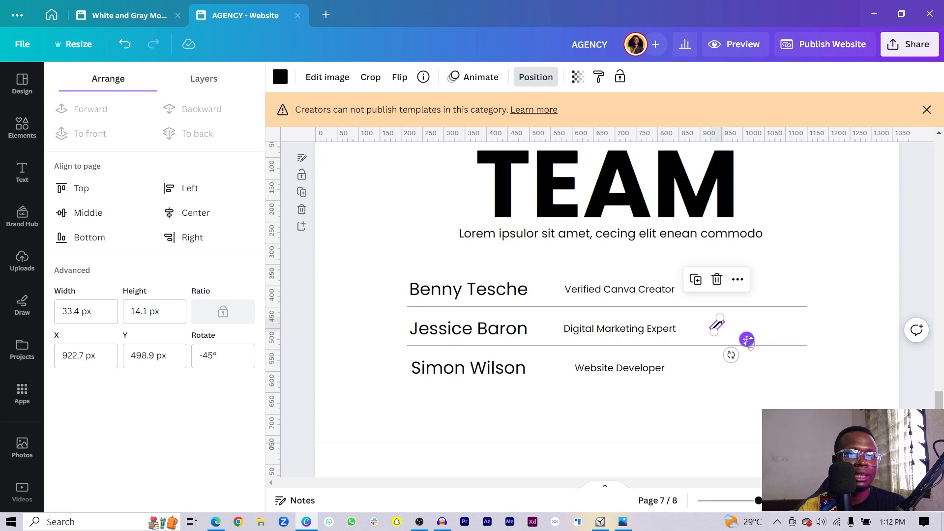
- Place the arrow at the end of the top row and copy it to the other rows
left_click_drag(747, 340, 813, 309)
left_click(777, 302)
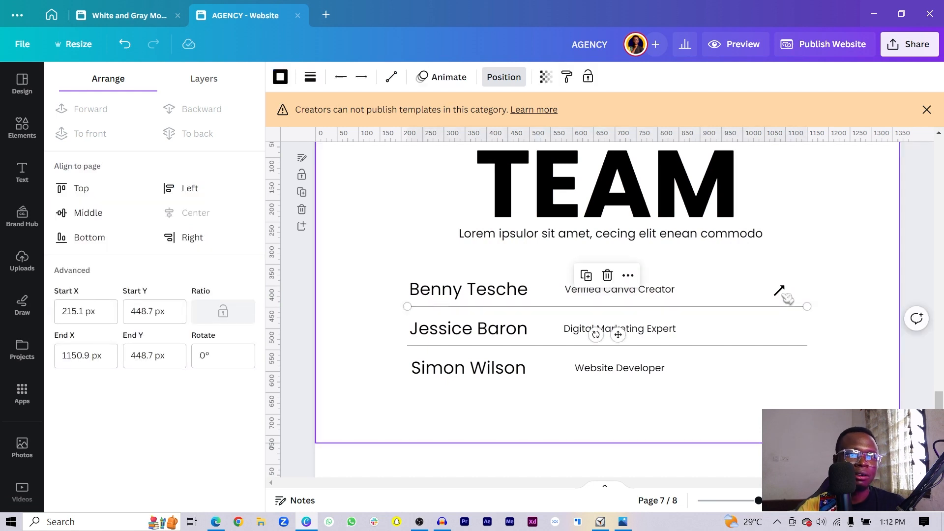
left_click(781, 292)
left_click_drag(813, 308, 810, 381)
left_click(811, 377)
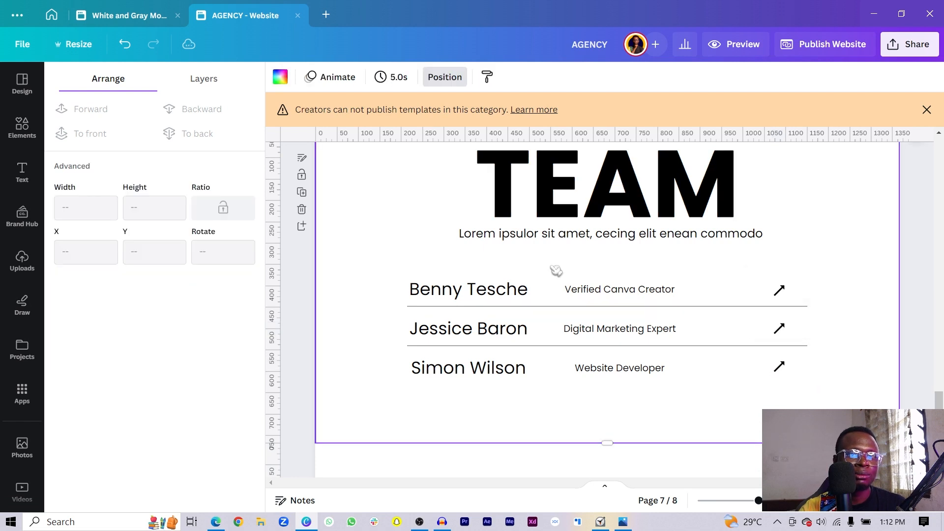
left_click_drag(748, 273, 762, 322)
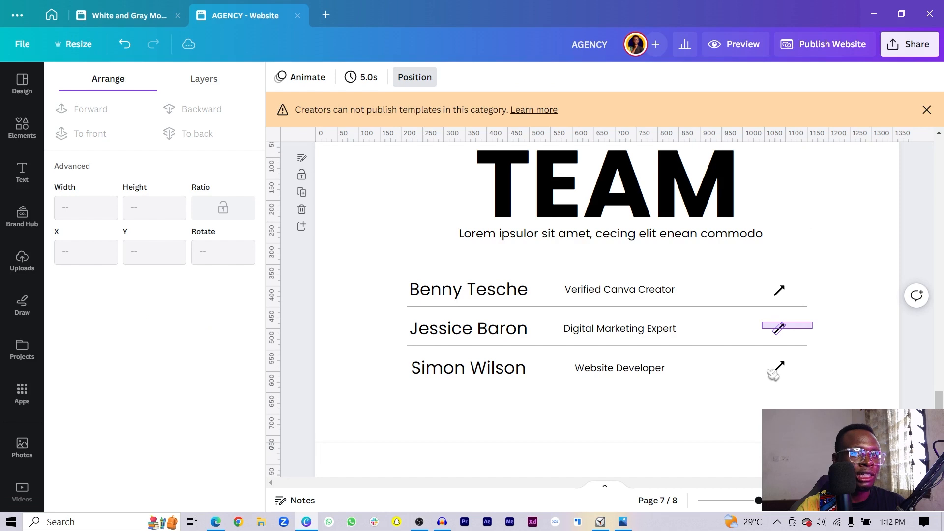
left_click(781, 367, "shift")
left_click(782, 292, "shift")
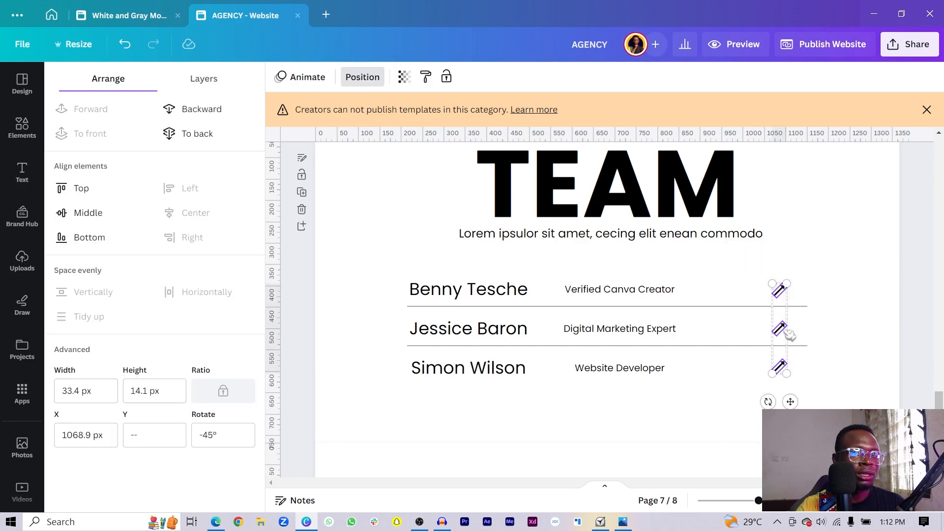
left_click(731, 382)
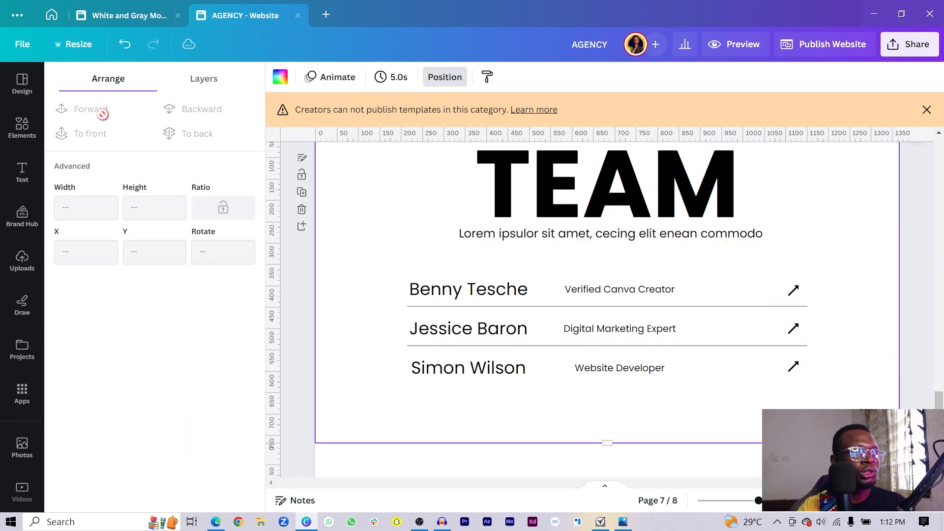
left_click(22, 127)
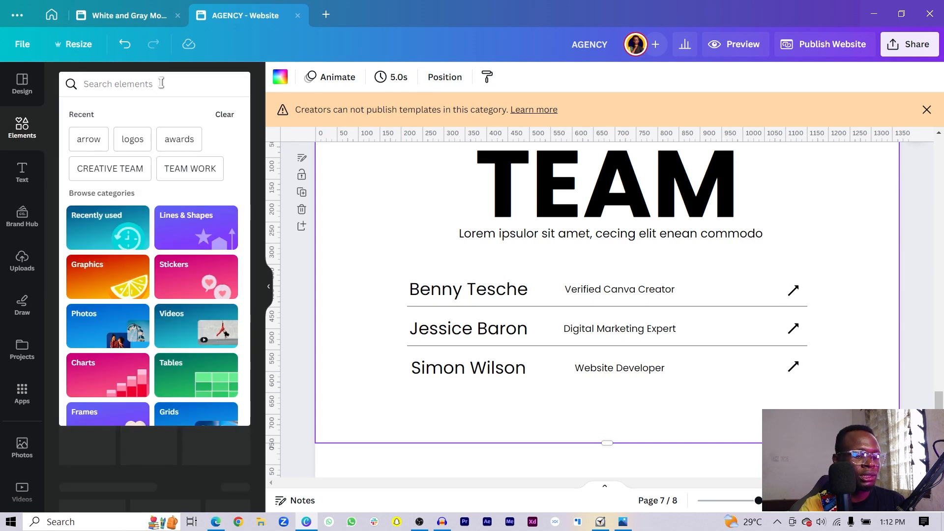
- Add the black Instagram logo from Elements and shrink it to a small icon
type("INSTAGRAM")
key("Return")
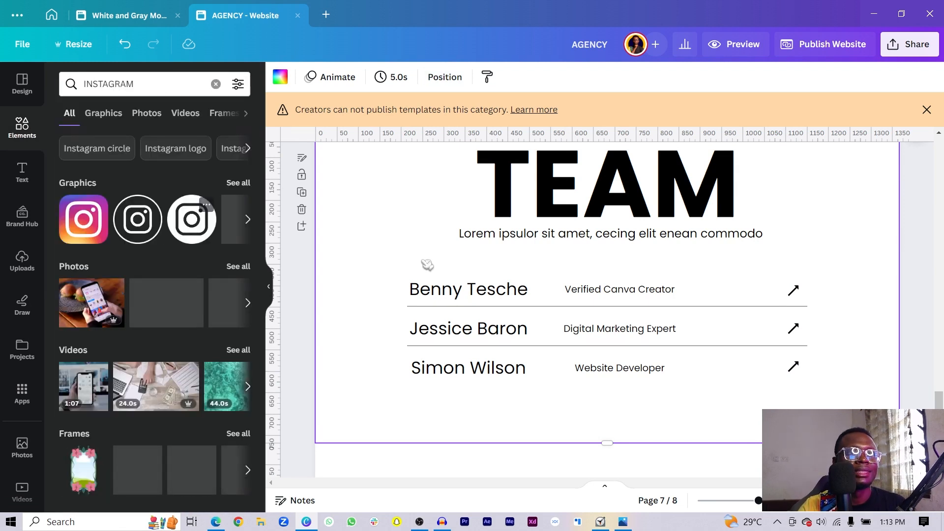
left_click_drag(427, 264, 607, 279)
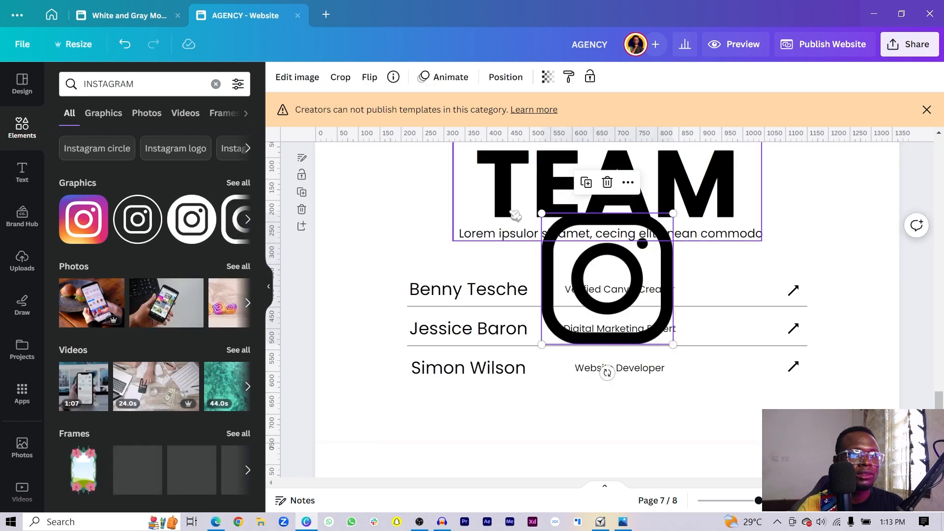
left_click_drag(542, 214, 768, 301)
- Add the Threads logo, shrink it, and place it beside the Instagram icon in the top row
left_click(175, 84)
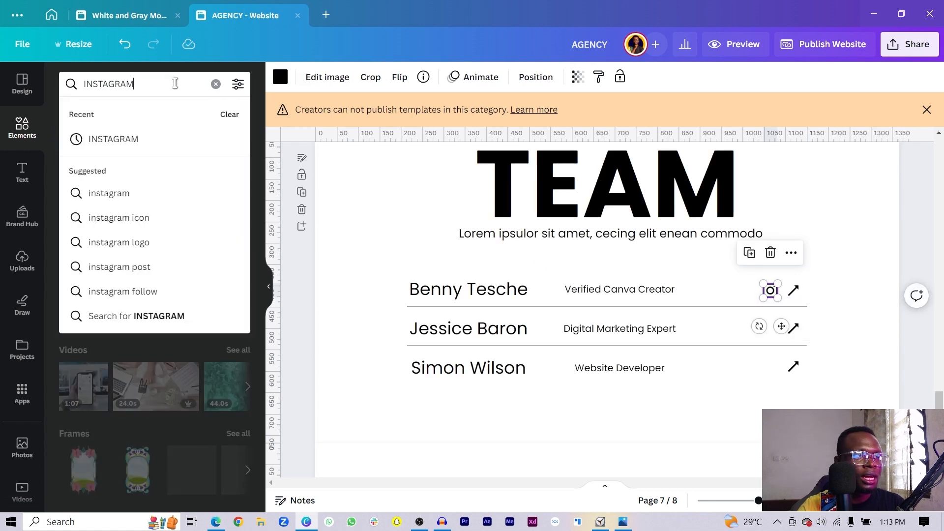
type("THREADS")
key("Return")
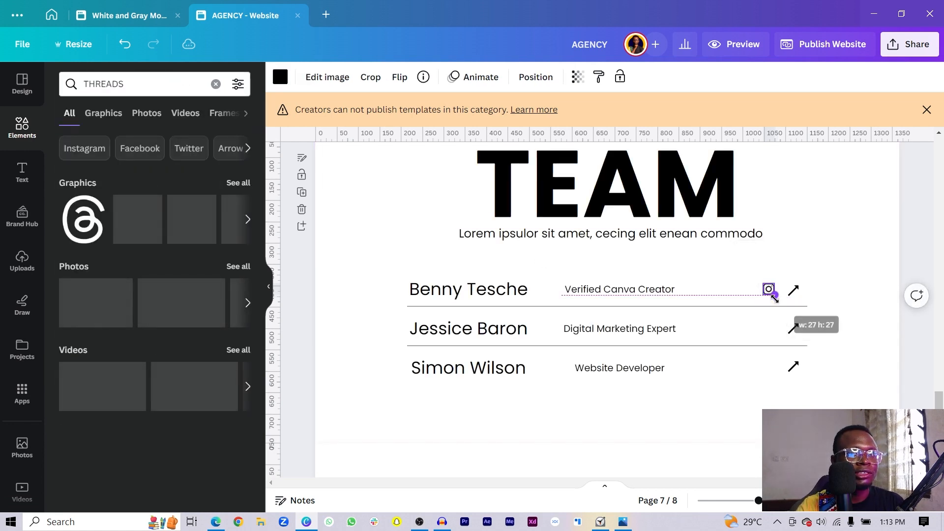
left_click(83, 219)
left_click_drag(659, 220, 561, 327)
left_click_drag(544, 371, 761, 325)
key("ctrl+plus")
key("ctrl+plus")
key("ctrl+plus")
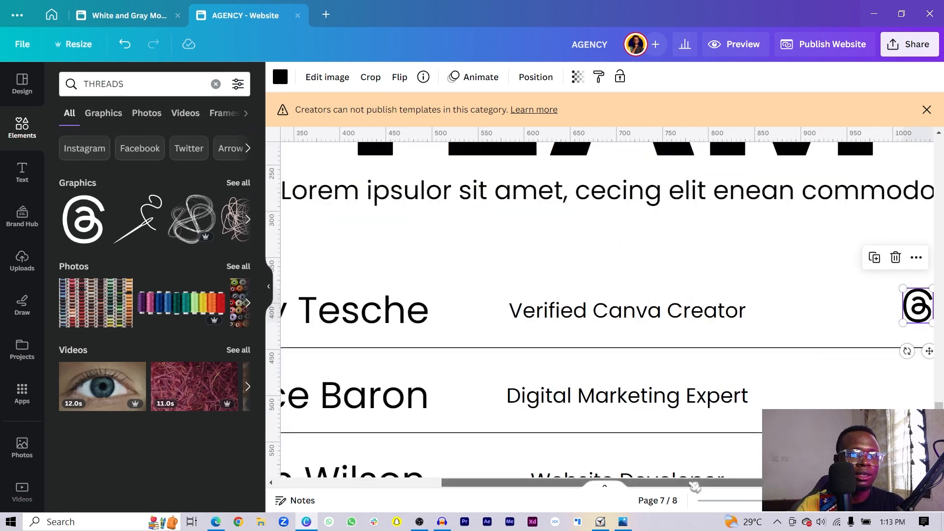
left_click_drag(695, 487, 796, 487)
- Duplicate the Threads and Instagram icon pair into the second and third team rows
left_click(736, 311, "shift")
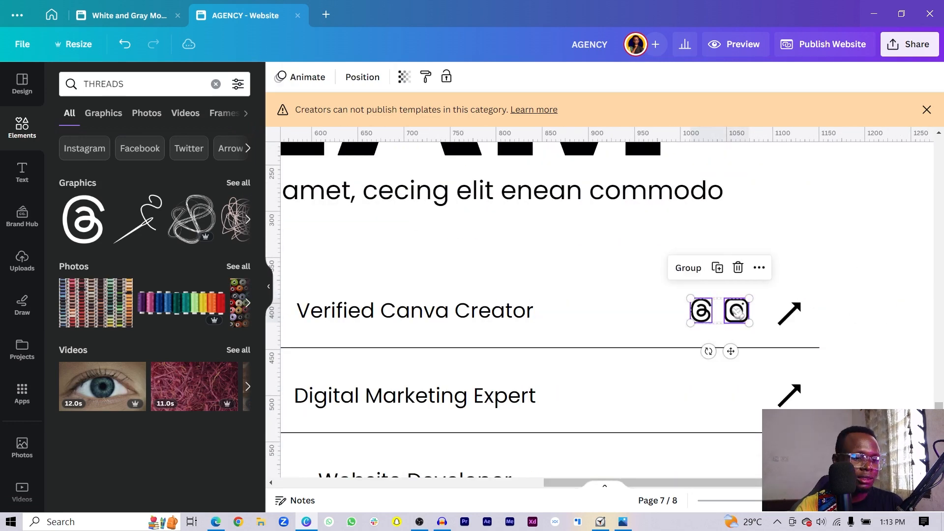
key("ctrl+d")
left_click_drag(736, 311, 733, 400)
key("ctrl+d")
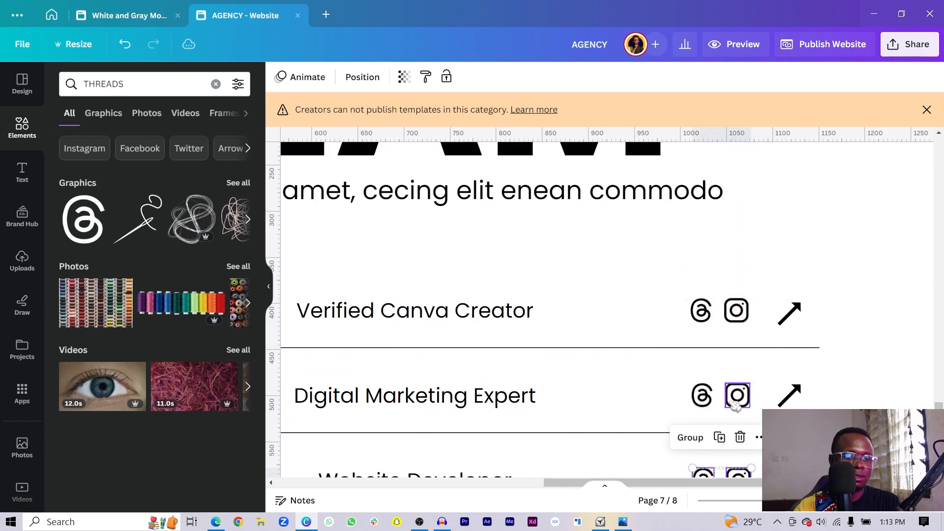
scroll(736, 405, "down", 5)
left_click(698, 422)
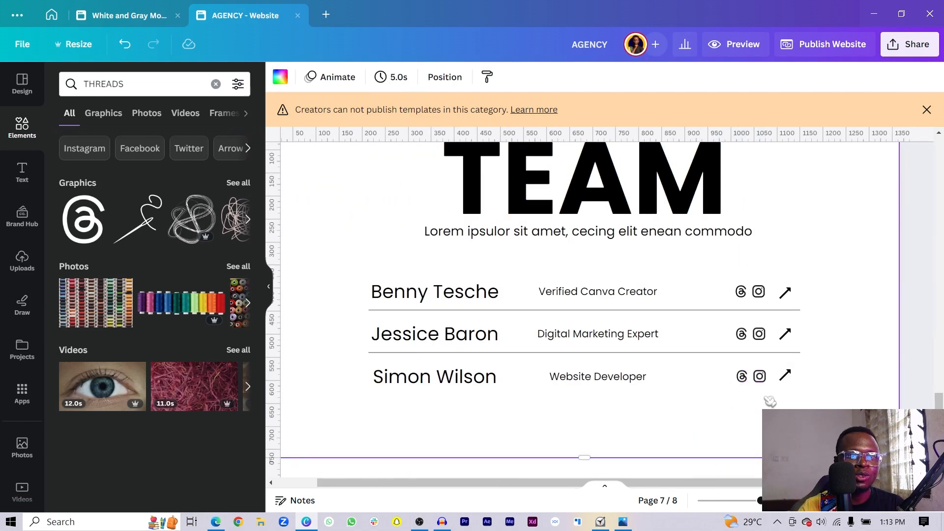
left_click_drag(738, 374, 736, 372)
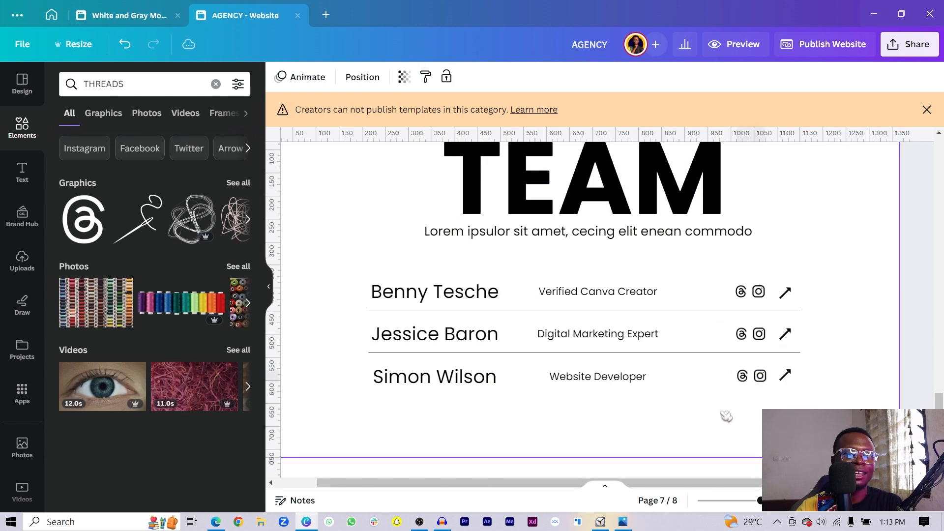
left_click(705, 426)
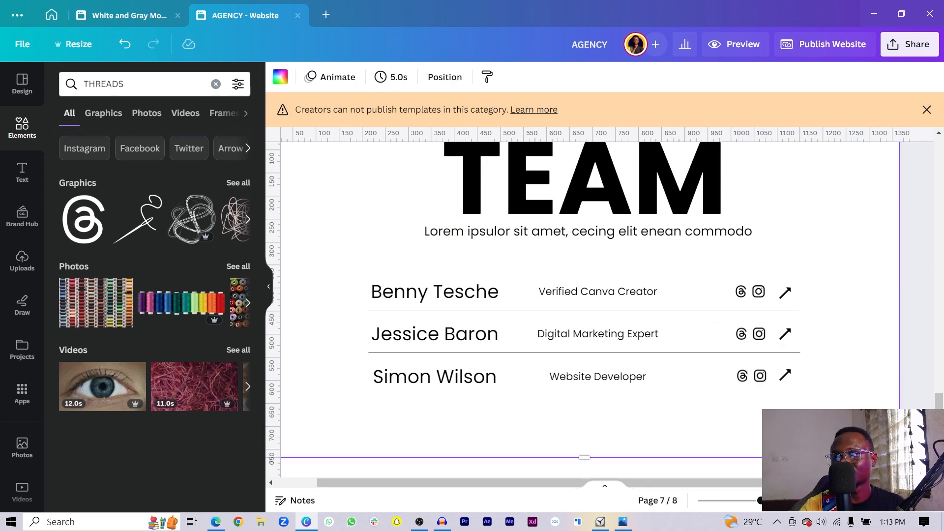
key("alt+Tab")
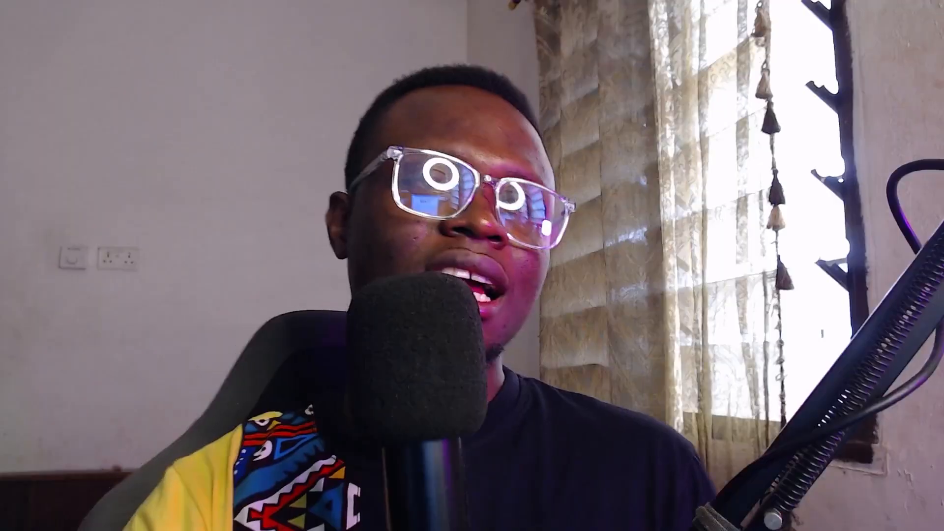
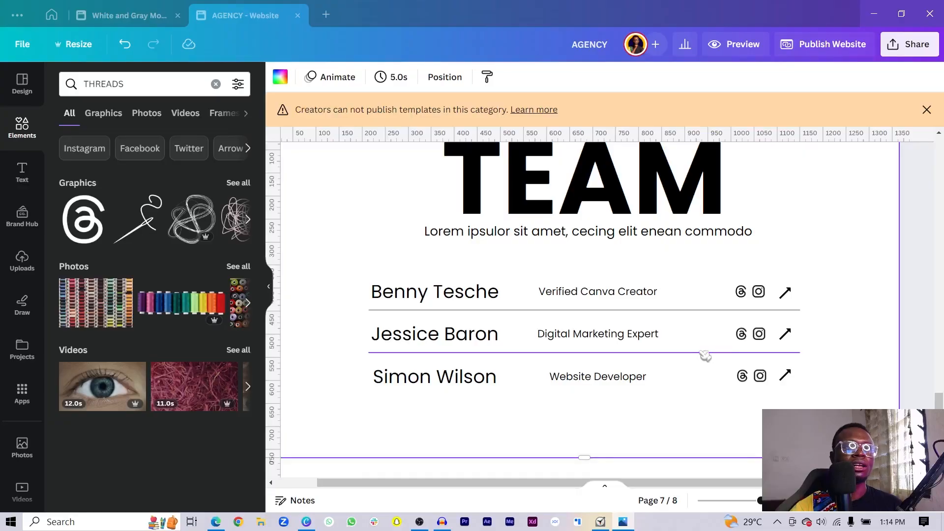
- Add a new blank page after the TEAM page
scroll(566, 384, "down", 5)
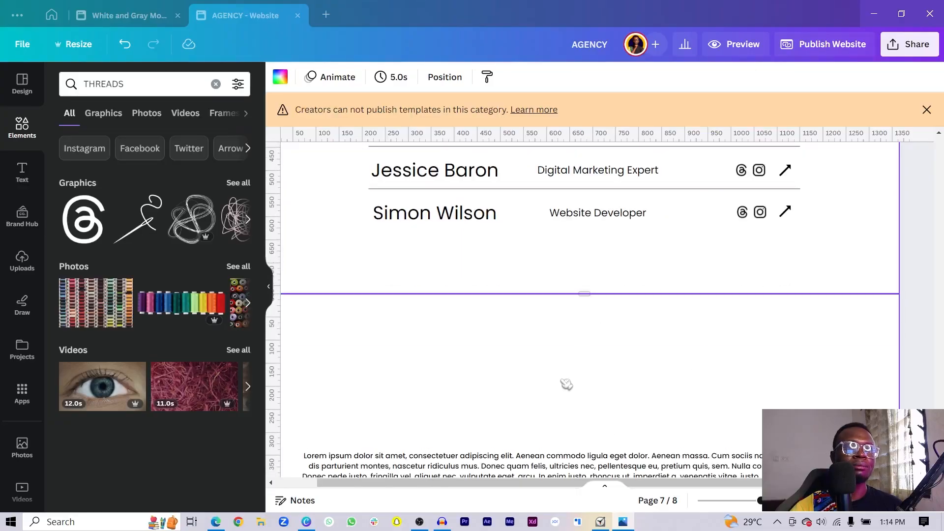
scroll(559, 359, "up", 5)
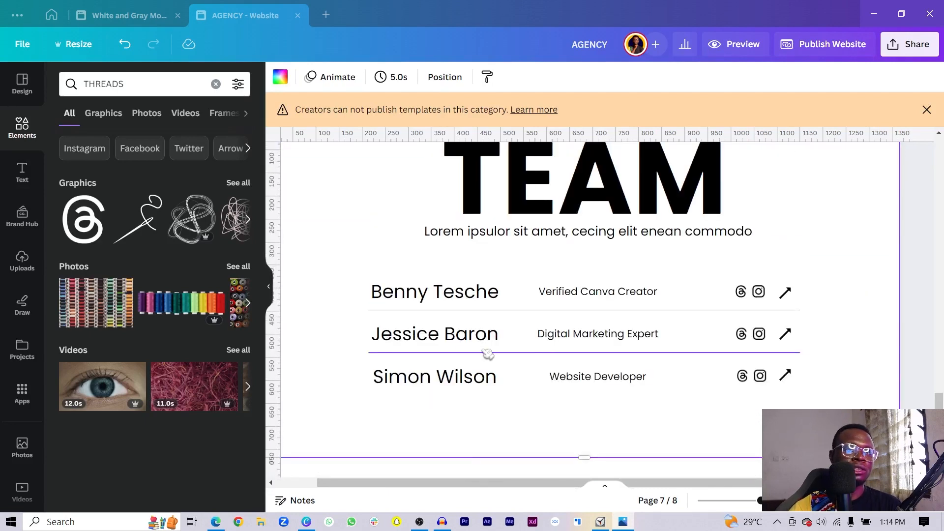
left_click_drag(761, 500, 743, 500)
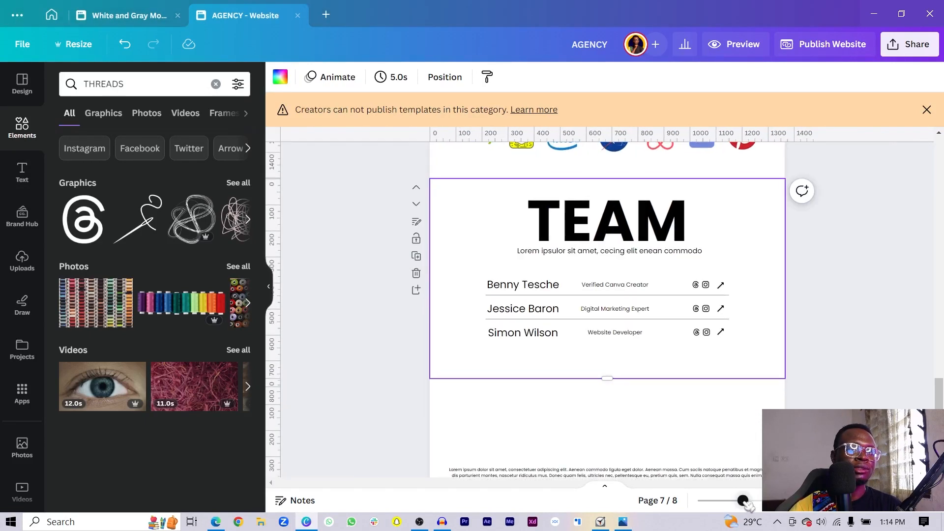
left_click(417, 292)
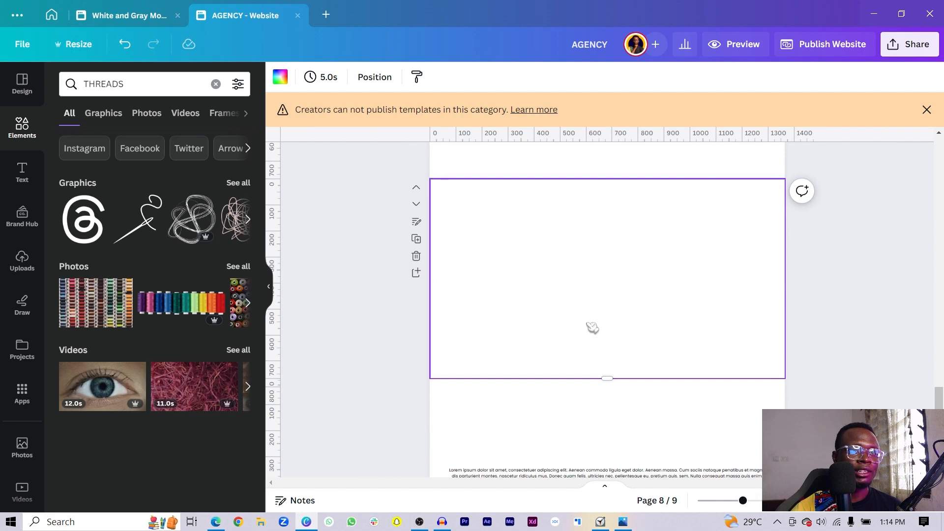
- Paste the bold Past Projects heading onto it, retyped as 'News and Articles' and widened
scroll(593, 329, "up", 10)
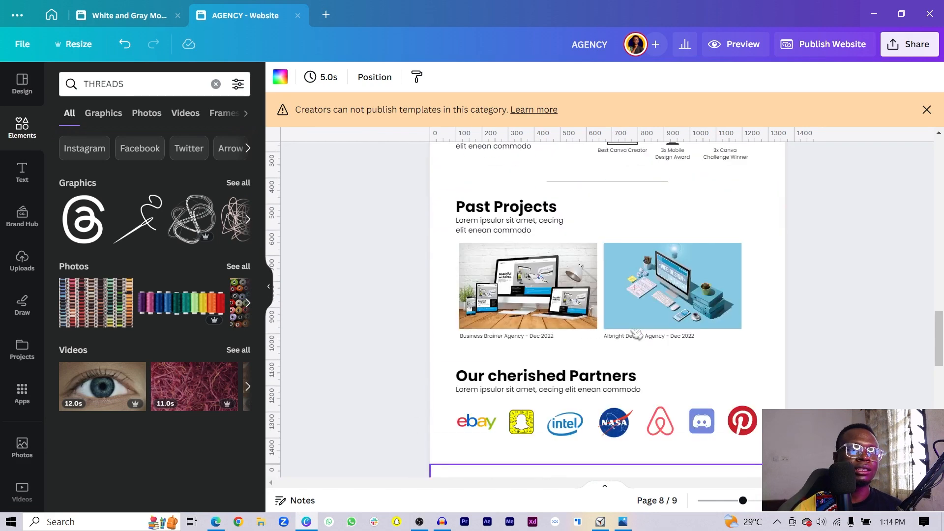
left_click(507, 216)
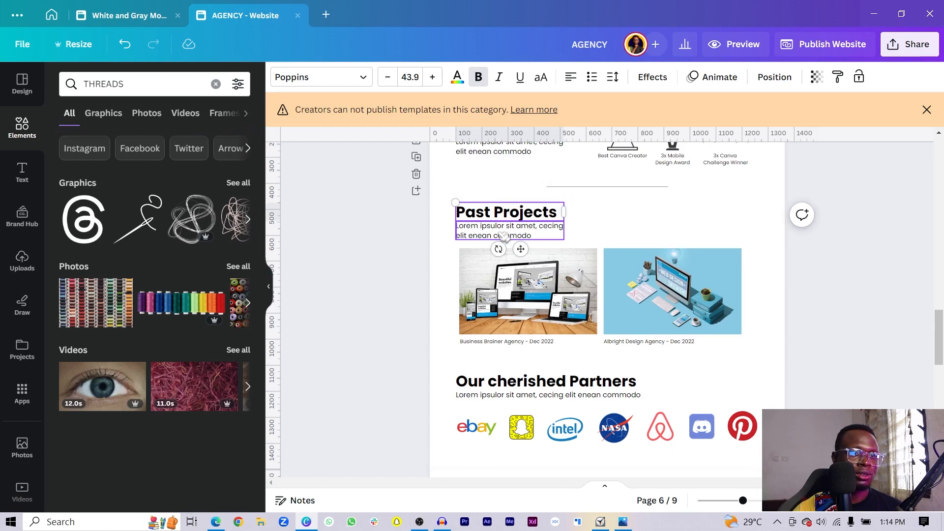
scroll(503, 236, "down", 10)
type("Past Projects")
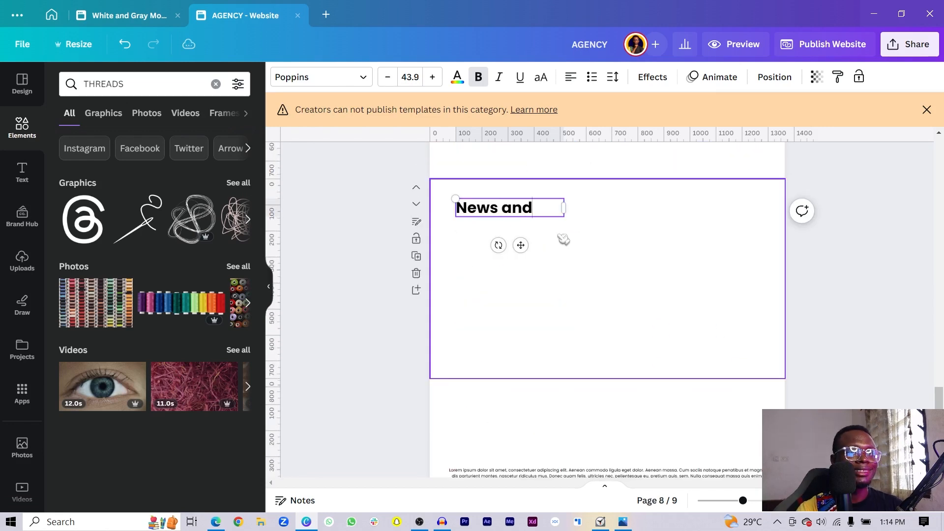
type("ticles")
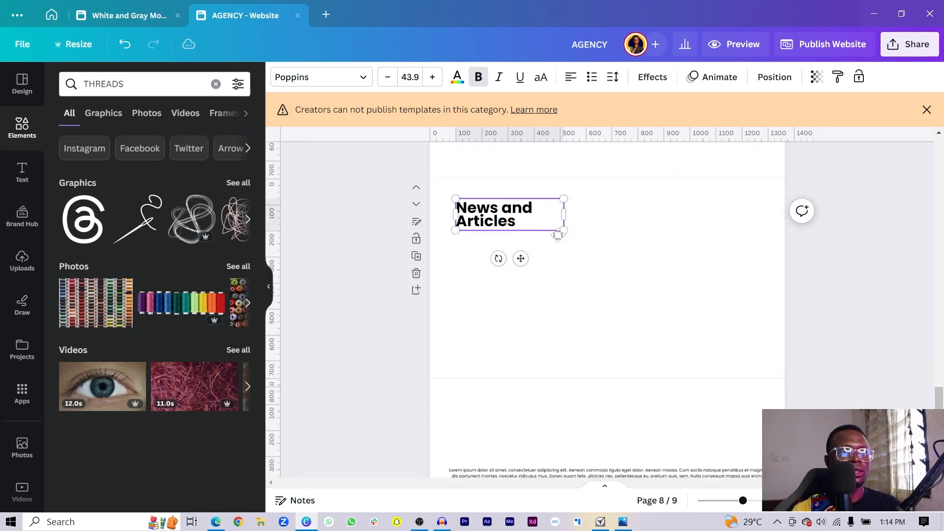
left_click_drag(563, 215, 621, 248)
scroll(654, 249, "up", 3)
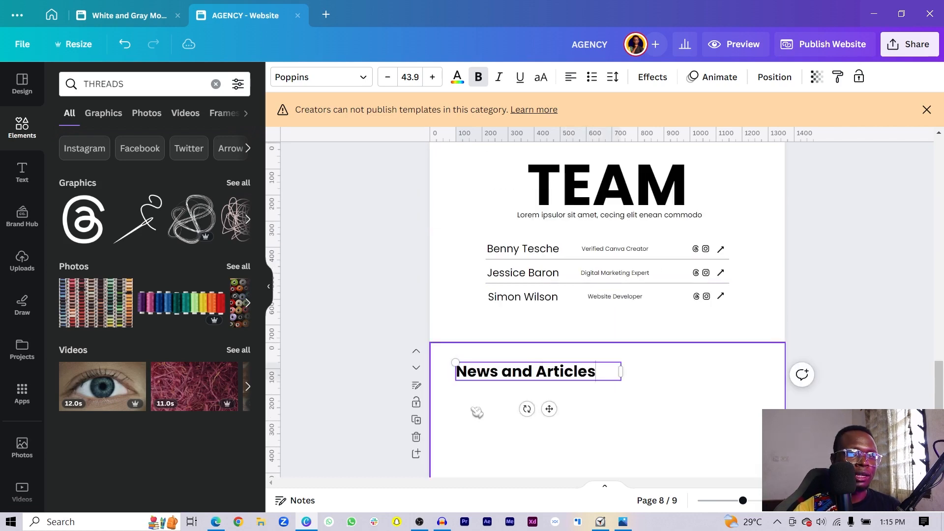
left_click(509, 422)
scroll(508, 418, "up", 5)
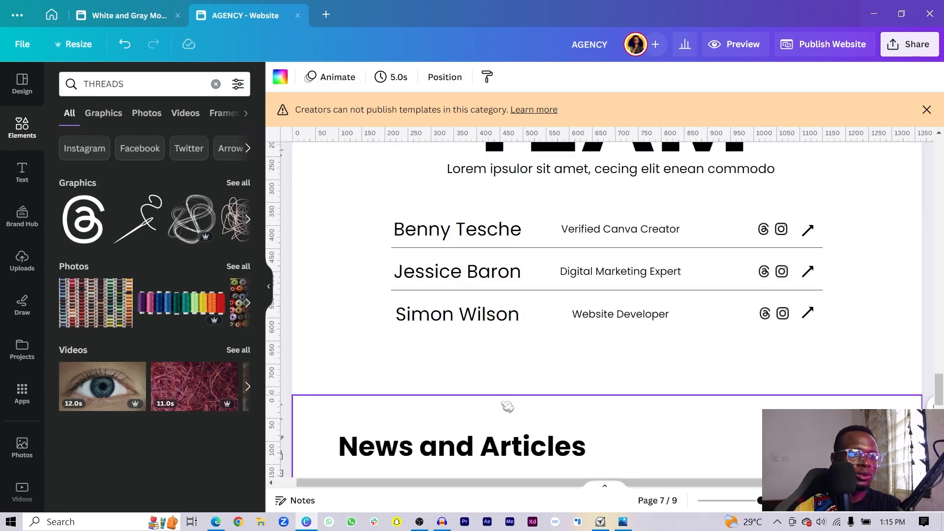
scroll(508, 407, "down", 5)
- Add the colourful thread spools photo, resized to about 426 by 284, under the heading
left_click(91, 315)
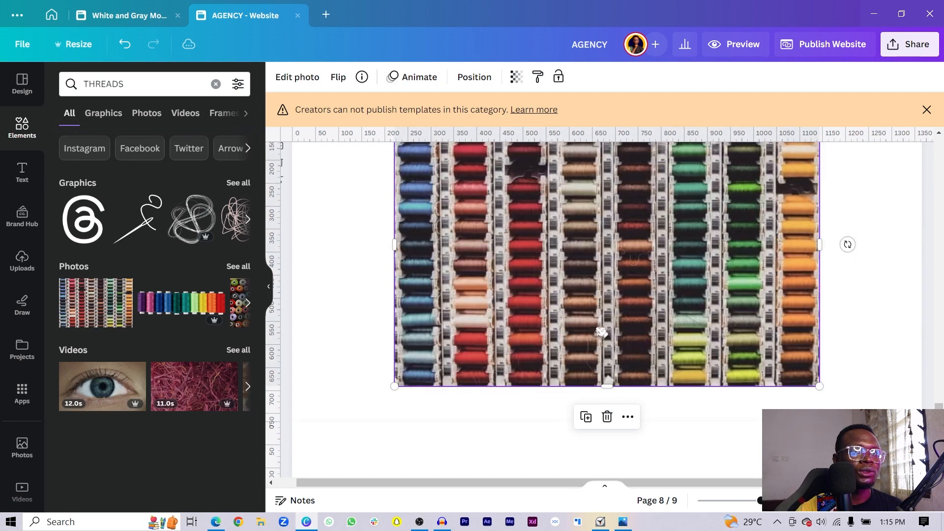
scroll(836, 266, "up", 3)
left_click_drag(819, 269, 657, 376)
scroll(580, 354, "down", 3)
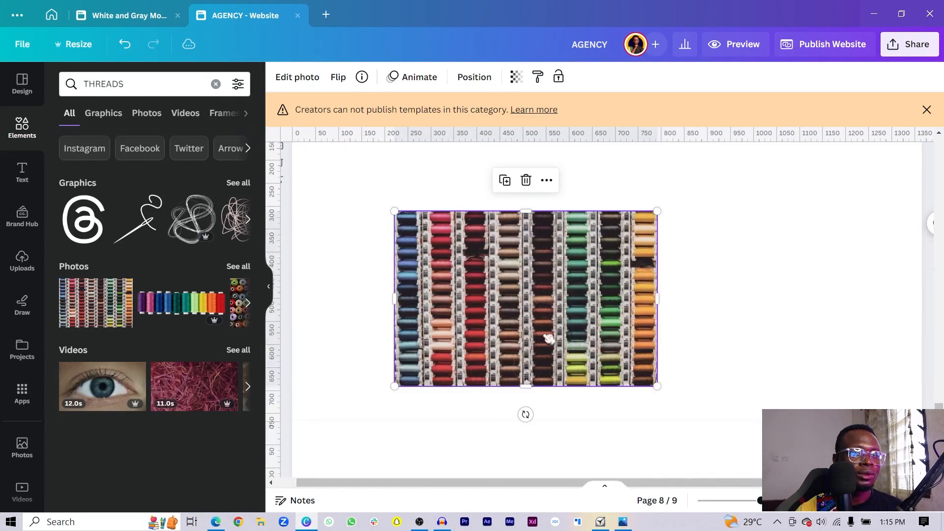
left_click_drag(541, 320, 491, 258)
scroll(509, 315, "up", 3)
scroll(608, 433, "down", 3)
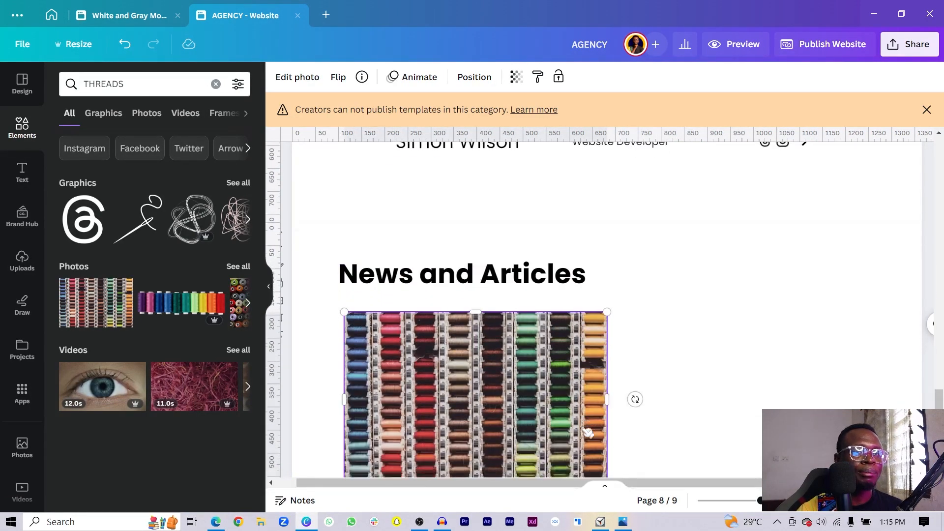
left_click_drag(609, 331, 570, 308)
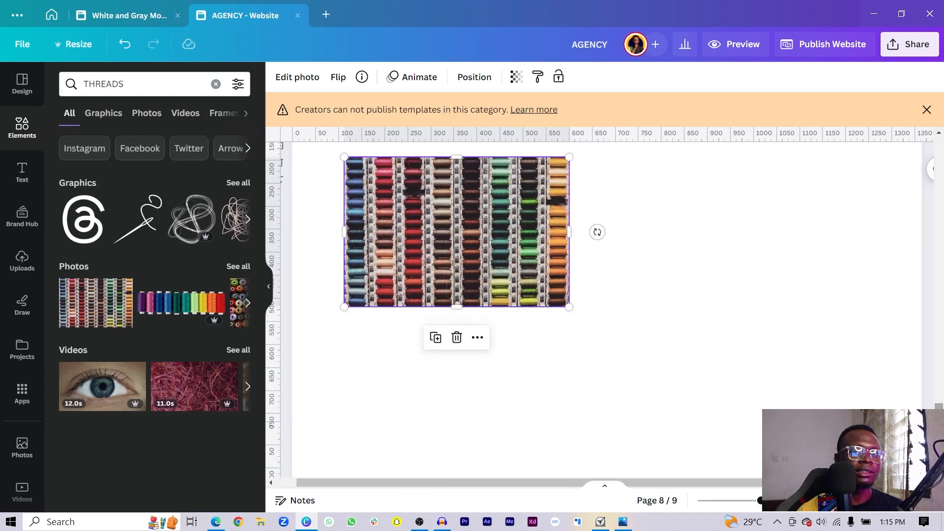
scroll(600, 310, "up", 1)
left_click_drag(403, 320, 396, 308)
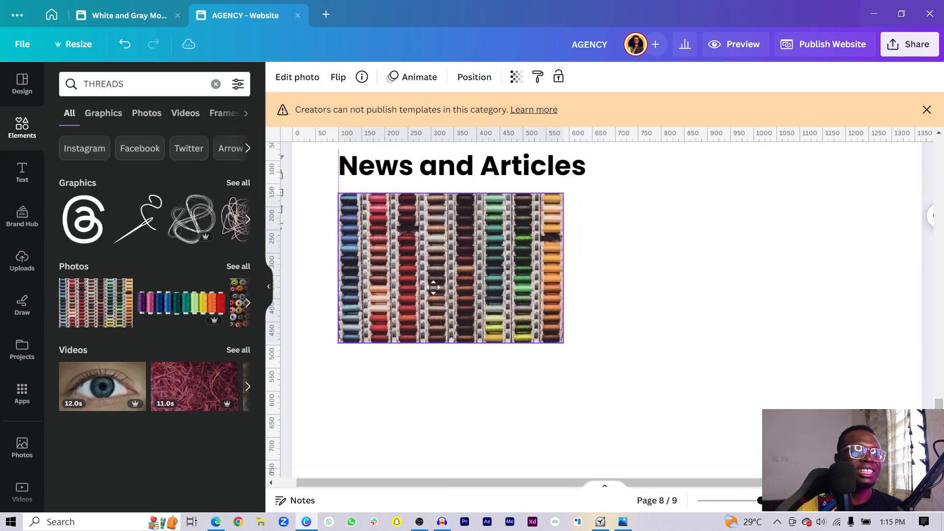
left_click_drag(564, 340, 517, 325)
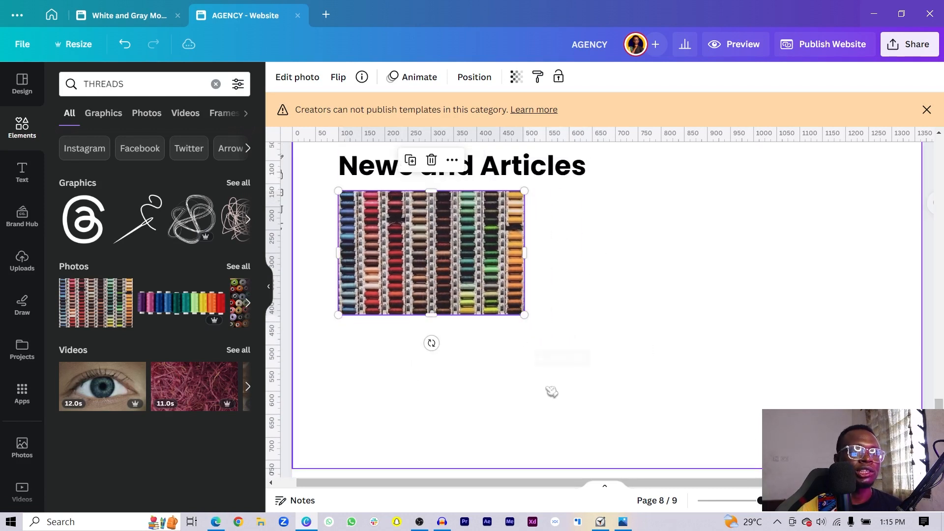
left_click(548, 390)
scroll(468, 274, "up", 6)
- Copy the name and role texts onto the page, stacked below the photo's left edge
left_click(467, 285)
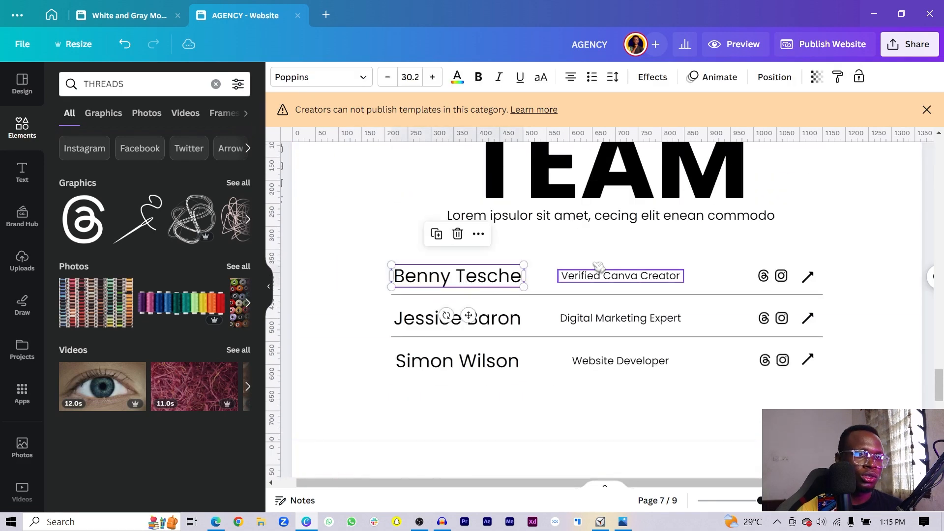
left_click(596, 274, "shift")
key("ctrl+c")
scroll(594, 275, "down", 6)
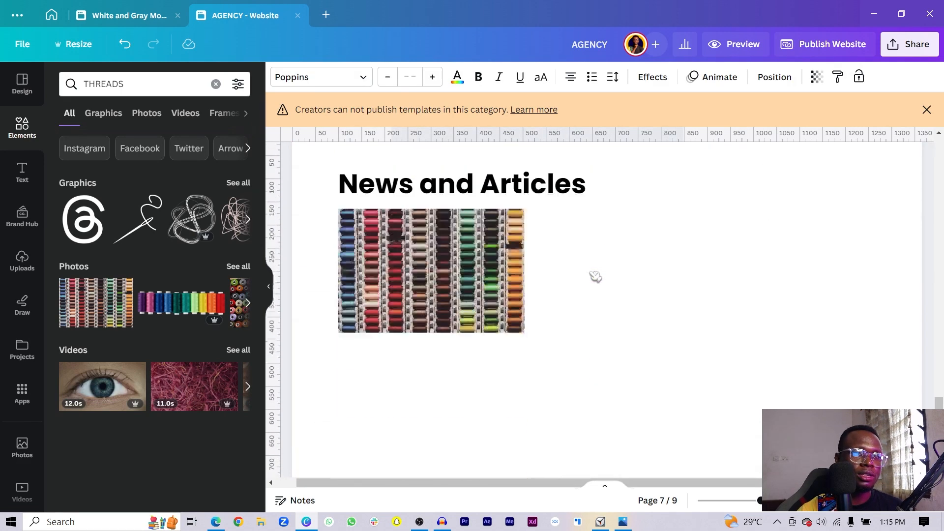
key("ctrl+v")
left_click_drag(581, 304, 557, 354)
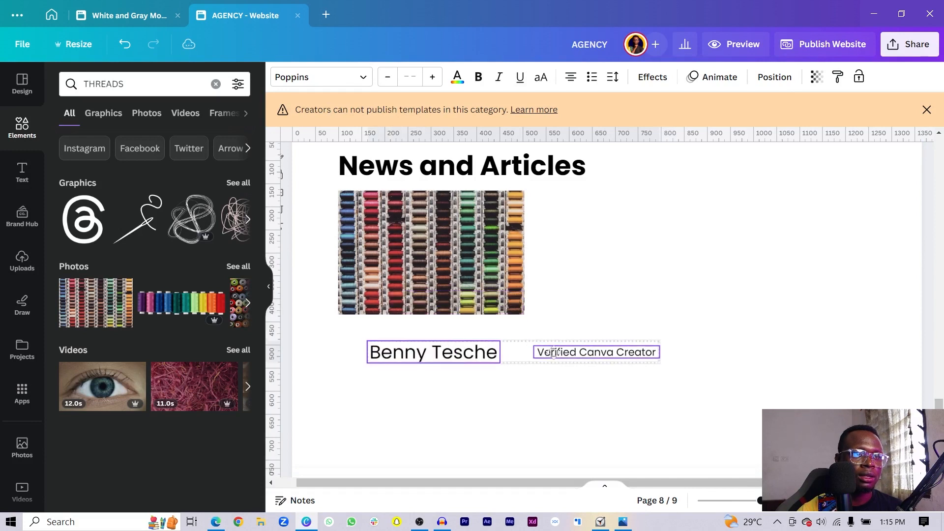
left_click(515, 358)
left_click_drag(444, 353, 416, 335)
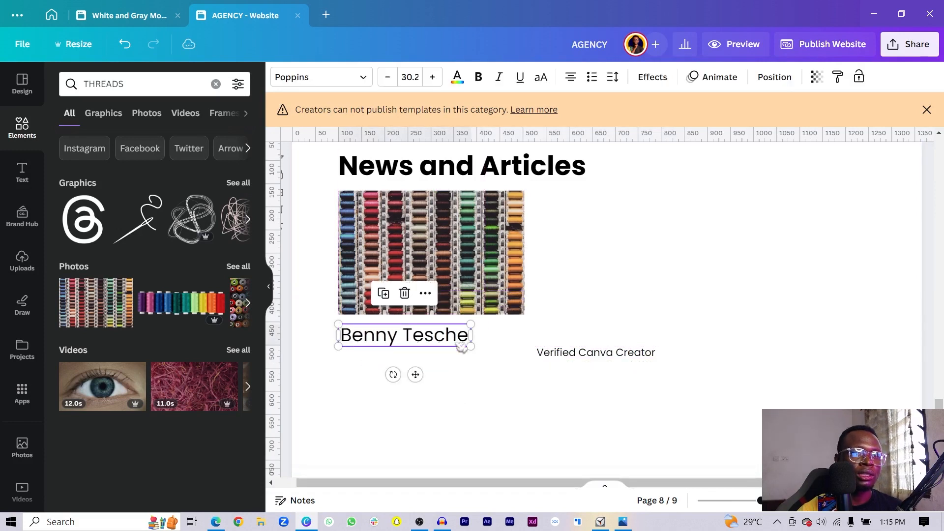
left_click_drag(471, 349, 447, 339)
left_click_drag(578, 356, 393, 351)
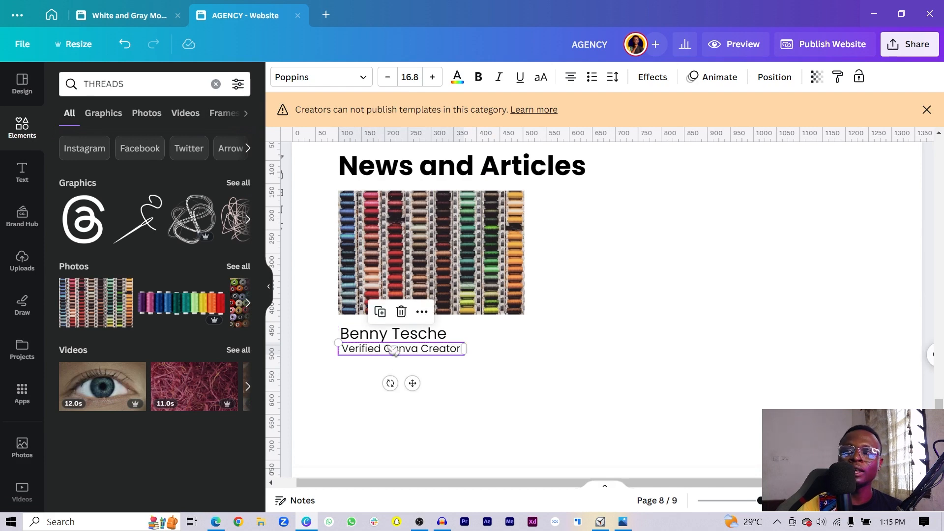
- Retype them as 'The Art of Design' and a left-aligned one-line 'Published: December 2022'
double_click(390, 336)
type("The")
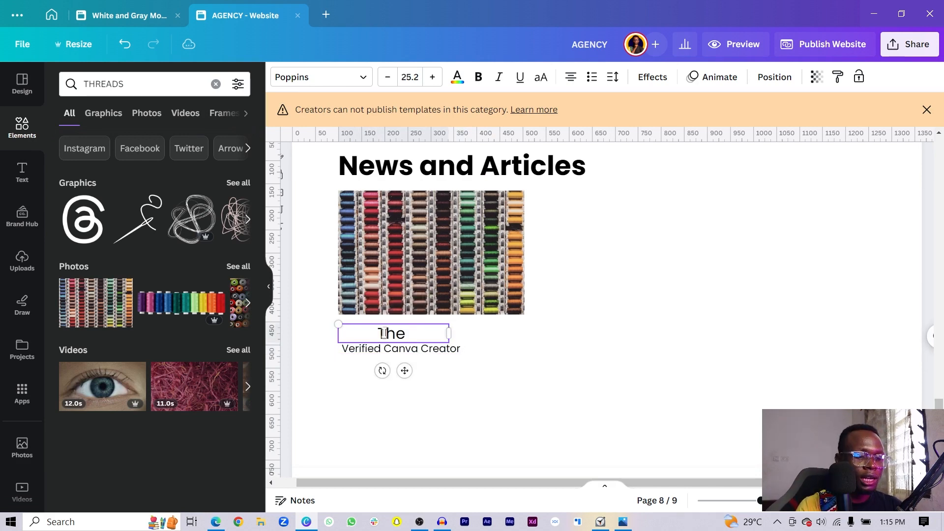
type(" Art of Design")
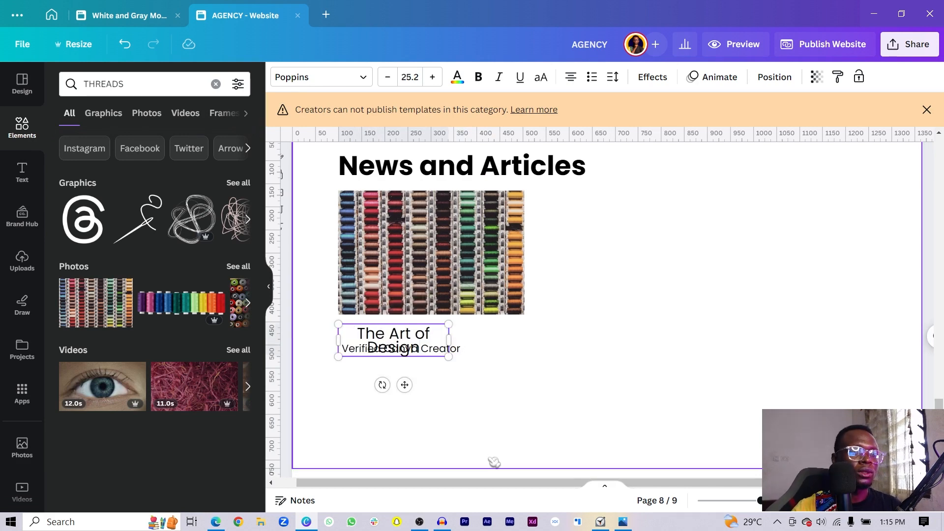
left_click_drag(449, 333, 478, 338)
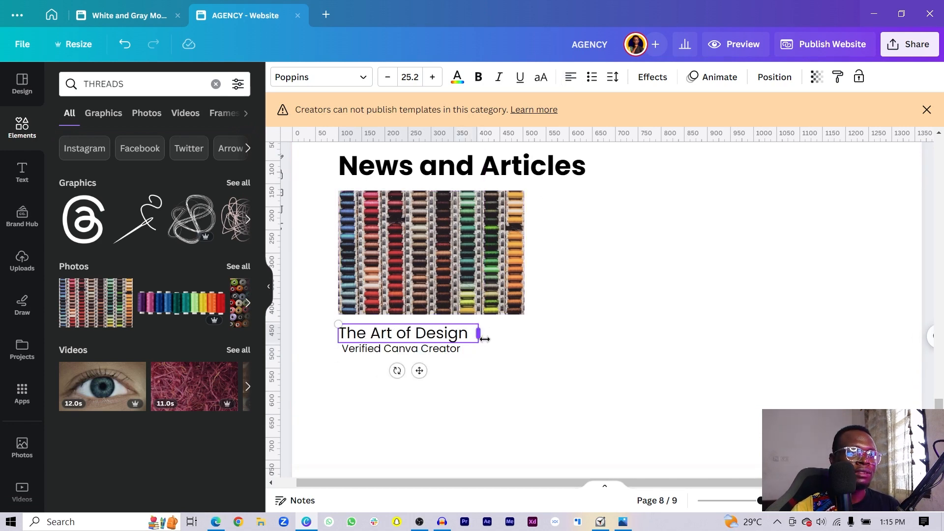
triple_click(463, 349)
type("Published: December")
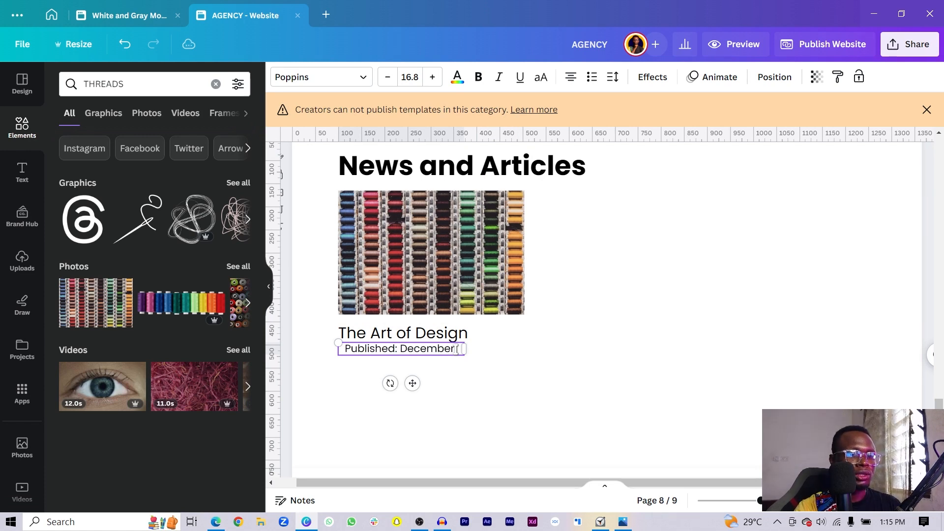
type(" 2022")
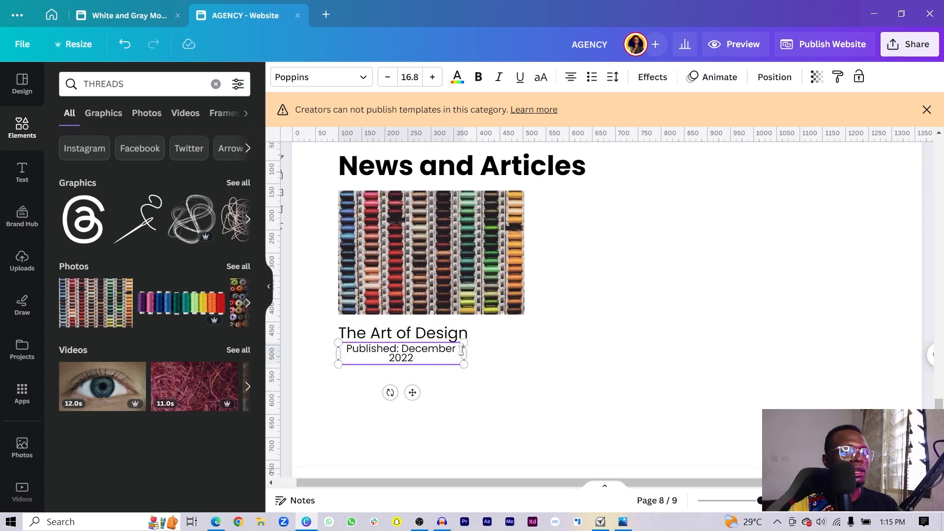
left_click_drag(462, 351, 487, 360)
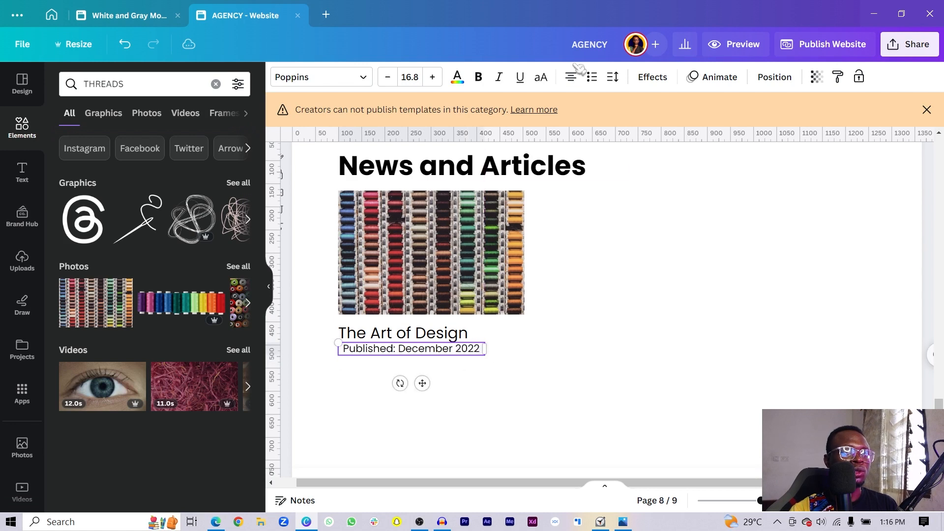
left_click(574, 77)
left_click(634, 297)
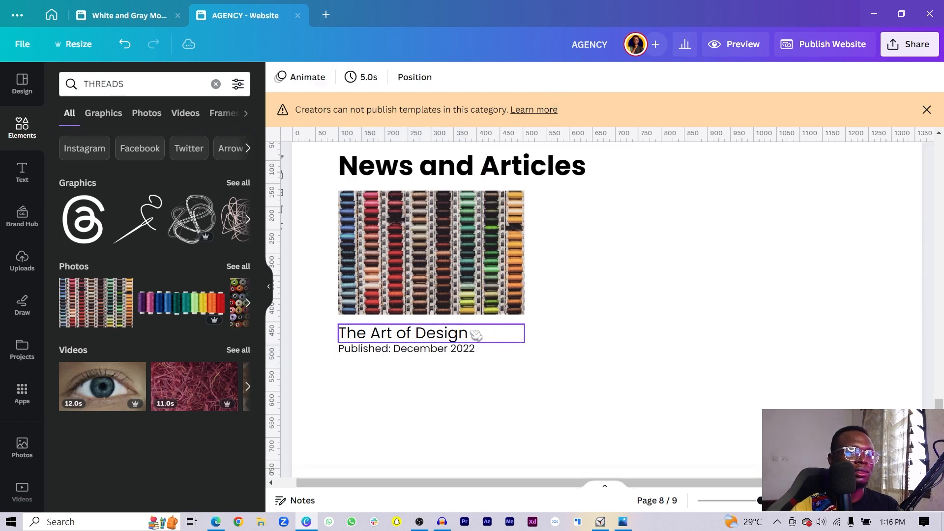
- Make The Art of Design title slightly smaller
left_click(476, 336)
left_click_drag(528, 343, 502, 338)
left_click(451, 354)
left_click(446, 361)
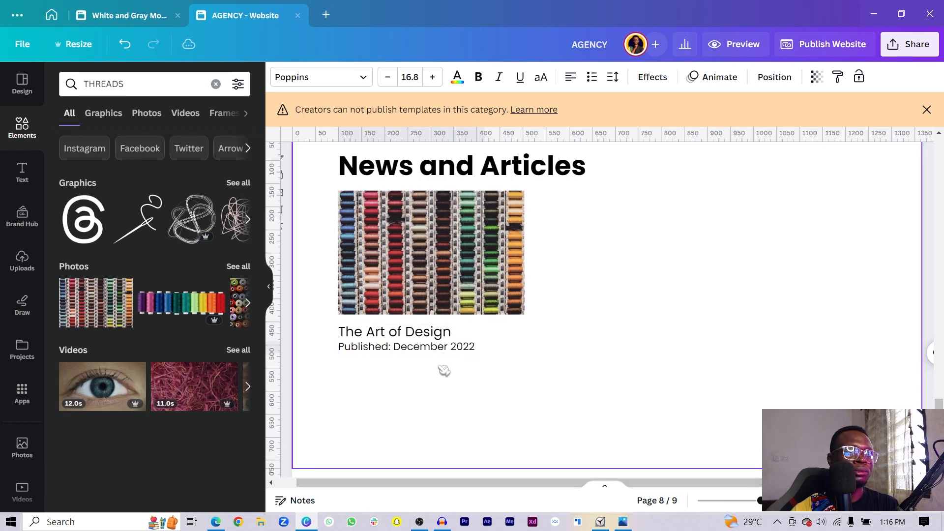
left_click(442, 374)
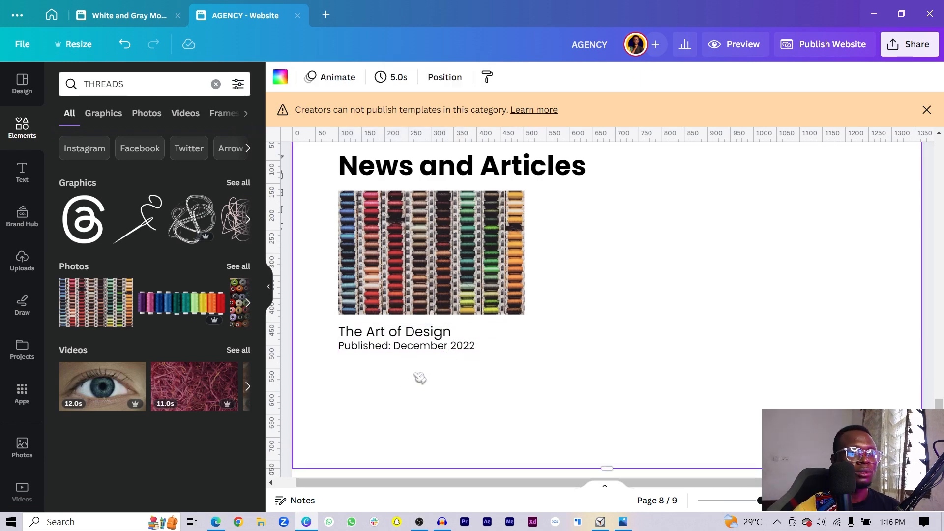
- Paste a shortened copy of the team divider line, rotated 0°, under the publish date
scroll(550, 413, "up", 3)
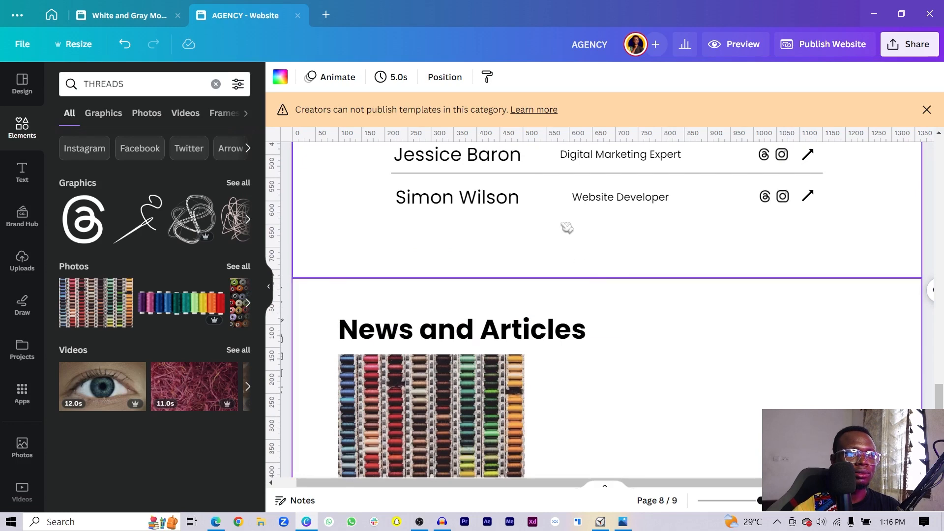
left_click(555, 174)
scroll(554, 190, "down", 3)
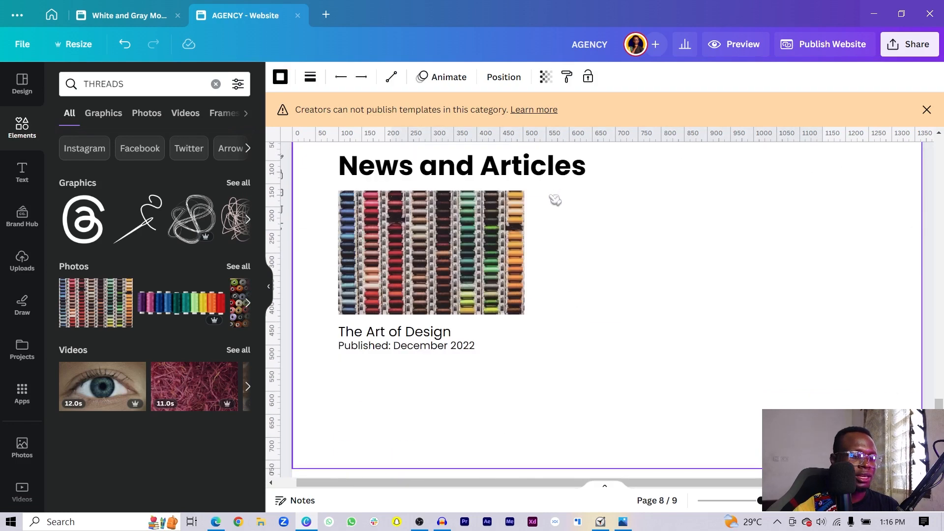
key("ctrl+v")
left_click_drag(822, 364, 583, 369)
left_click_drag(486, 362, 448, 348)
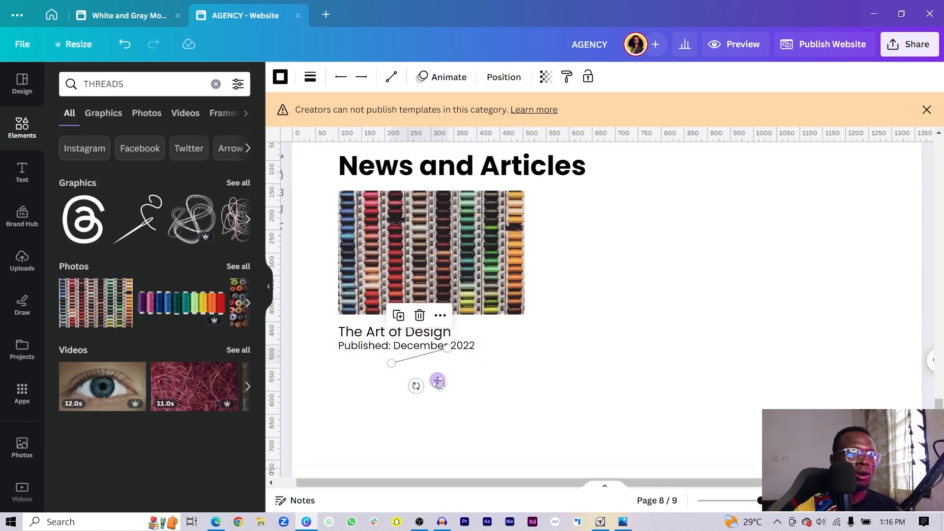
left_click_drag(436, 381, 390, 381)
left_click(504, 77)
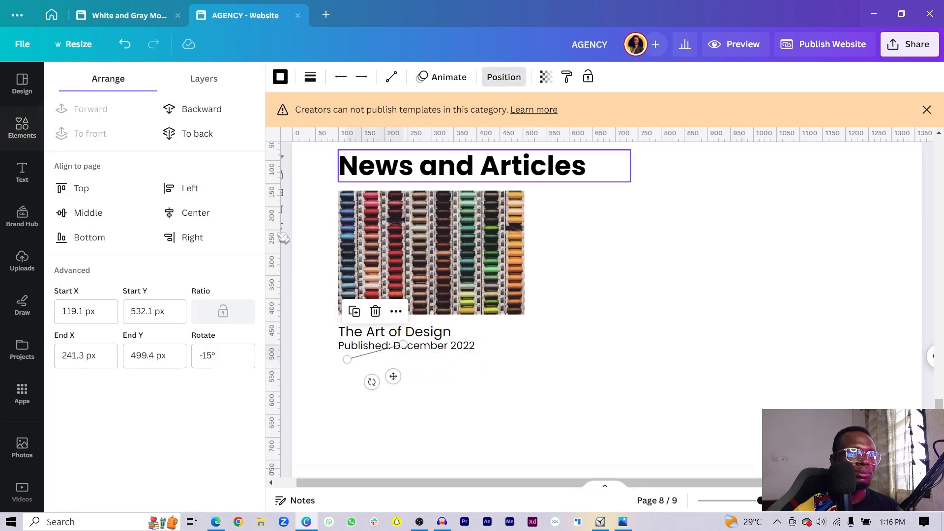
key("Return")
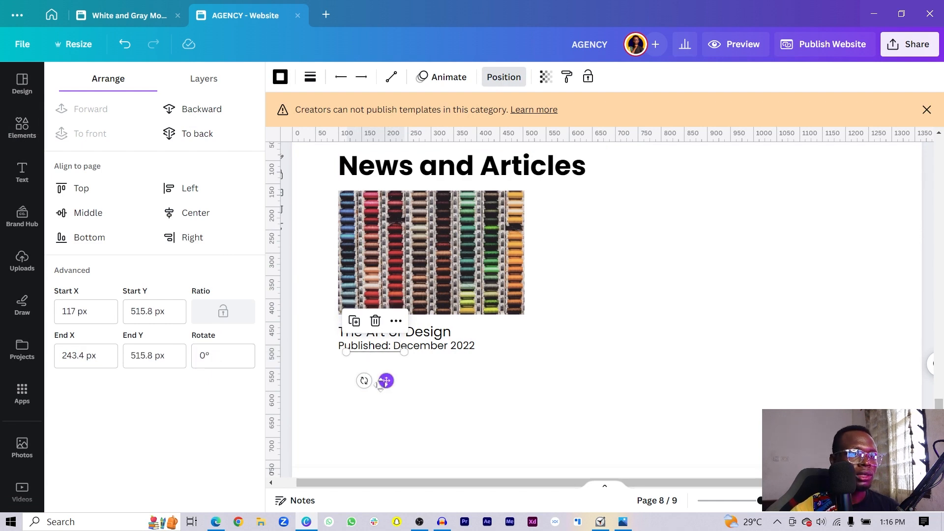
left_click_drag(386, 380, 373, 396)
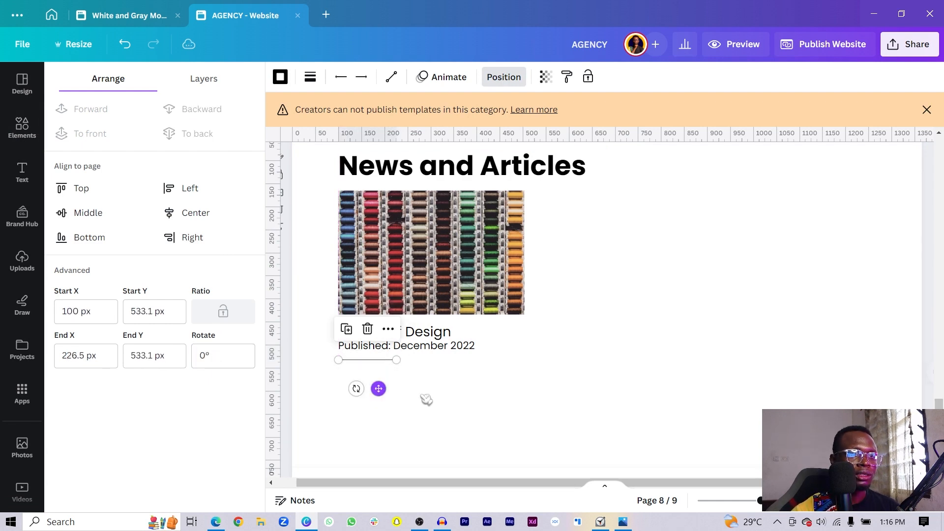
- Duplicate the date text below the line as a smaller, bold 'Read more'
left_click(433, 346)
key("ctrl+d")
left_click_drag(419, 363, 412, 396)
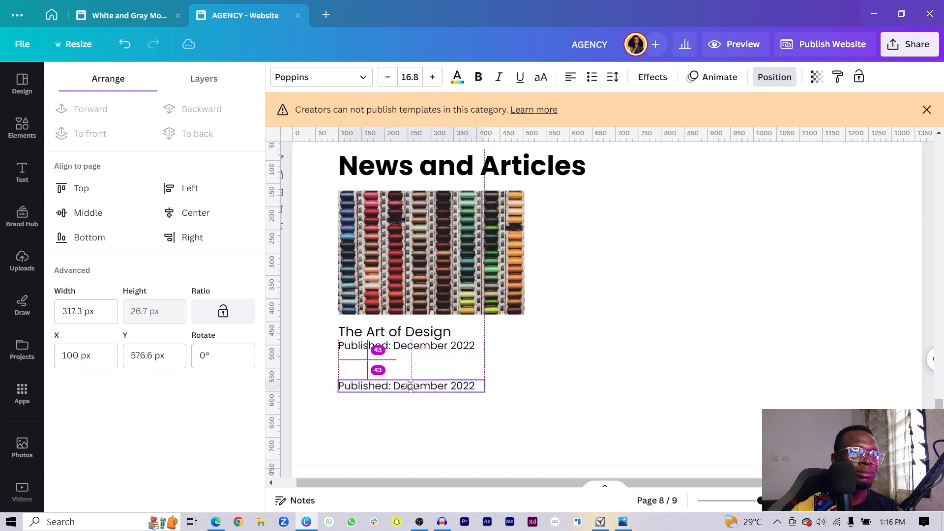
double_click(411, 387)
type("Ream")
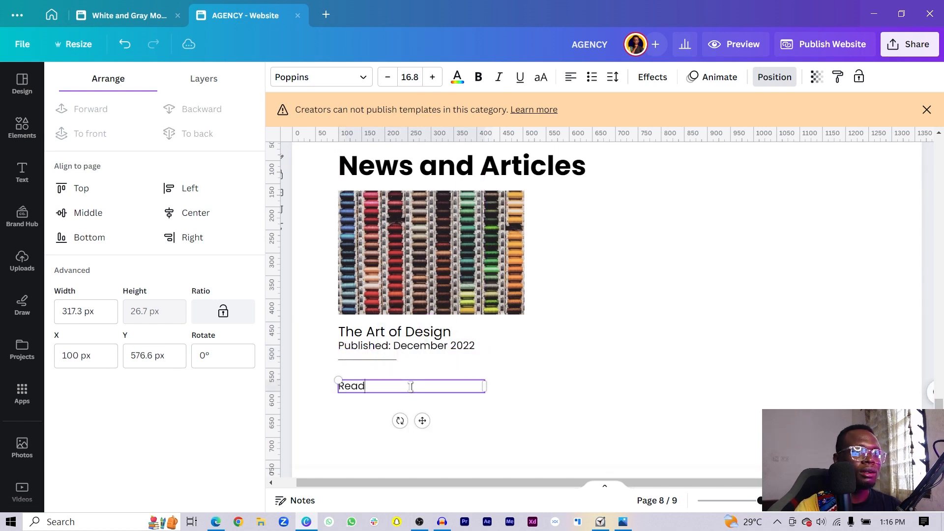
triple_click(410, 386)
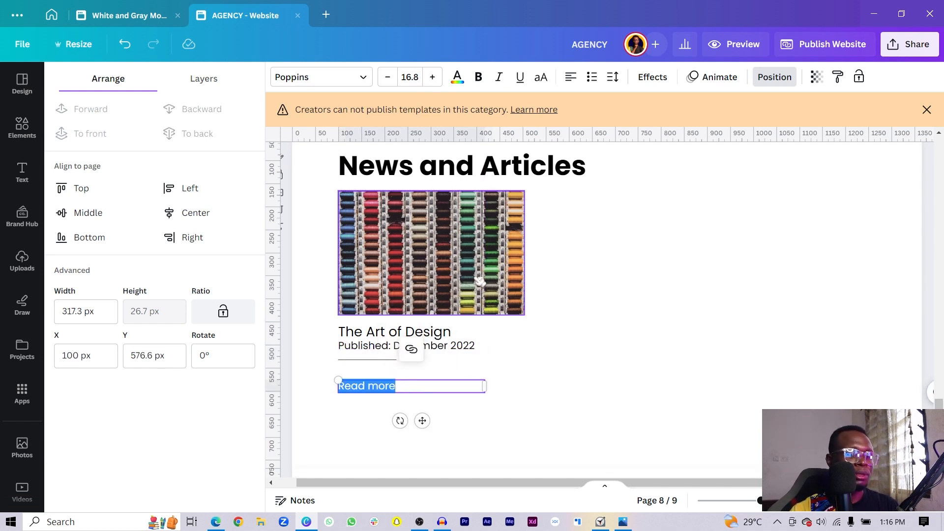
key("ctrl+b")
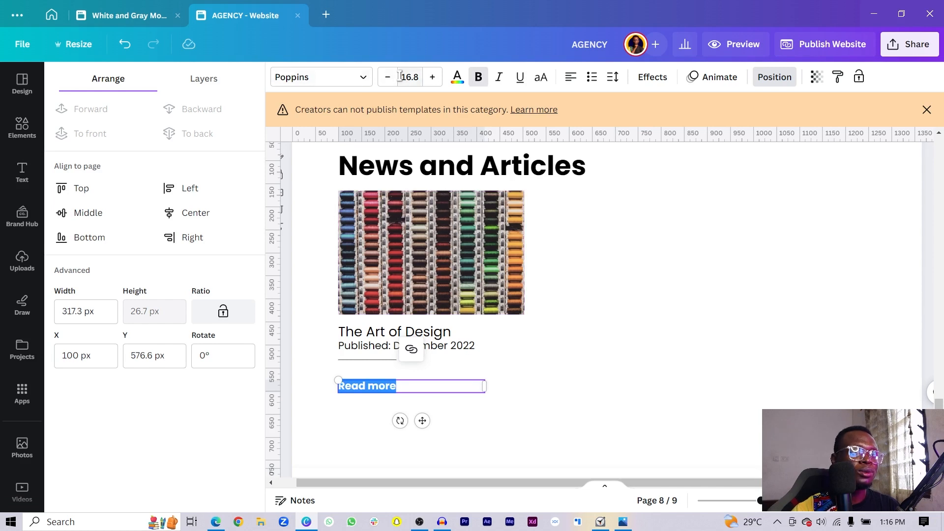
left_click(388, 77)
left_click(389, 77)
left_click(389, 77)
left_click(389, 77)
left_click(559, 367)
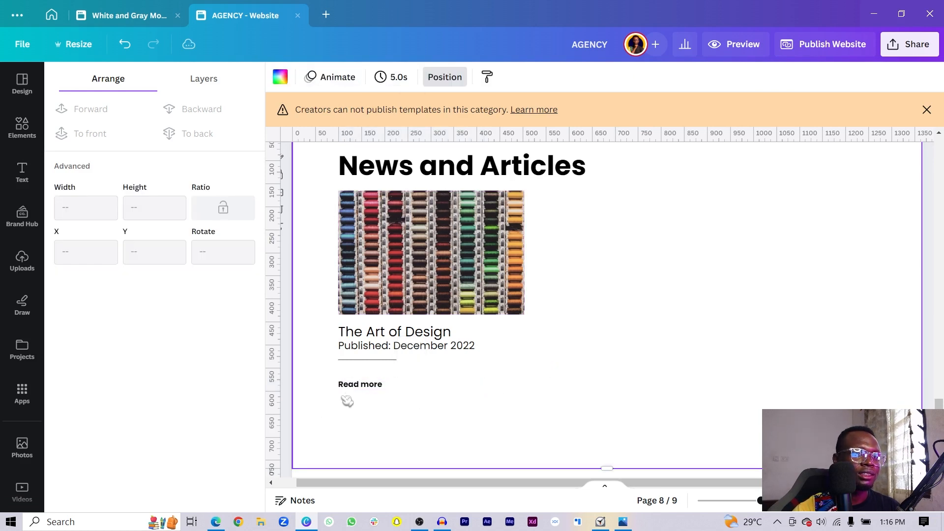
- Nudge Read more up, duplicate the card twice into a row of three, and shrink them to fit
left_click(355, 385)
left_click_drag(355, 385, 353, 375)
left_click_drag(344, 415, 444, 248)
key("ctrl+d")
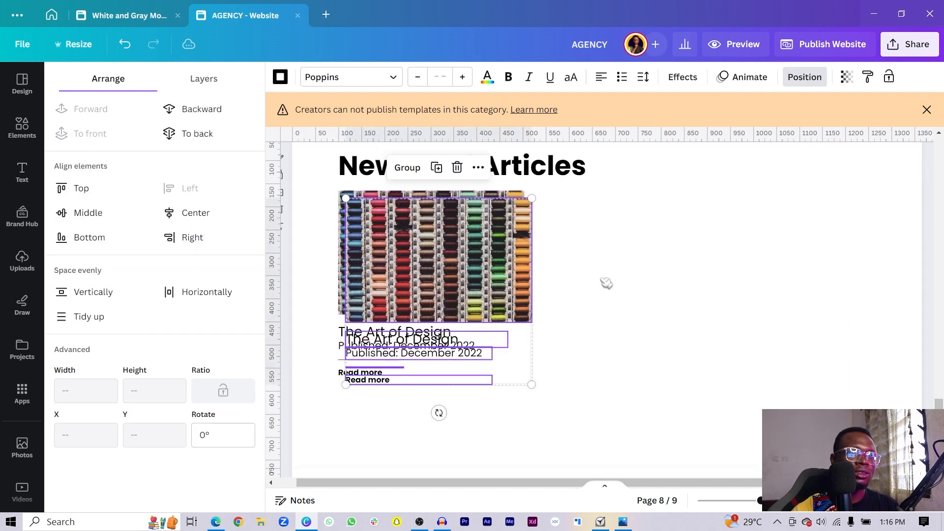
left_click_drag(606, 283, 639, 255)
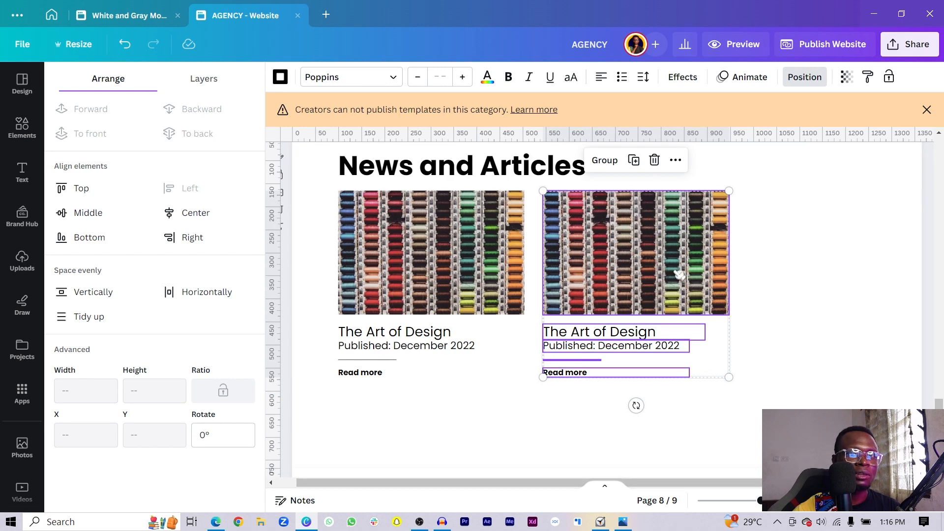
key("ctrl+d")
left_click_drag(335, 185, 837, 406)
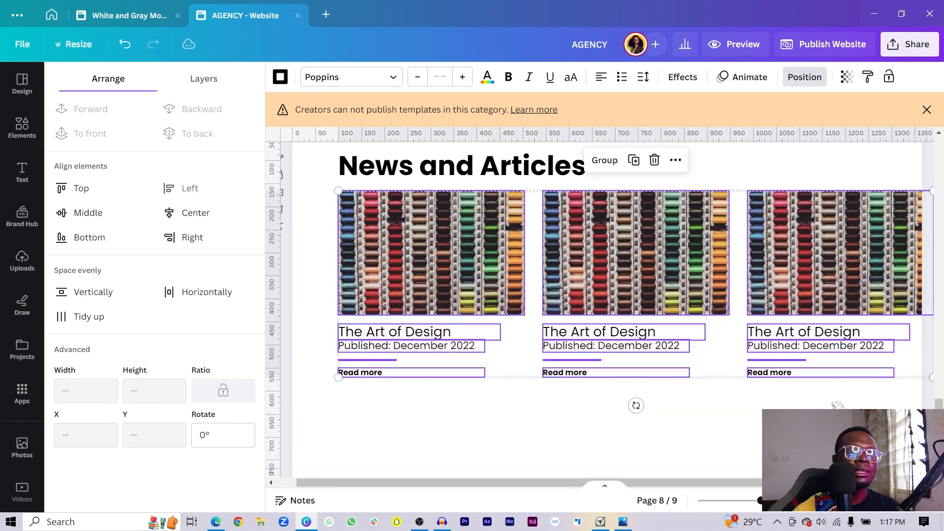
left_click_drag(931, 379, 880, 366)
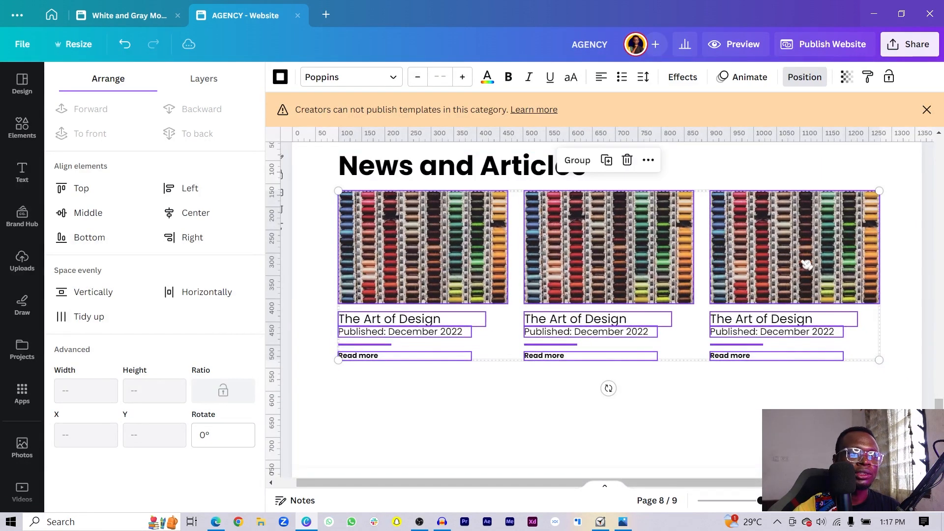
left_click(752, 433)
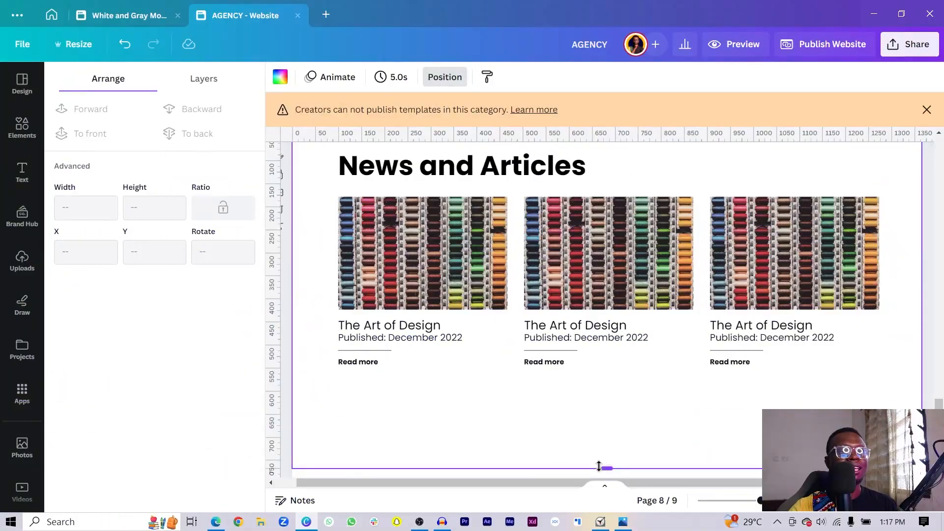
- Raise the News and Articles page's bottom edge and fill page 9 with #252627
left_click_drag(602, 468, 605, 430)
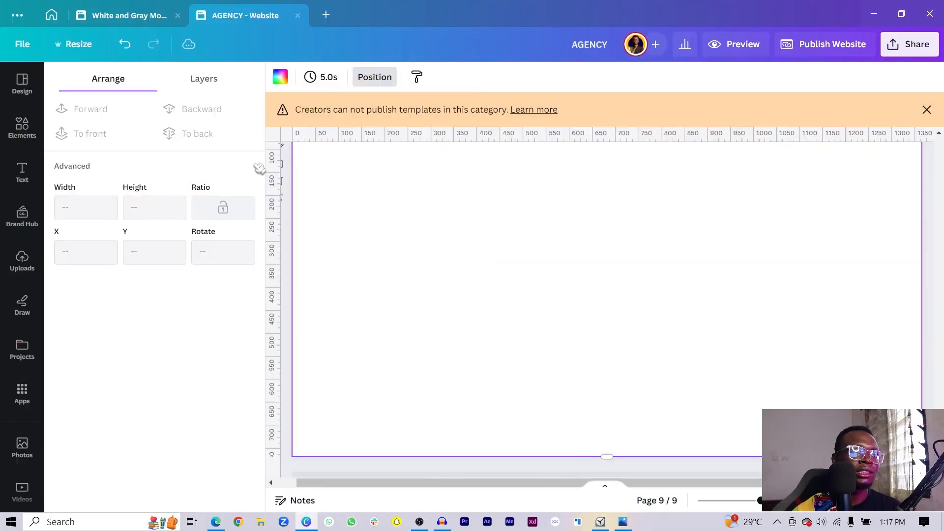
left_click(281, 77)
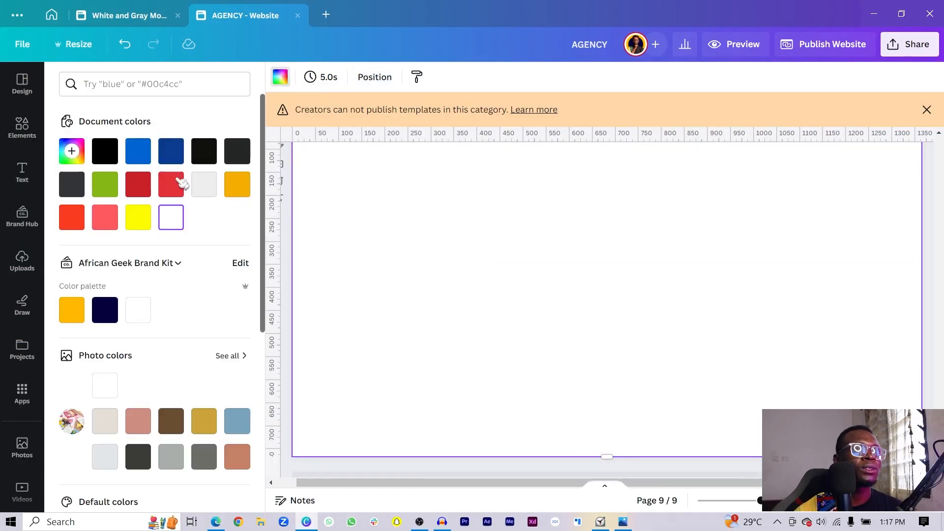
left_click(234, 160)
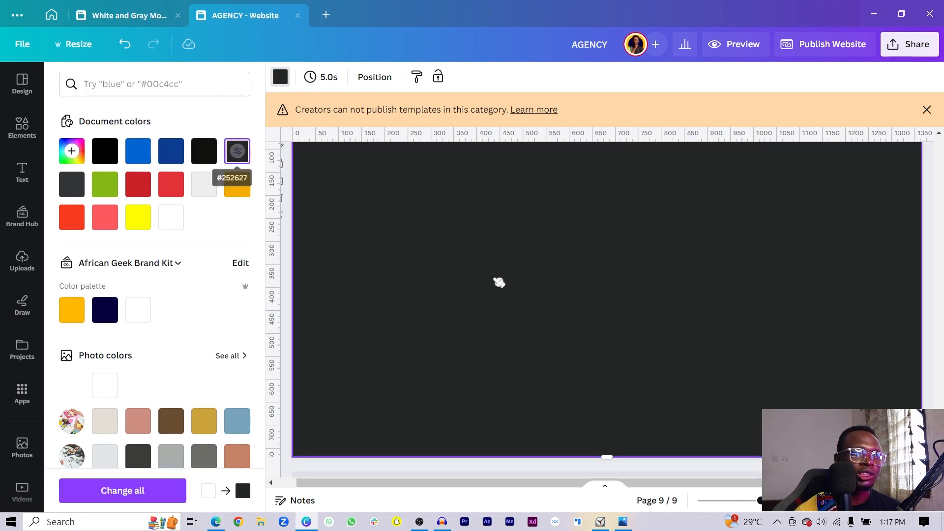
- Select the News and Articles heading for copying to the dark page
scroll(574, 317, "up", 3)
scroll(578, 322, "down", 2)
scroll(578, 322, "up", 3)
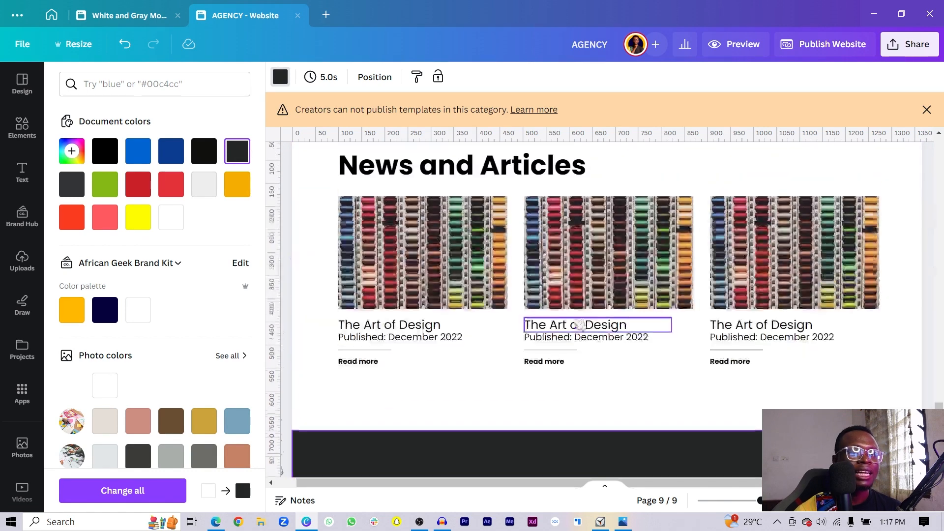
left_click(490, 169)
scroll(502, 279, "down", 5)
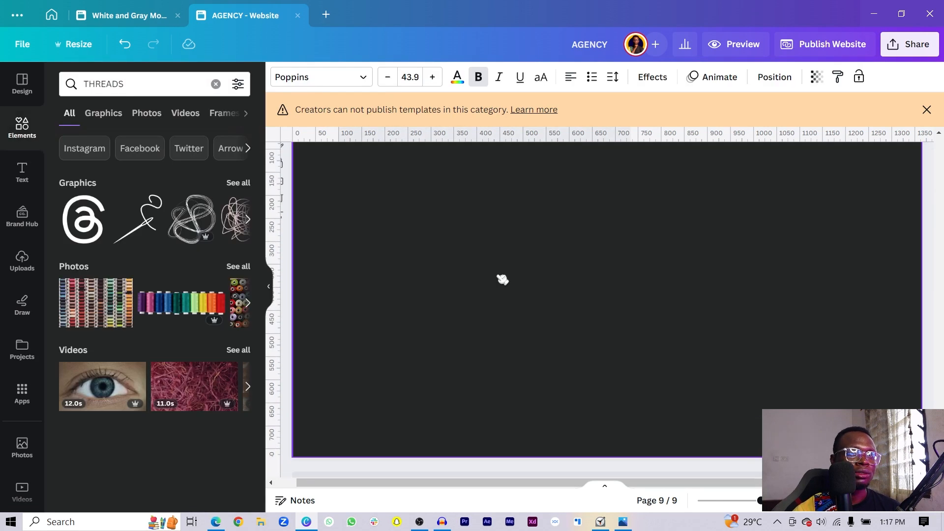
- Paste the heading onto the dark page, keep it bold, colour it light grey and centre it
left_click(502, 278)
type("News and Articles")
left_click(480, 80)
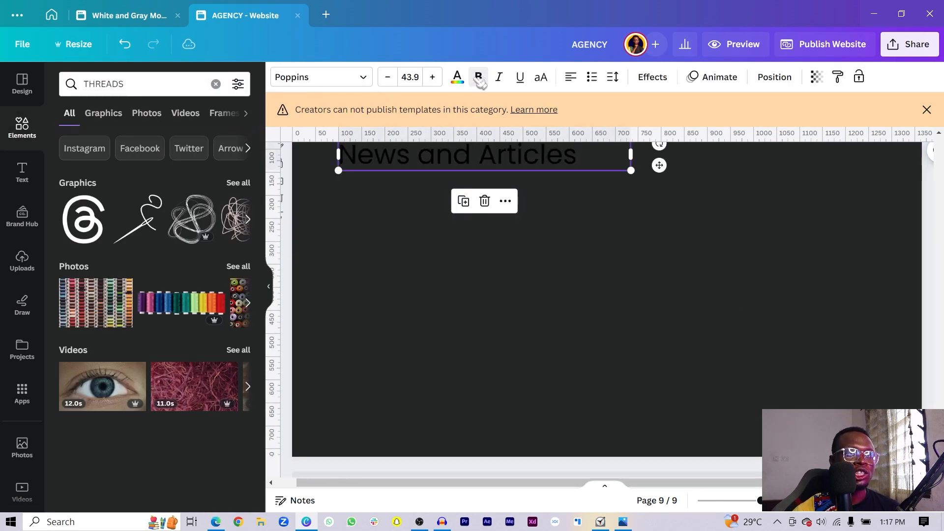
left_click(479, 79)
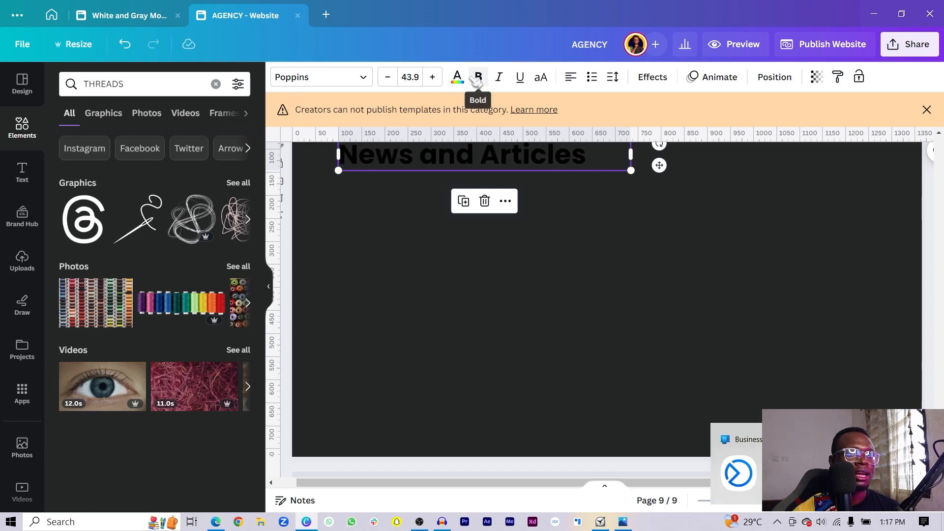
left_click(457, 77)
left_click(204, 184)
left_click_drag(507, 154, 576, 274)
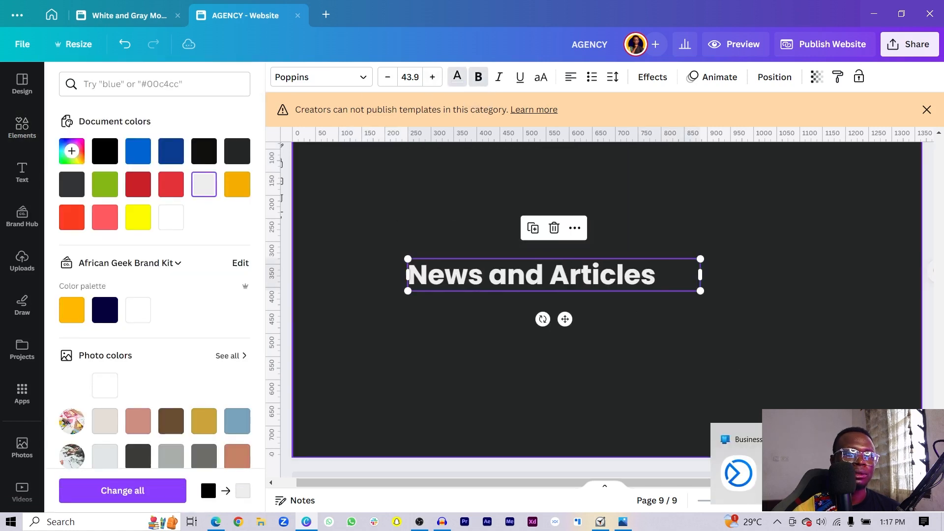
- Retype the heading as 'We would love to work with you', wrapping onto lines
double_click(624, 271)
type("We")
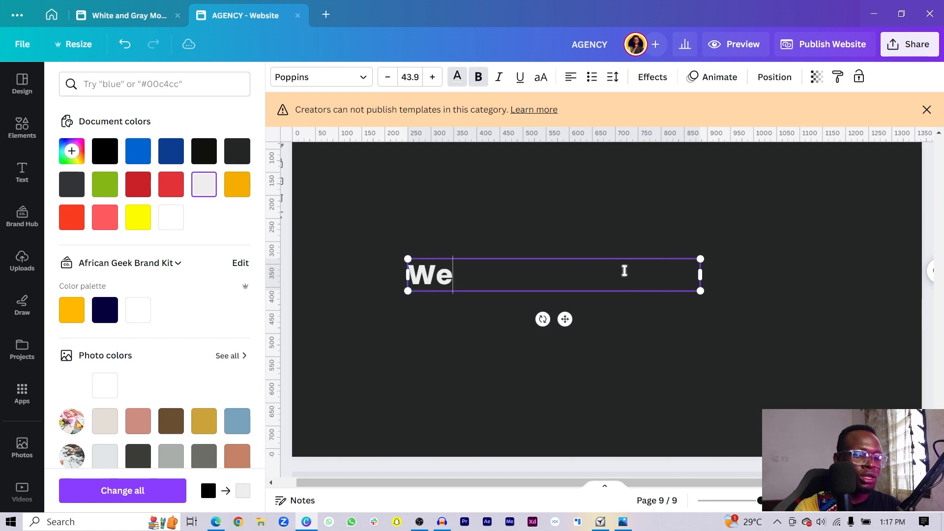
type(" would love to work with you")
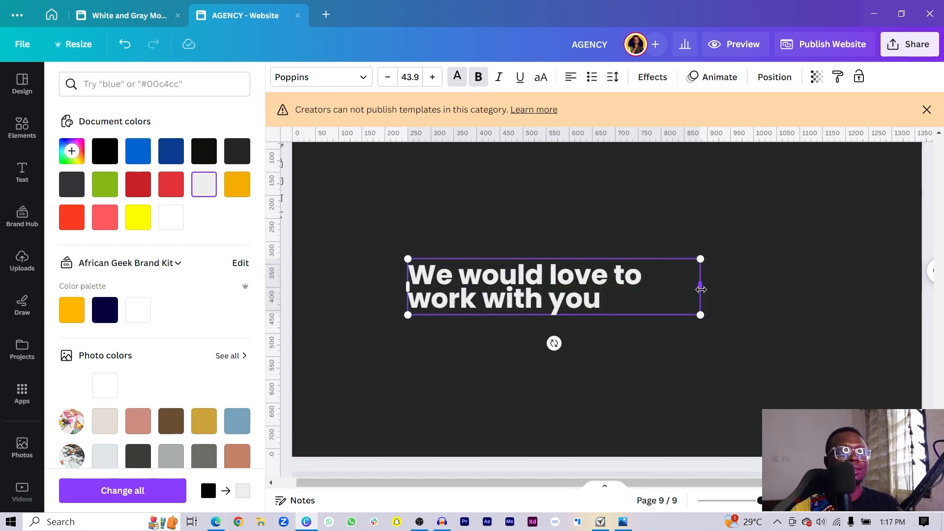
left_click_drag(700, 289, 663, 291)
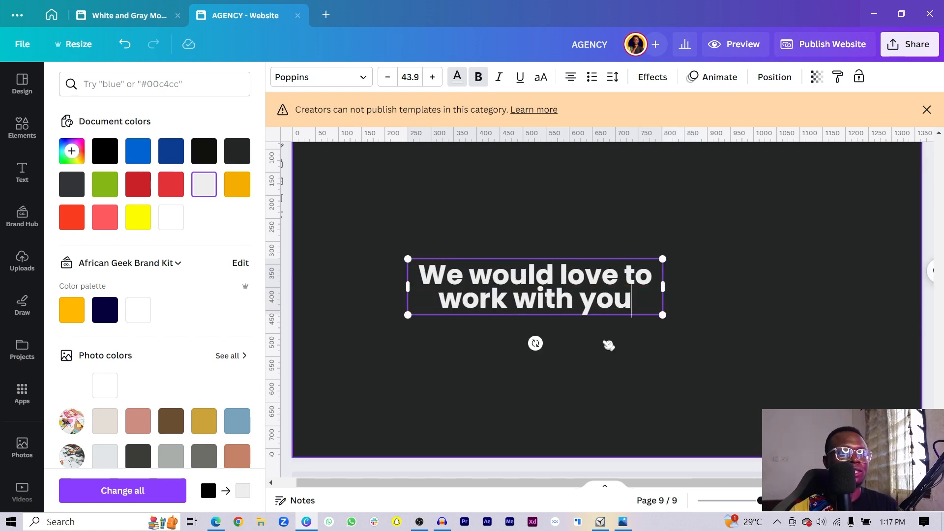
left_click(784, 272)
- Left-align the headline and enlarge it to 64.6
scroll(496, 232, "up", 3)
scroll(497, 232, "up", 3)
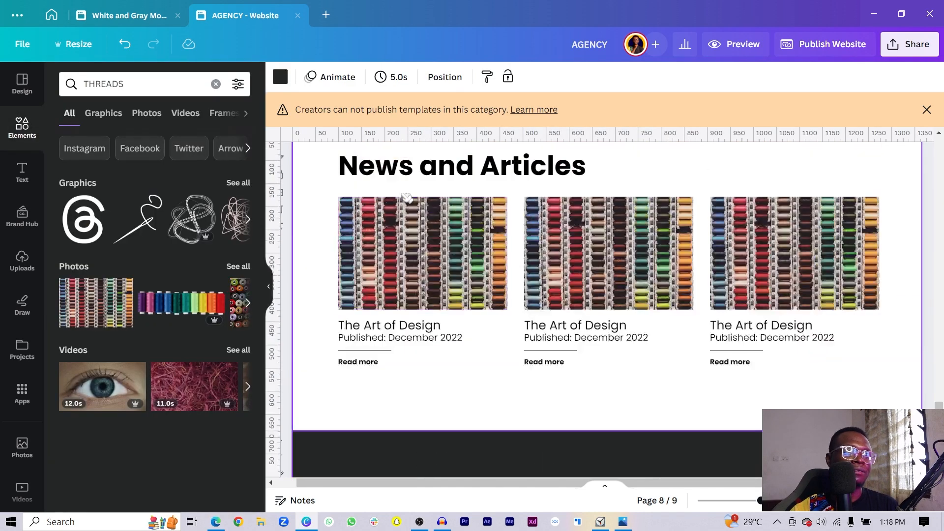
scroll(522, 354, "down", 3)
left_click_drag(477, 444, 398, 334)
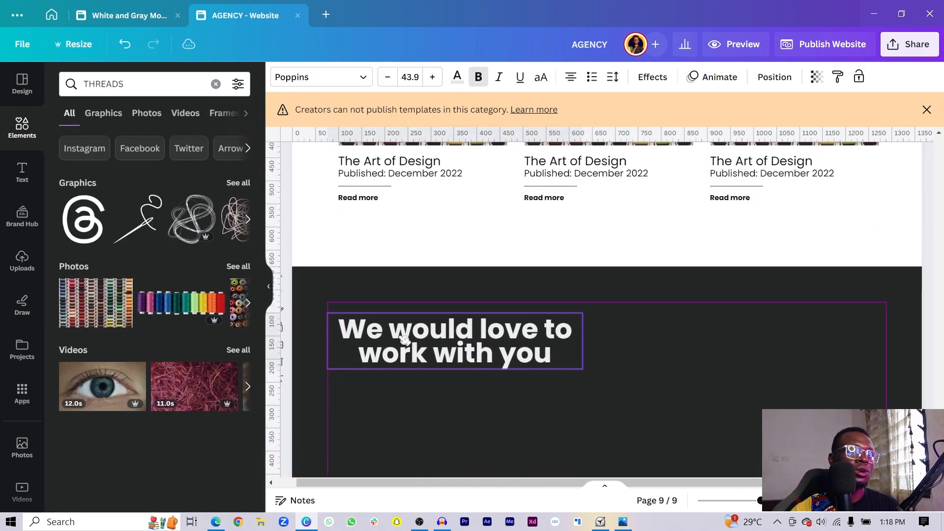
left_click(571, 77)
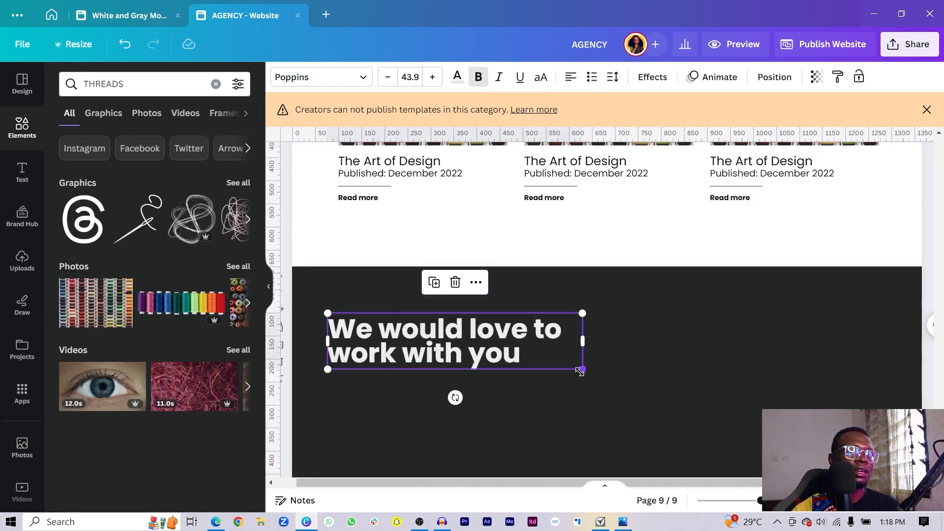
left_click_drag(582, 369, 693, 460)
scroll(505, 235, "down", 3)
left_click_drag(486, 208, 491, 268)
left_click(532, 364)
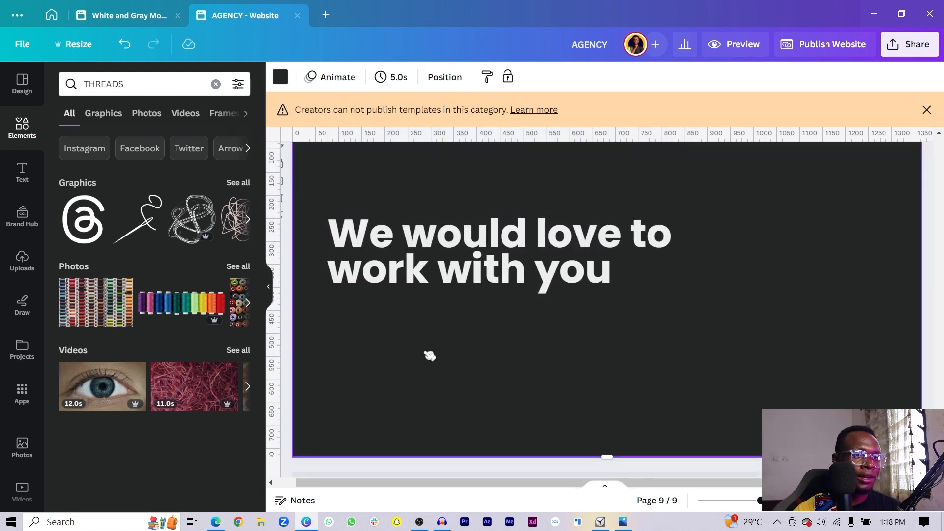
- Add a square below the headline with no fill and a solid weight-4 border
key("r")
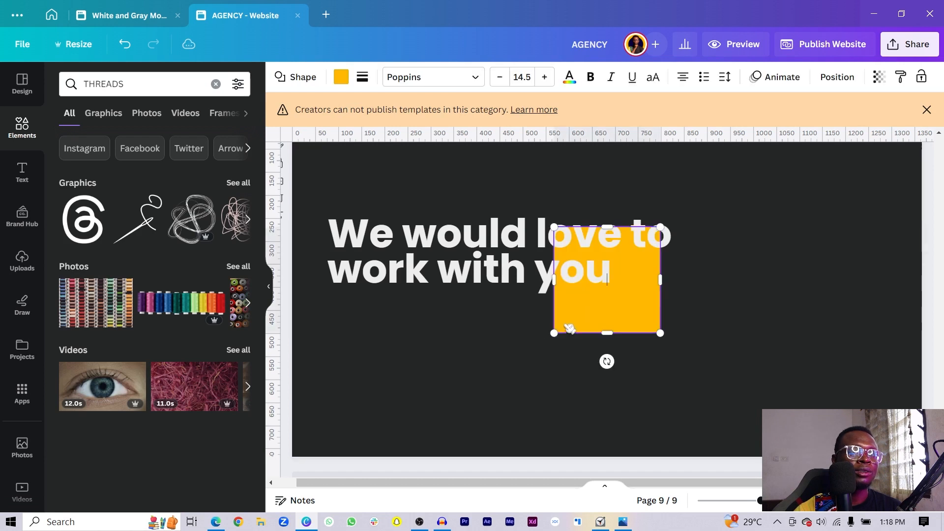
left_click_drag(630, 310, 432, 375)
left_click(341, 77)
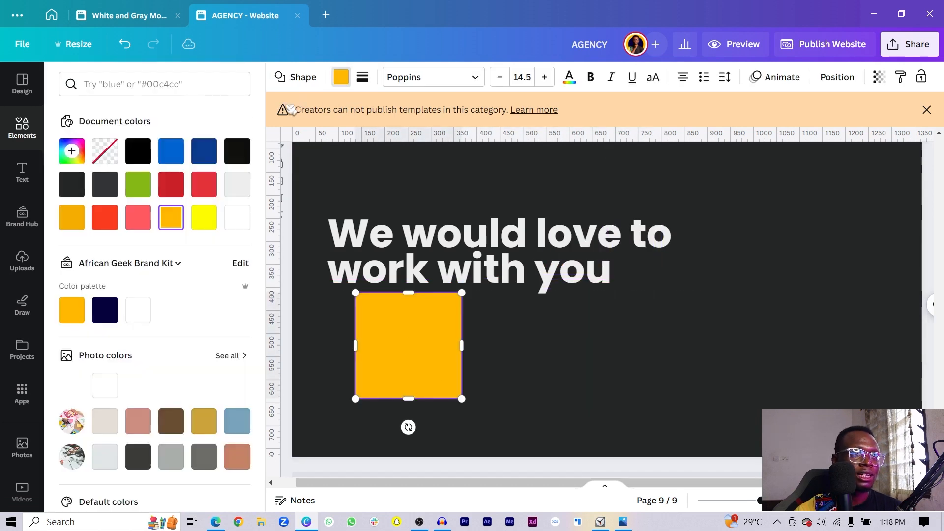
left_click(105, 151)
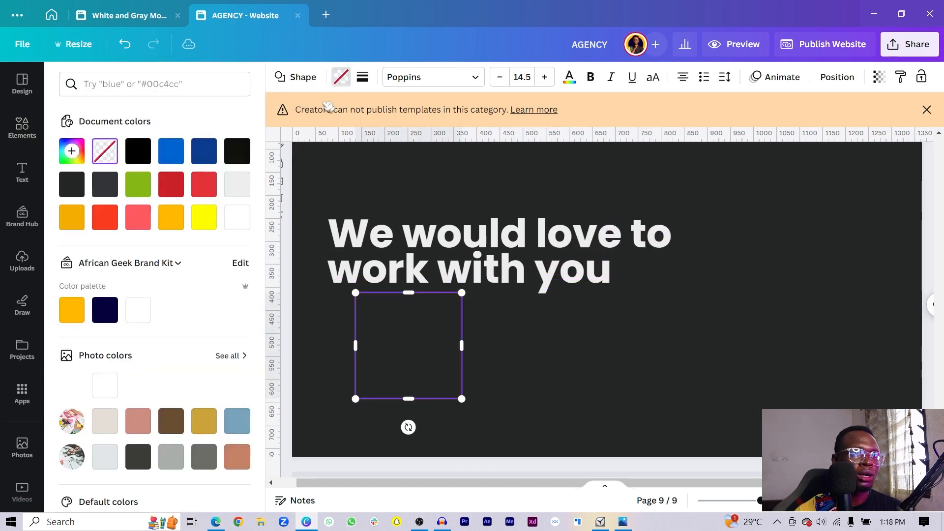
left_click(364, 77)
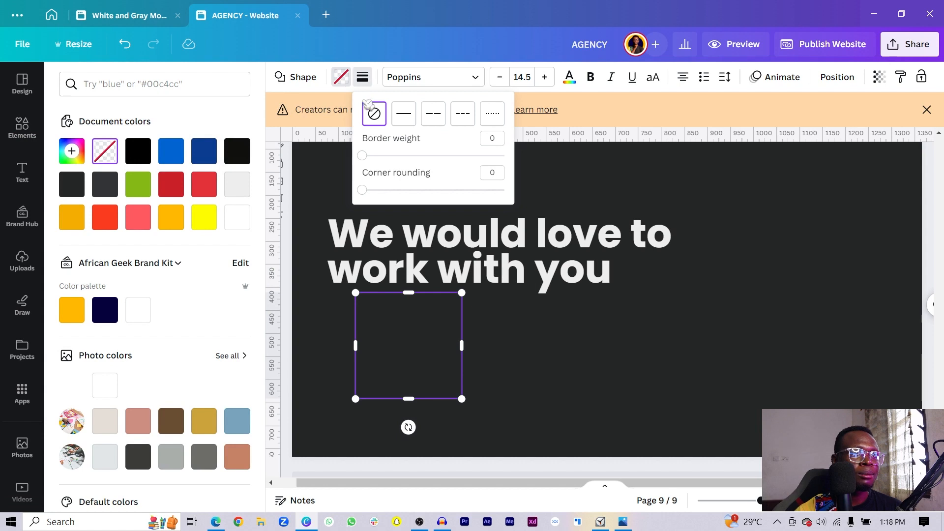
left_click(403, 117)
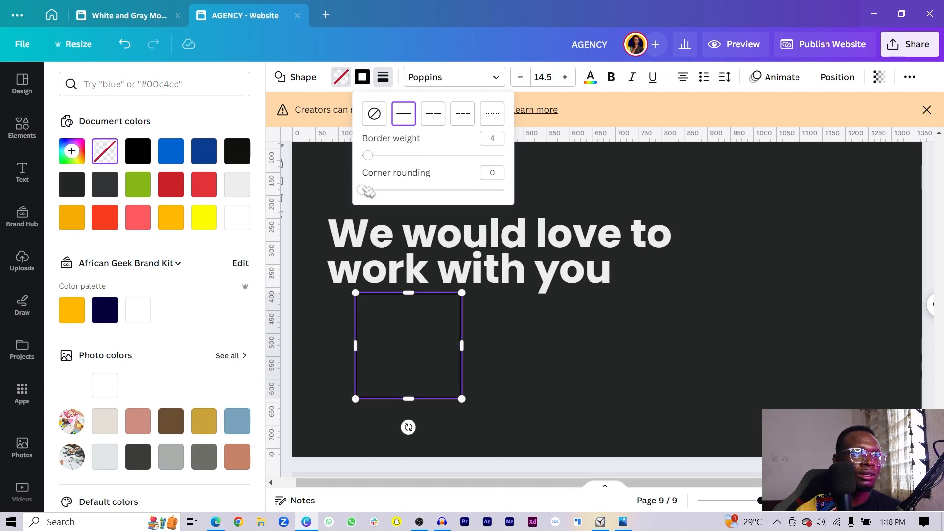
- Round its corners to 100 and resize it into a pill about 318 by 57
left_click_drag(368, 192, 538, 196)
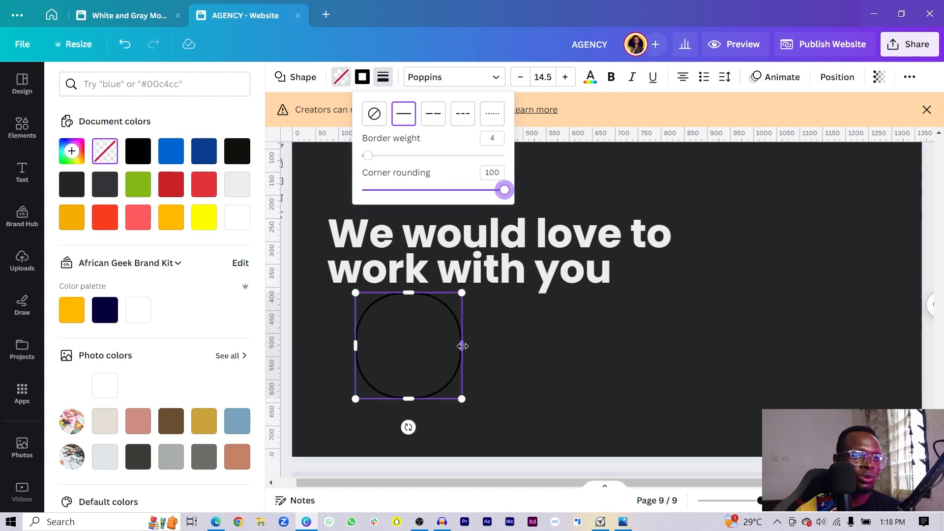
left_click_drag(462, 347, 608, 347)
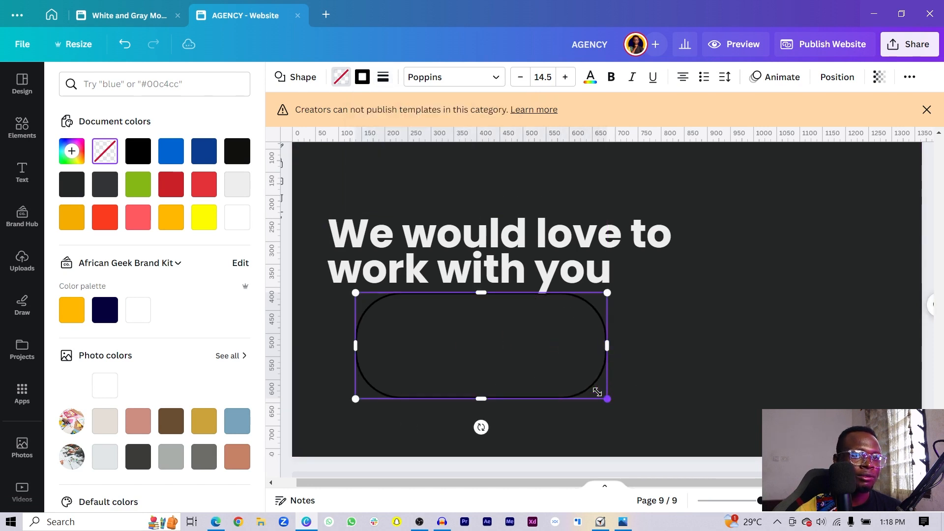
left_click_drag(597, 392, 470, 319)
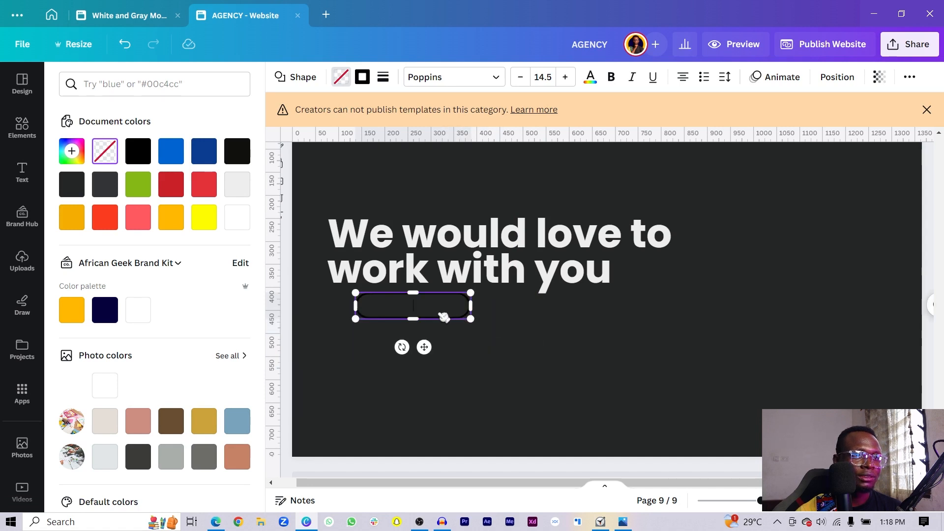
left_click(447, 312)
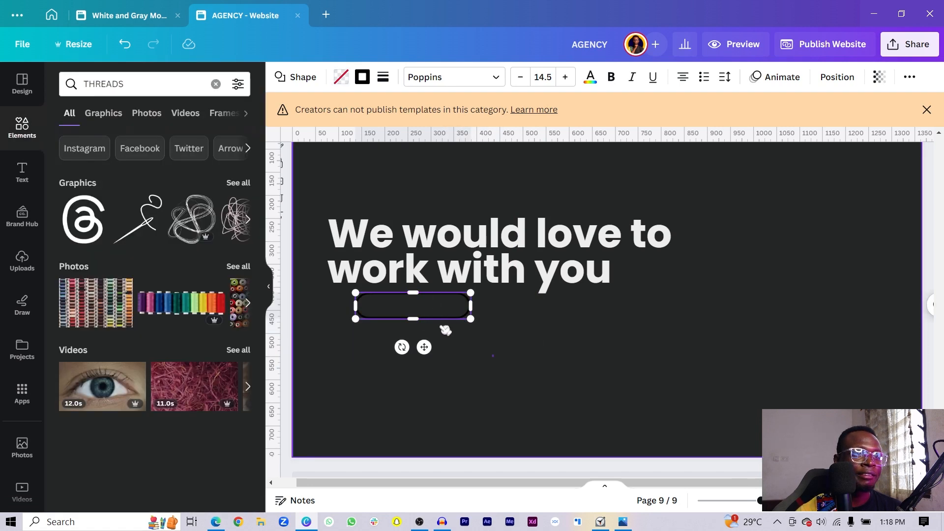
left_click_drag(441, 307, 475, 315)
- Set the pill's border colour to light grey
left_click(364, 76)
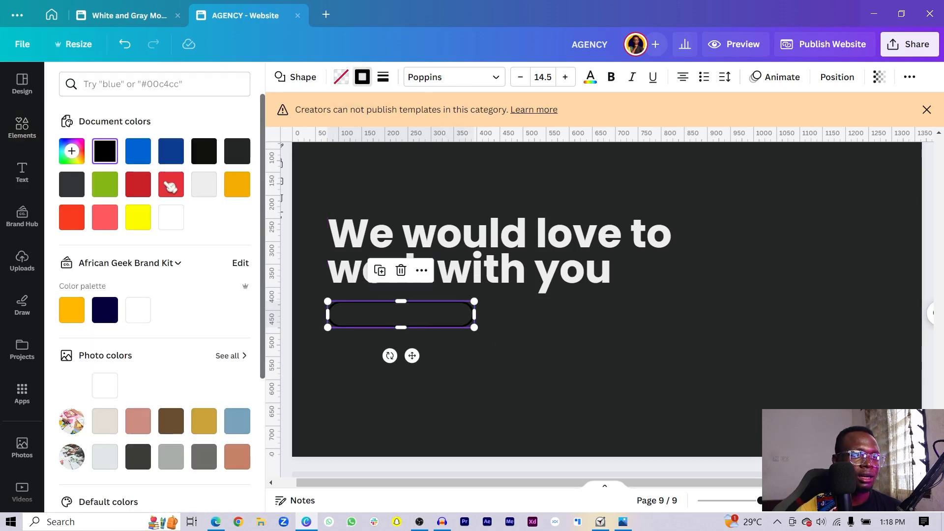
left_click(215, 185)
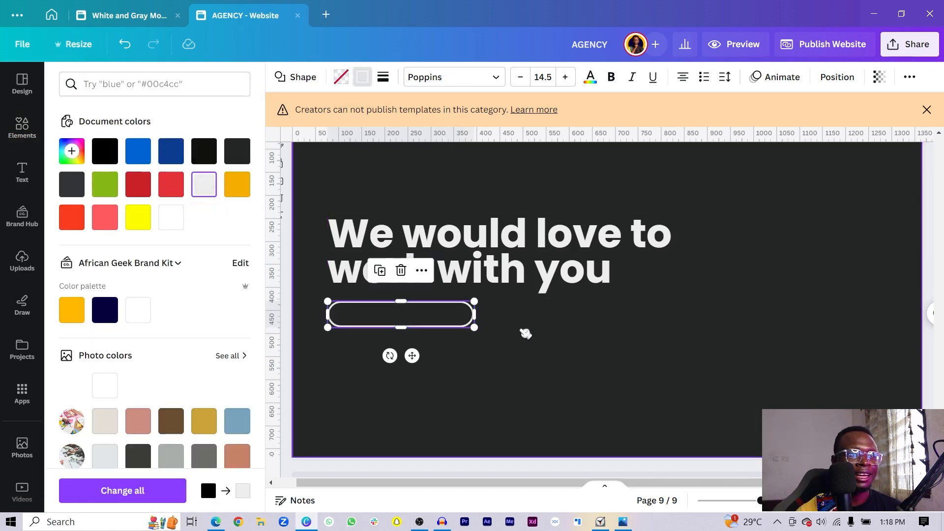
left_click(526, 334)
left_click(457, 321)
left_click(605, 354)
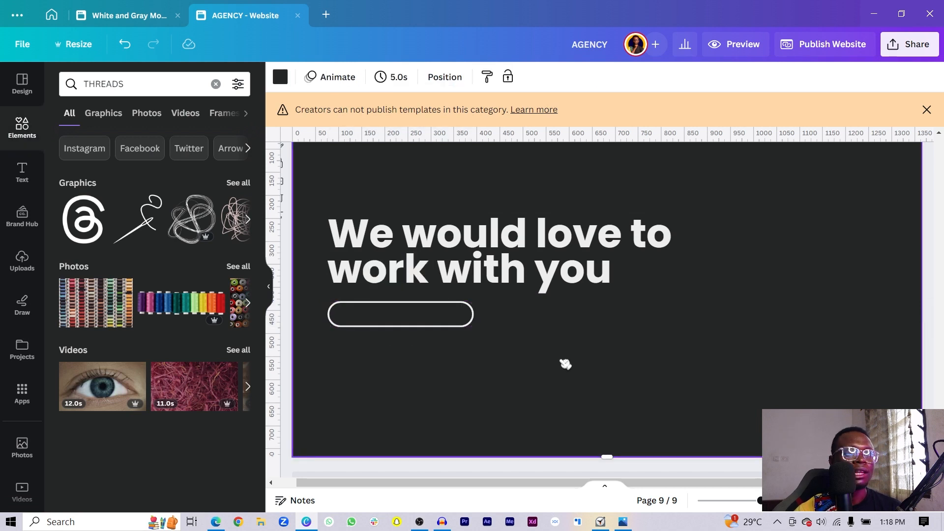
- Select the middle card's The Art of Design title to copy it
scroll(427, 365, "up", 3)
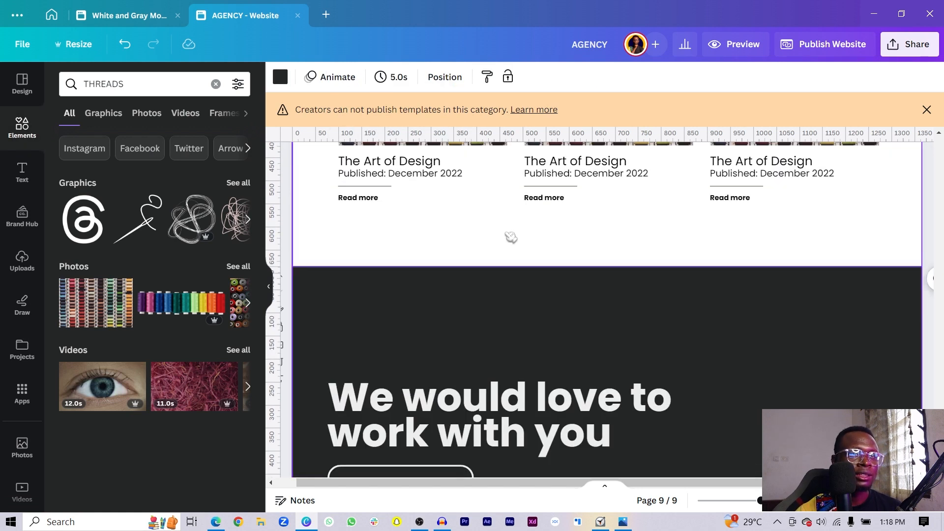
left_click(583, 162)
scroll(575, 358, "down", 4)
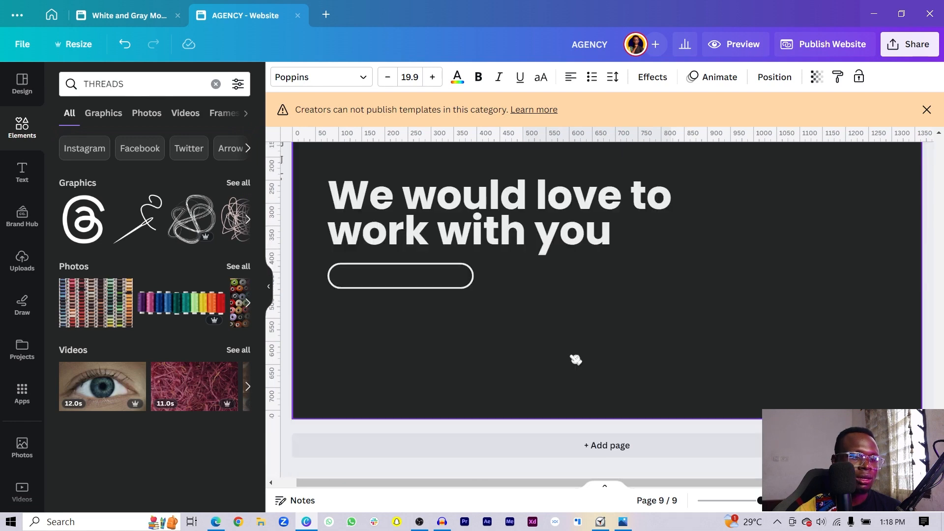
- Paste the title into the pill as light-grey 'Send us an email', fitted snugly
left_click(576, 360)
type("The Art of Design")
left_click_drag(607, 310, 410, 310)
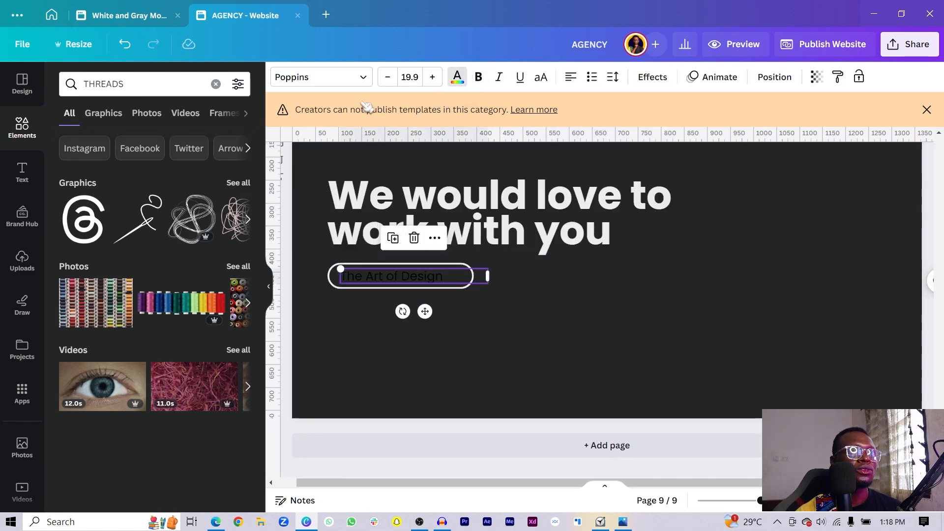
left_click(456, 77)
left_click(204, 184)
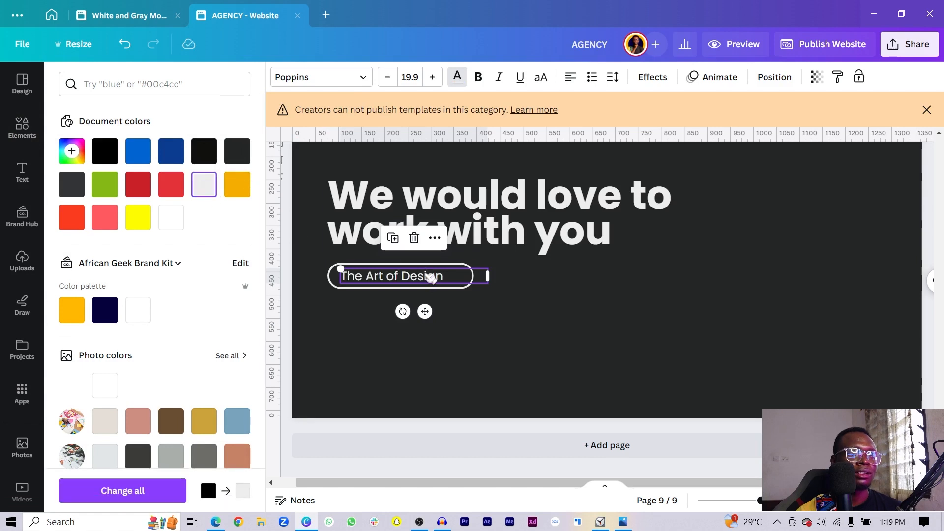
double_click(428, 276)
type("Send us an email")
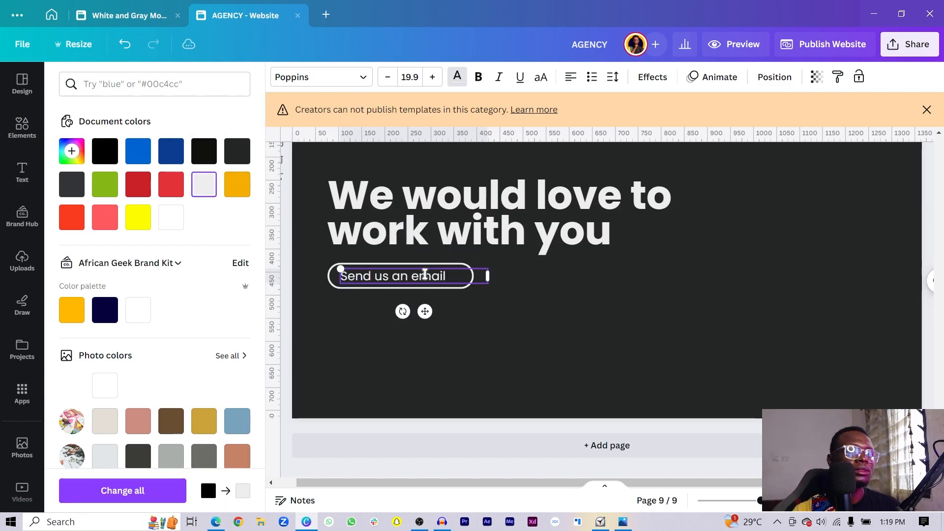
left_click_drag(490, 276, 447, 276)
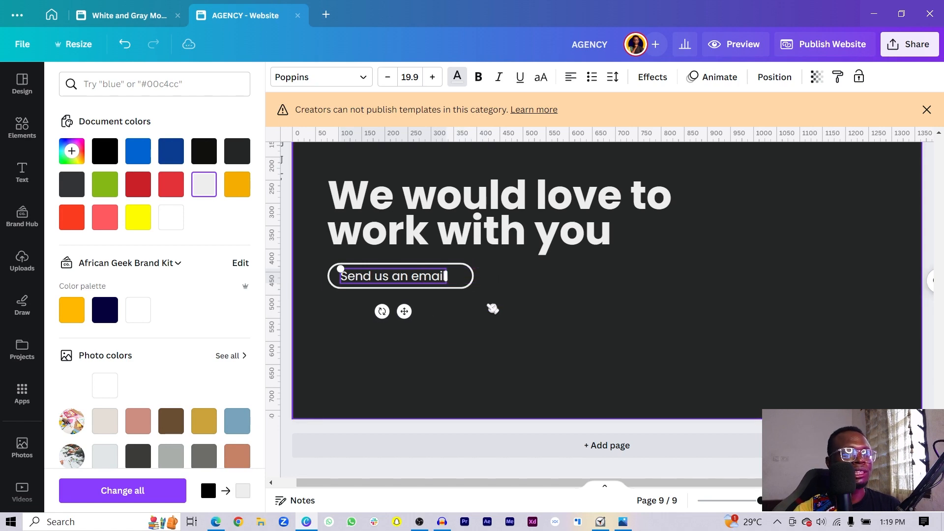
- Copy the arrow icon from the team list and select the contact page
scroll(727, 270, "up", 15)
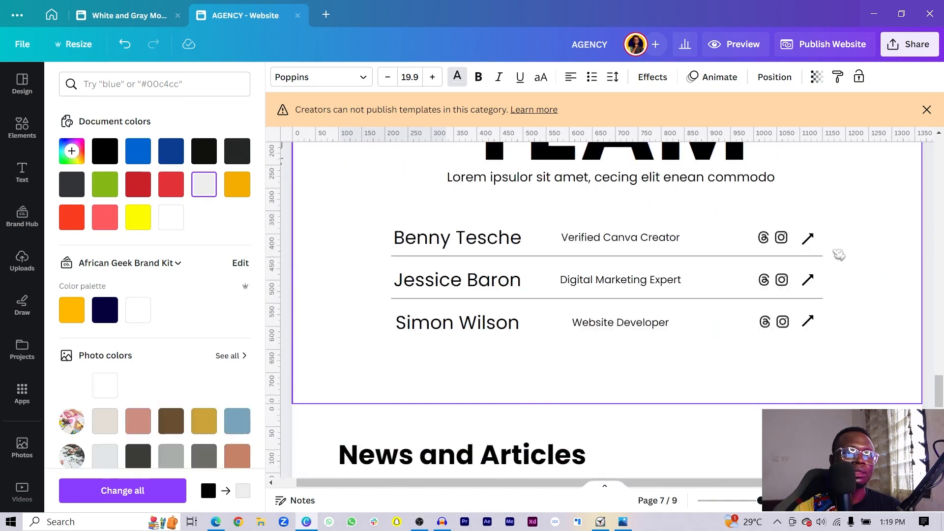
left_click(809, 240)
key("ctrl+c")
scroll(729, 316, "down", 15)
left_click(726, 317)
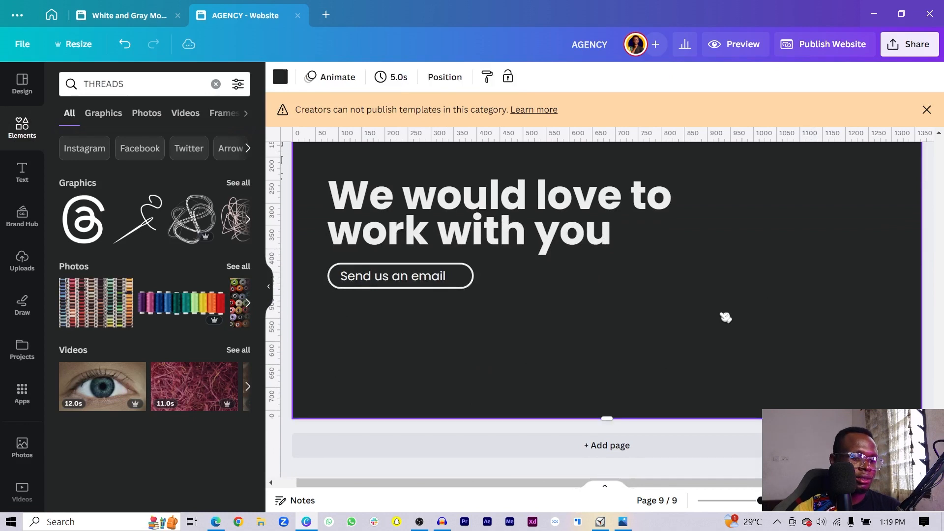
- Paste the arrow right after 'Send us an email' inside the button and colour it light grey
key("ctrl+v")
left_click_drag(838, 269, 485, 289)
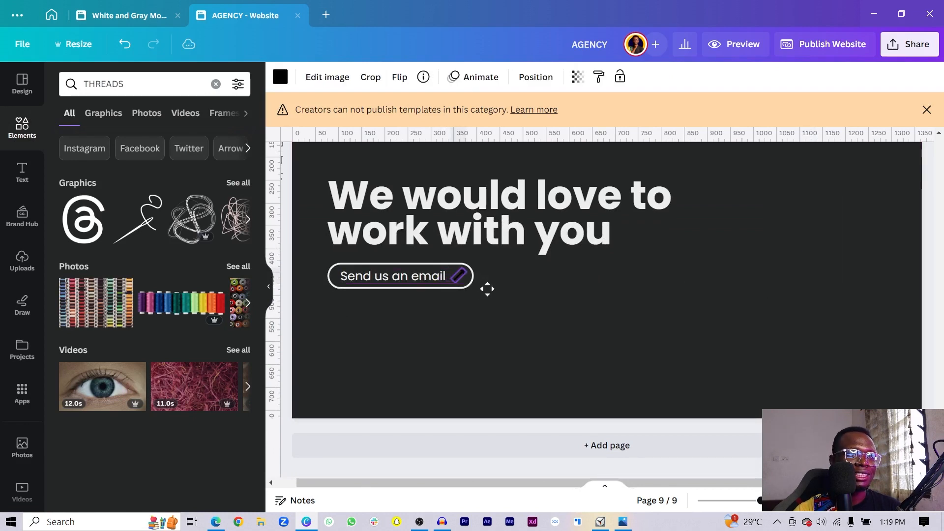
left_click(282, 76)
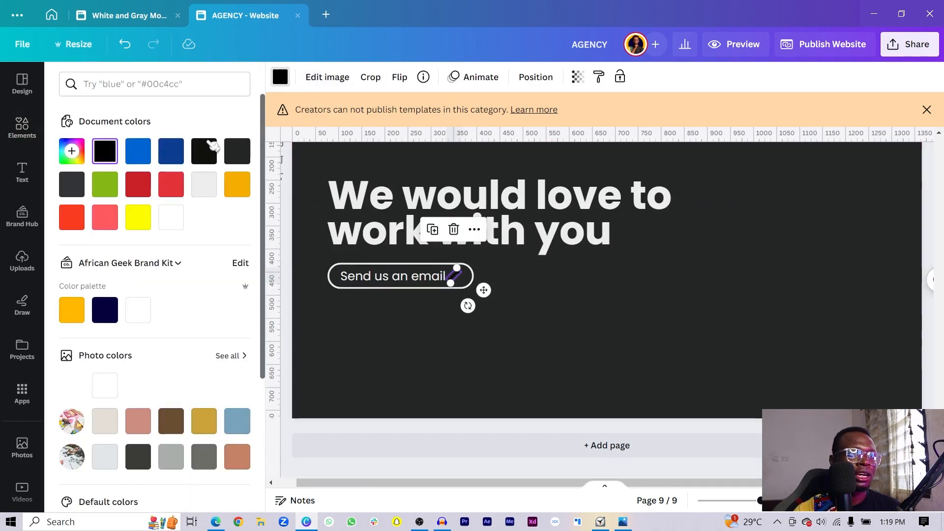
left_click(203, 184)
scroll(516, 411, "up", 3)
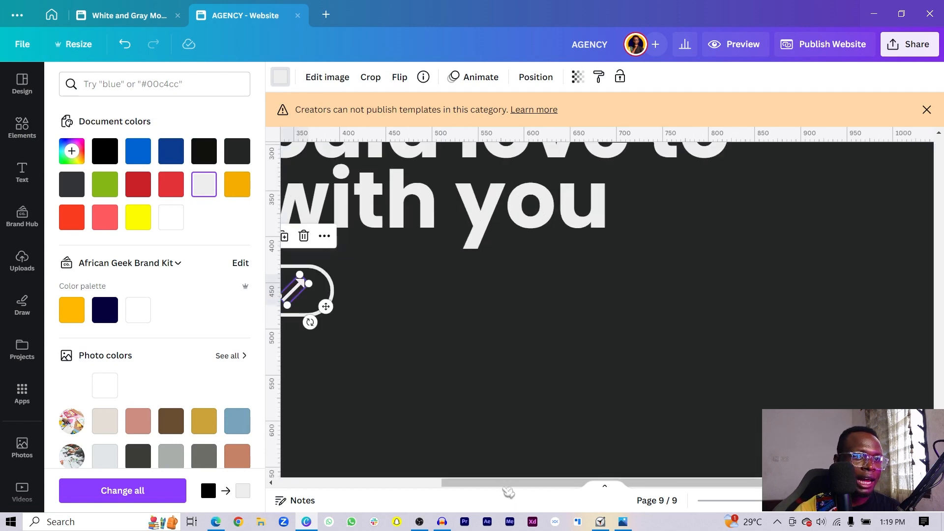
left_click_drag(482, 483, 382, 483)
left_click_drag(531, 306, 537, 309)
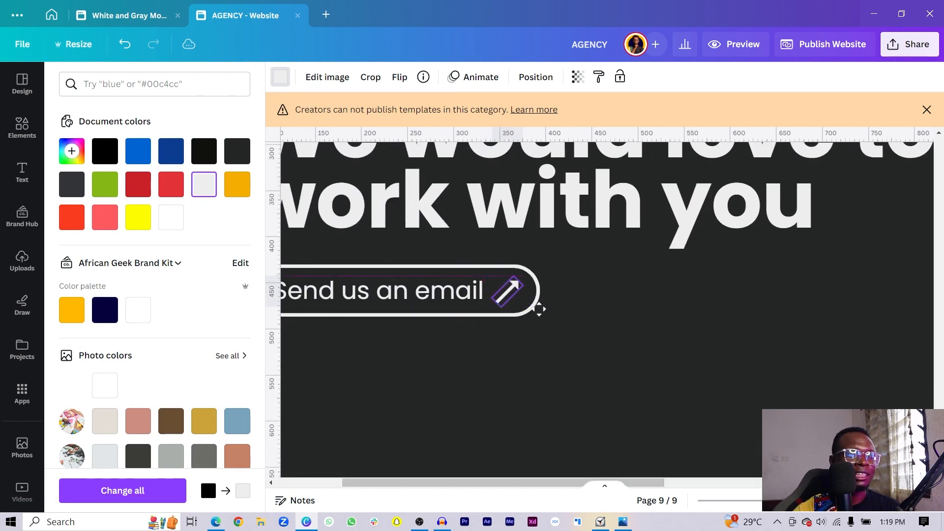
left_click(673, 355)
- Move the heading and email button together lower on the dark page
scroll(671, 355, "down", 3)
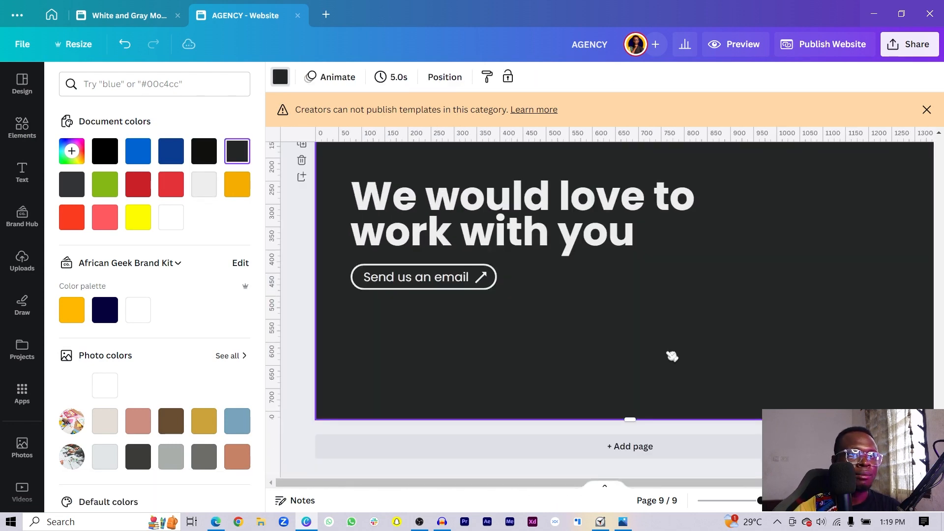
scroll(672, 356, "down", 2)
left_click_drag(736, 243, 478, 352)
left_click_drag(512, 276, 512, 290)
left_click(639, 365)
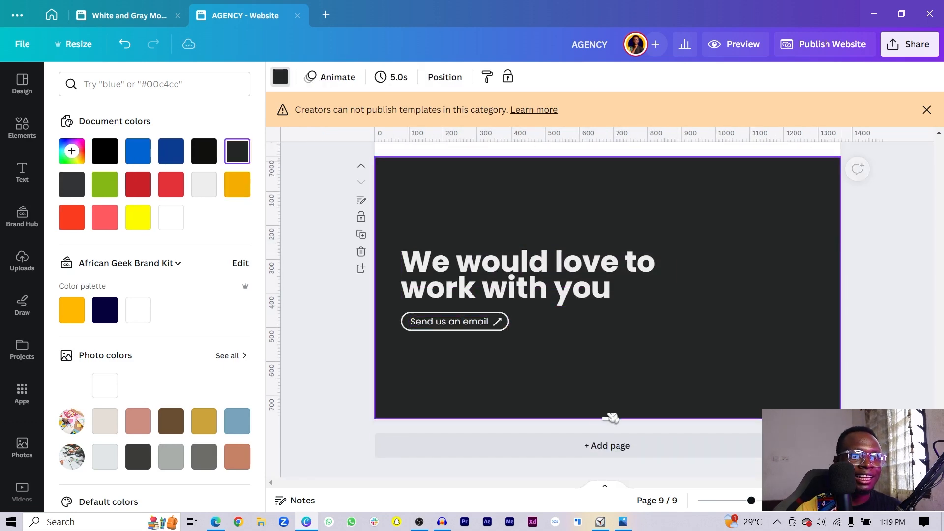
- Add a tenth page with a white background, shortened to about 462 px tall
left_click(603, 455)
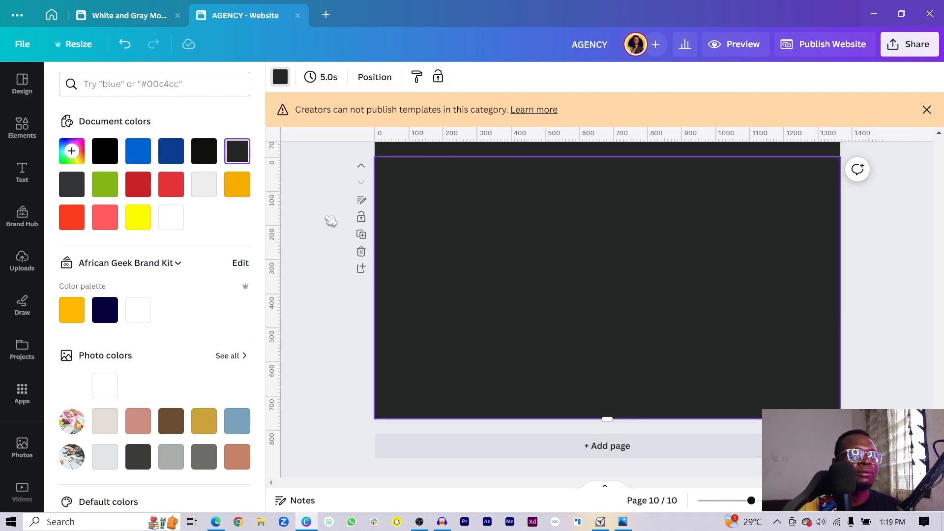
left_click(281, 76)
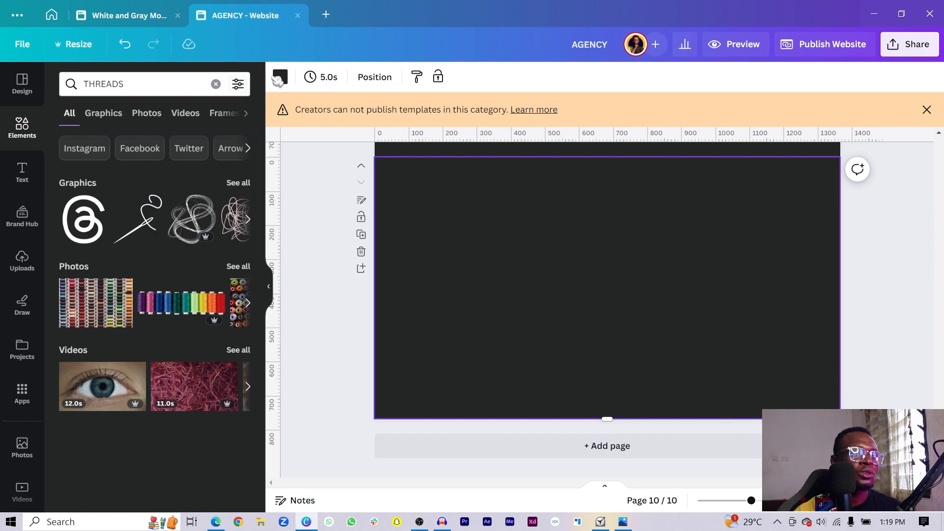
left_click(179, 220)
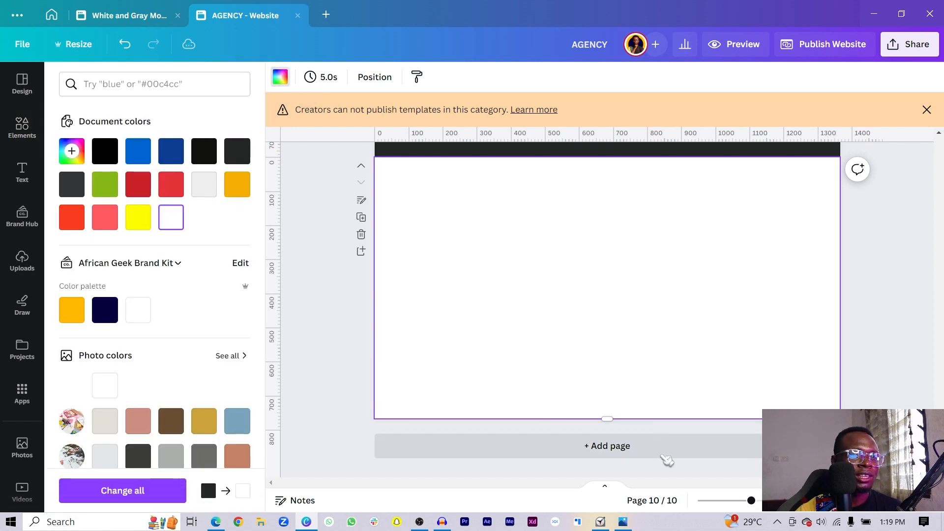
left_click_drag(591, 416, 565, 413)
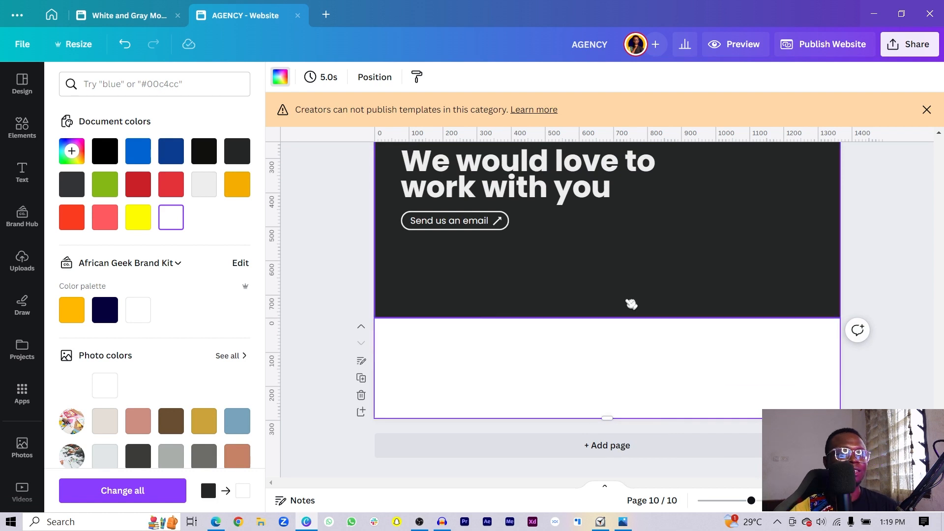
key("alt+Tab")
key("alt+Tab")
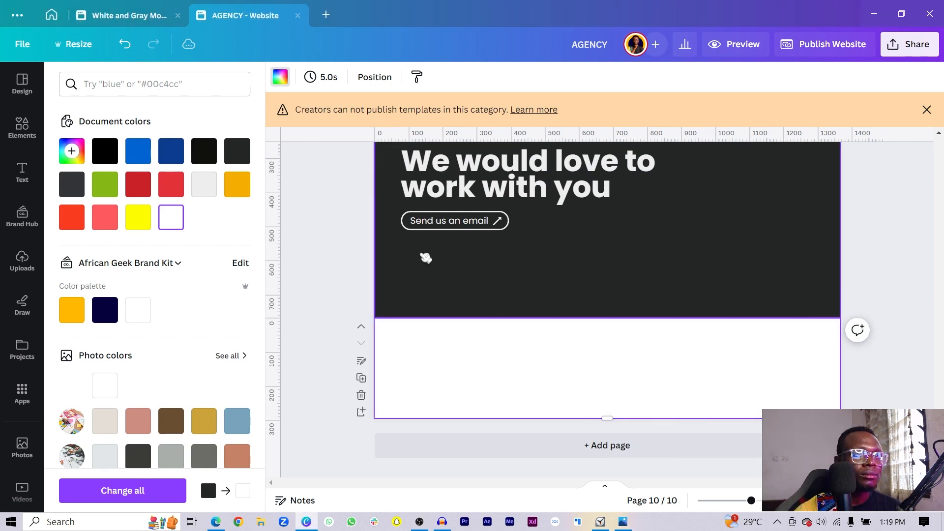
- Copy the email text onto the white page, make it near-black, and retype it as 'All Rights Reserved 2022 - 2023'
double_click(447, 221)
left_click_drag(471, 276, 450, 380)
left_click(457, 77)
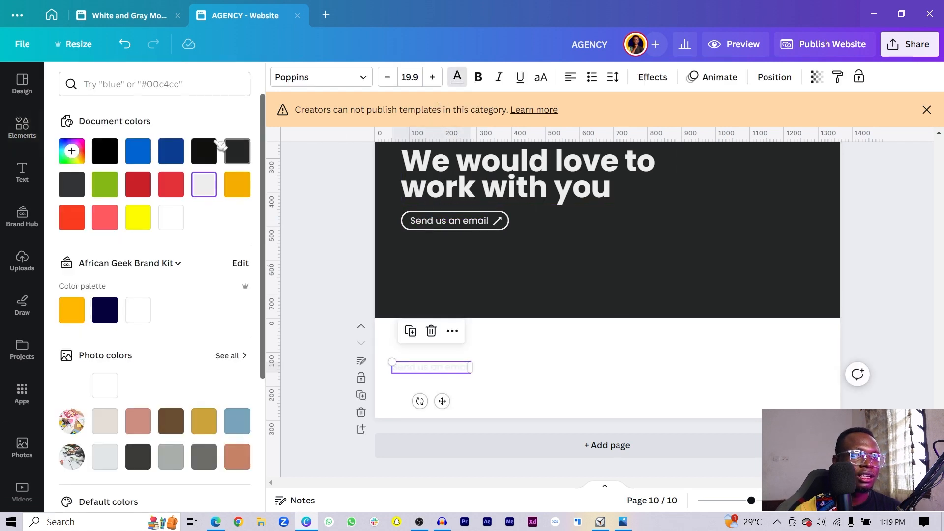
left_click(205, 153)
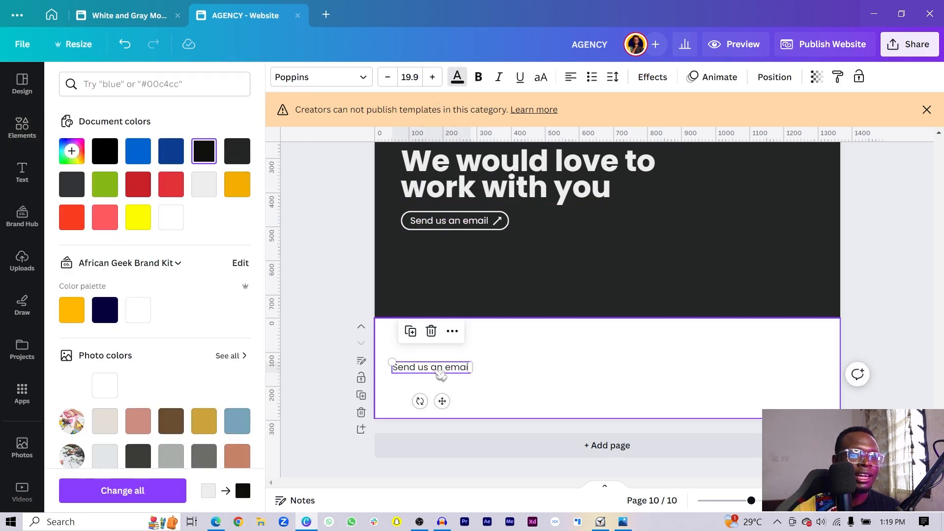
double_click(435, 369)
type("All R")
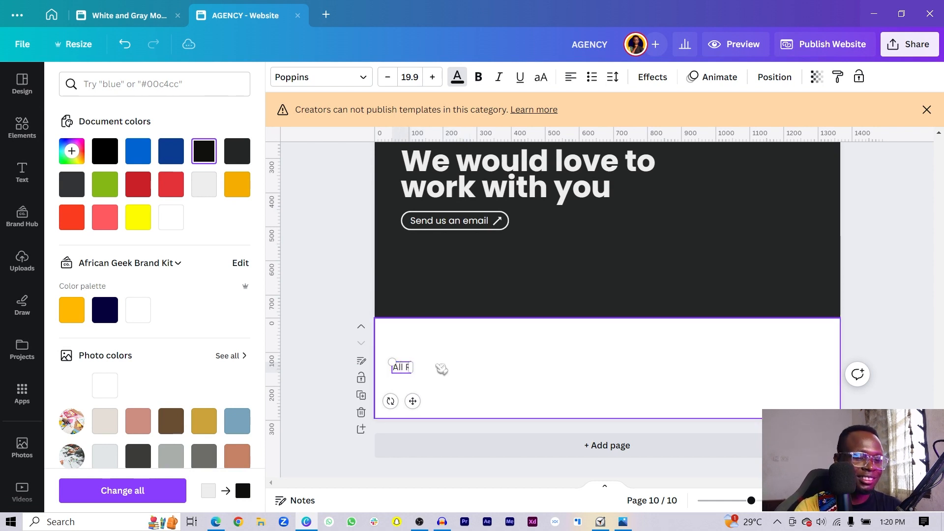
type("ights Reserved 2022 - 2023")
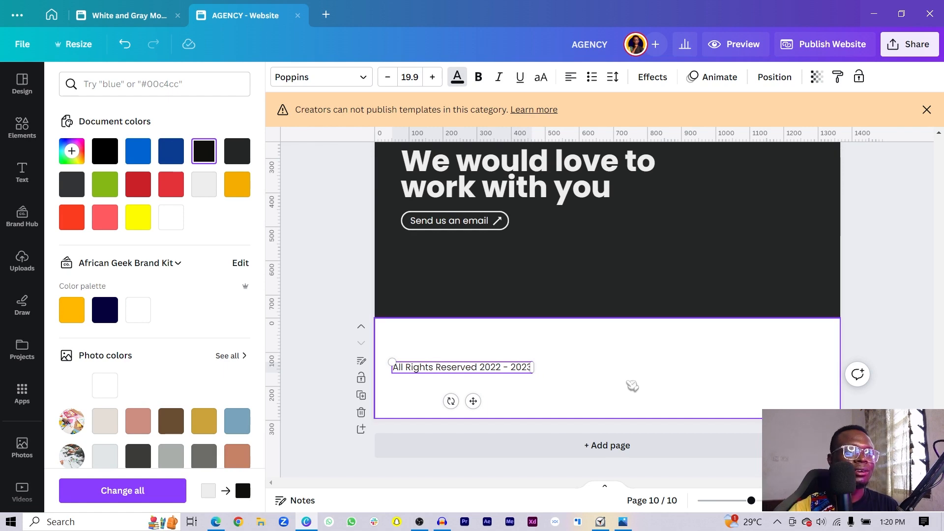
left_click(633, 386)
left_click_drag(466, 367, 477, 367)
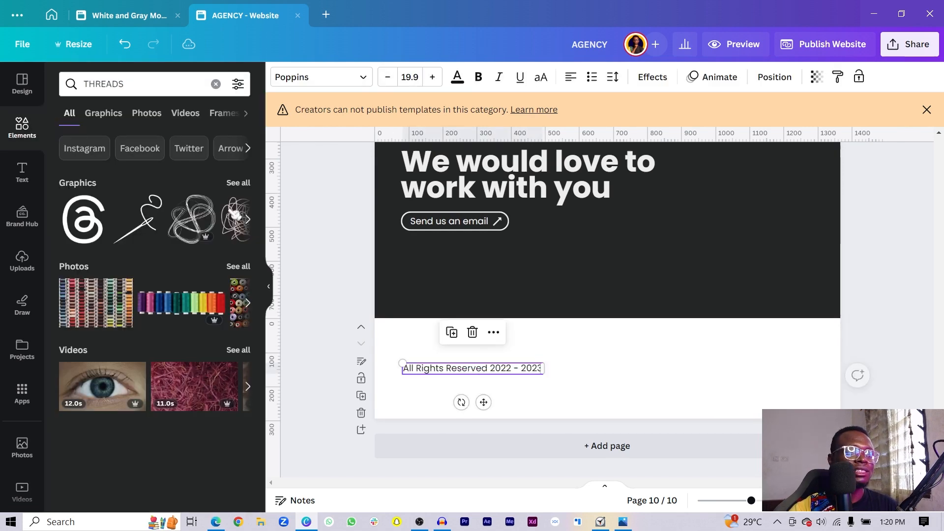
- Search Elements for 'copyright' and add the © graphic to the page
left_click(164, 90)
type("co")
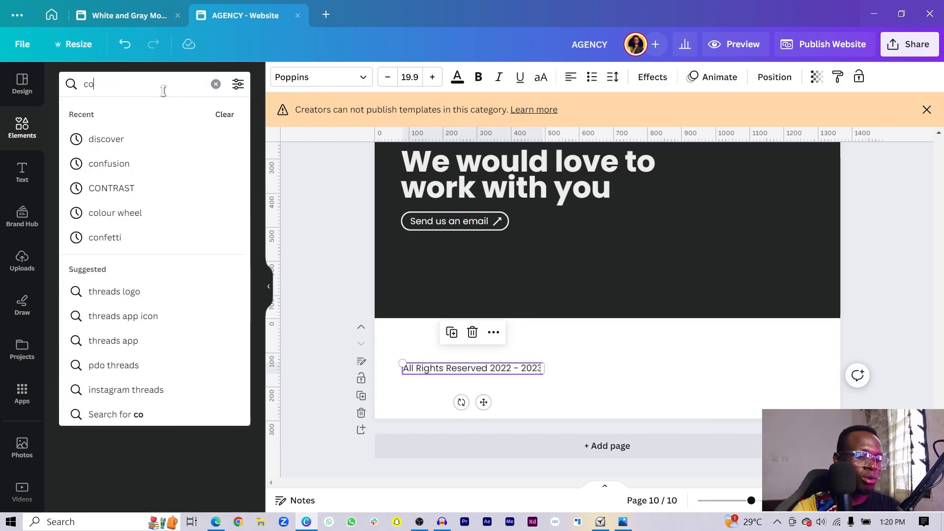
type("pyright")
key("Return")
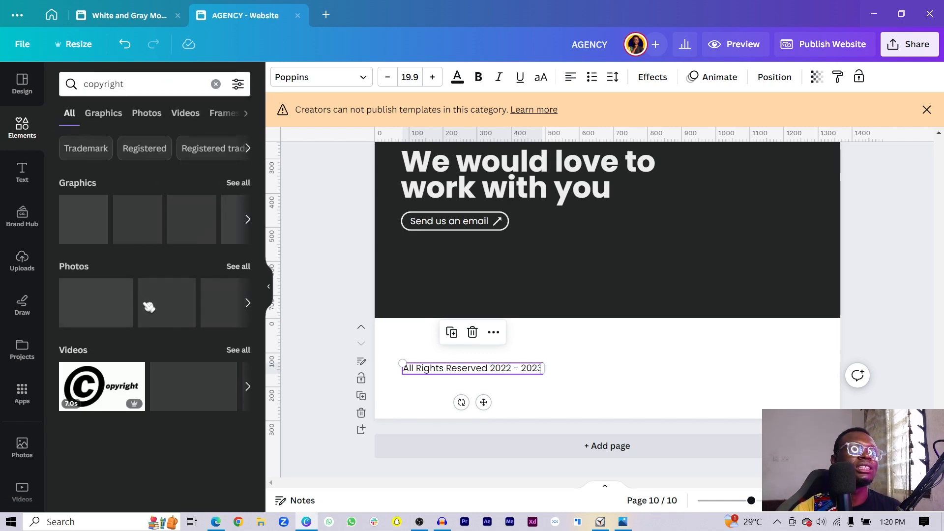
left_click(83, 218)
- Shrink the © to about 19 px and set it just left of the footer text
left_click_drag(649, 327, 588, 405)
left_click_drag(585, 436, 421, 396)
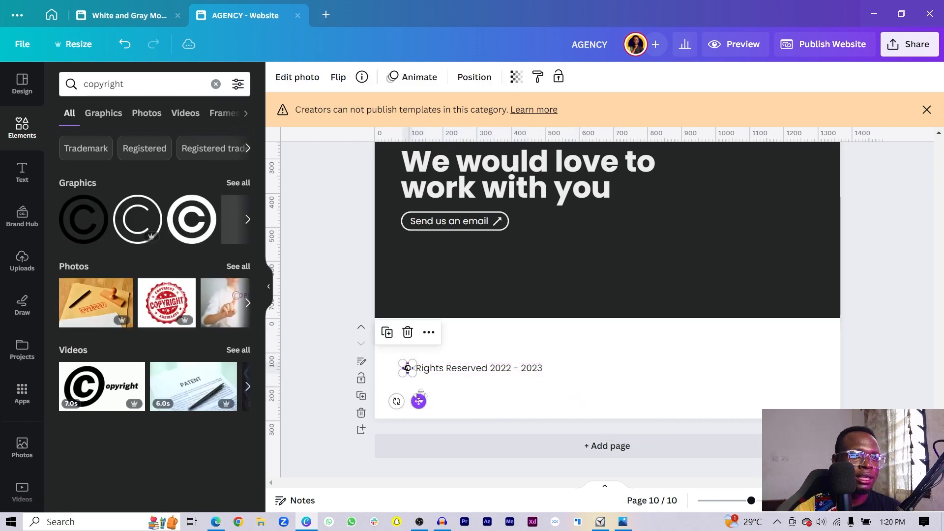
left_click_drag(458, 369, 476, 368)
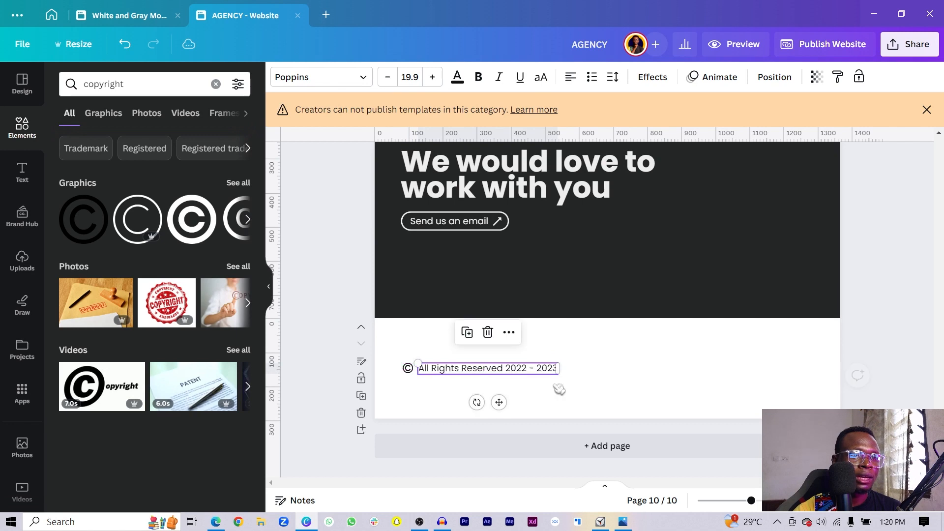
left_click(624, 396)
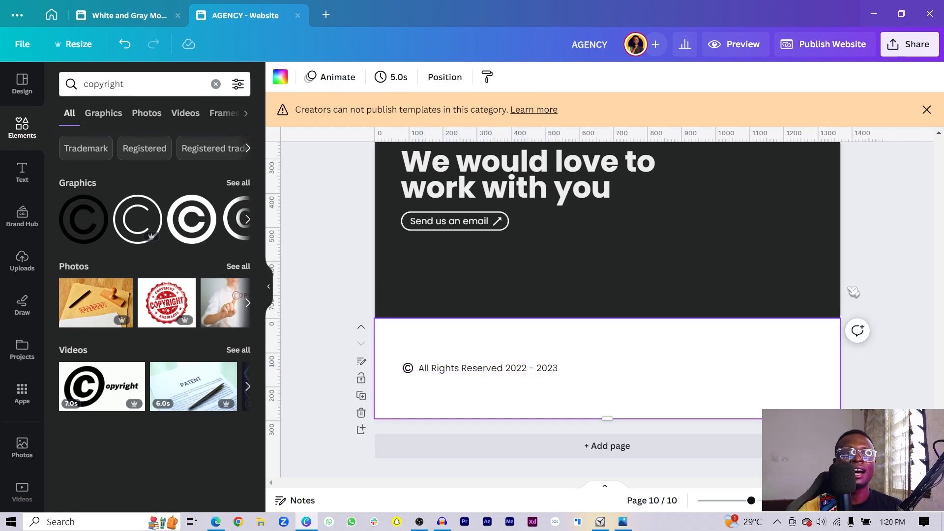